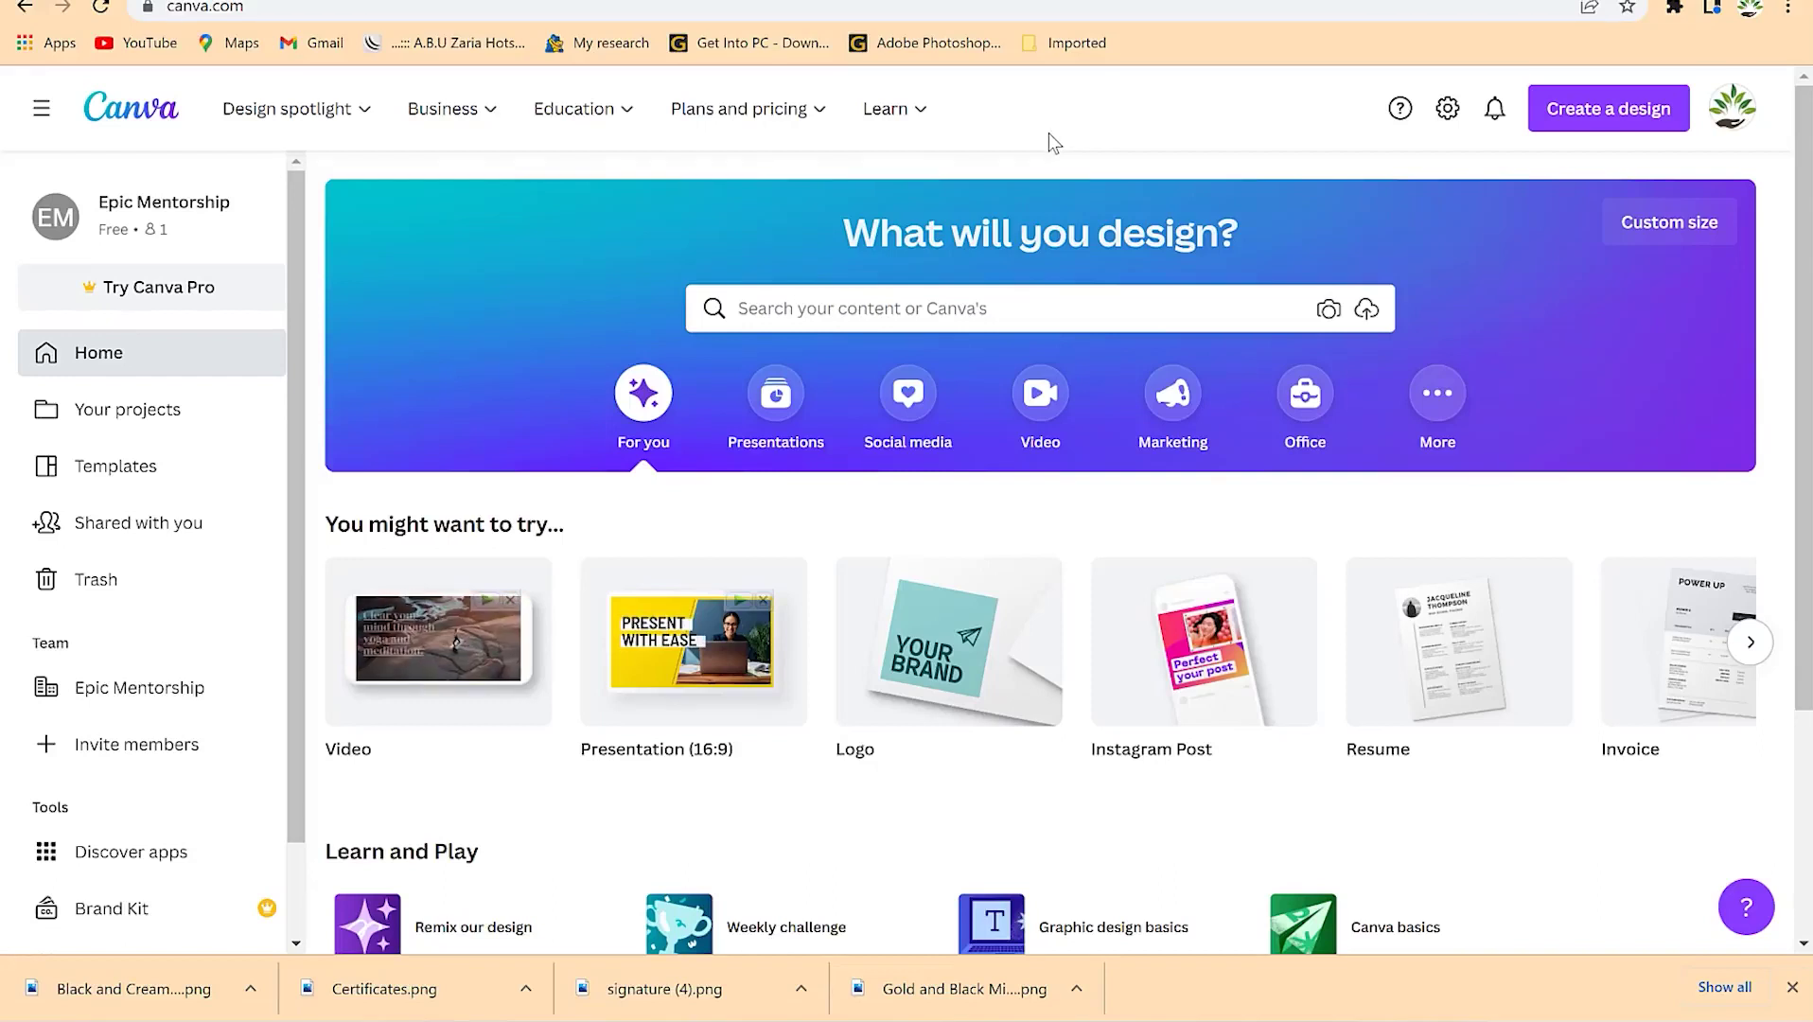
Search Canva's home page for 'graph' and open the Graph template results.
left_click(1791, 987)
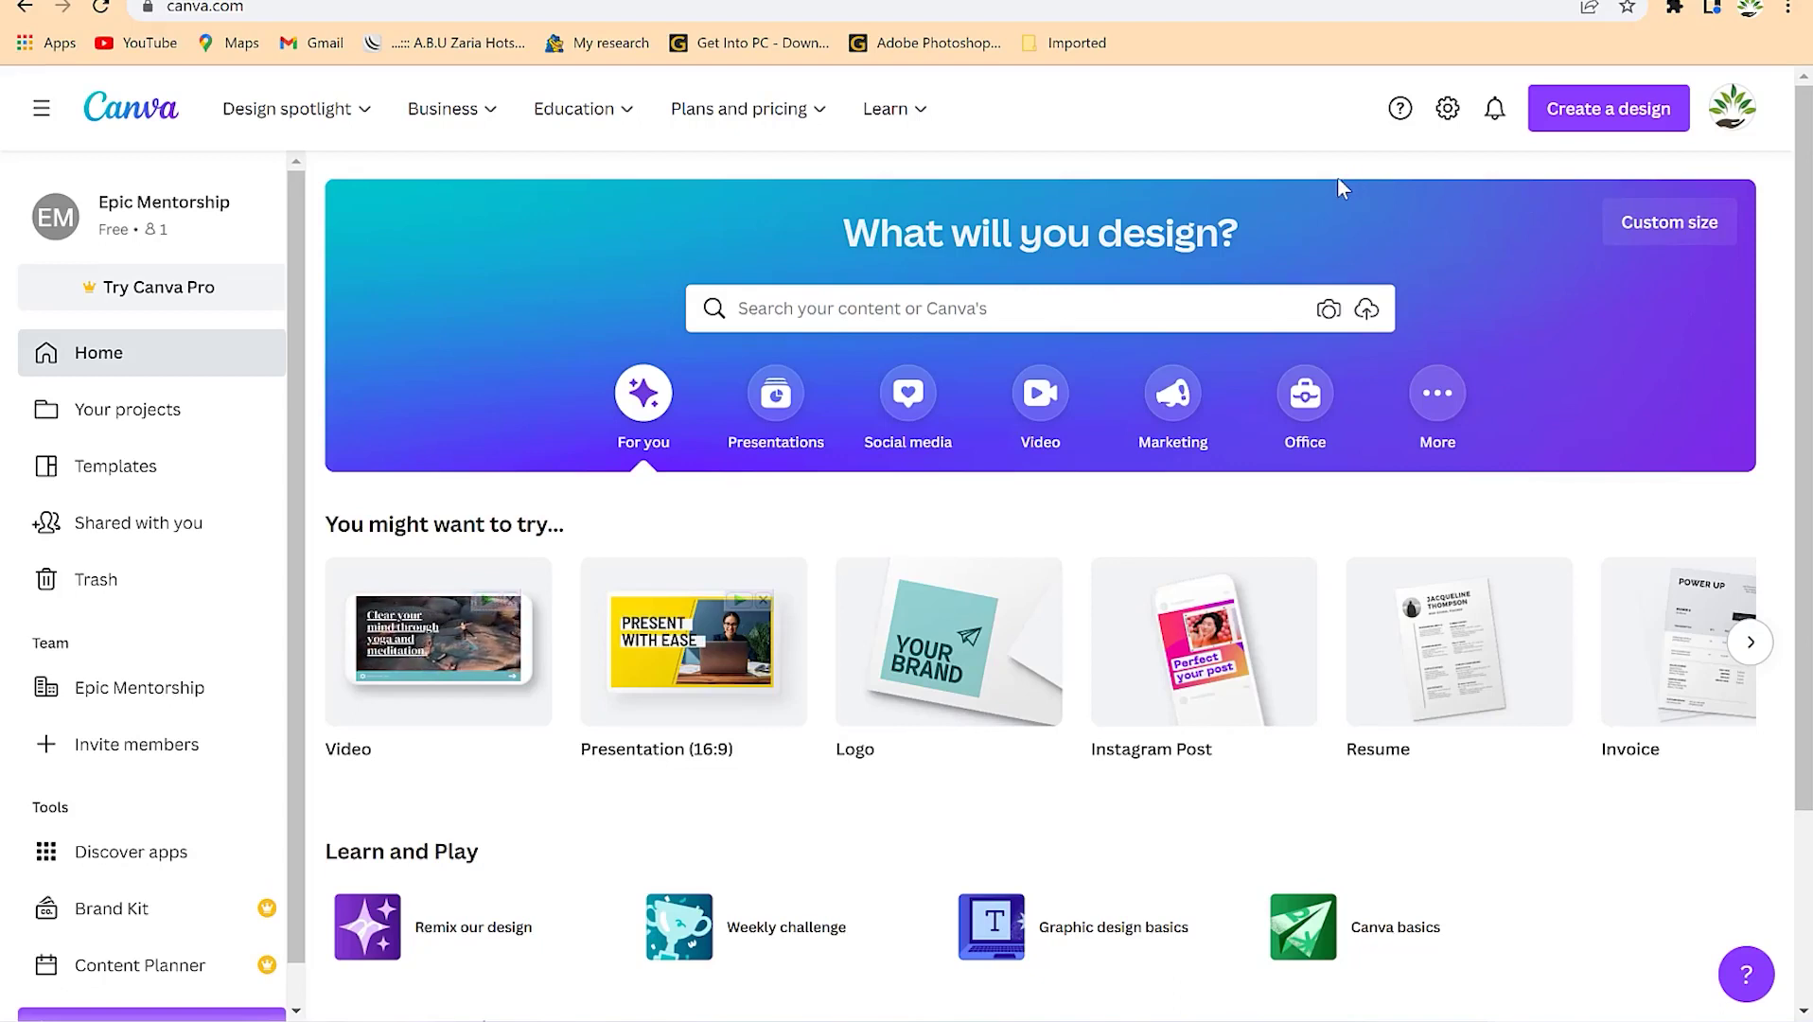
left_click(1181, 297)
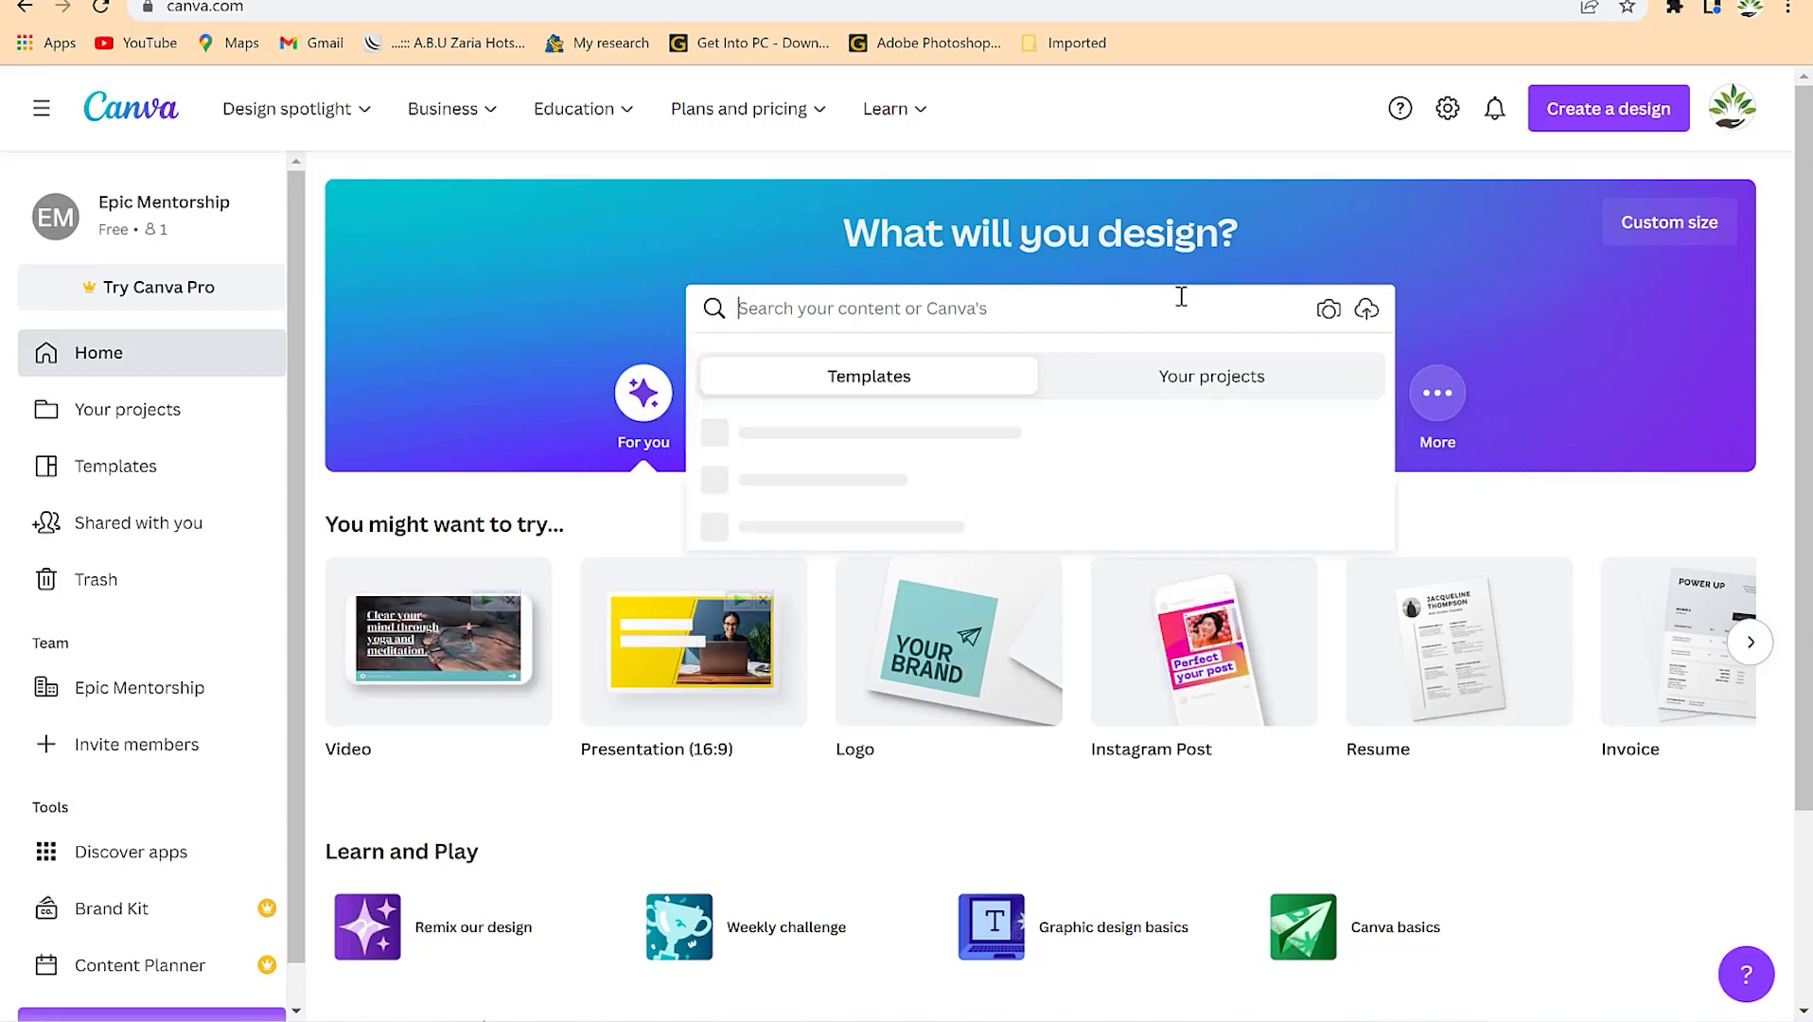
type("graphs")
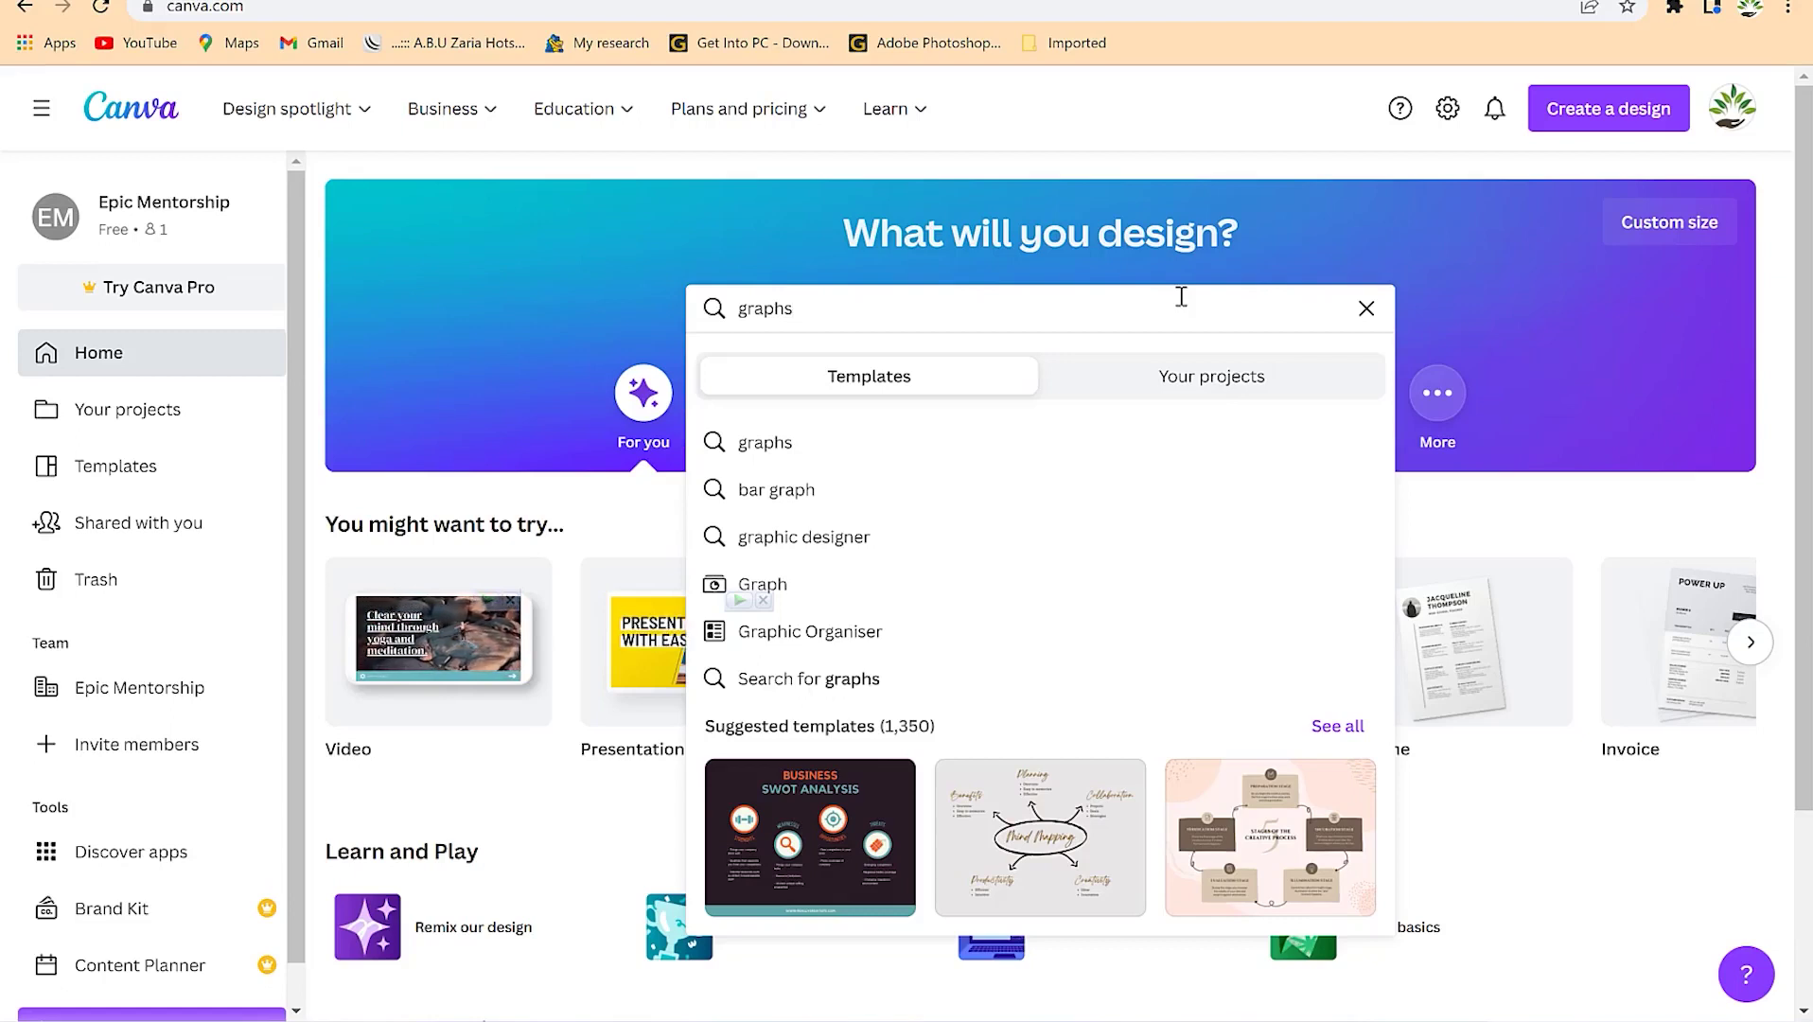
left_click(842, 594)
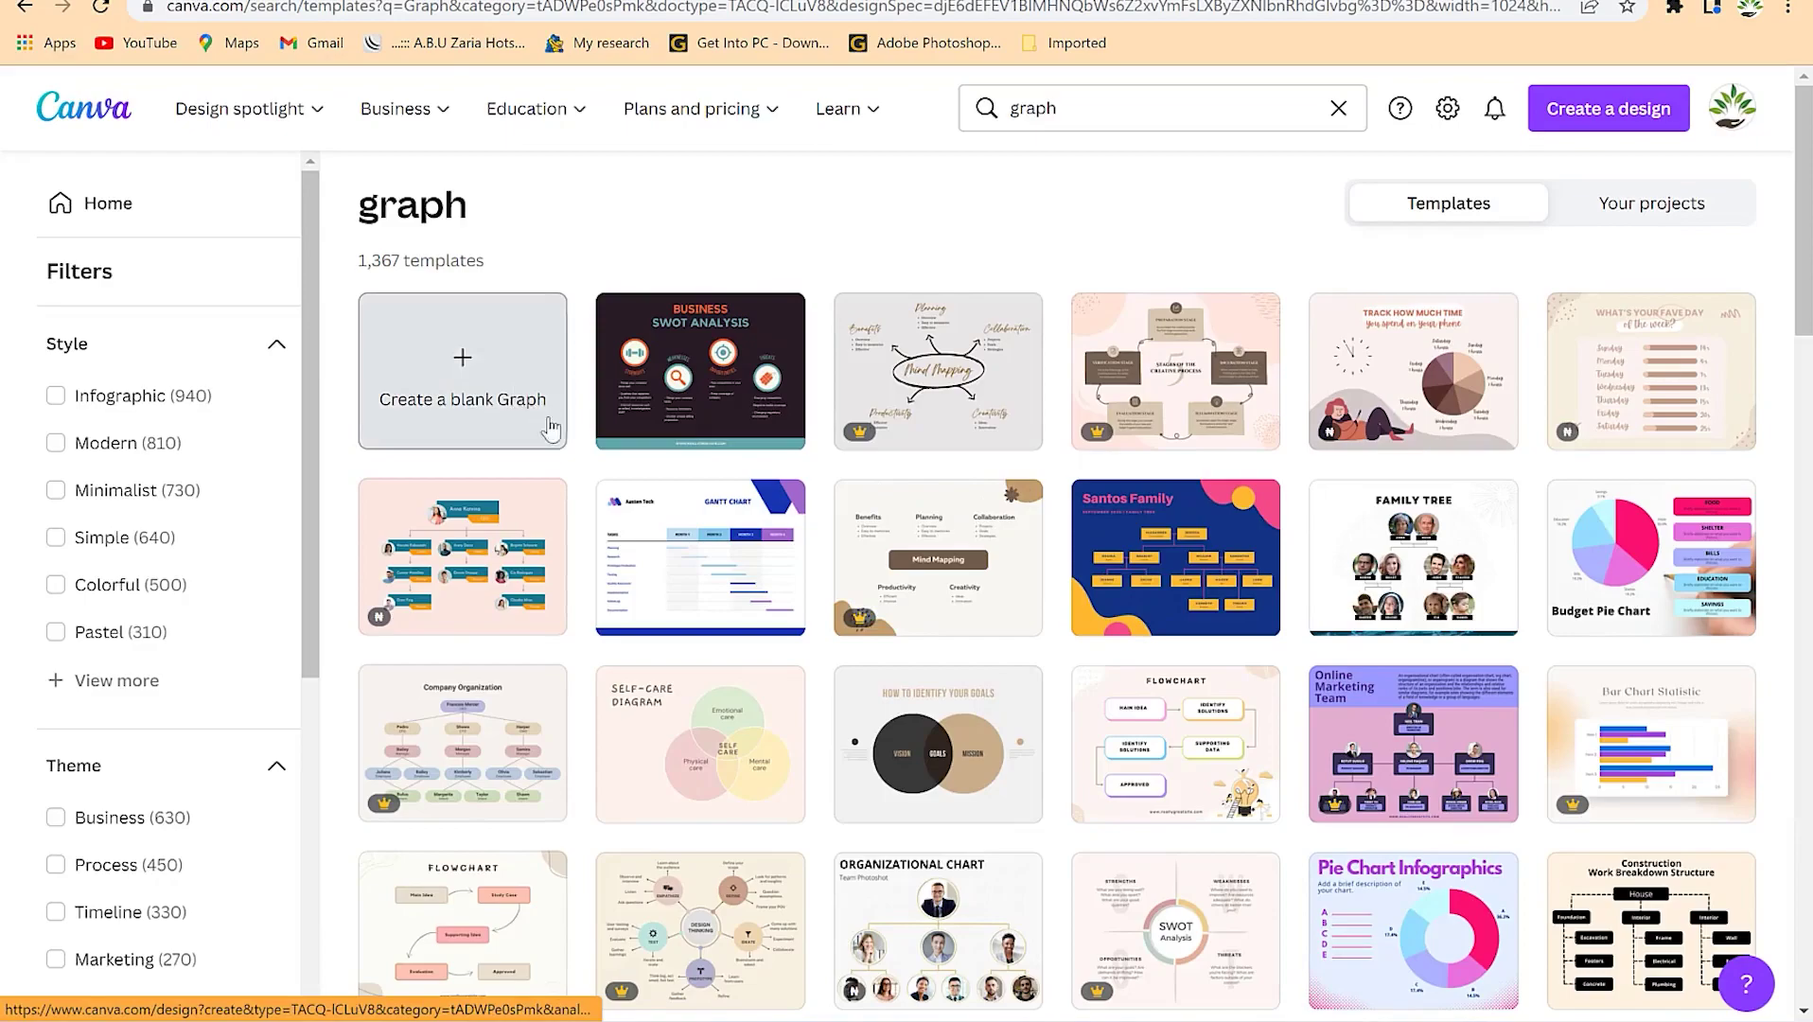
Browse the graph templates and open the Bar Chart Data Infographic Graph template.
scroll(993, 595, "down", 5)
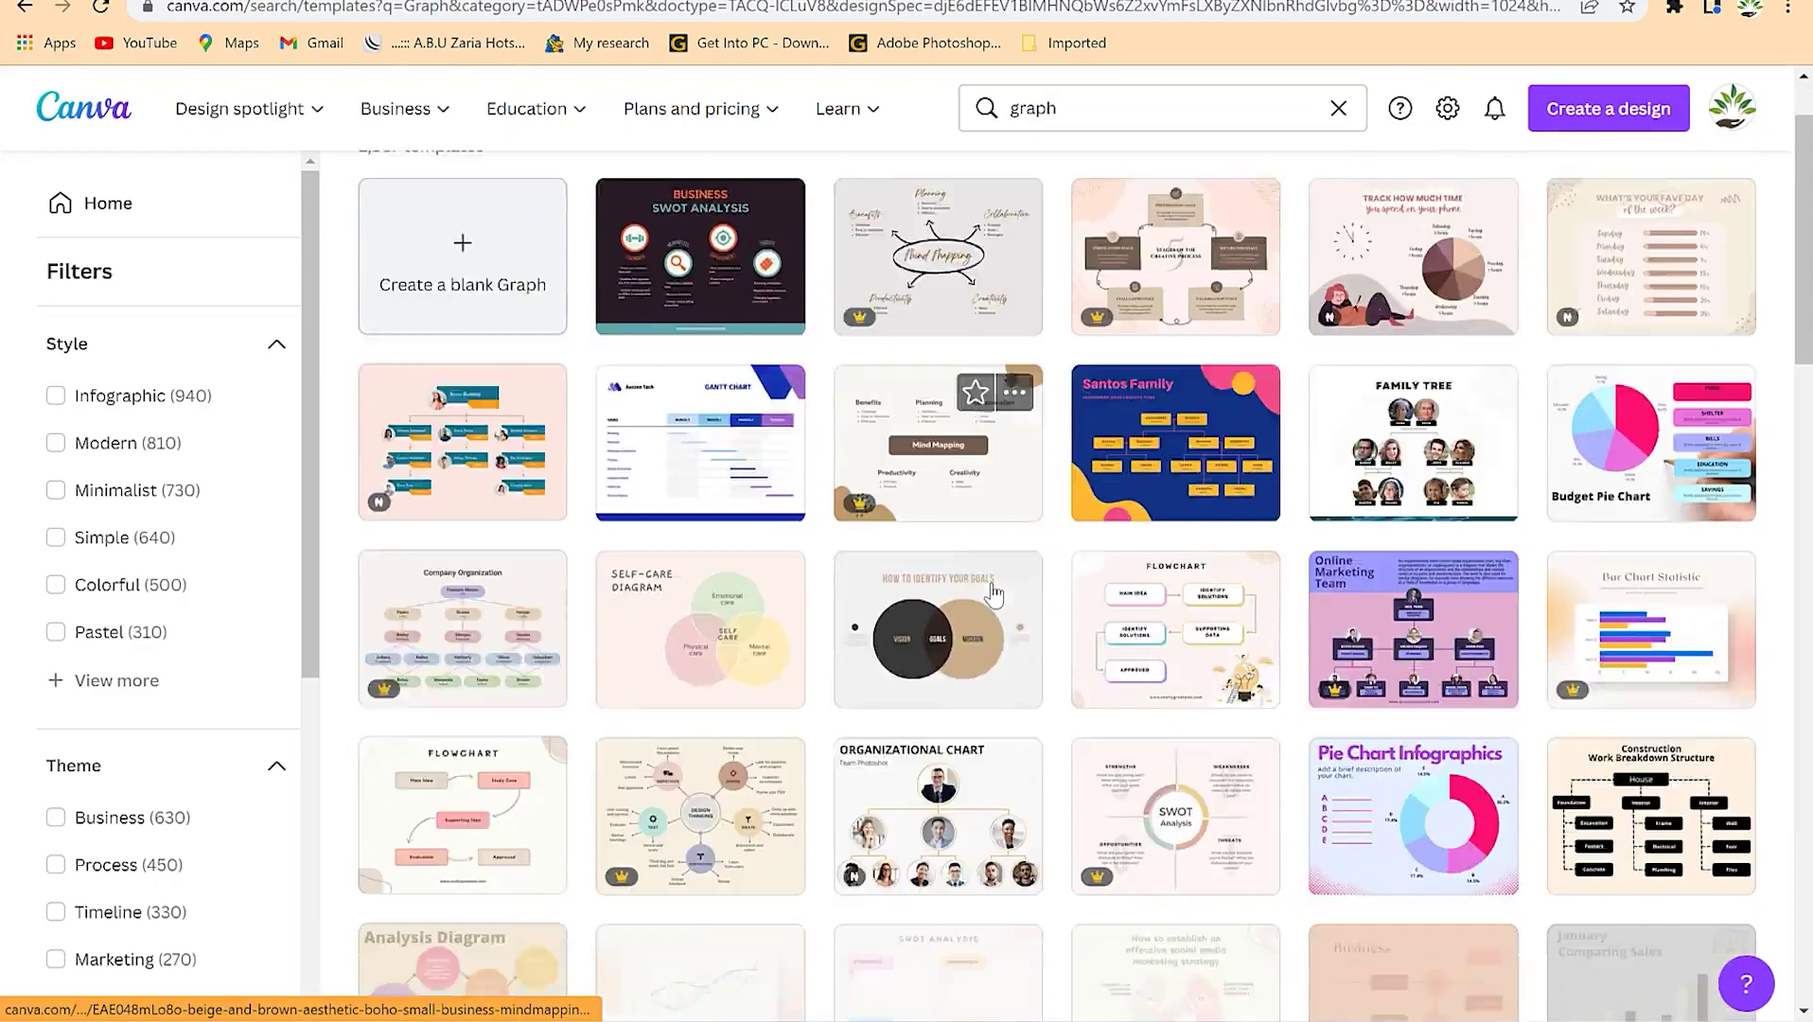
scroll(993, 595, "down", 8)
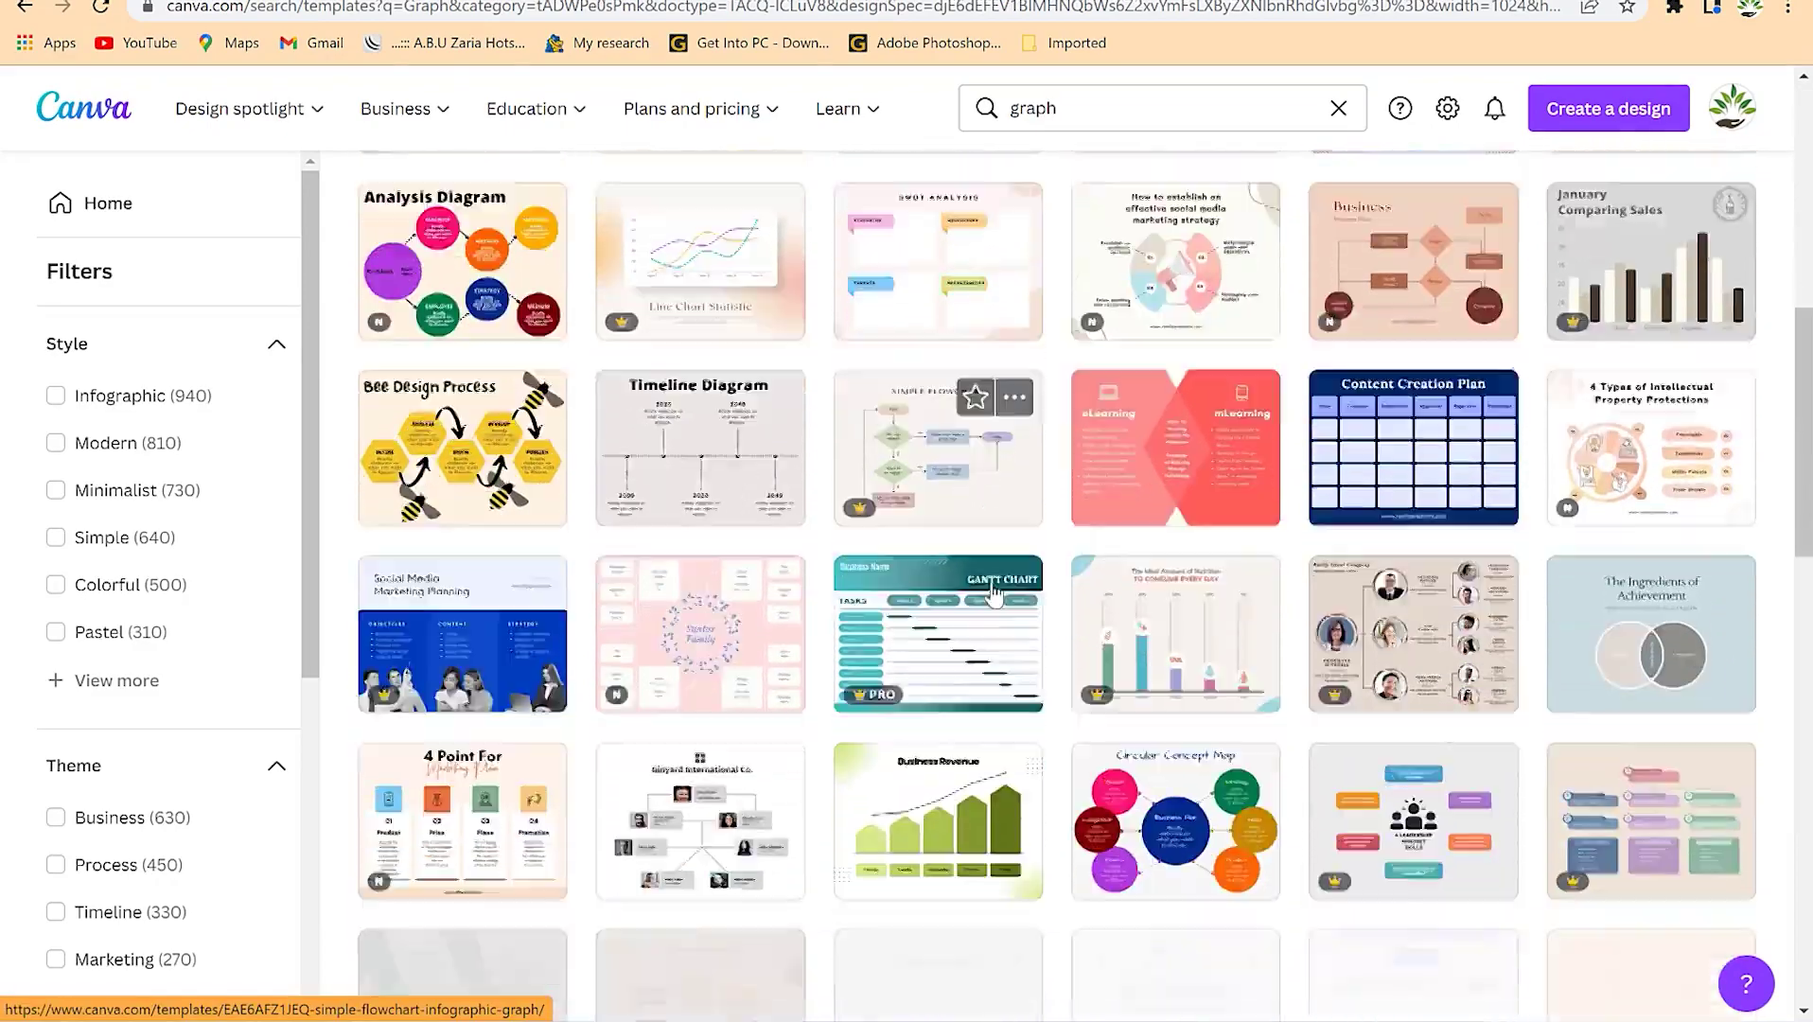
scroll(992, 595, "down", 7)
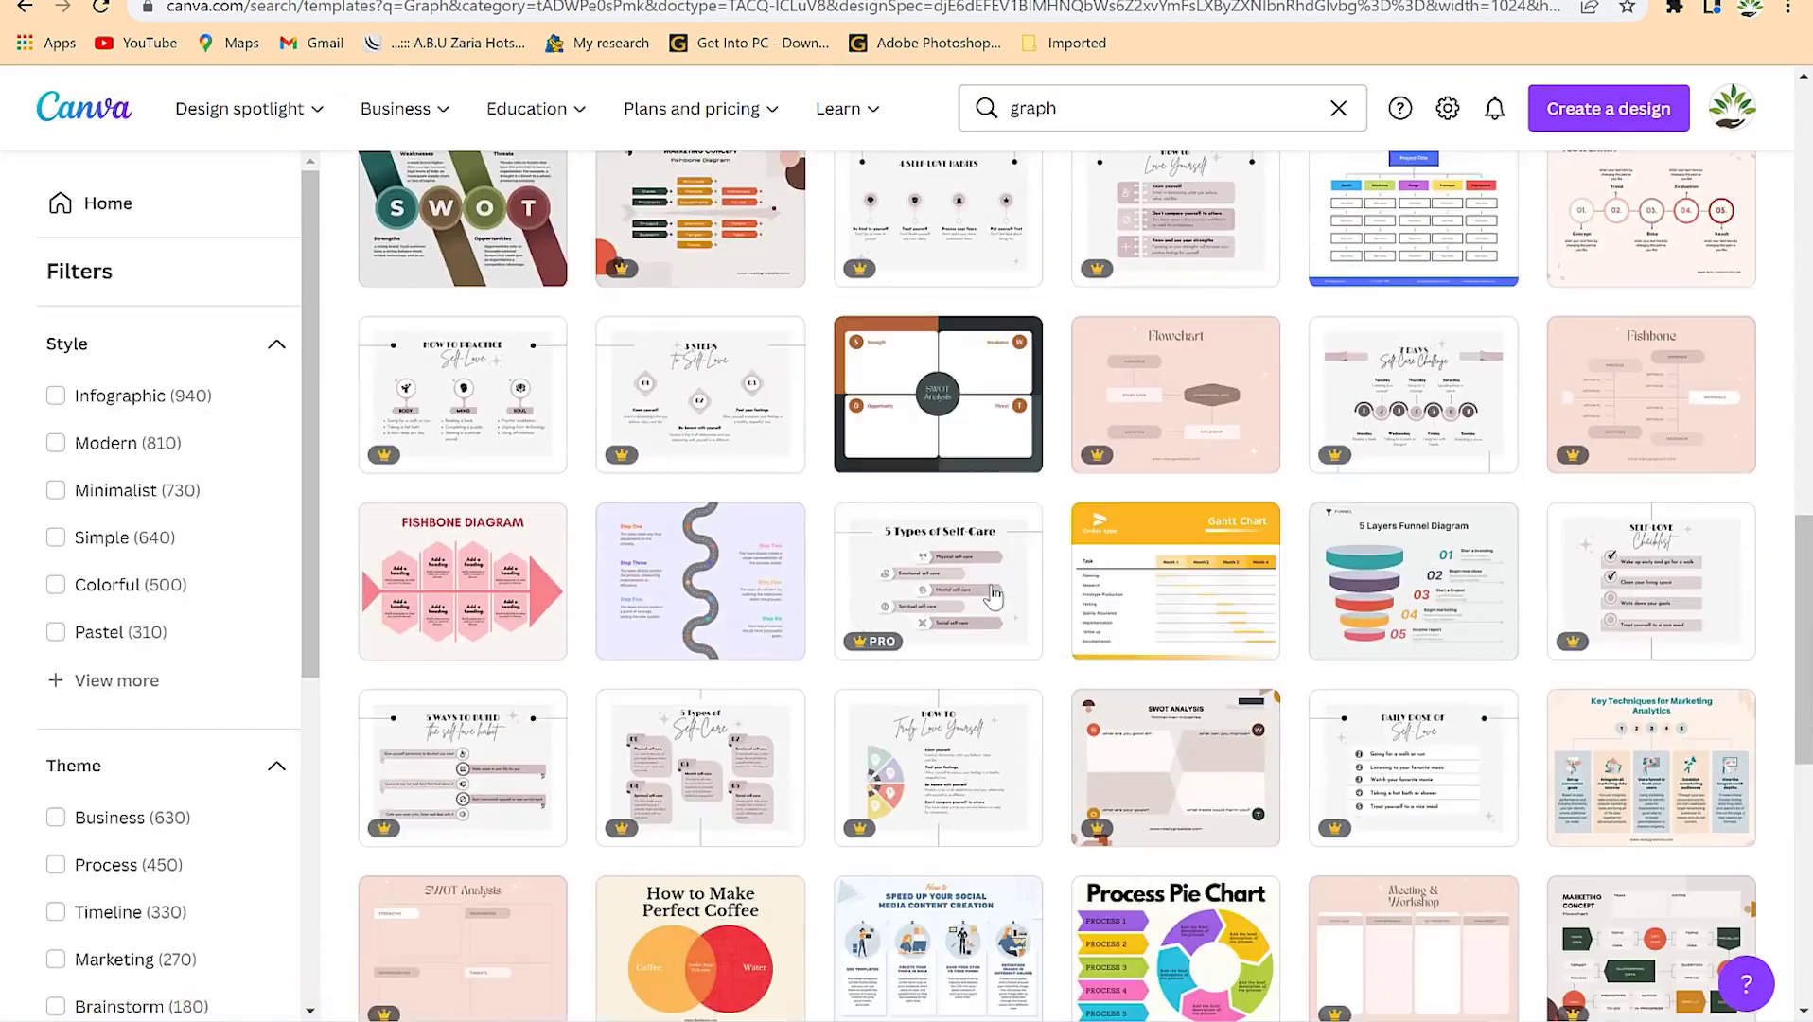
scroll(992, 595, "down", 3)
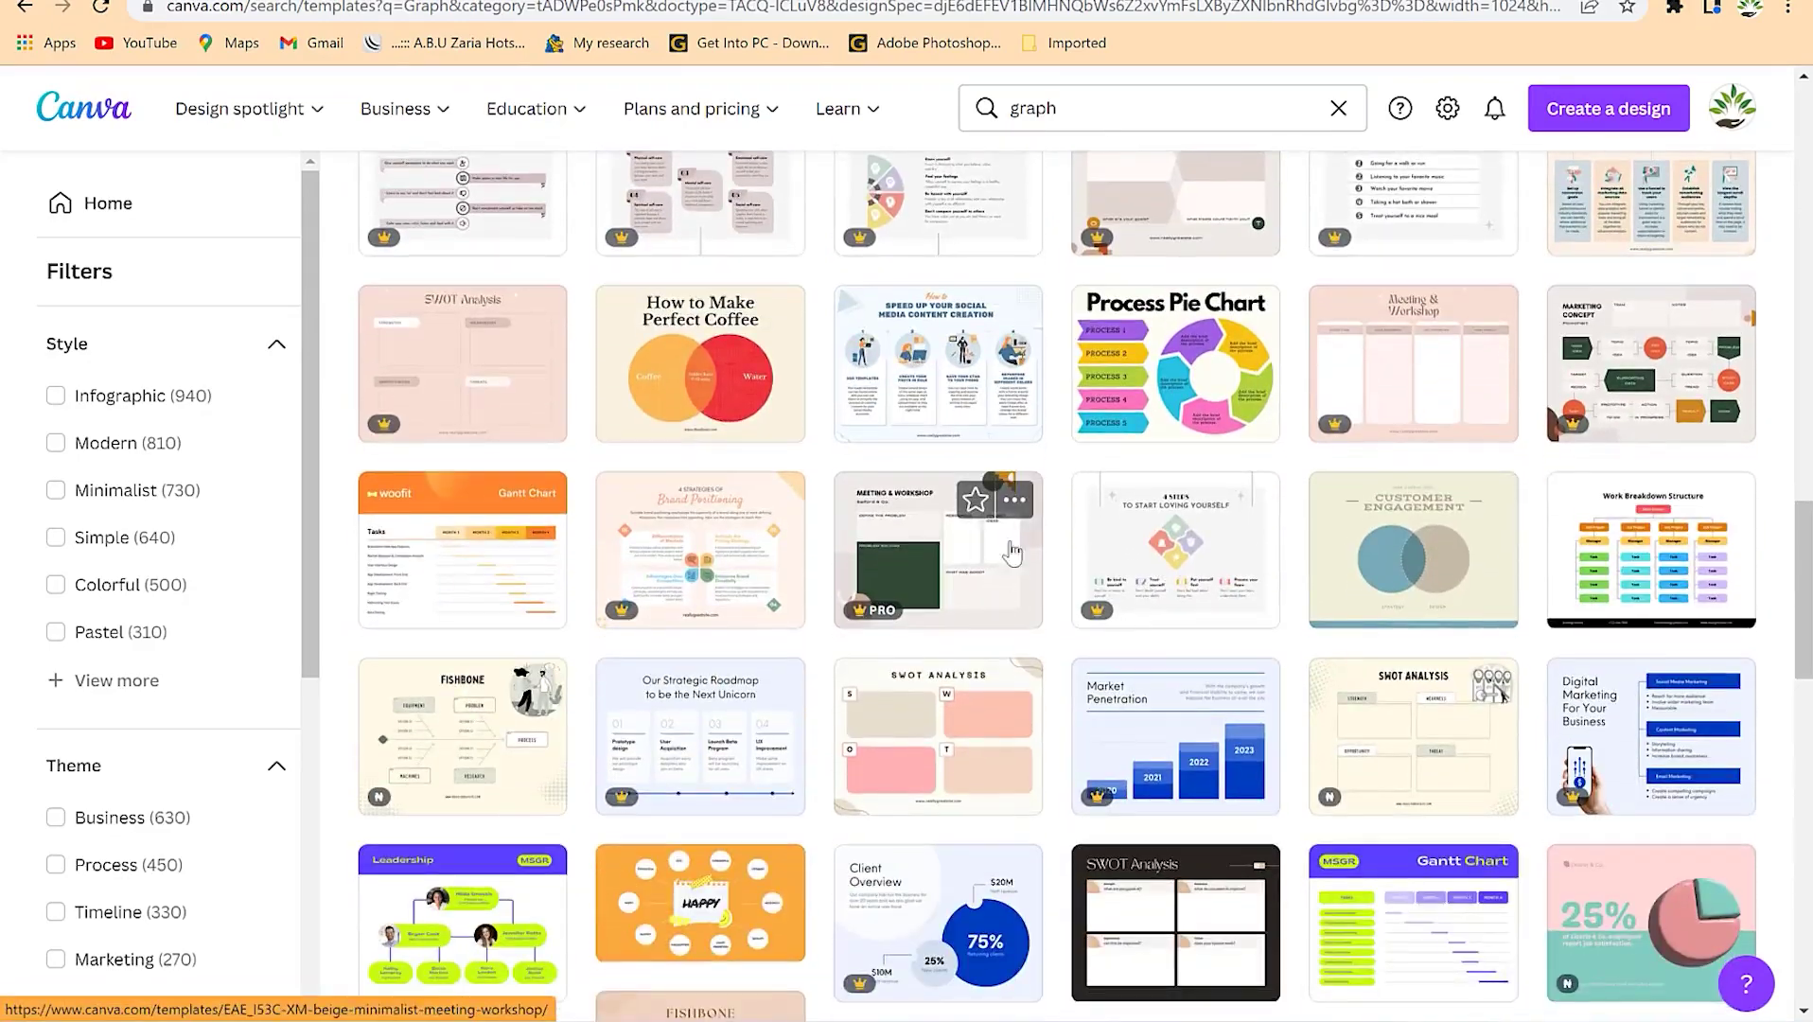
scroll(934, 625, "down", 11)
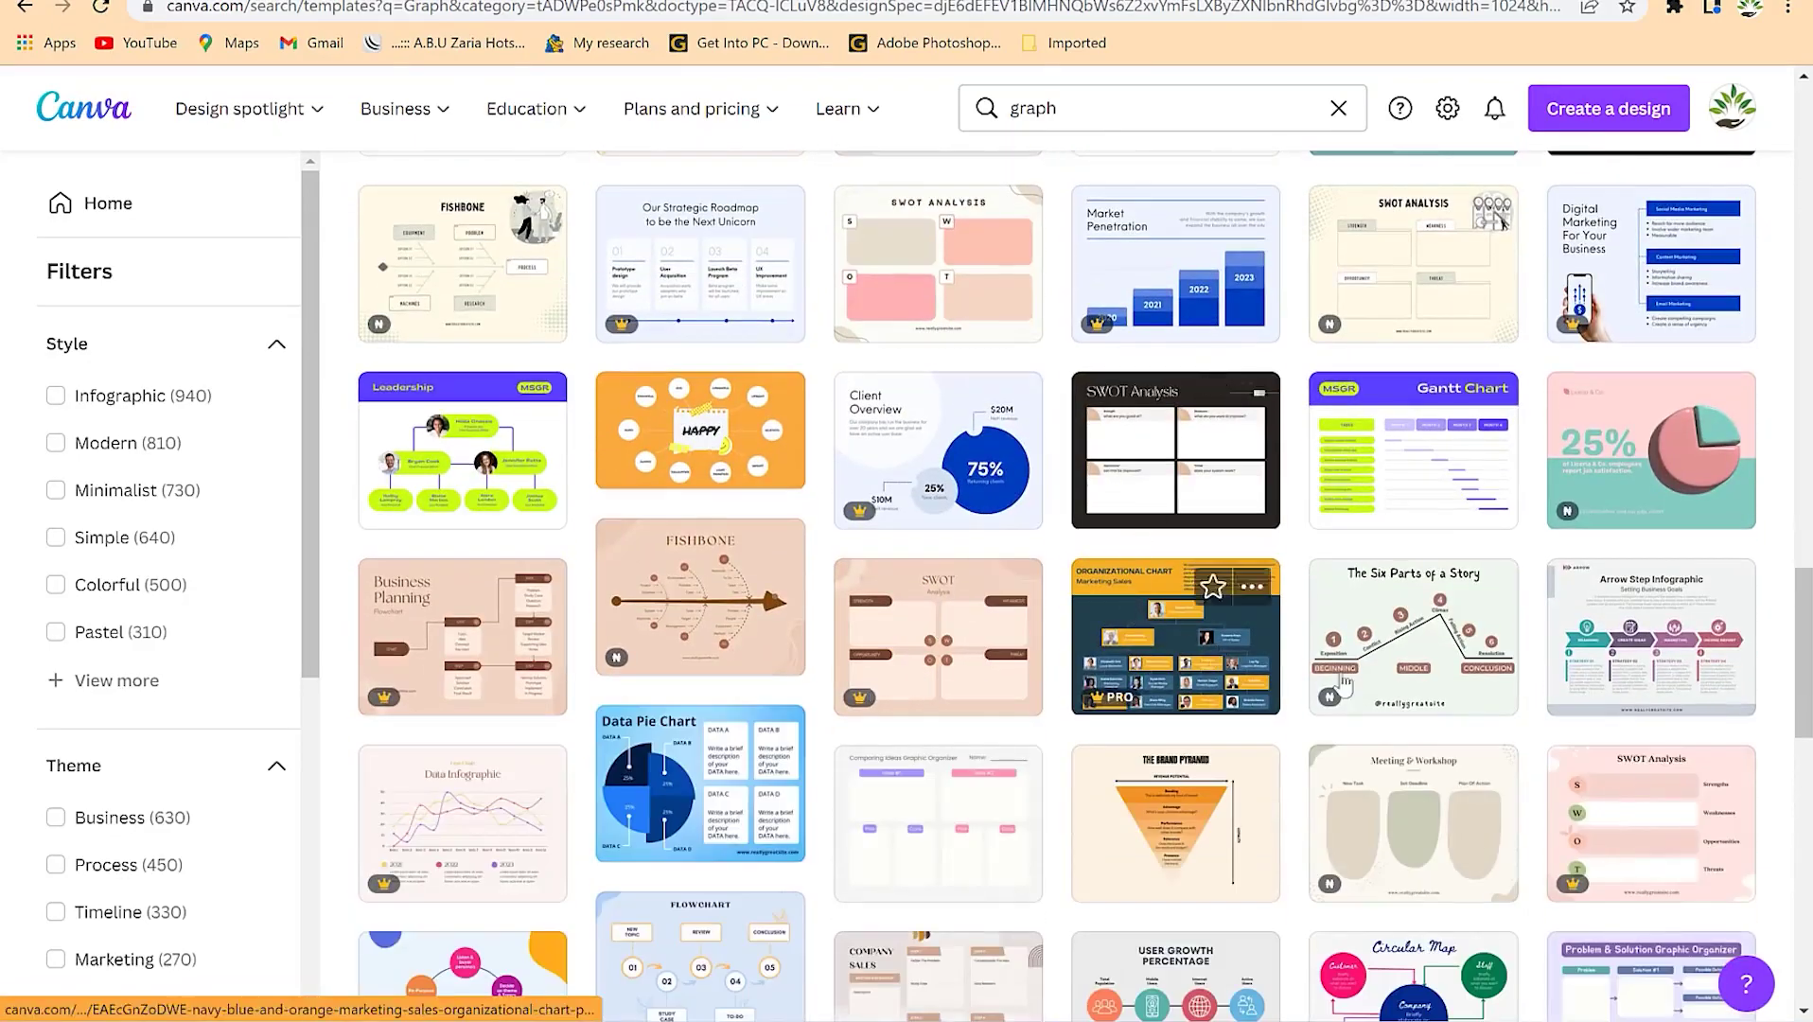
scroll(927, 615, "down", 8)
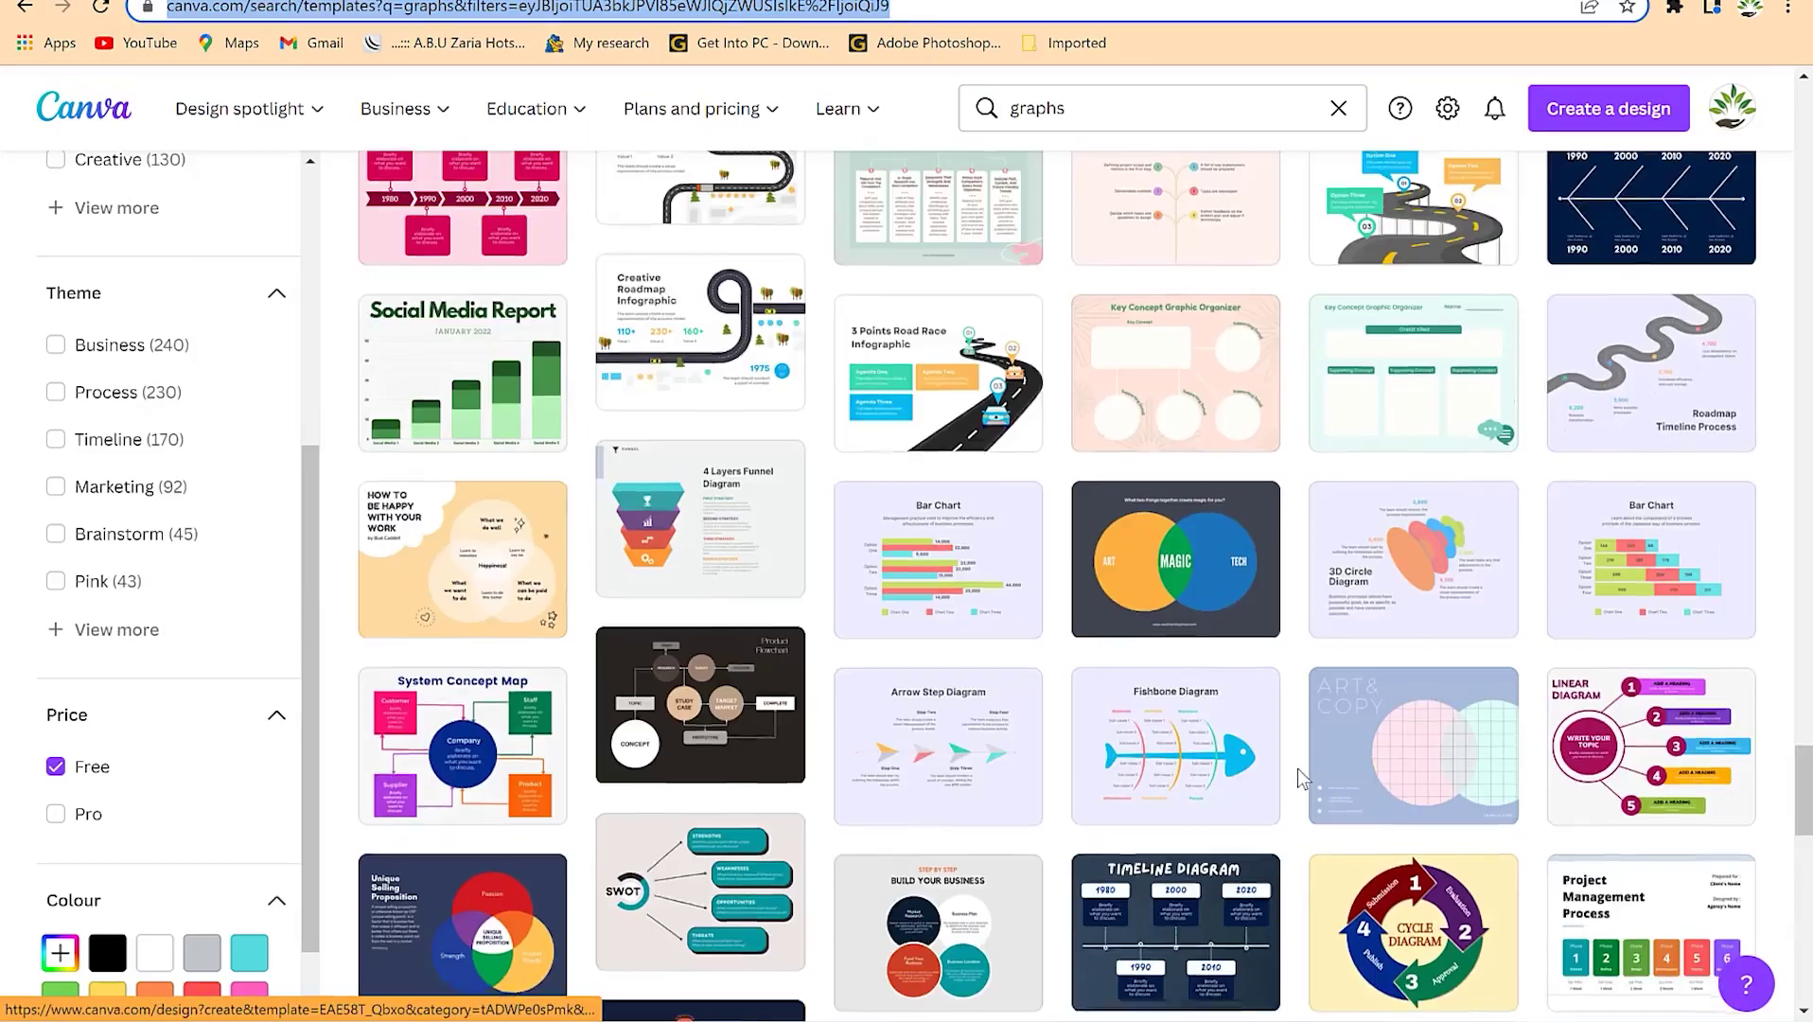
scroll(1297, 767, "down", 3)
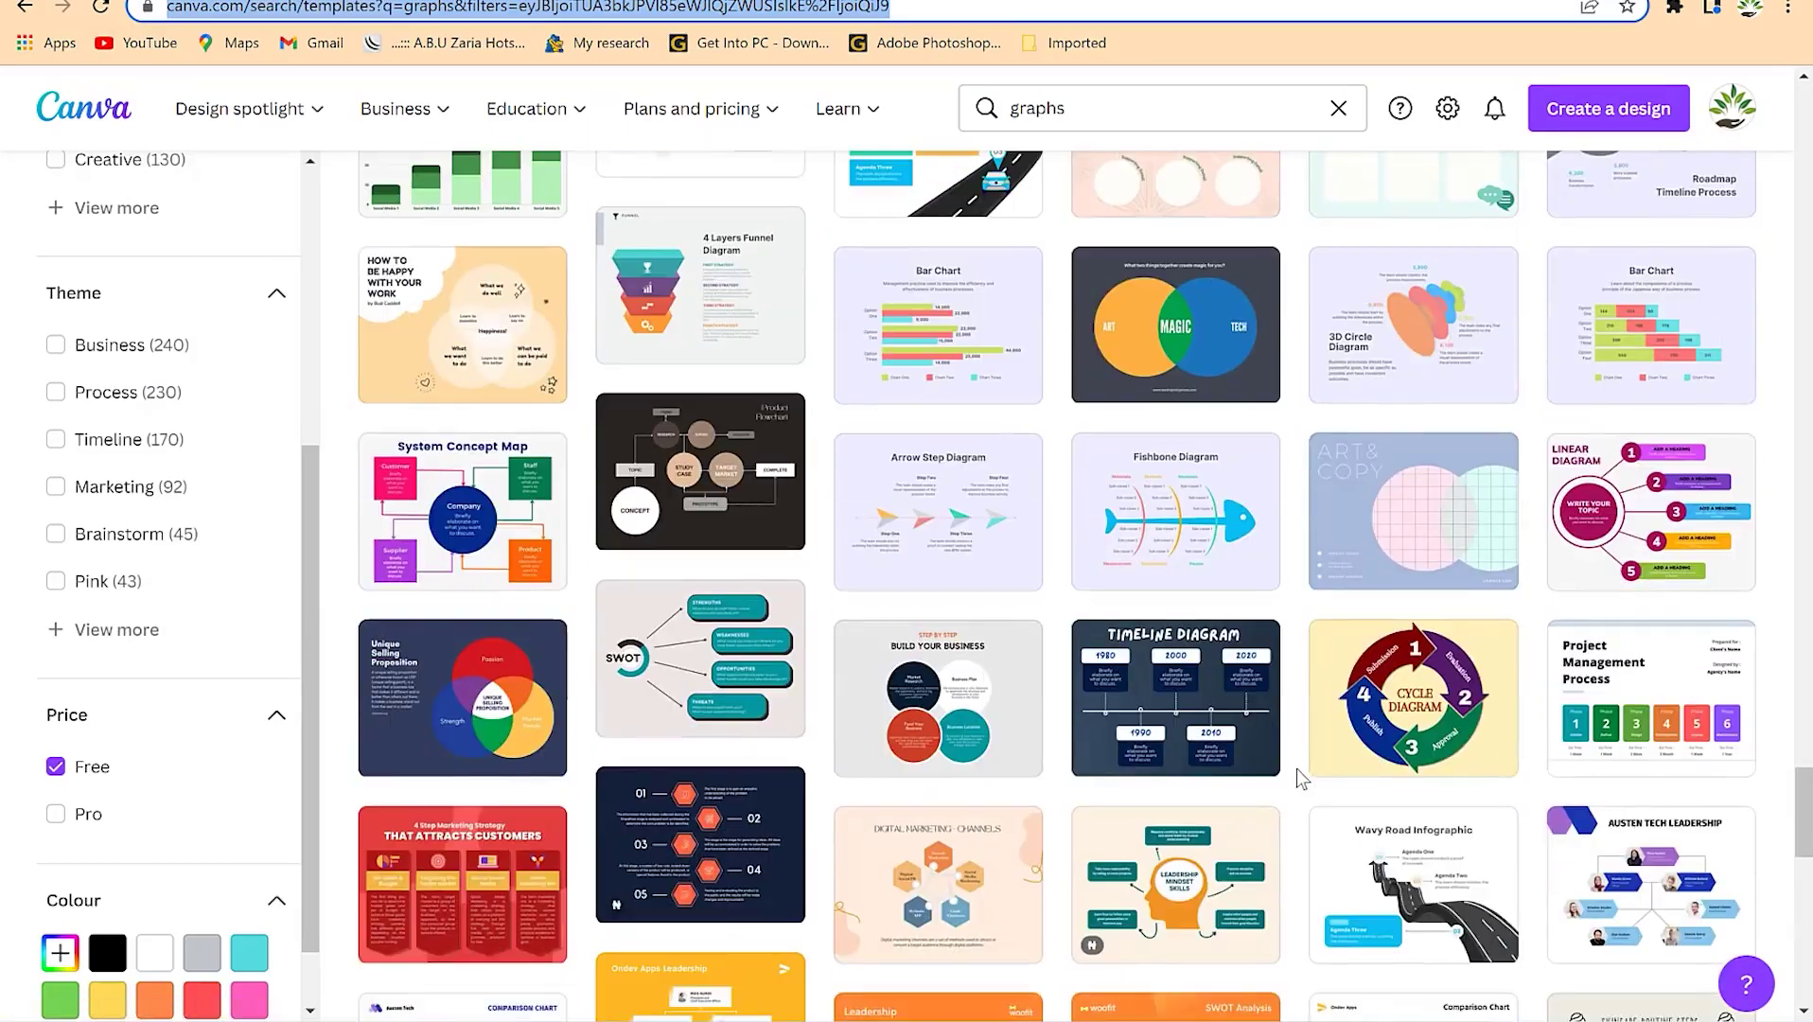
mouse_move(970, 352)
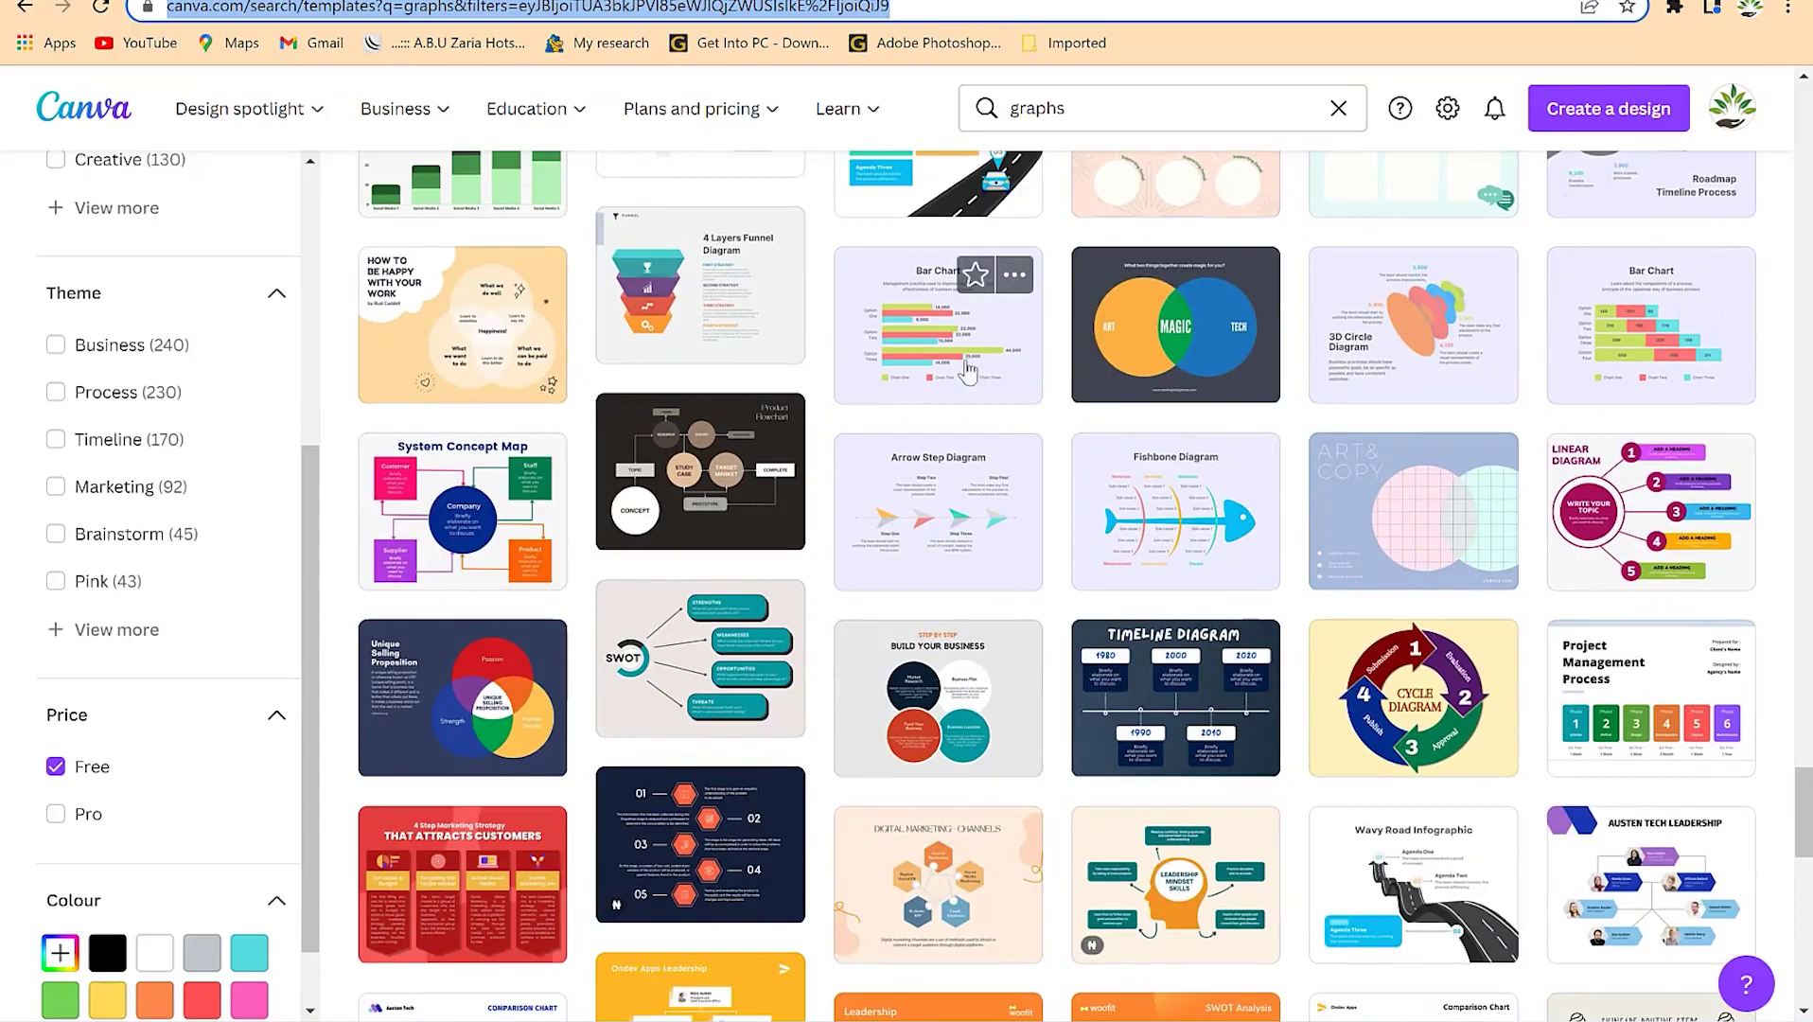
left_click(909, 328)
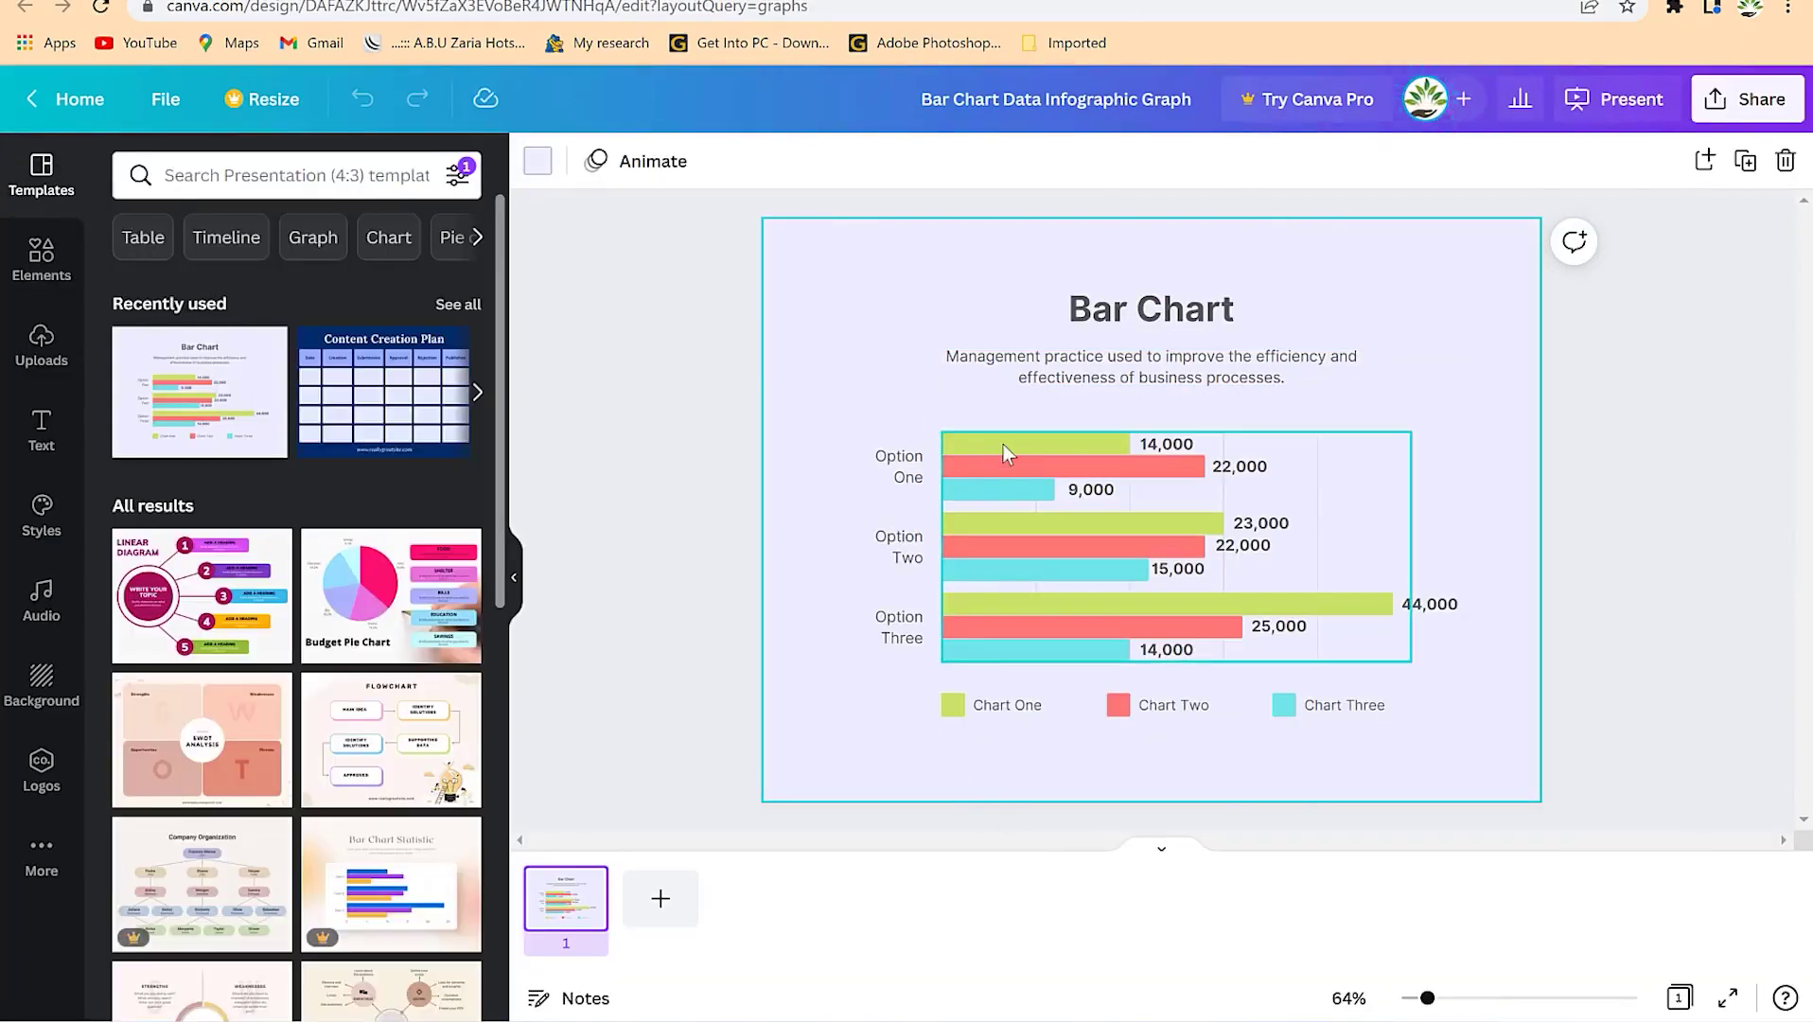
Open the bar chart's data table and clear the Series 1 Item 1 value.
left_click(1004, 447)
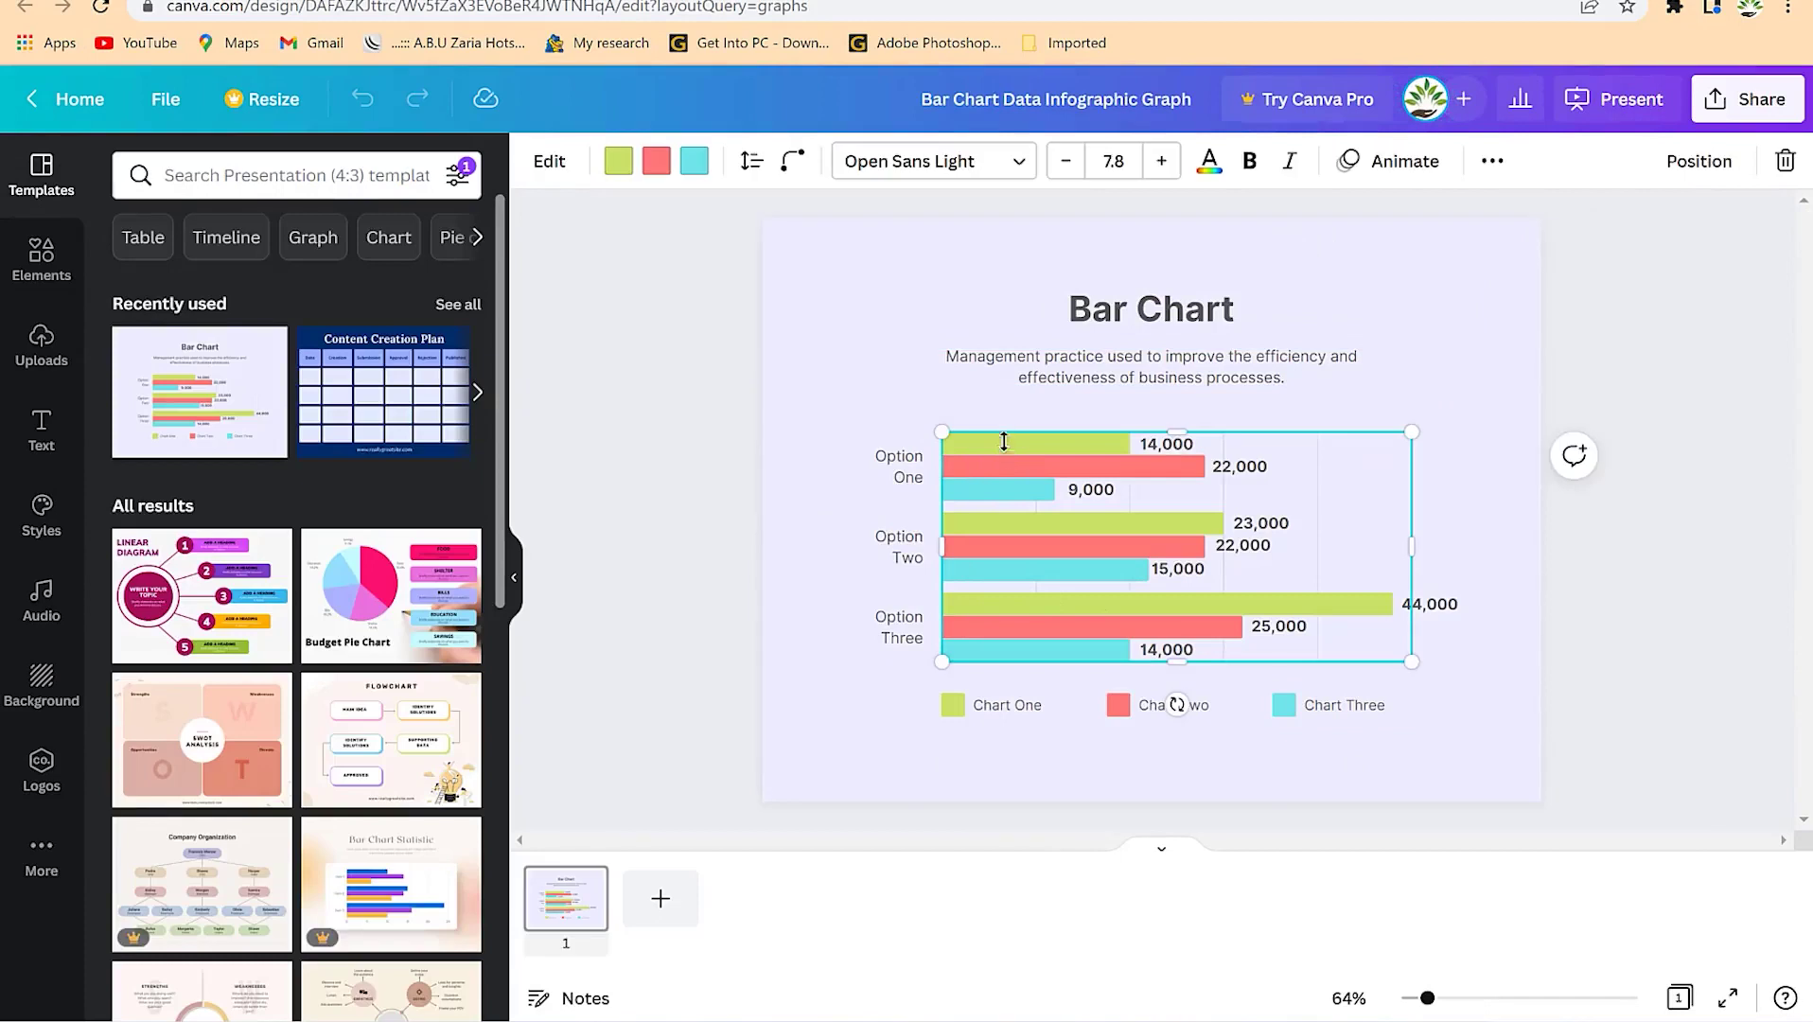
left_click(960, 330)
left_click(1088, 321)
left_click(1019, 463)
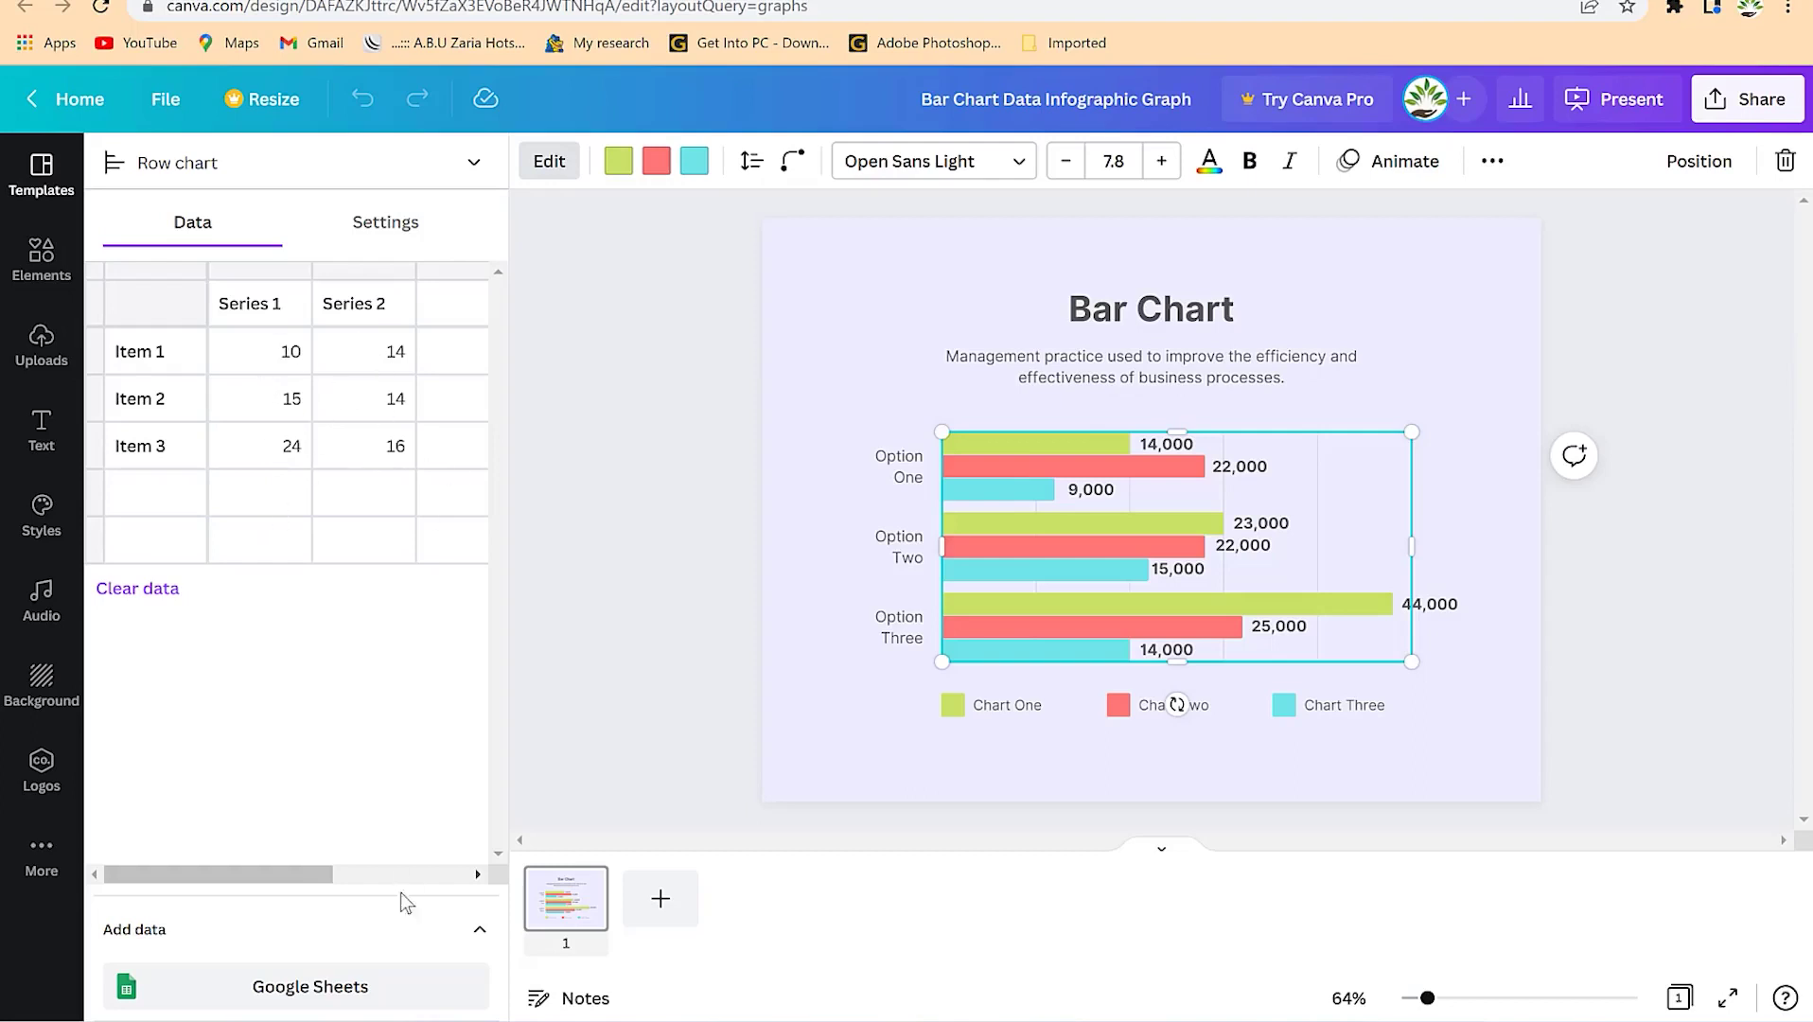
mouse_move(328, 889)
left_mouse_down()
mouse_move(421, 892)
mouse_move(323, 874)
left_mouse_up()
Enter 50 and 25 for Series 1 Items 1–2, and 15 for Series 2 Item 2.
left_click(299, 356)
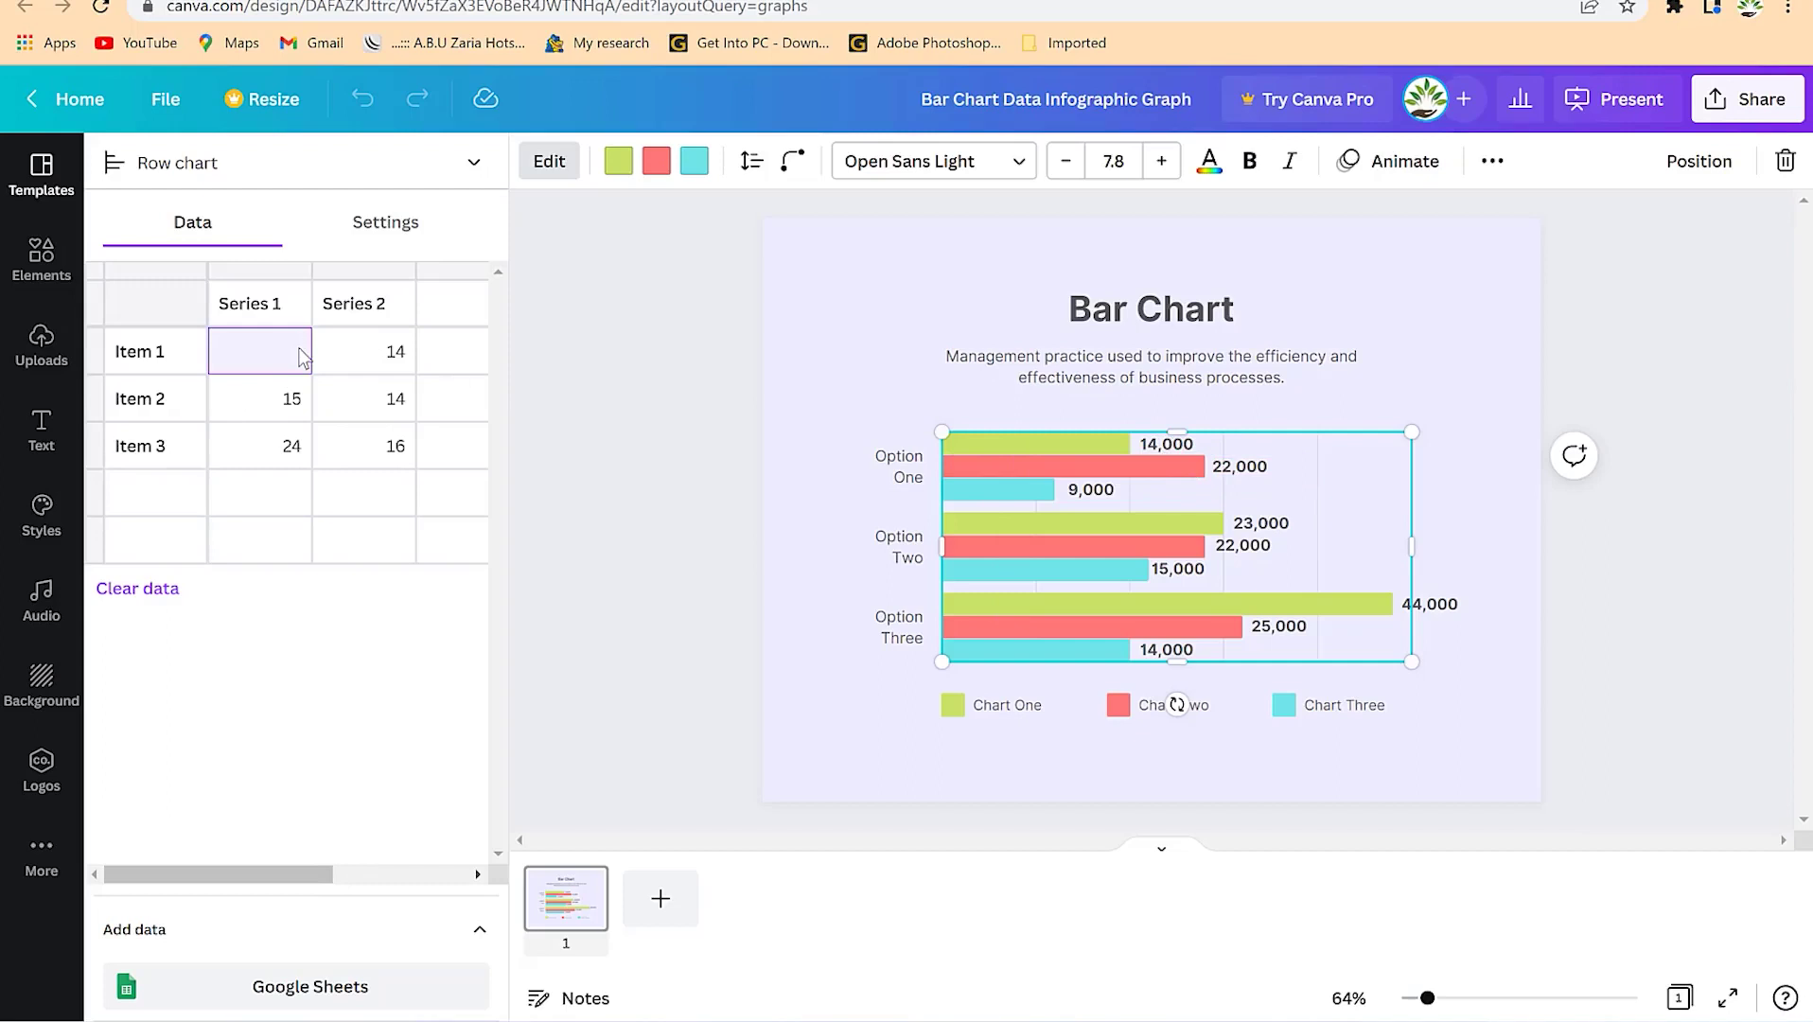
key("Return")
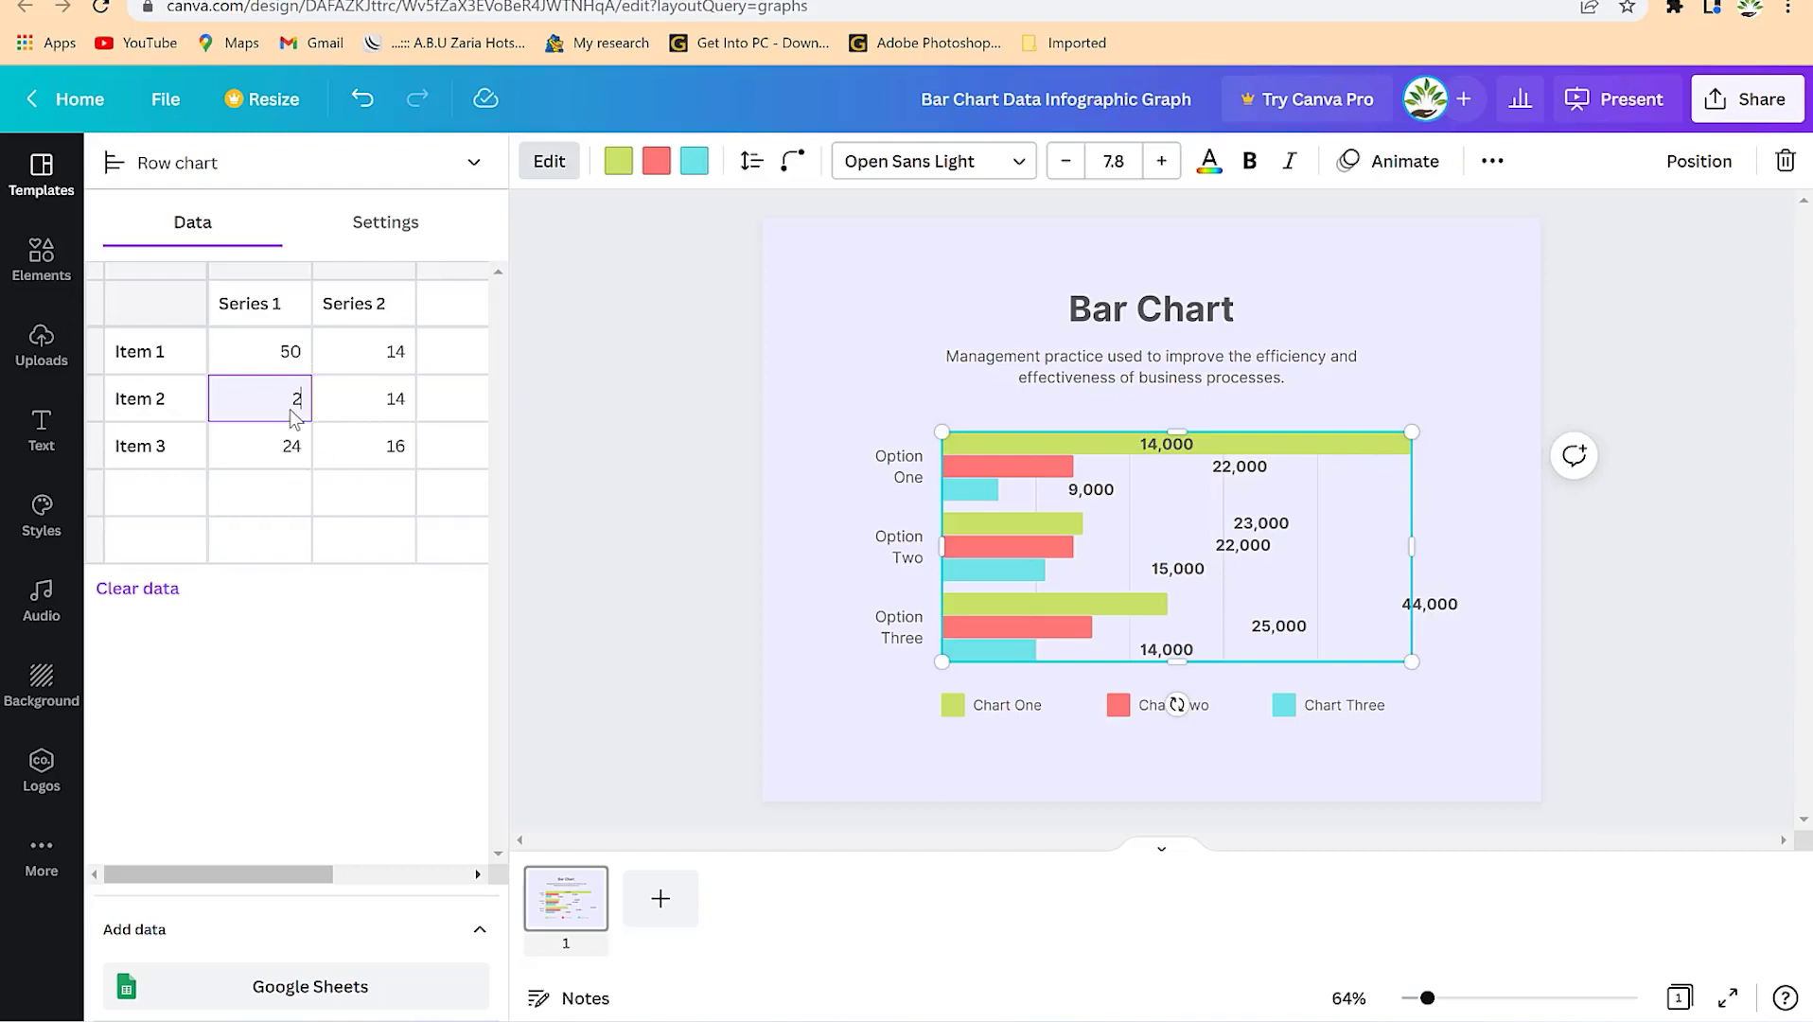
type("25")
key("Return")
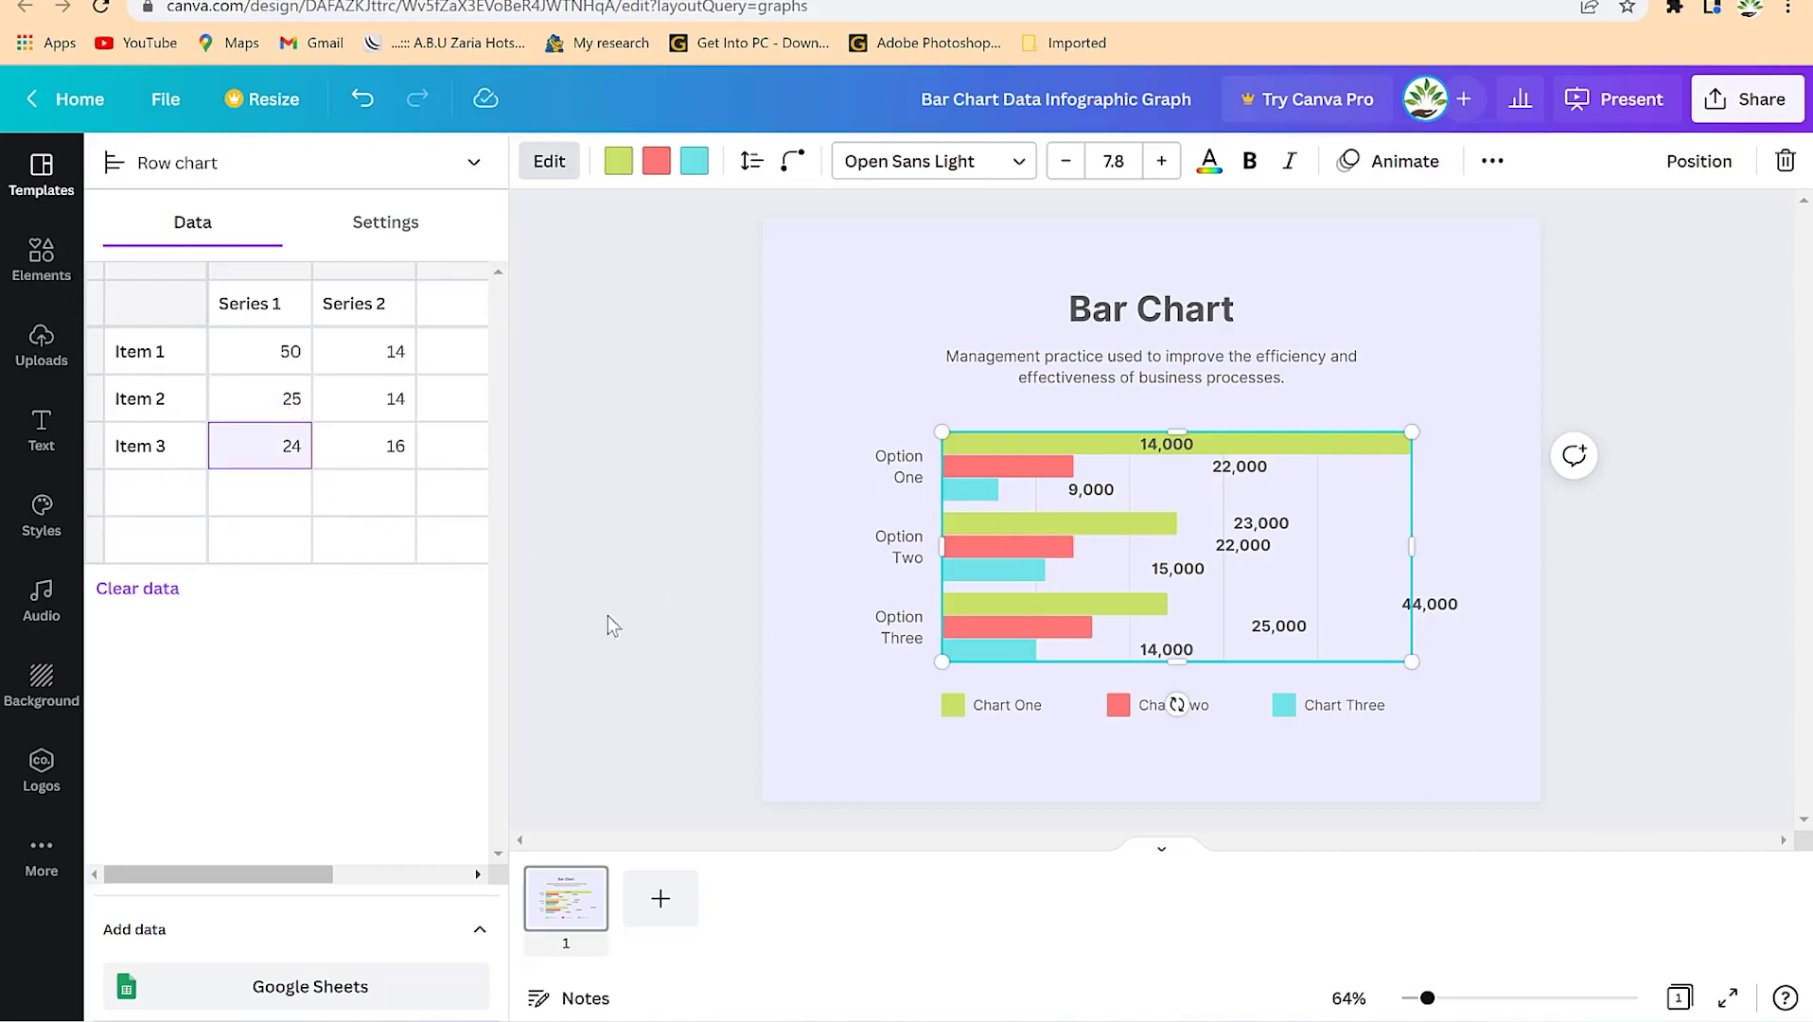
left_click(401, 413)
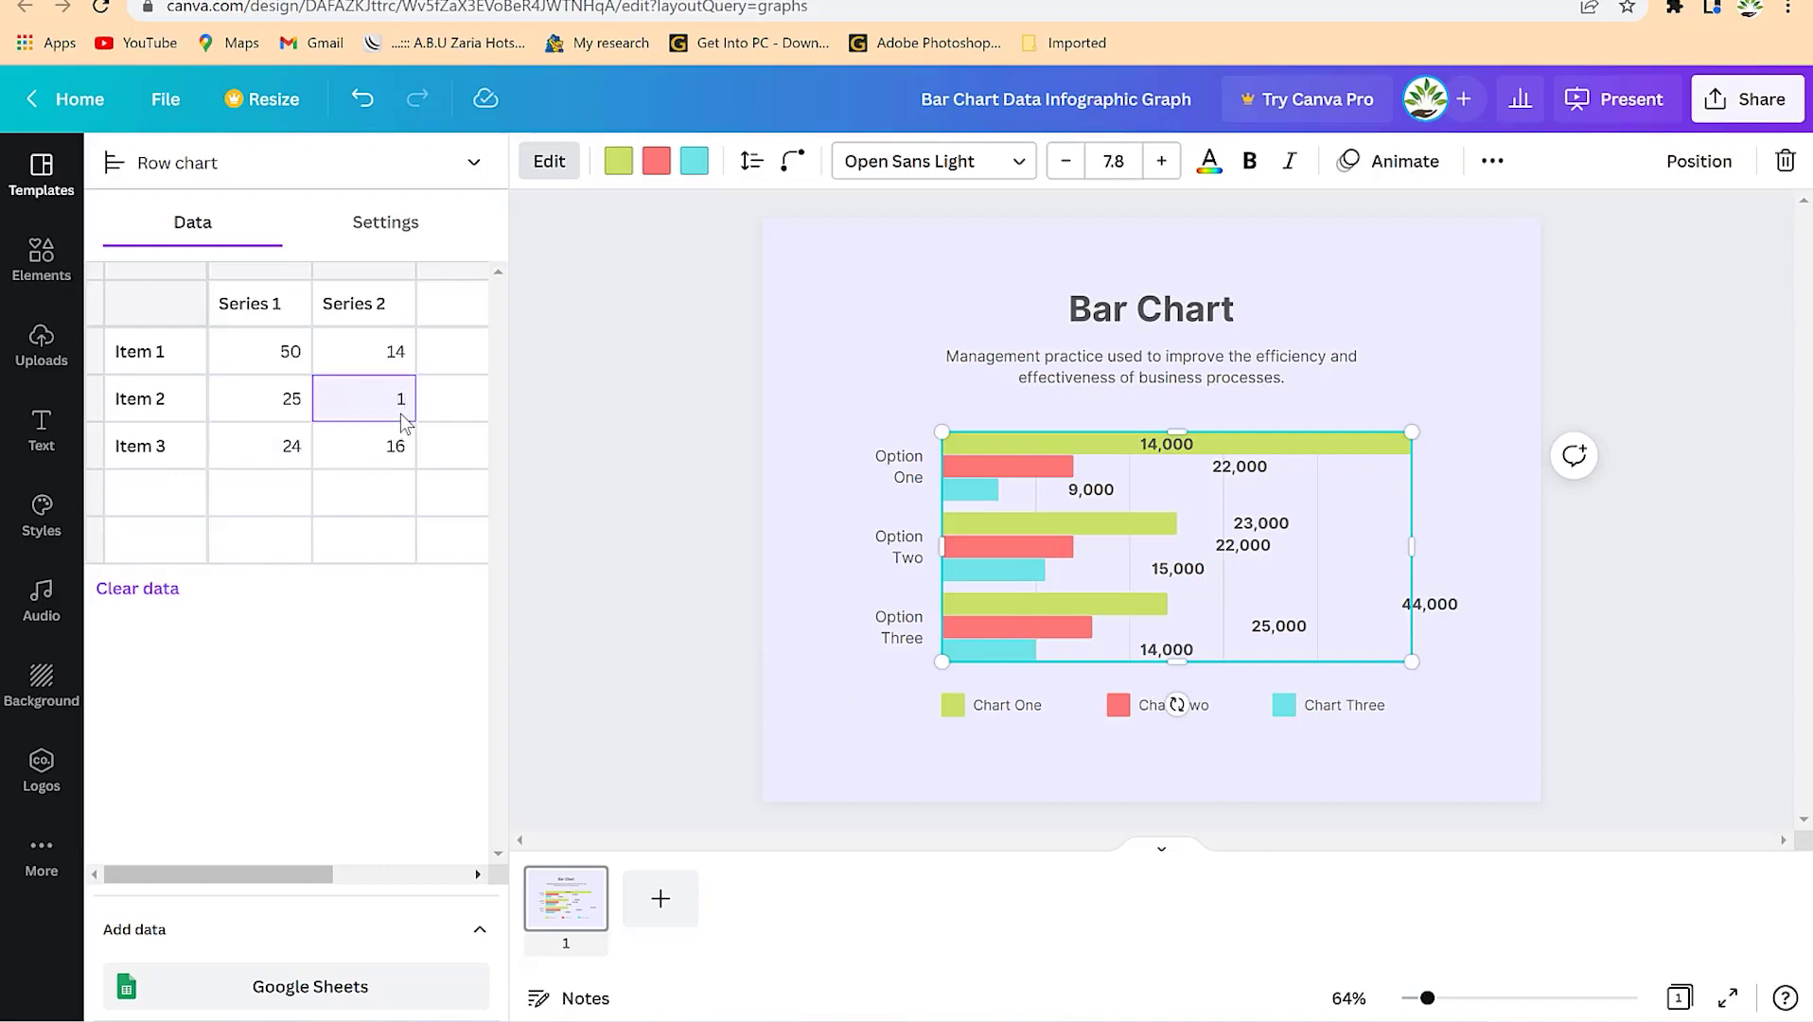
key("Return")
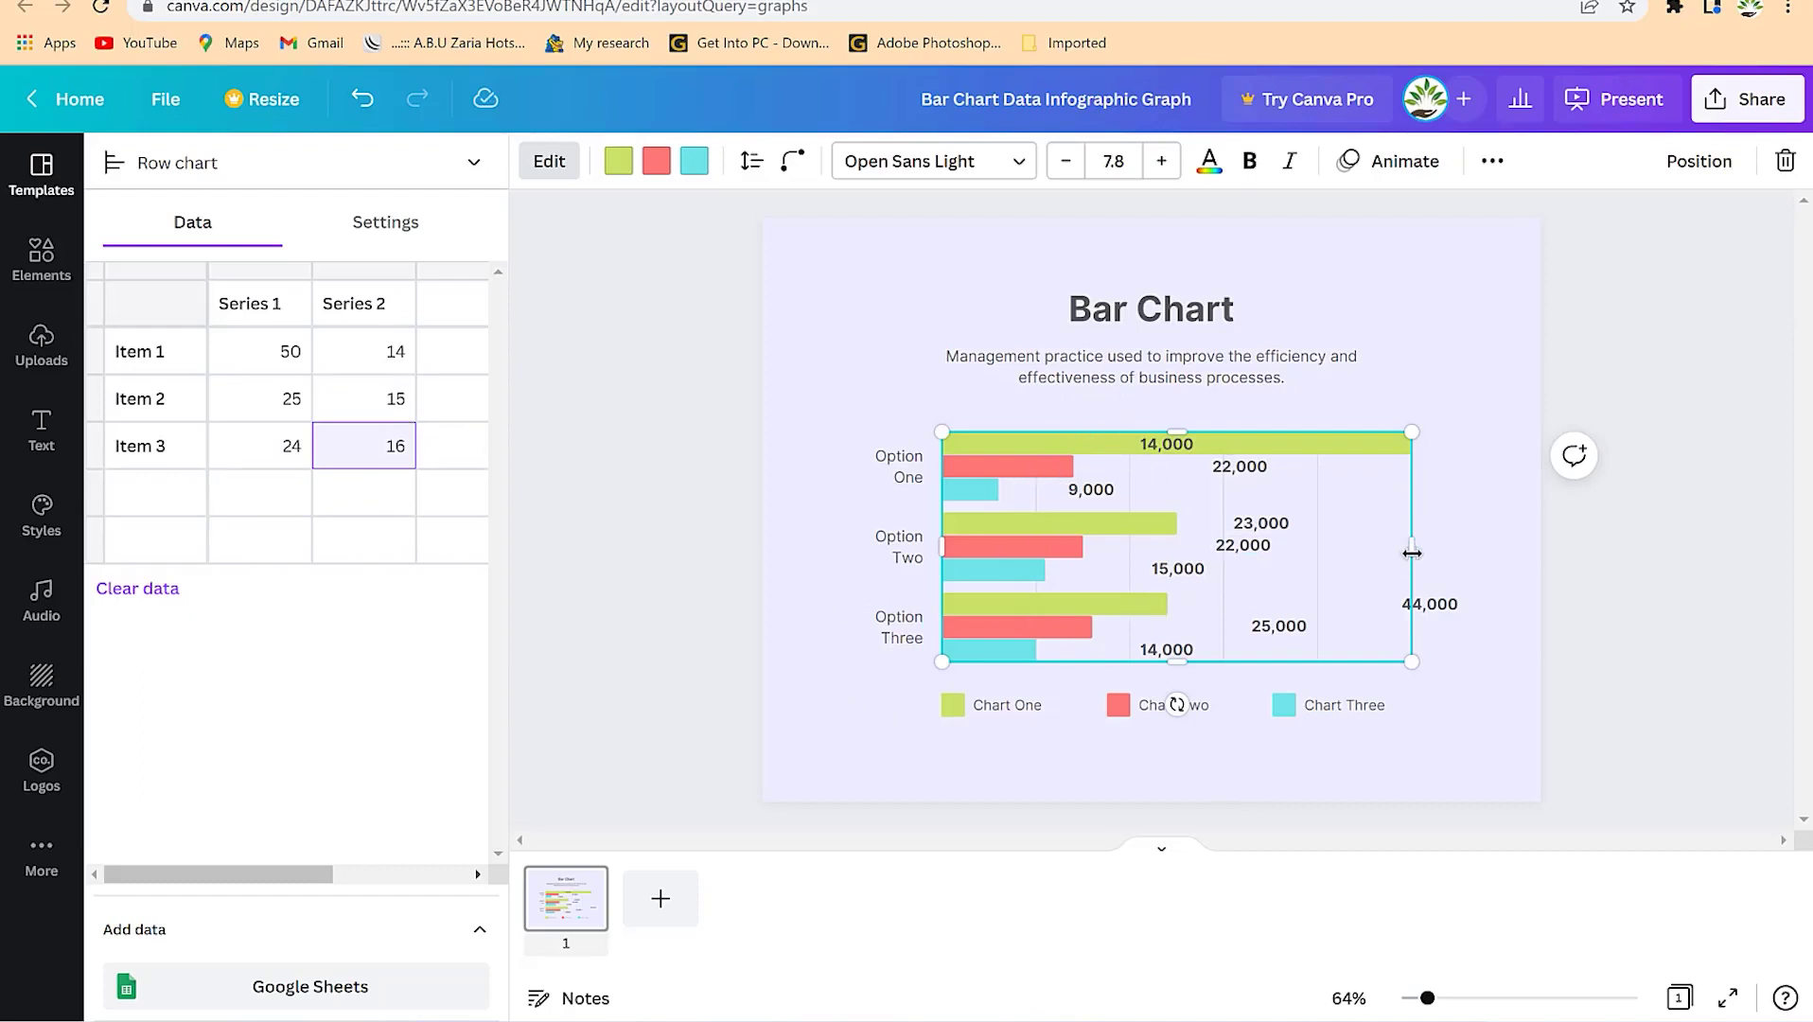
left_click(1258, 556)
Delete the 22,000 value label from the chart.
left_click(1256, 552)
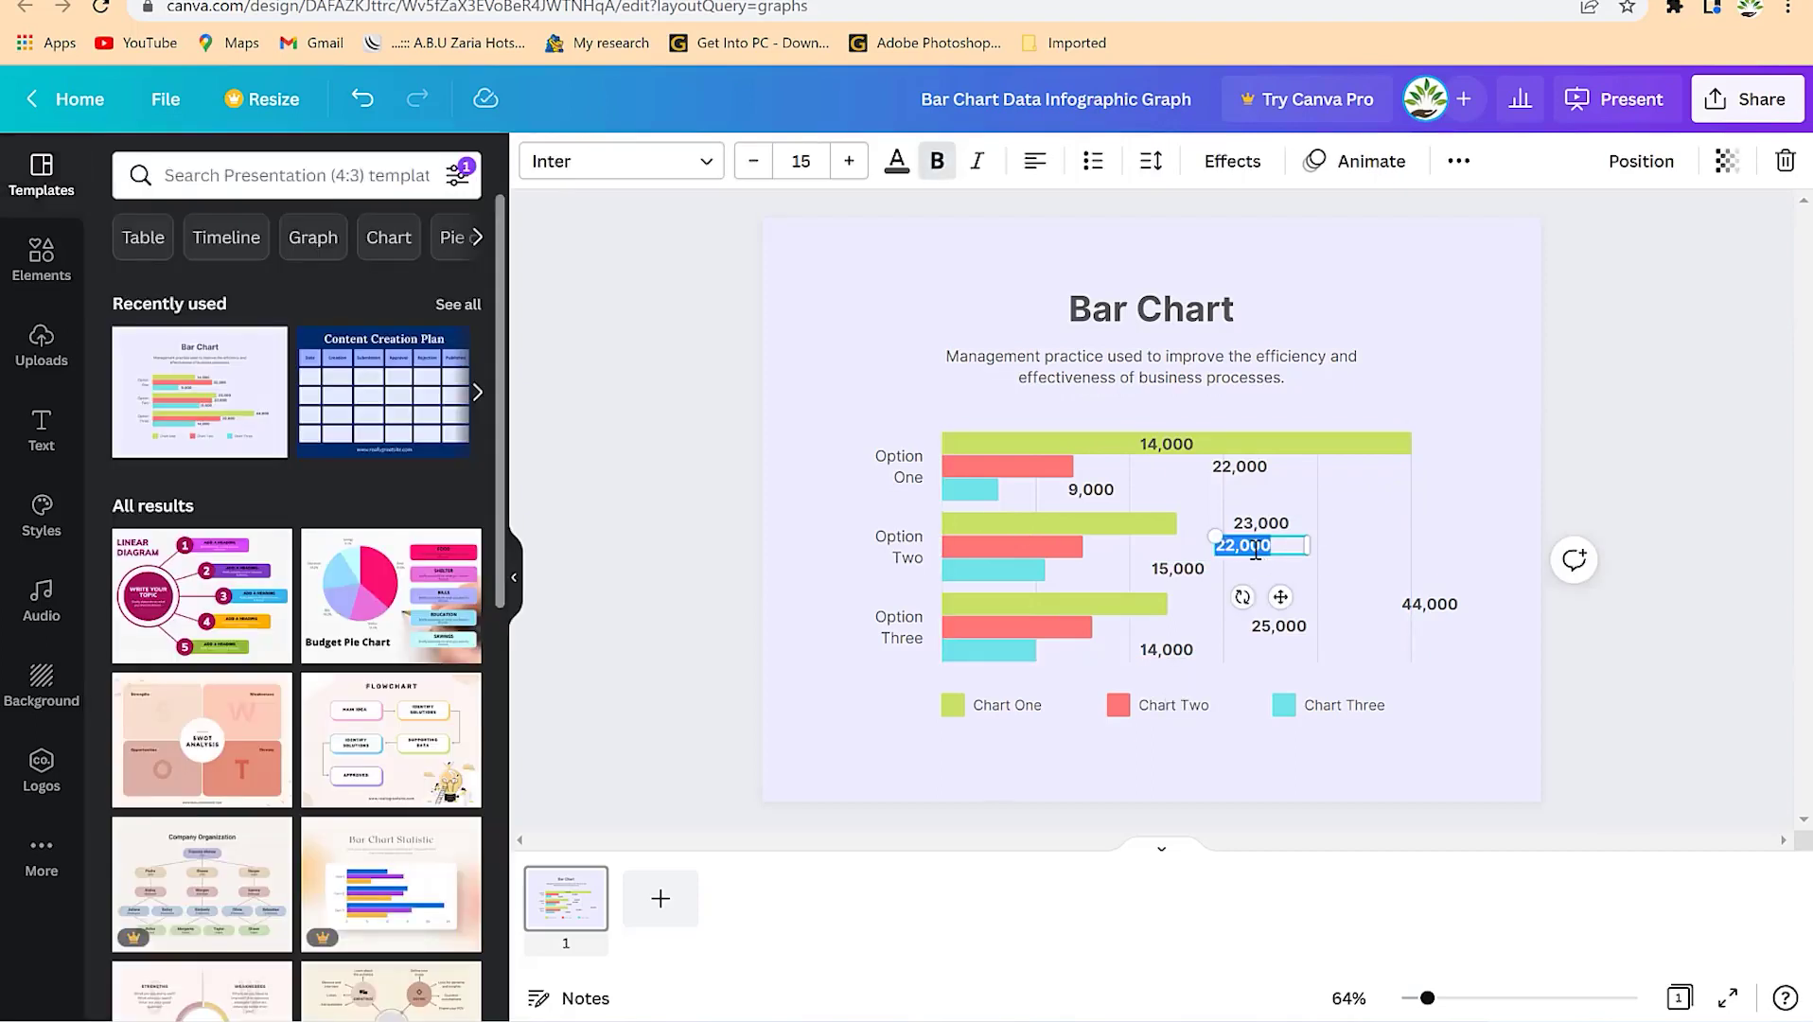
key("BackSpace")
left_click(1347, 589)
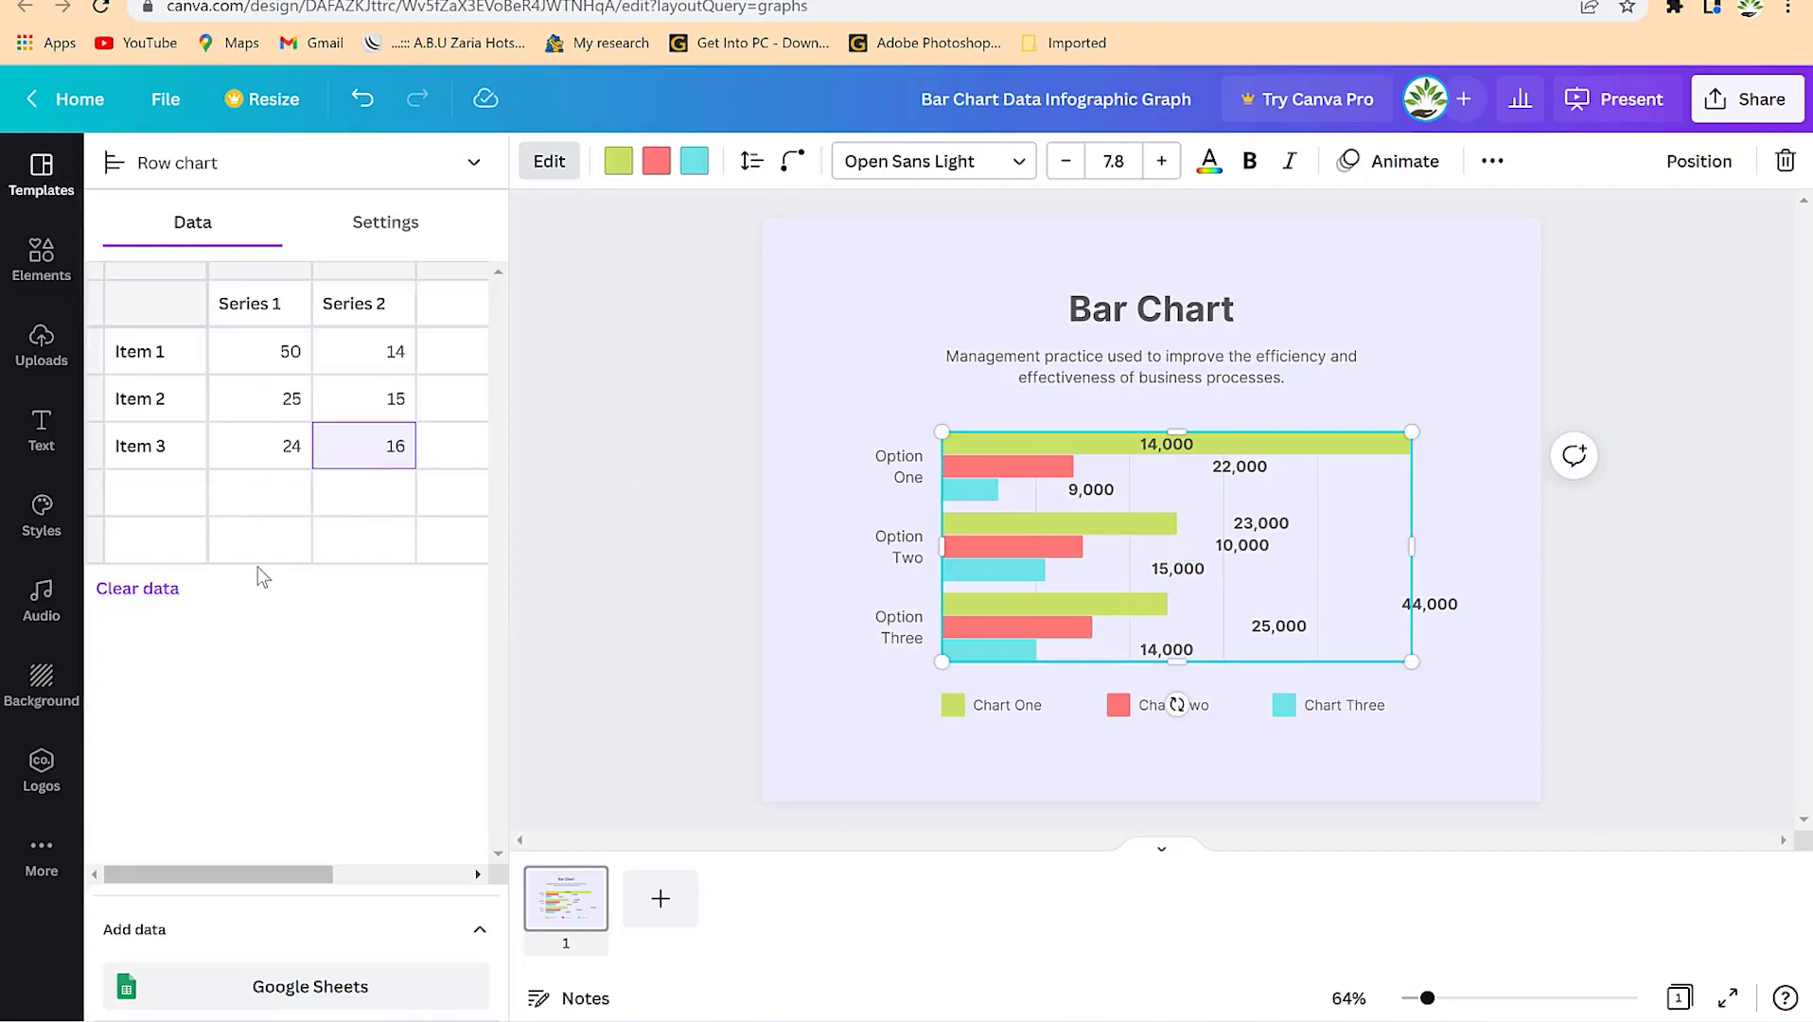
Retitle the chart 'A graph X vs Y'.
left_click(1149, 325)
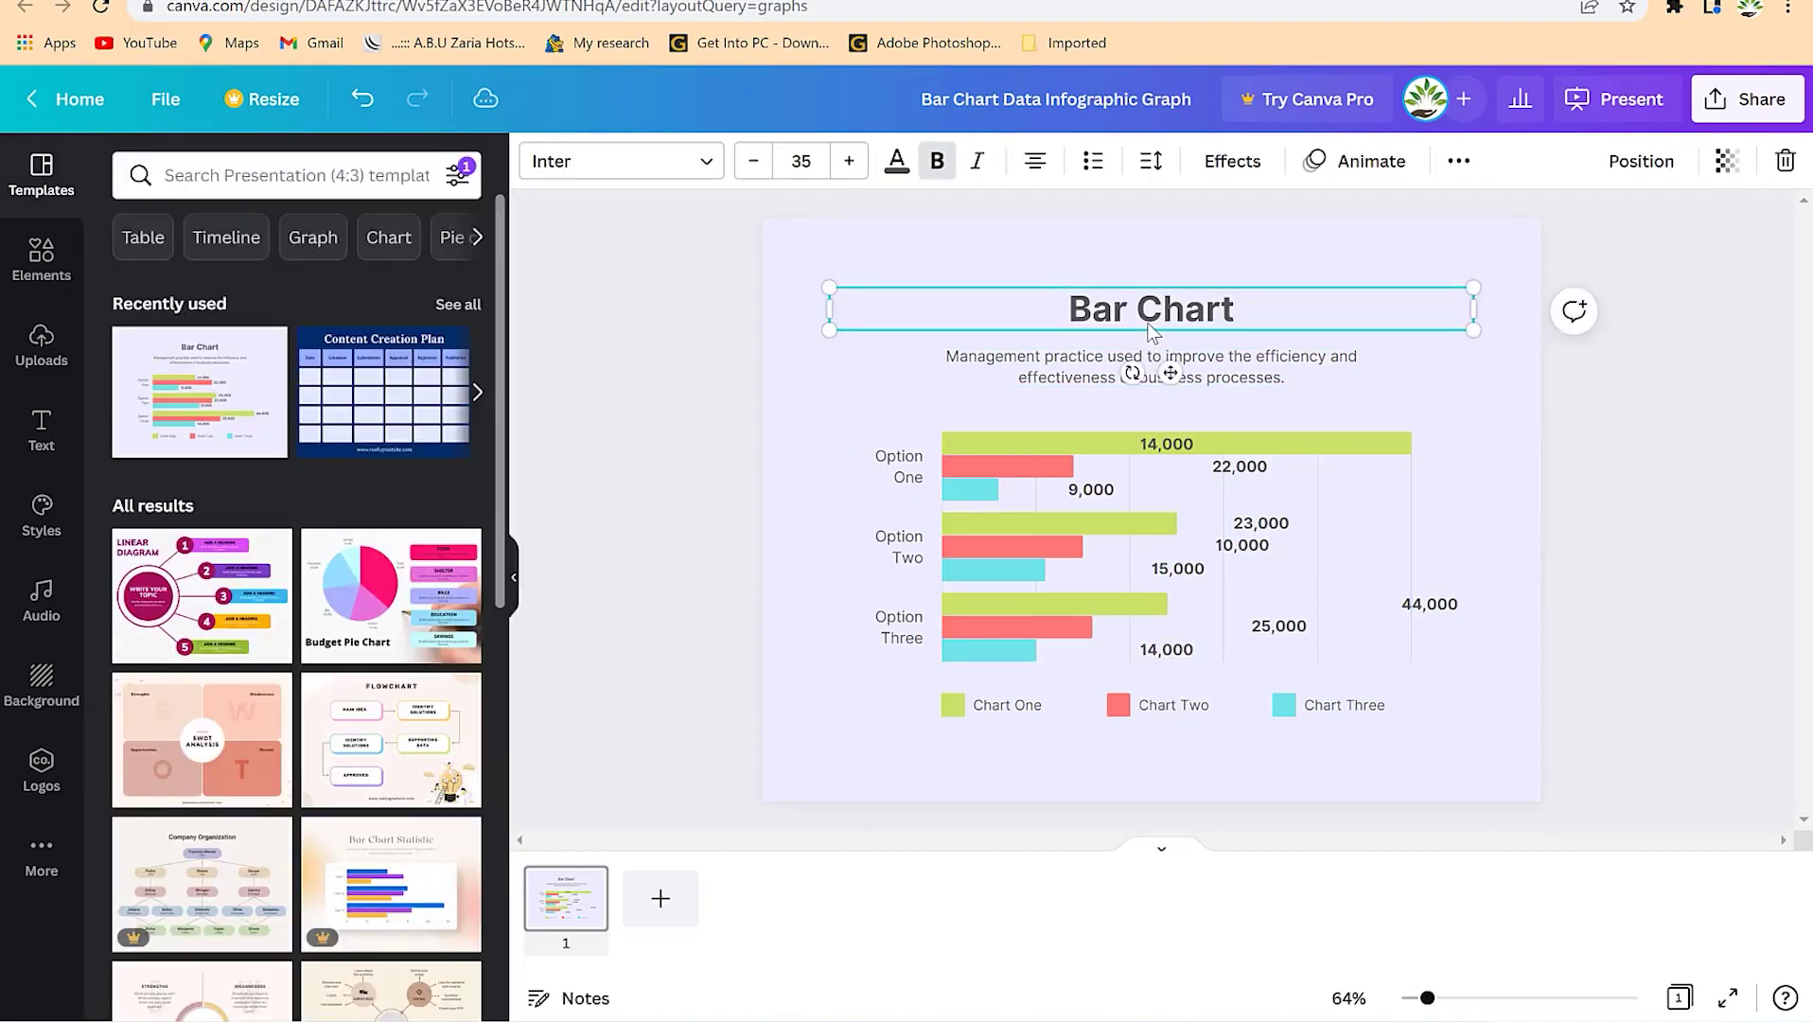
double_click(1150, 328)
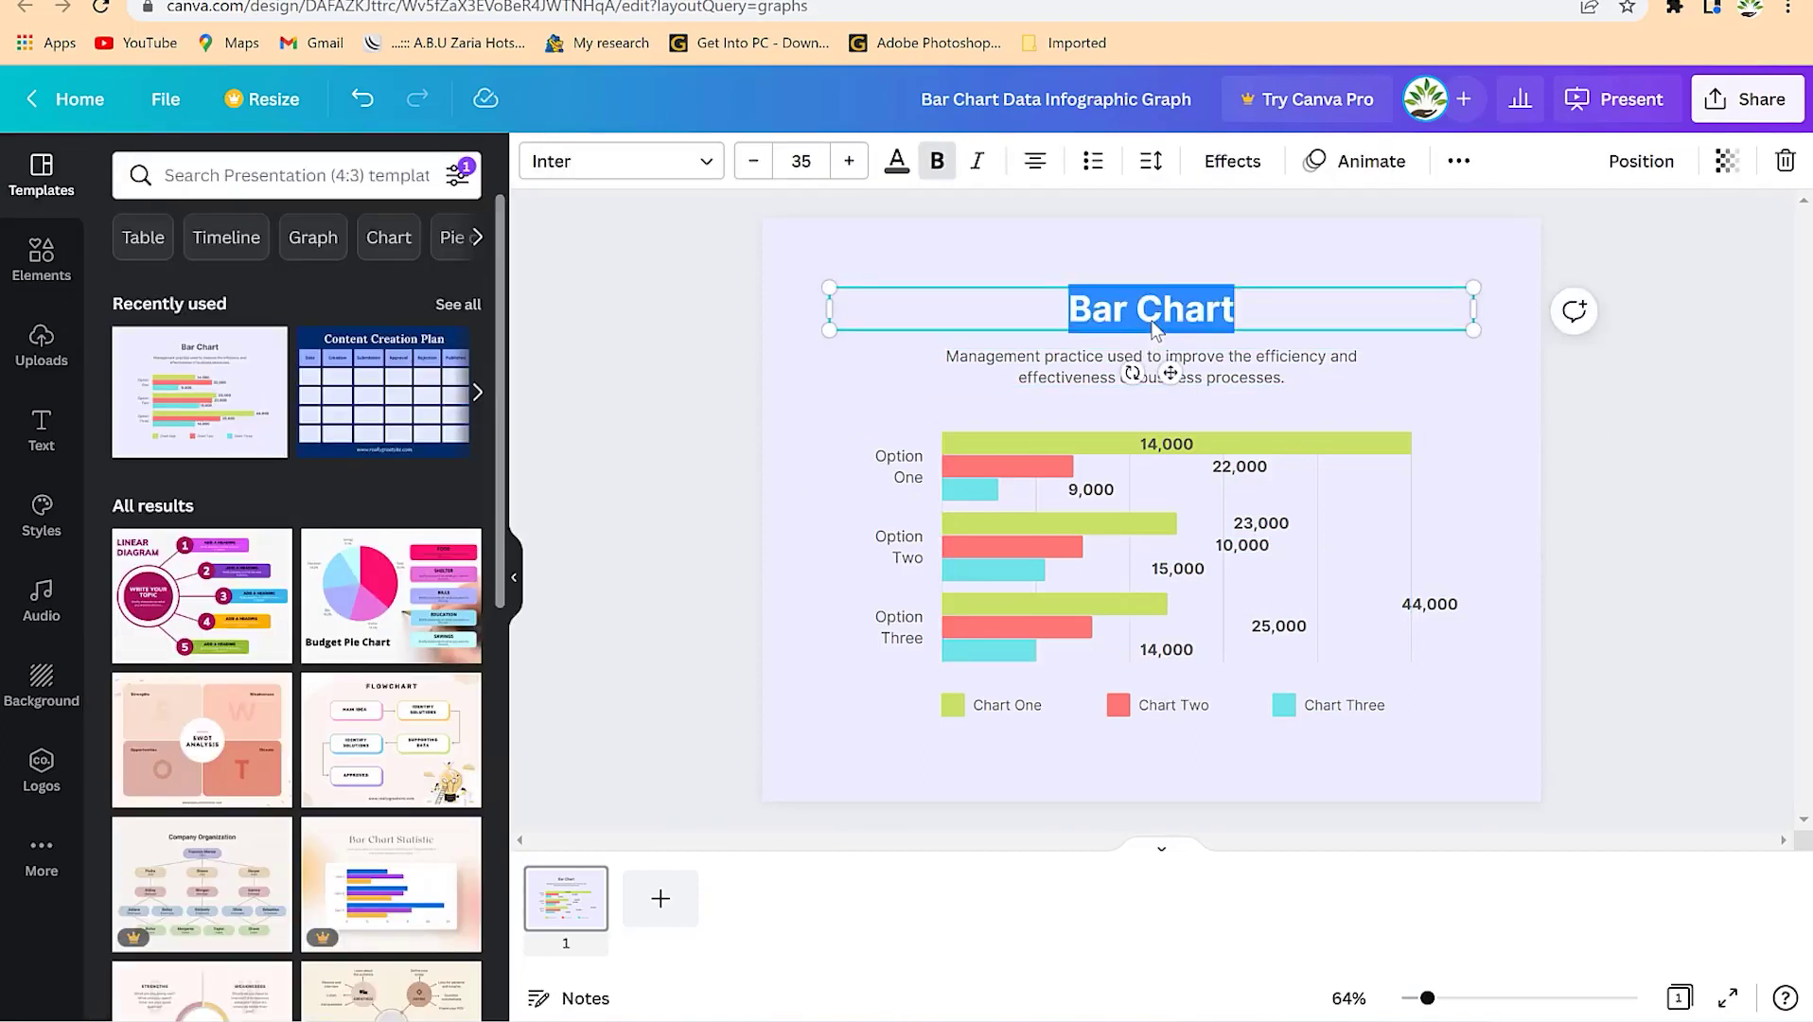
type("A graph ")
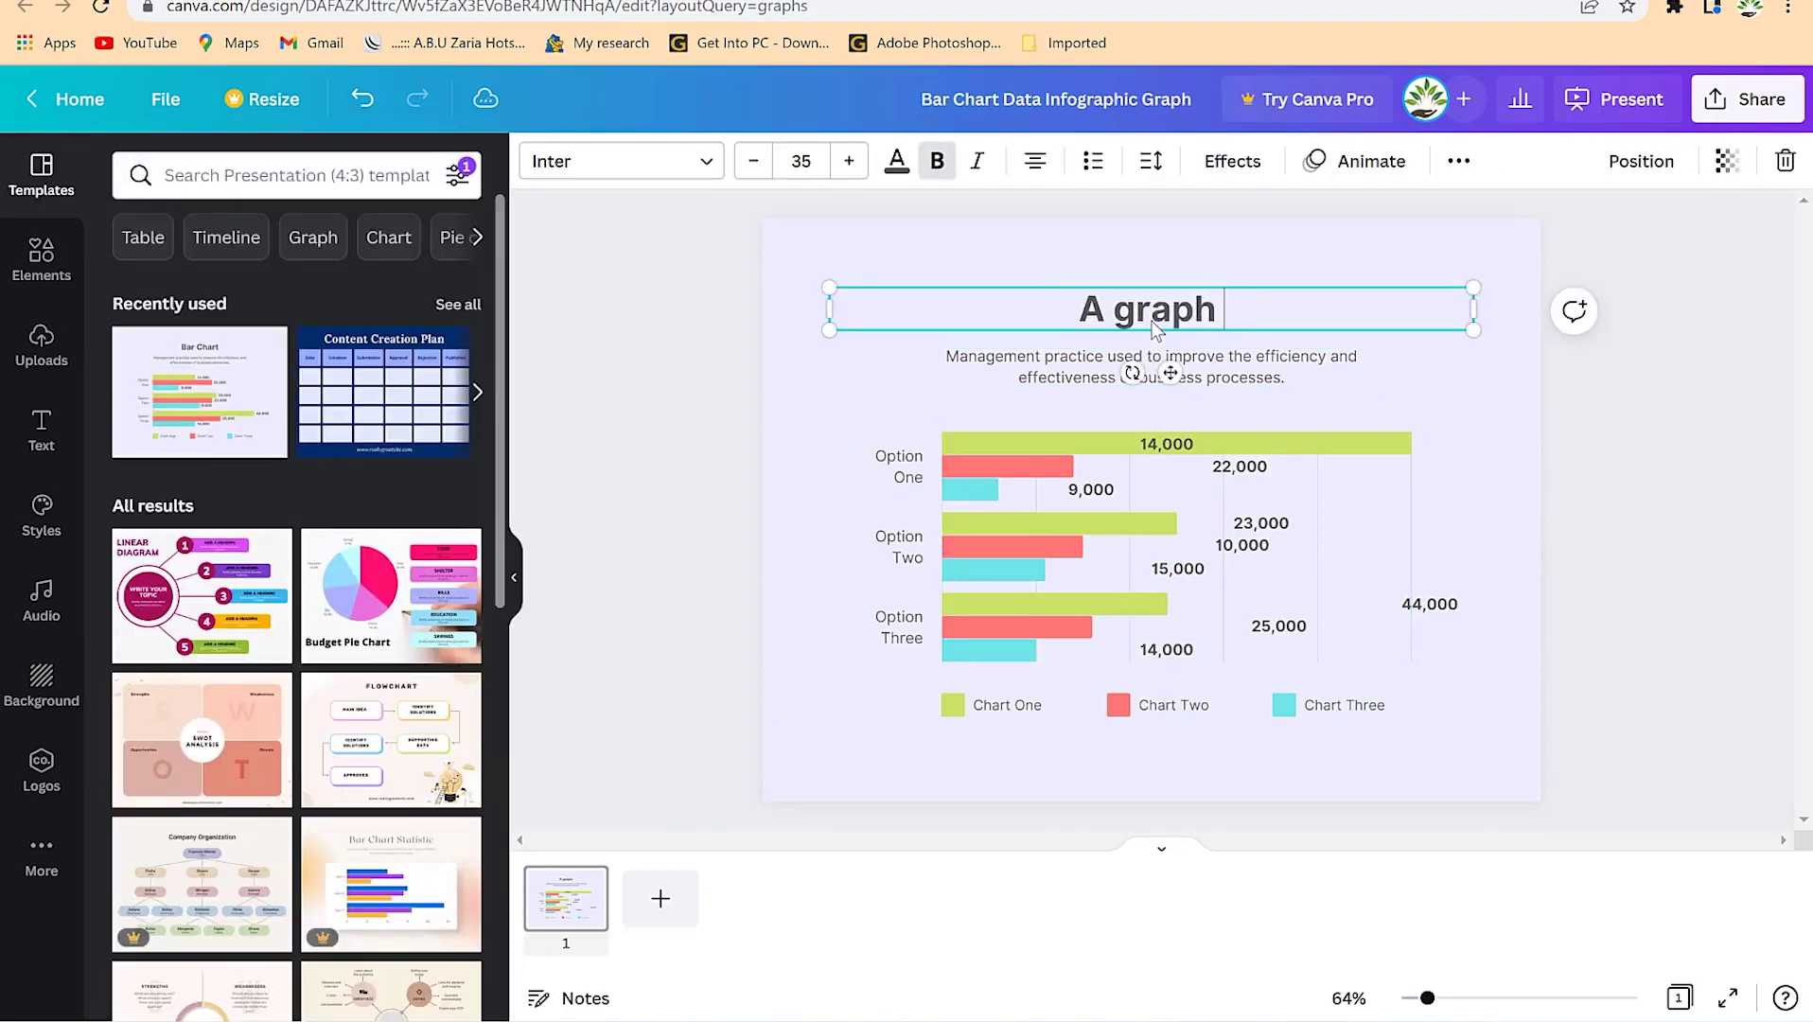
type("X vs Y")
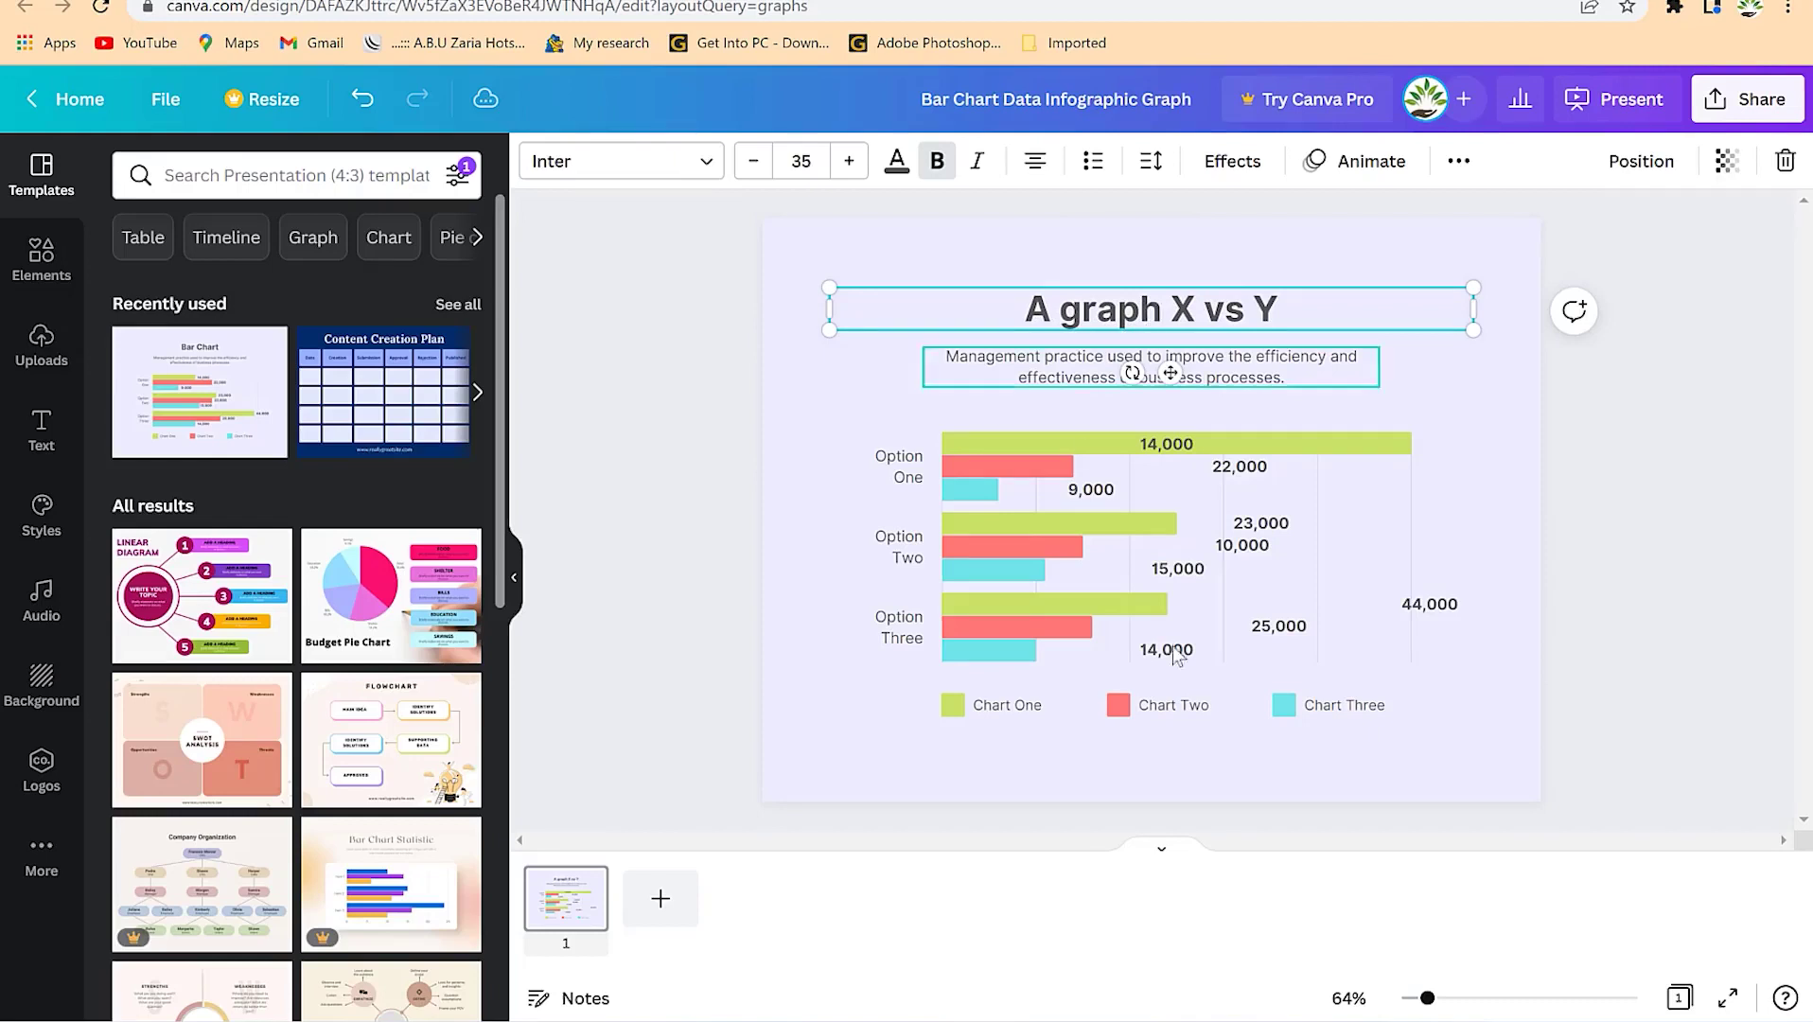
left_click(1442, 527)
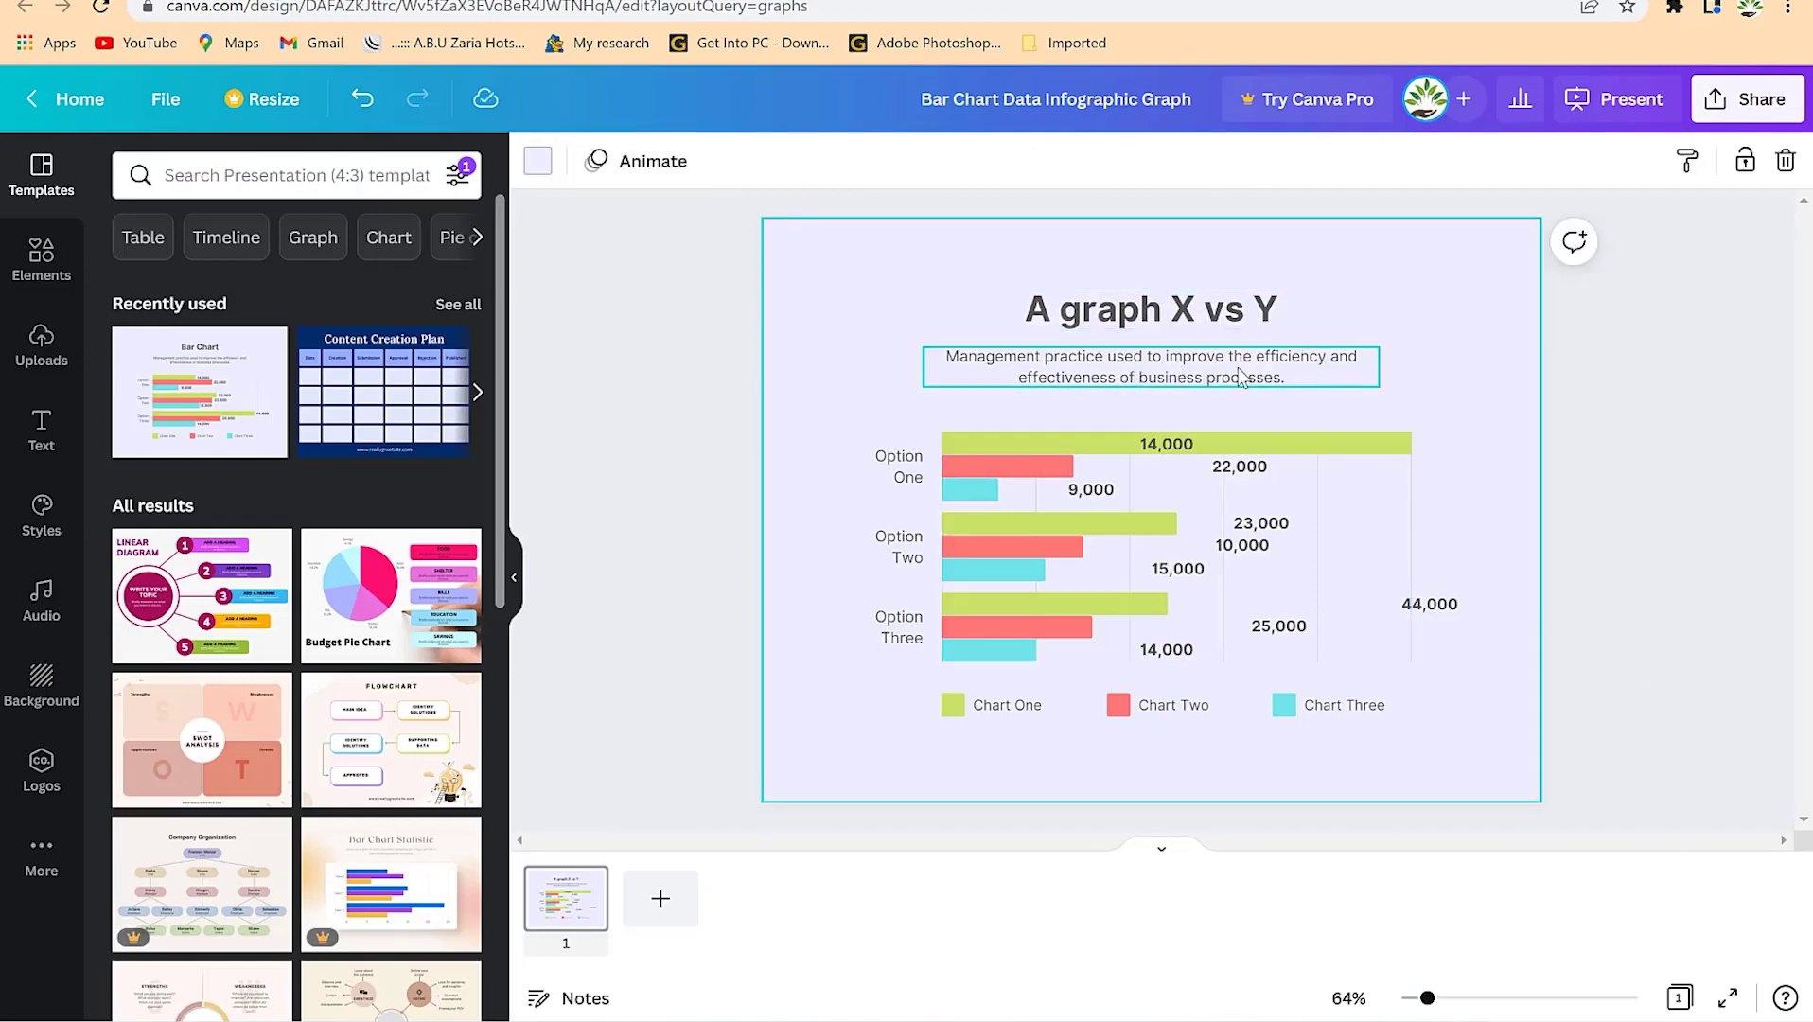
Rename the Option One, Two and Three row labels to Week 1, Week 2 and Week 3.
double_click(894, 477)
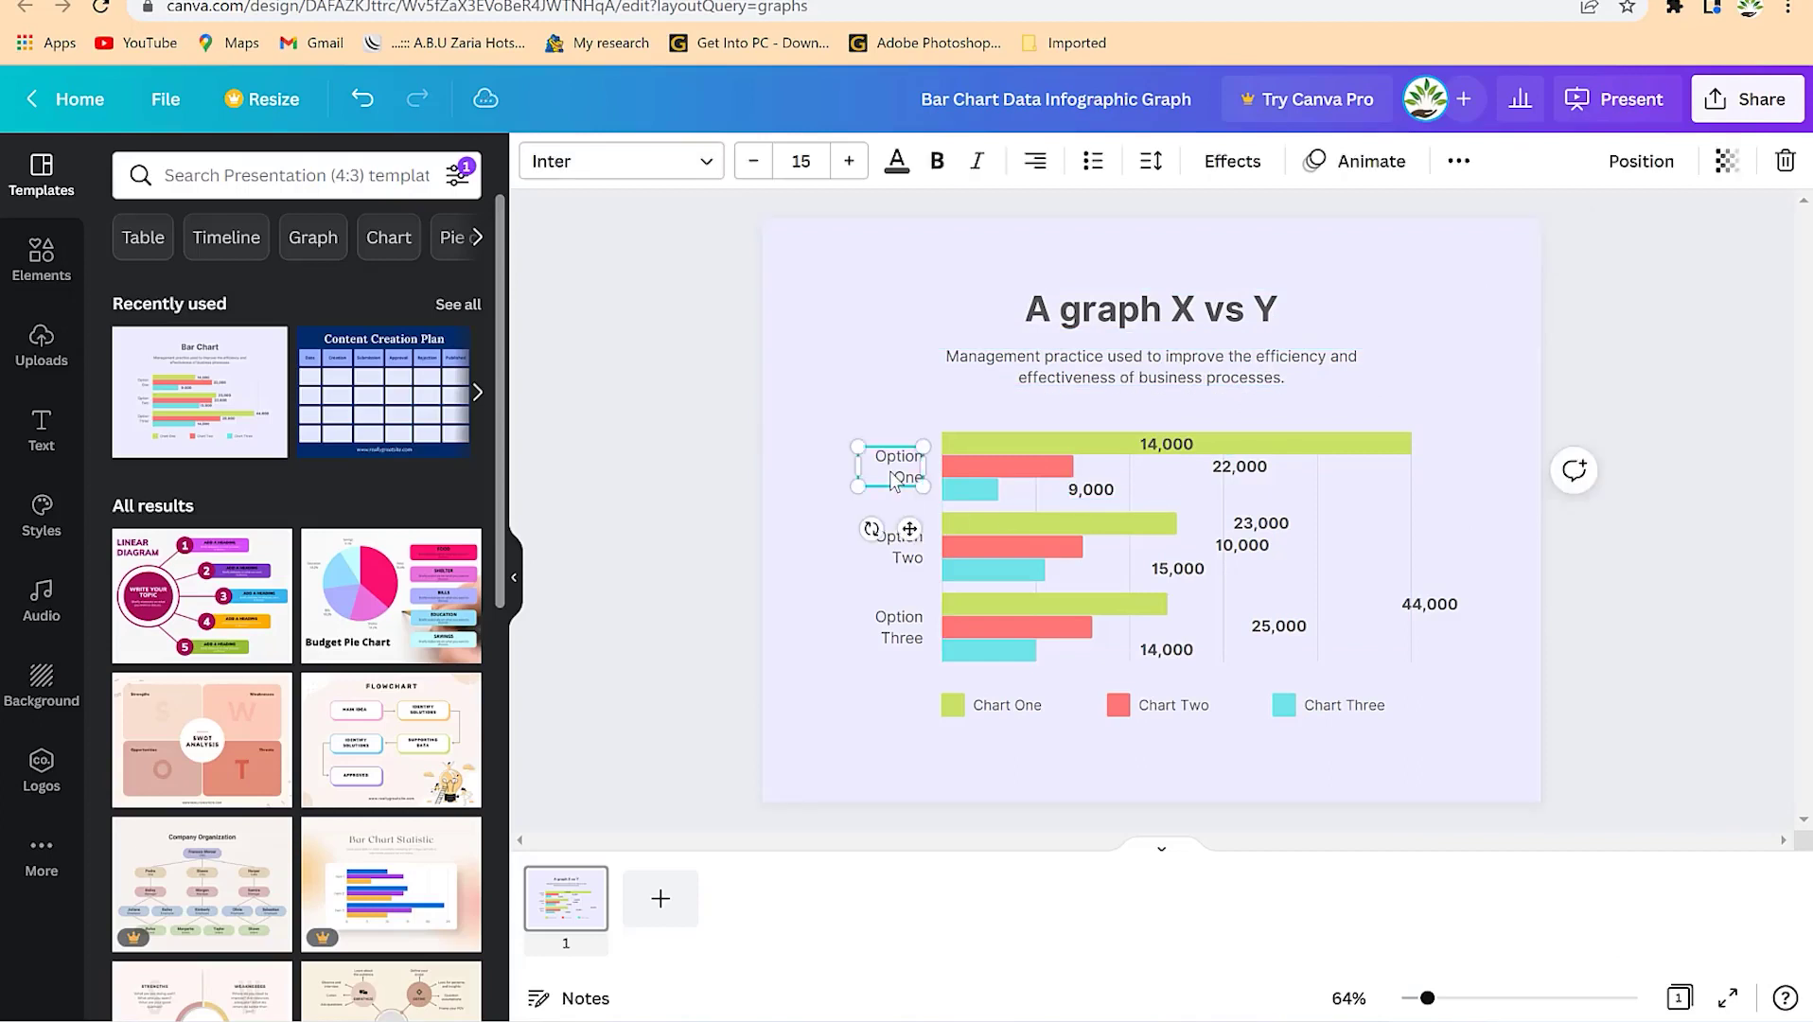
type("Week 1")
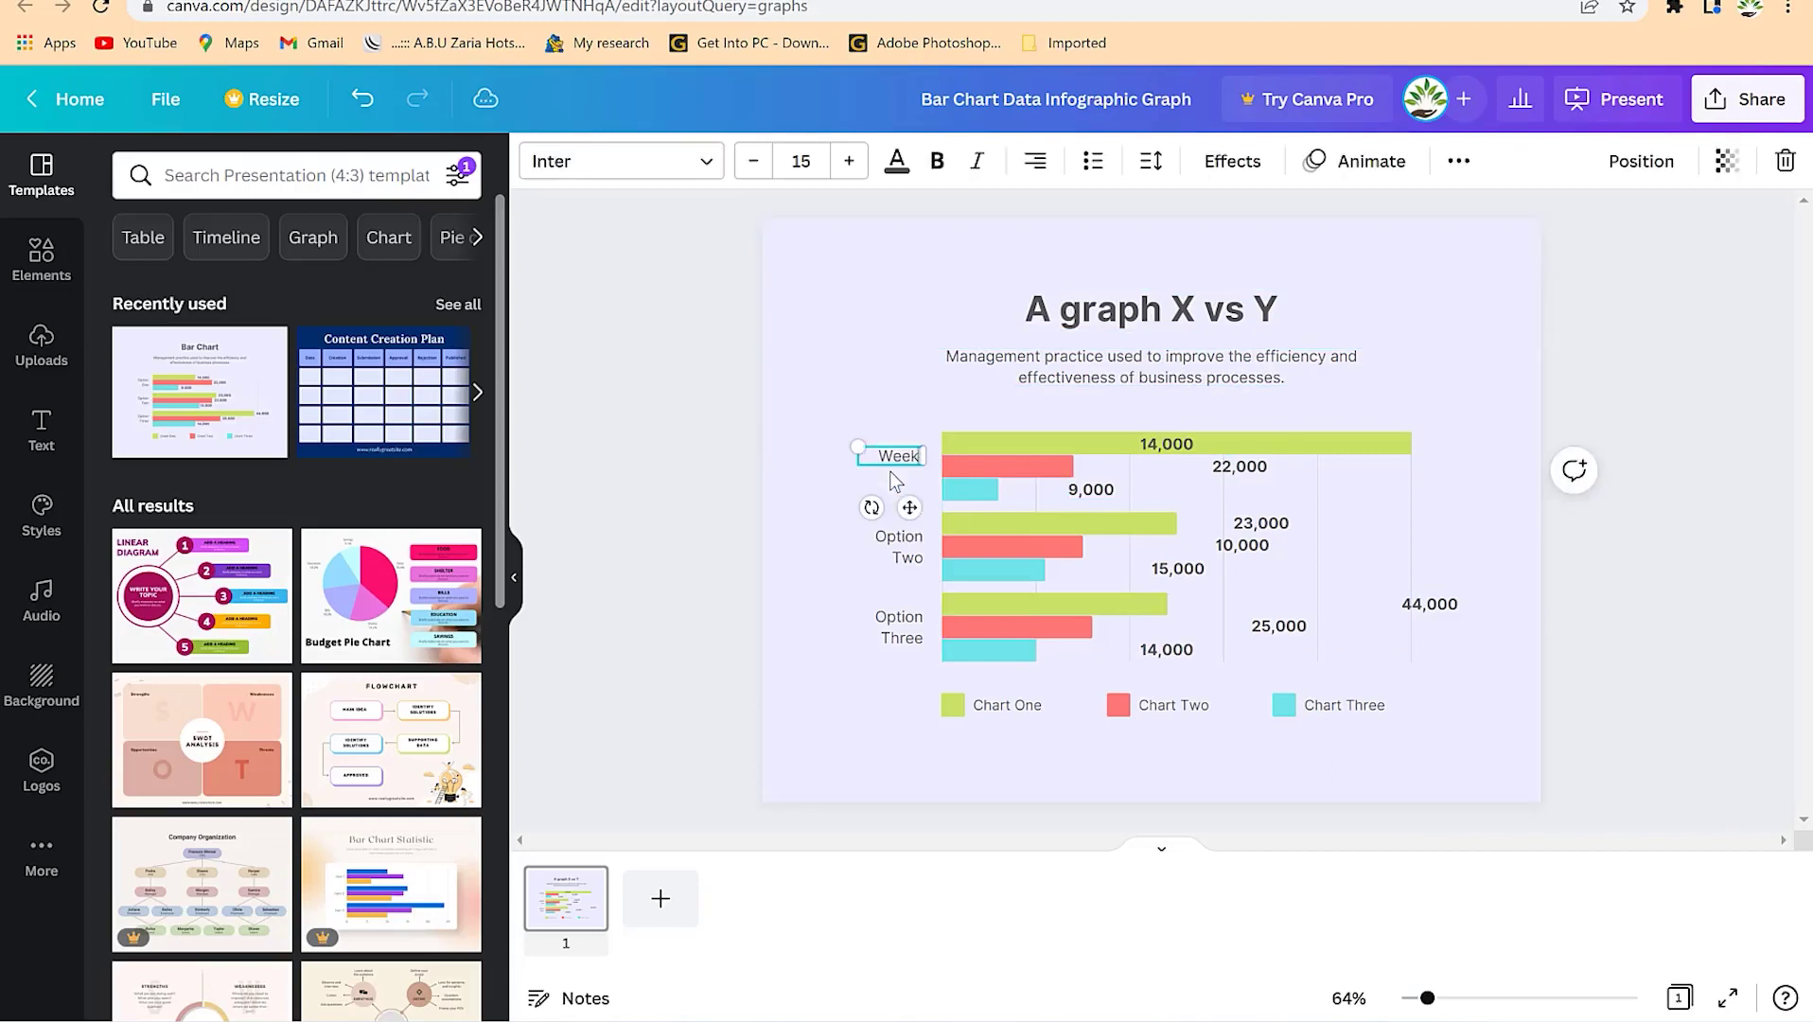
double_click(903, 542)
type("Week 2")
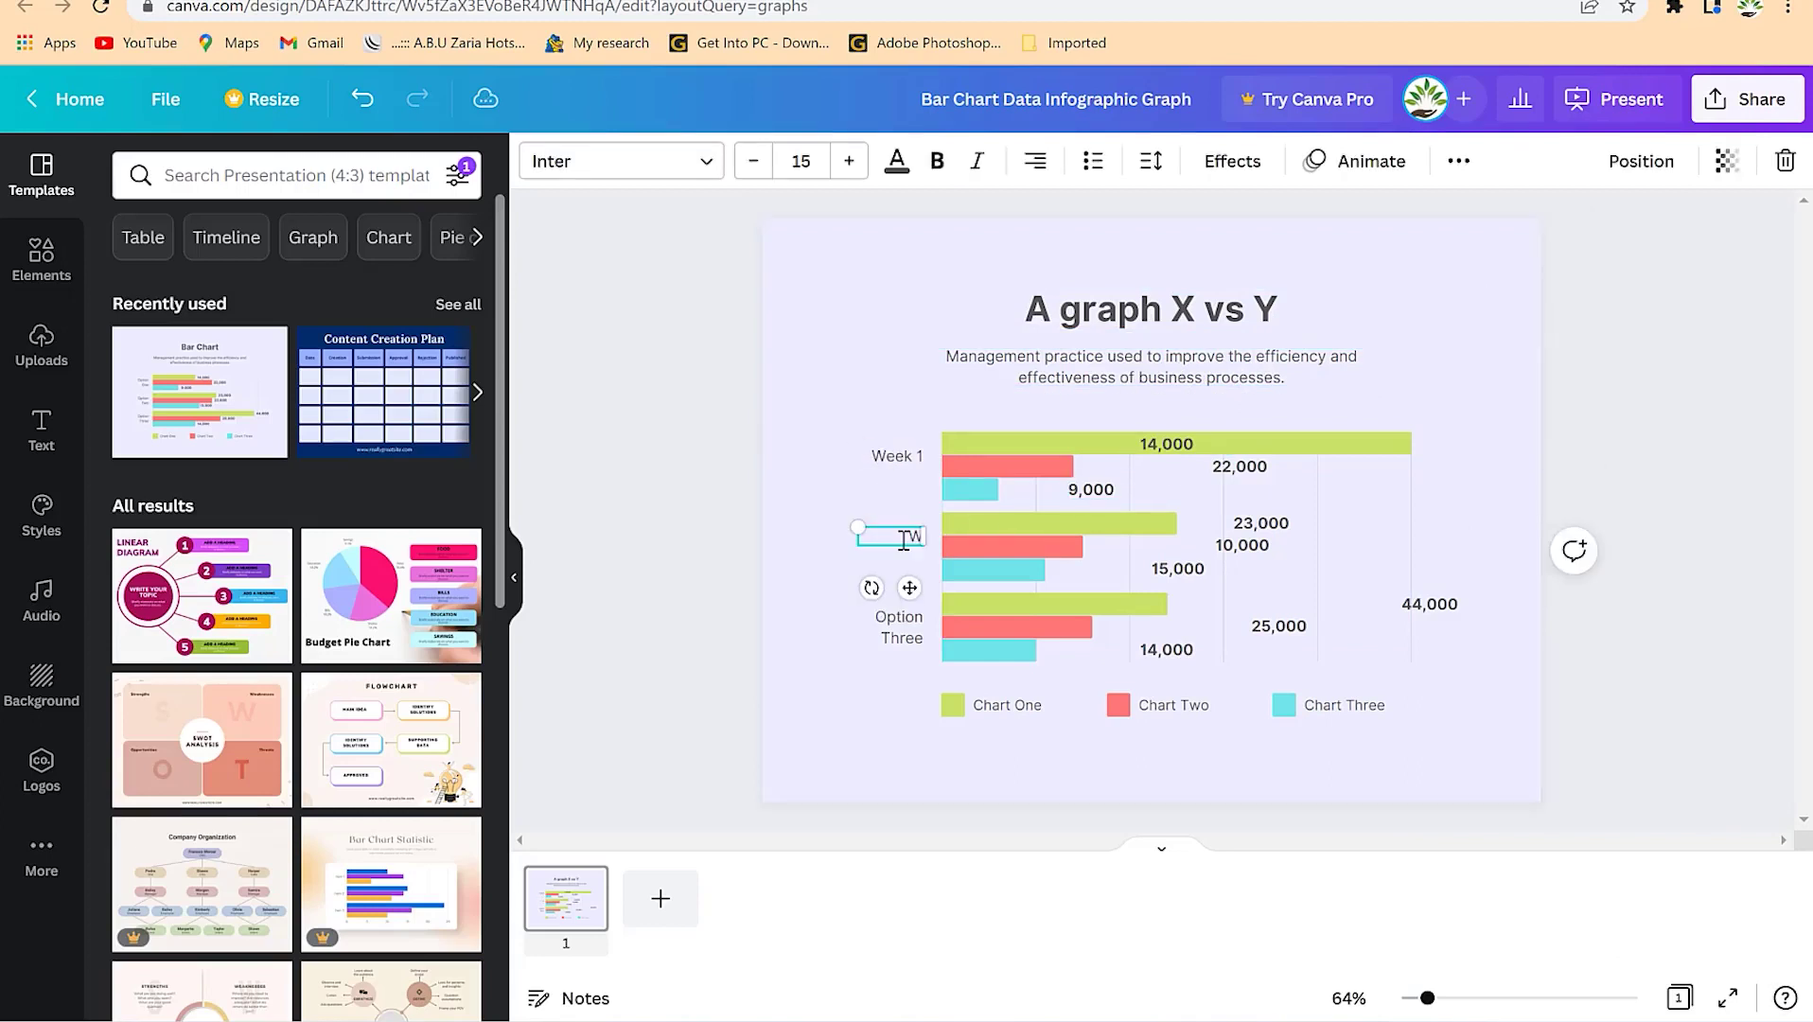
left_click(890, 663)
left_click(894, 639)
double_click(894, 639)
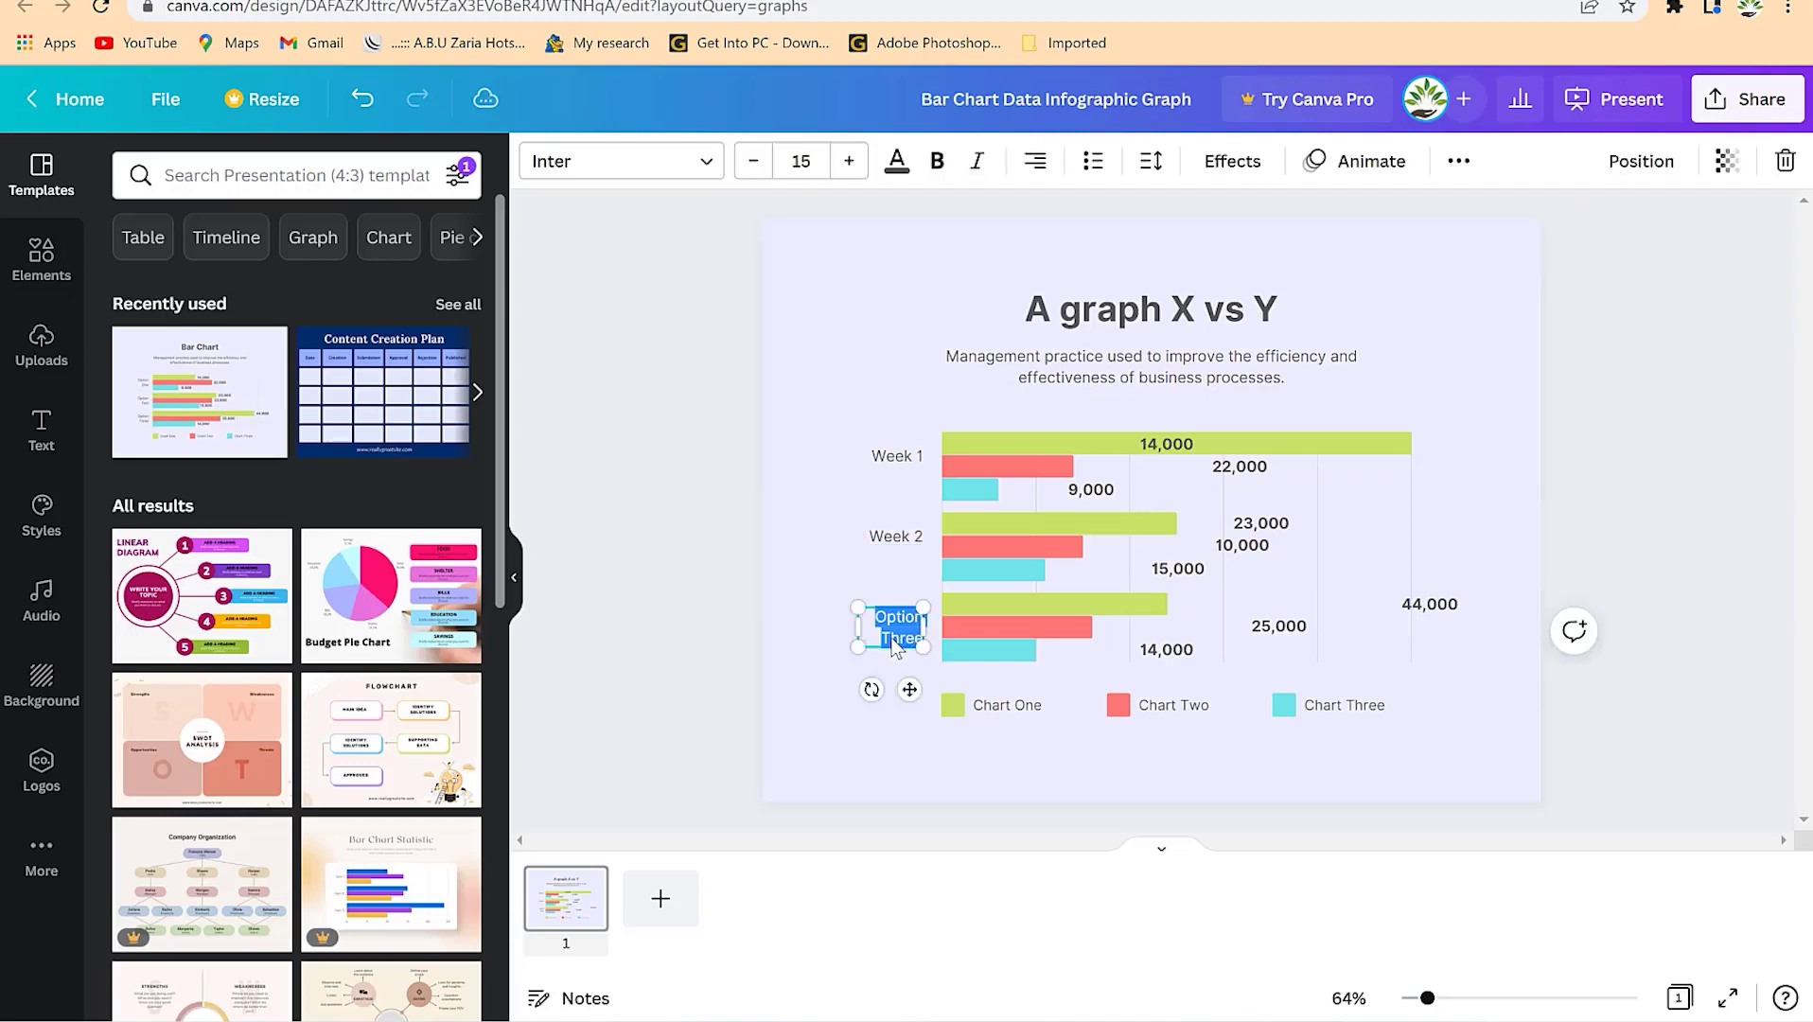
type("Week 3")
left_click(824, 533)
left_click(1004, 462)
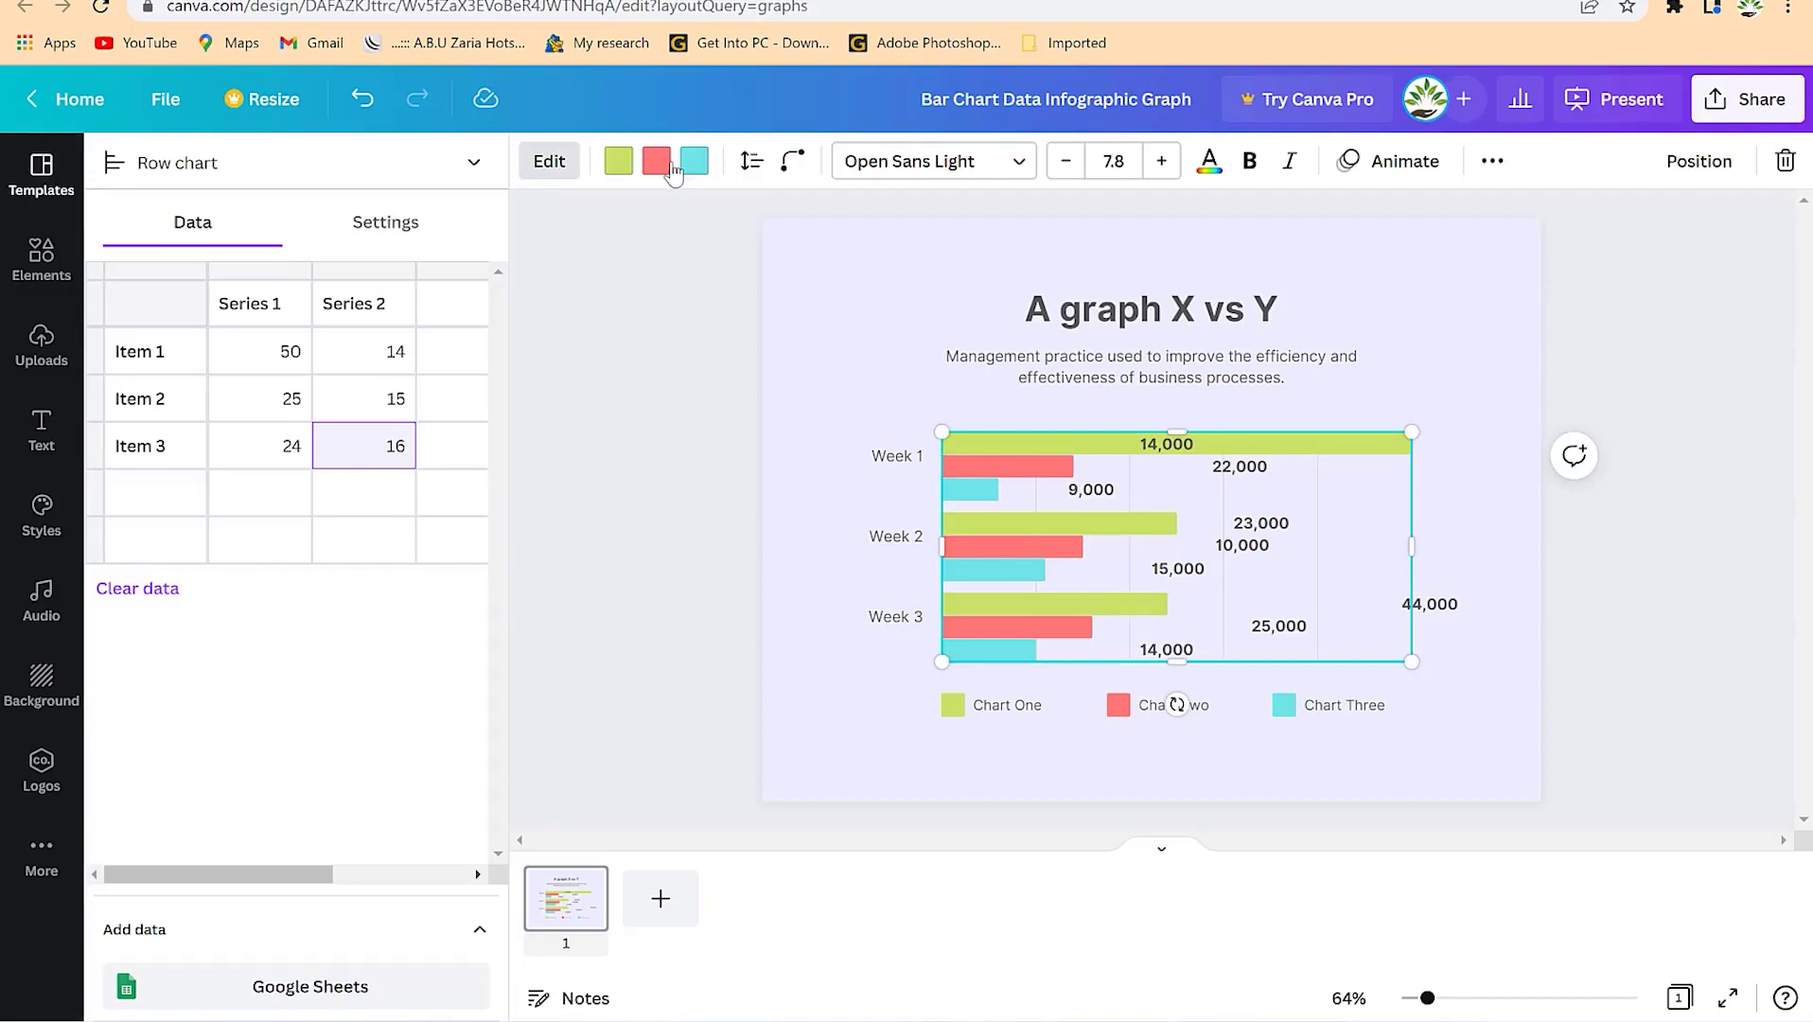
Recolour the bars: cyan to dark blue, red to dark grey, lime green to orange.
left_click(694, 161)
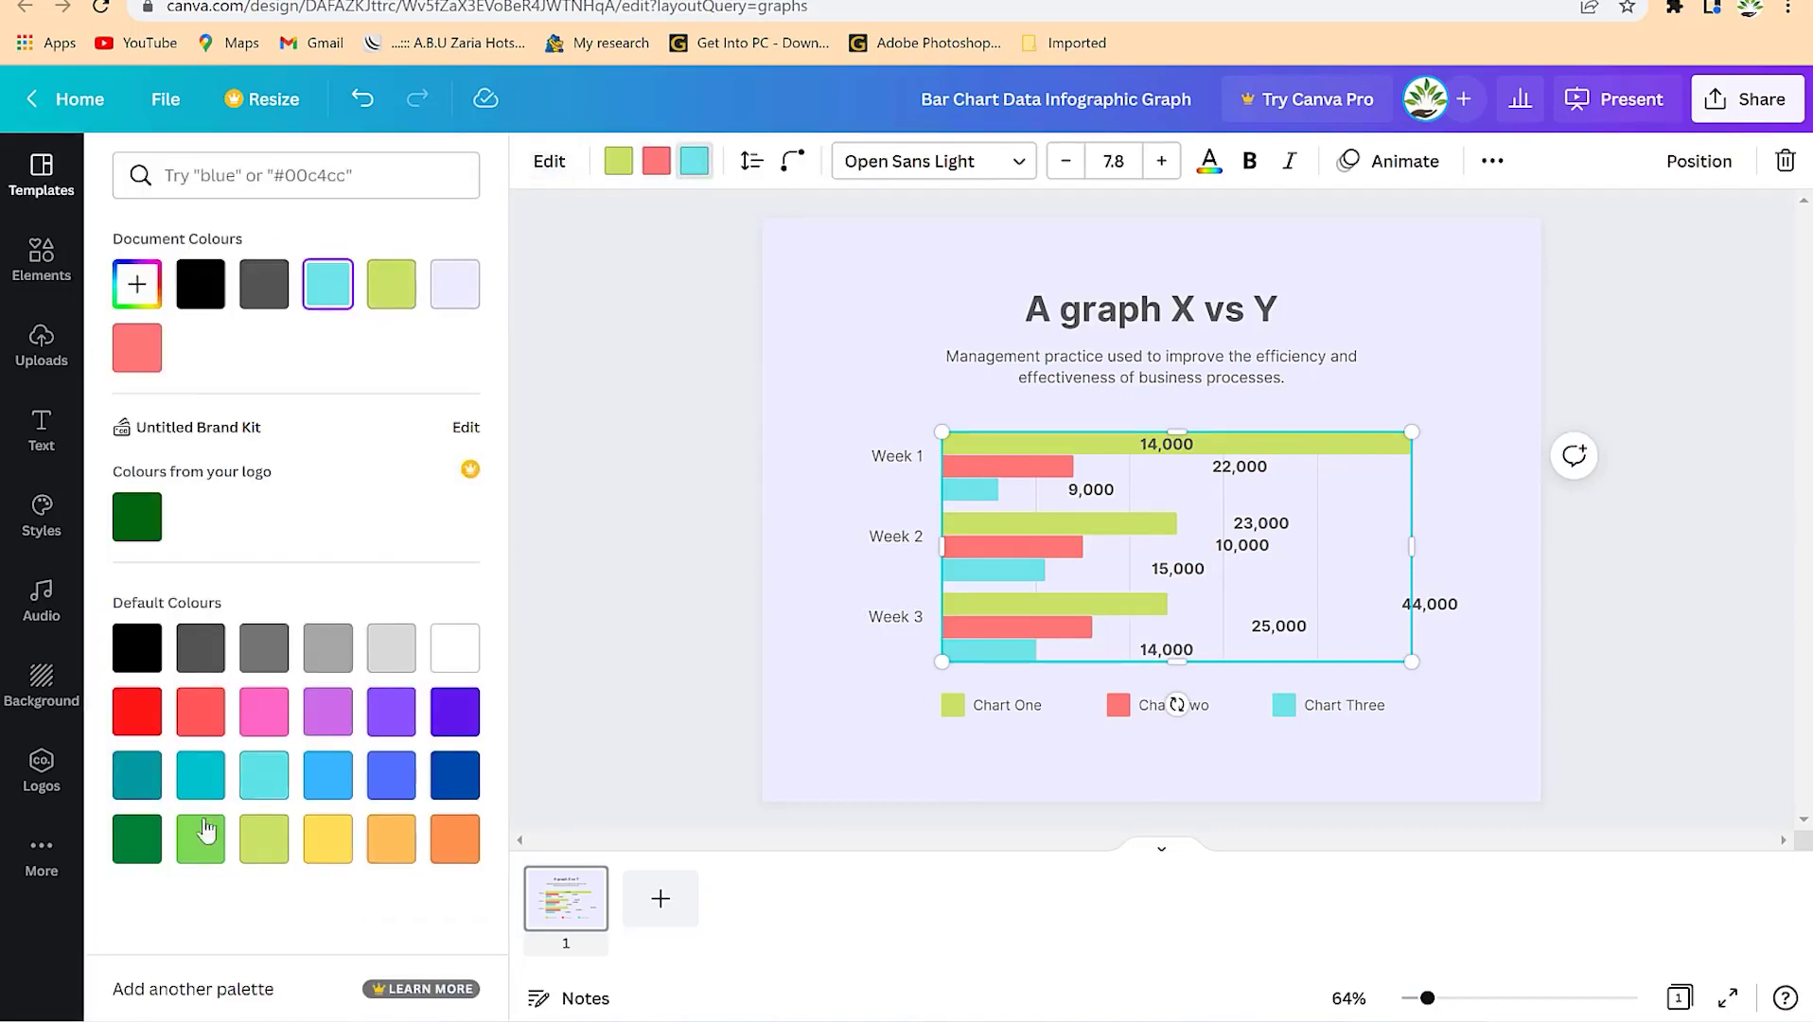
left_click(453, 781)
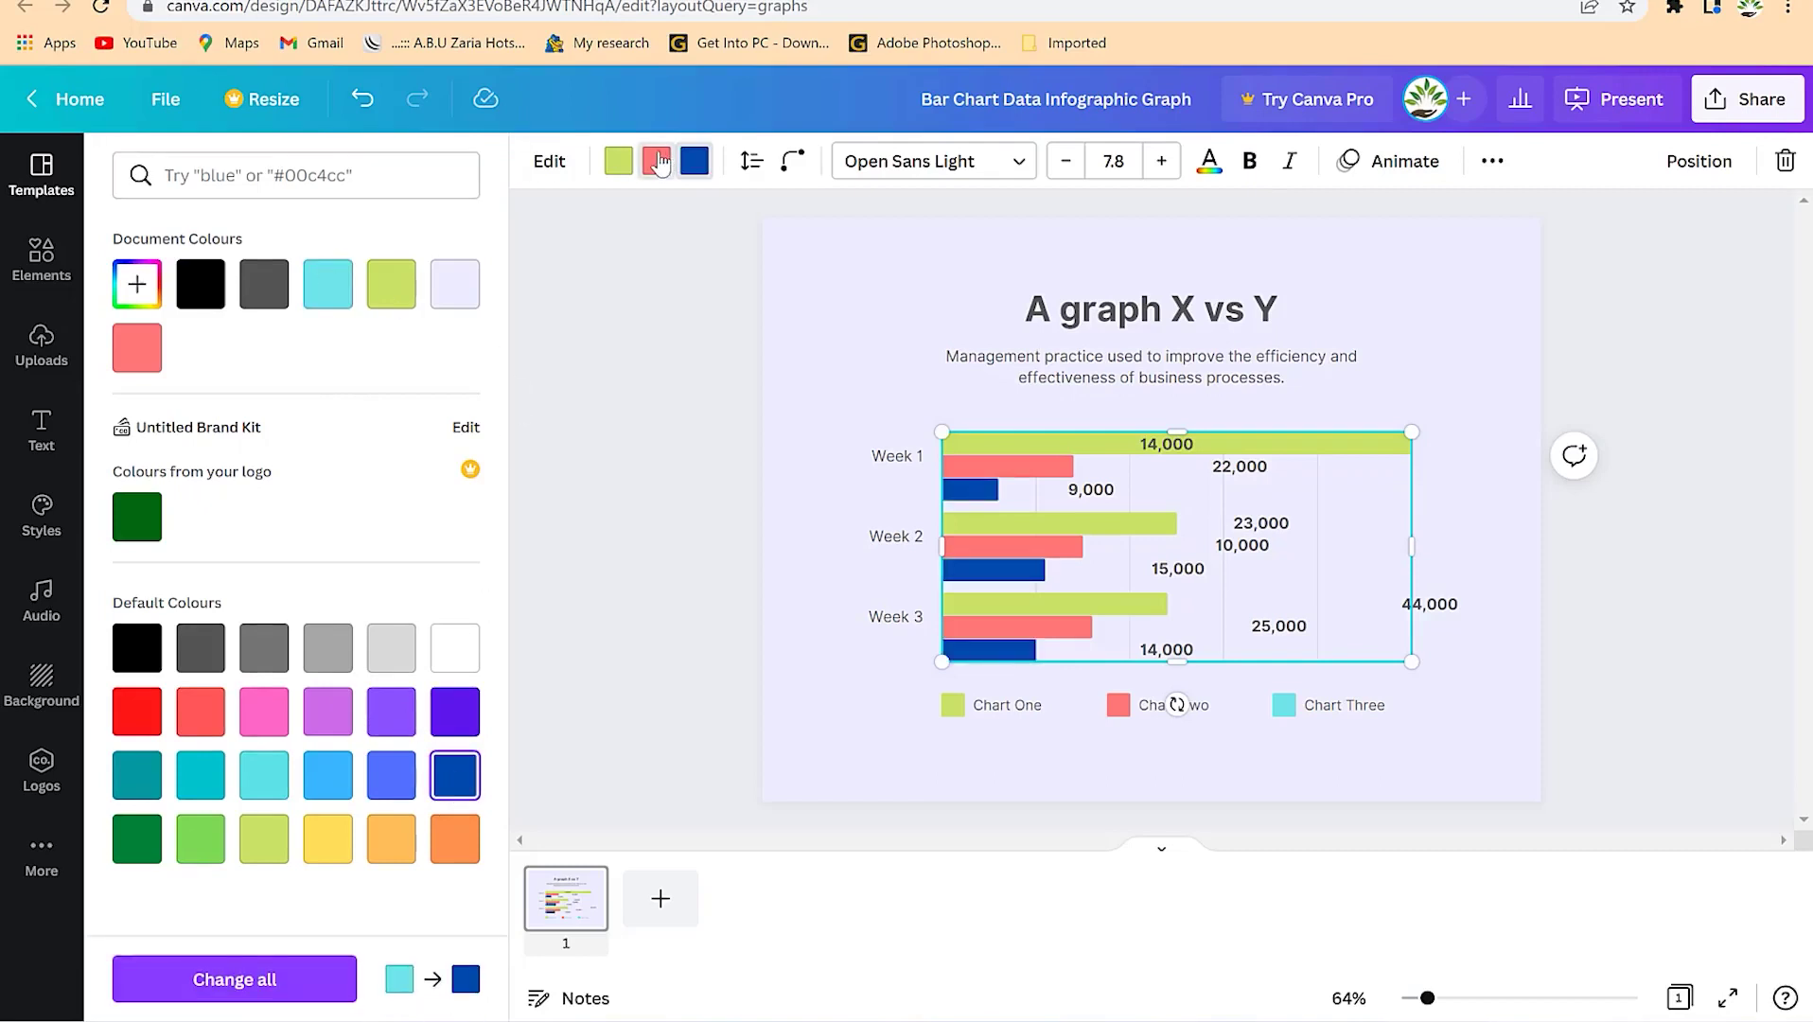
left_click(660, 163)
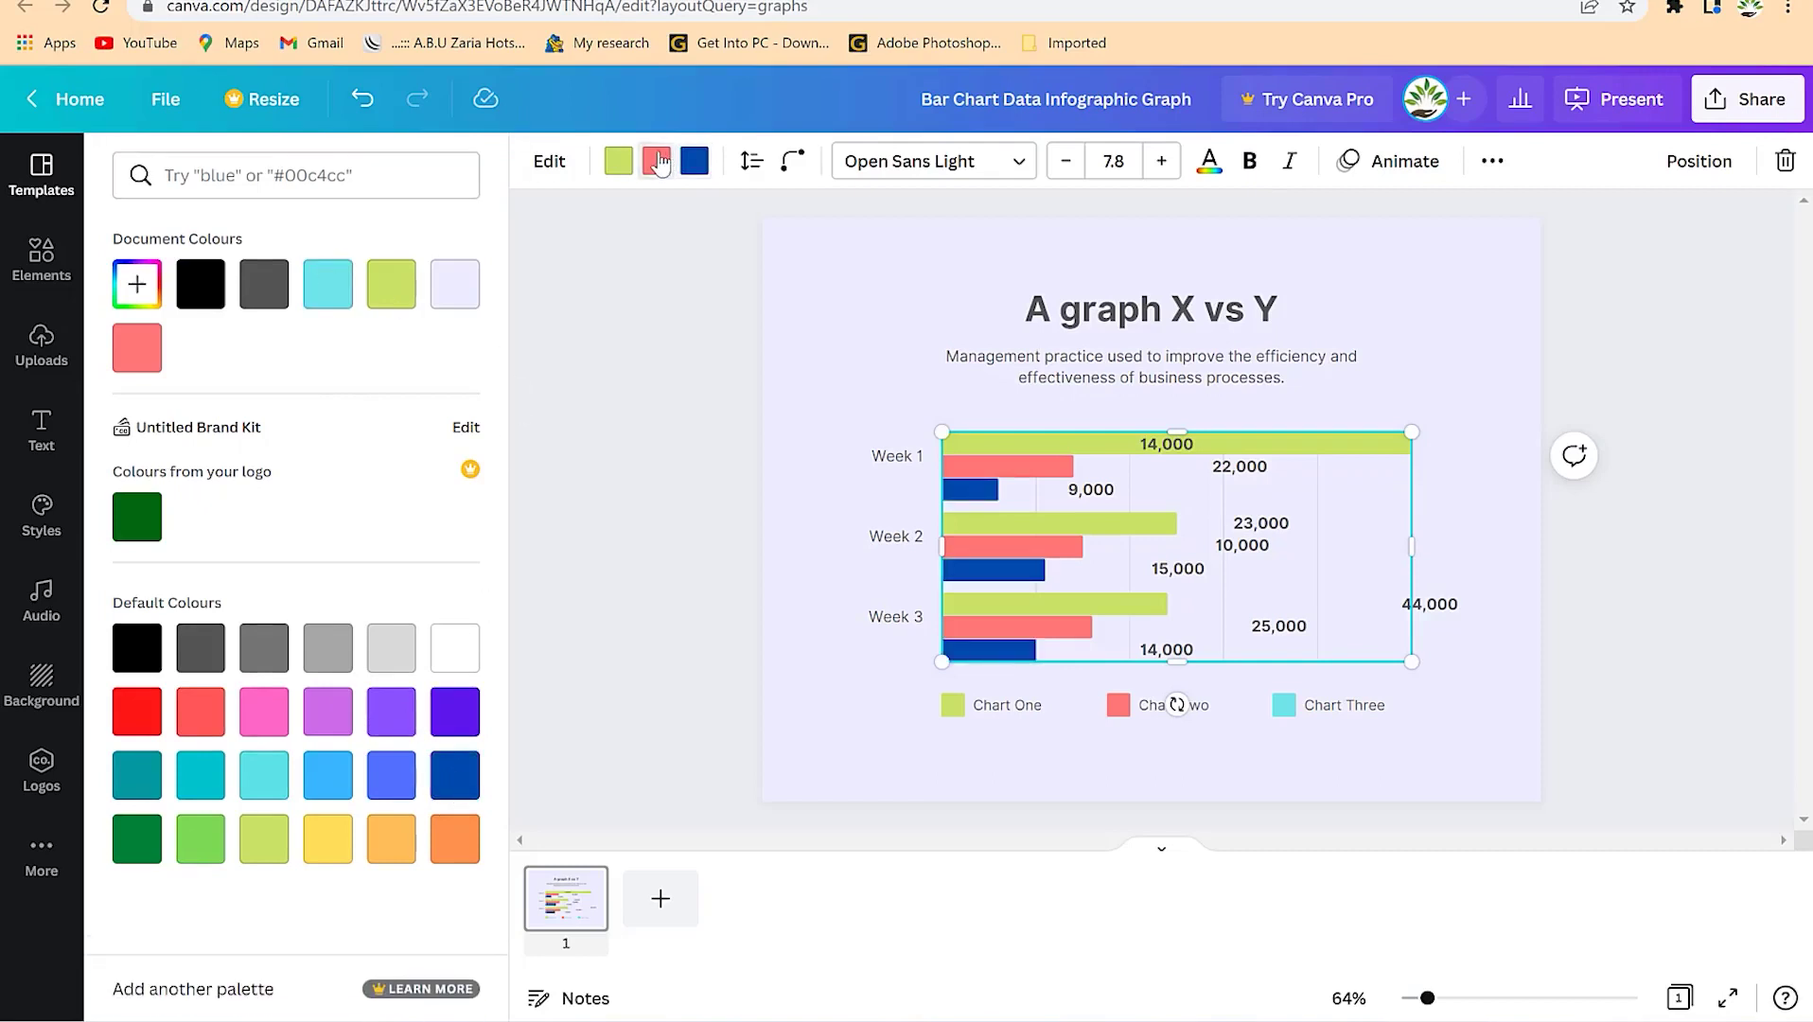
left_click(453, 296)
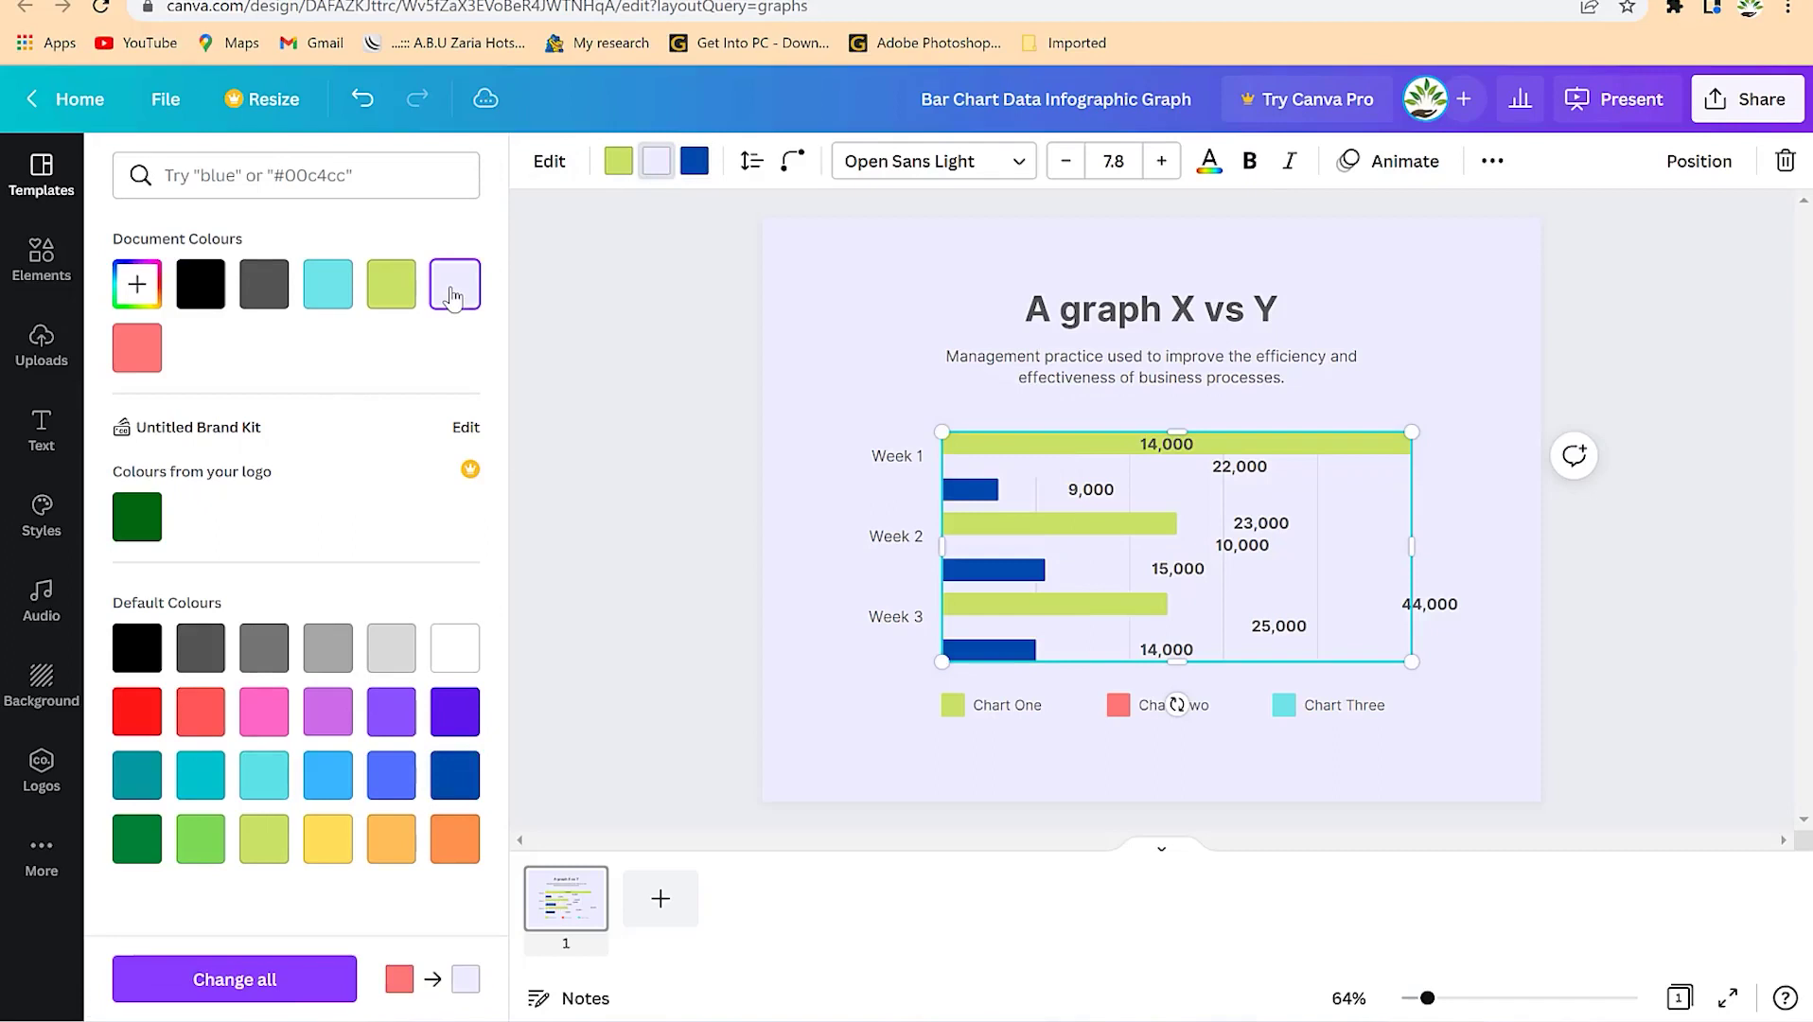
left_click(281, 308)
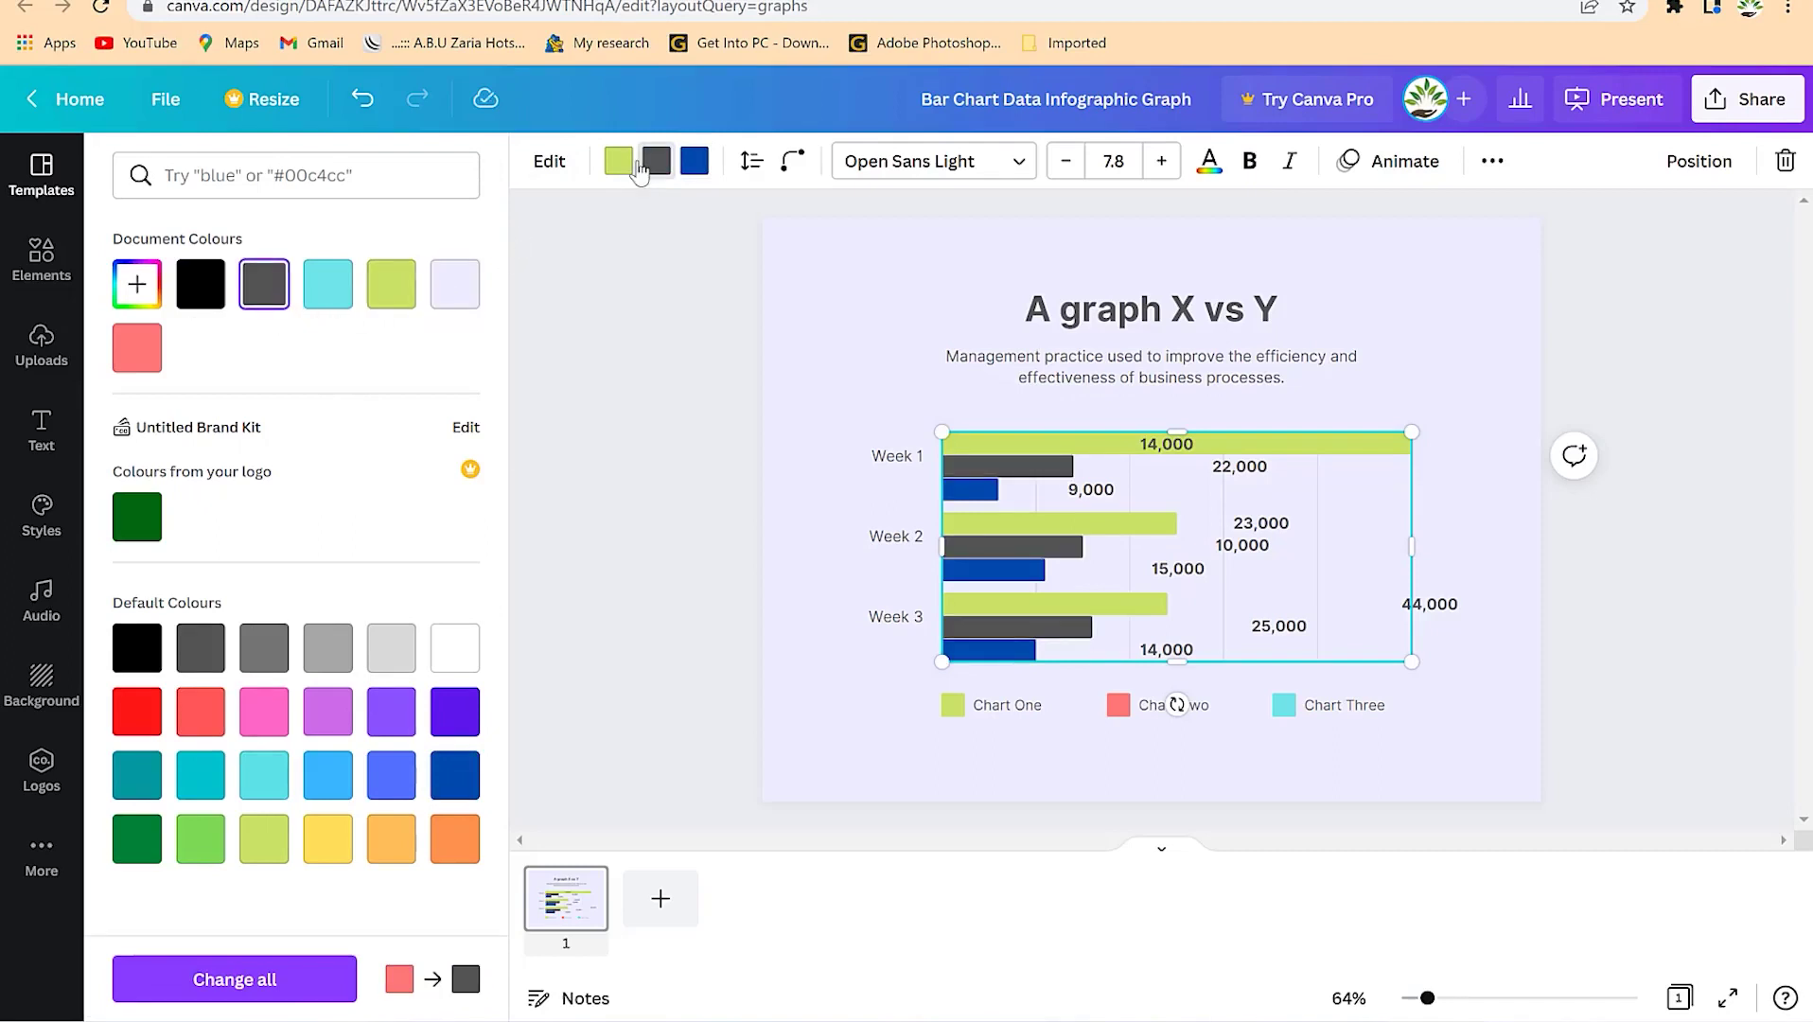
left_click(618, 161)
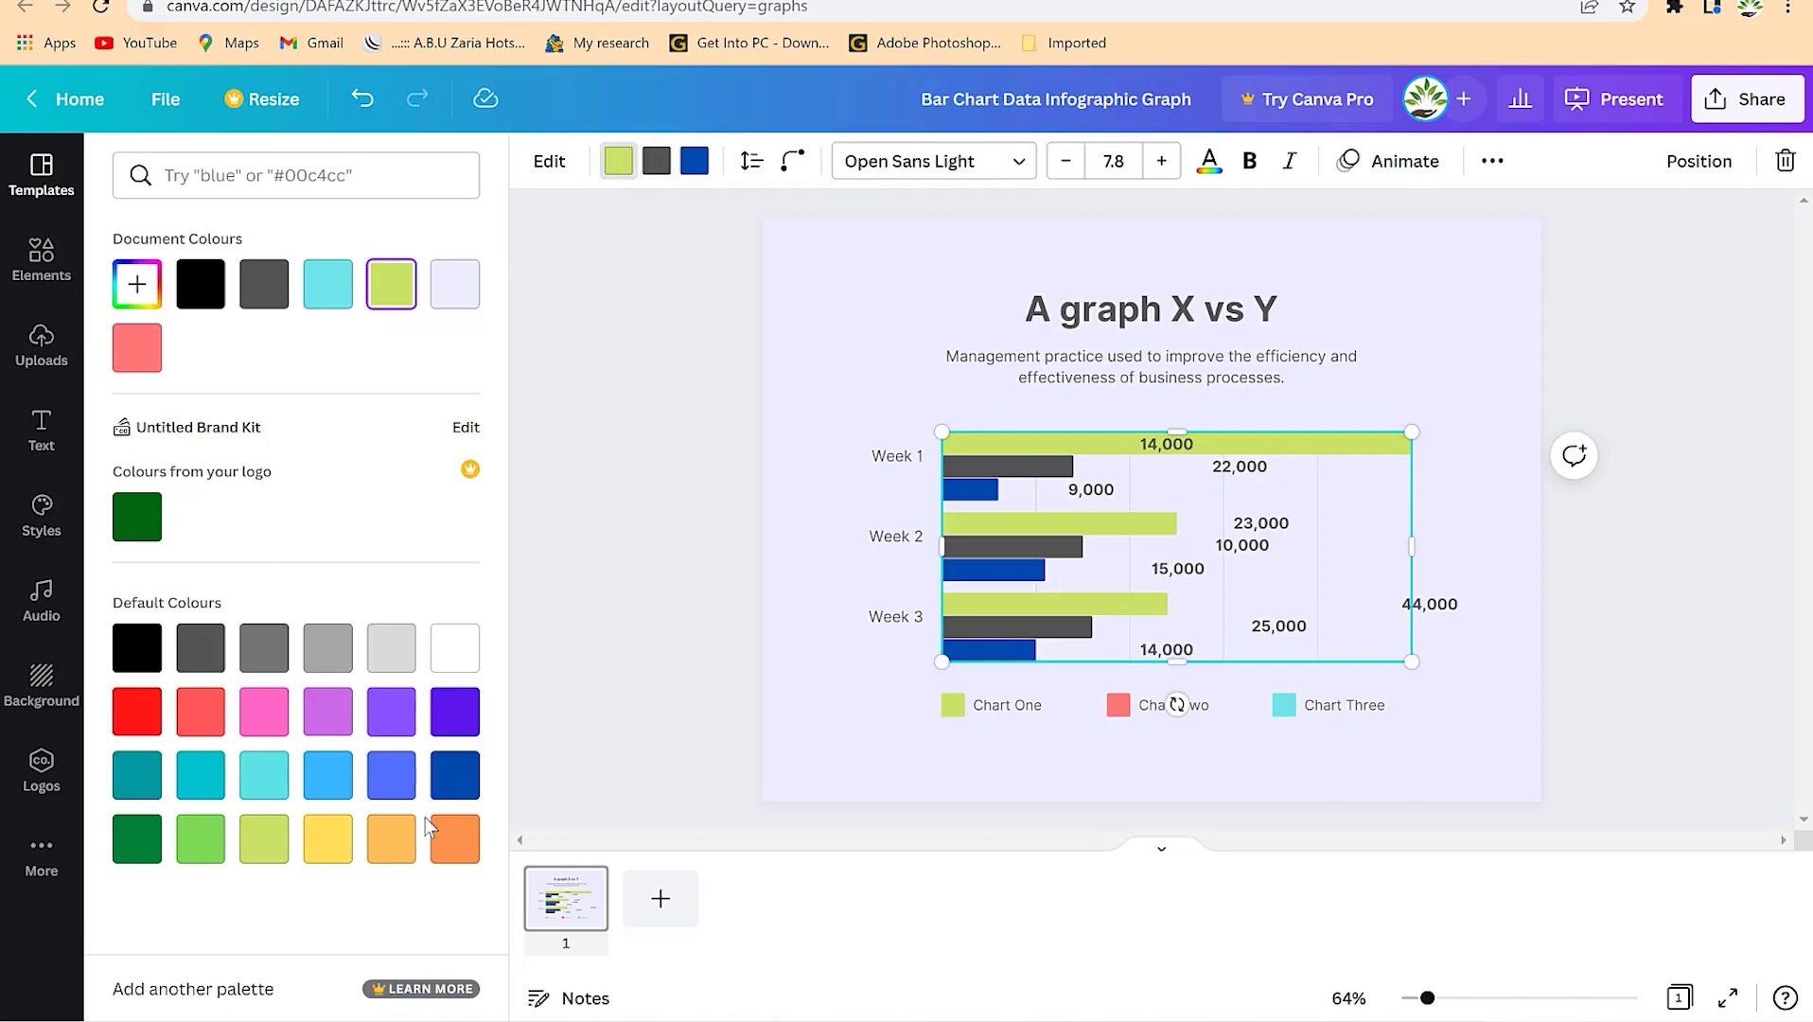
left_click(455, 839)
left_click(889, 303)
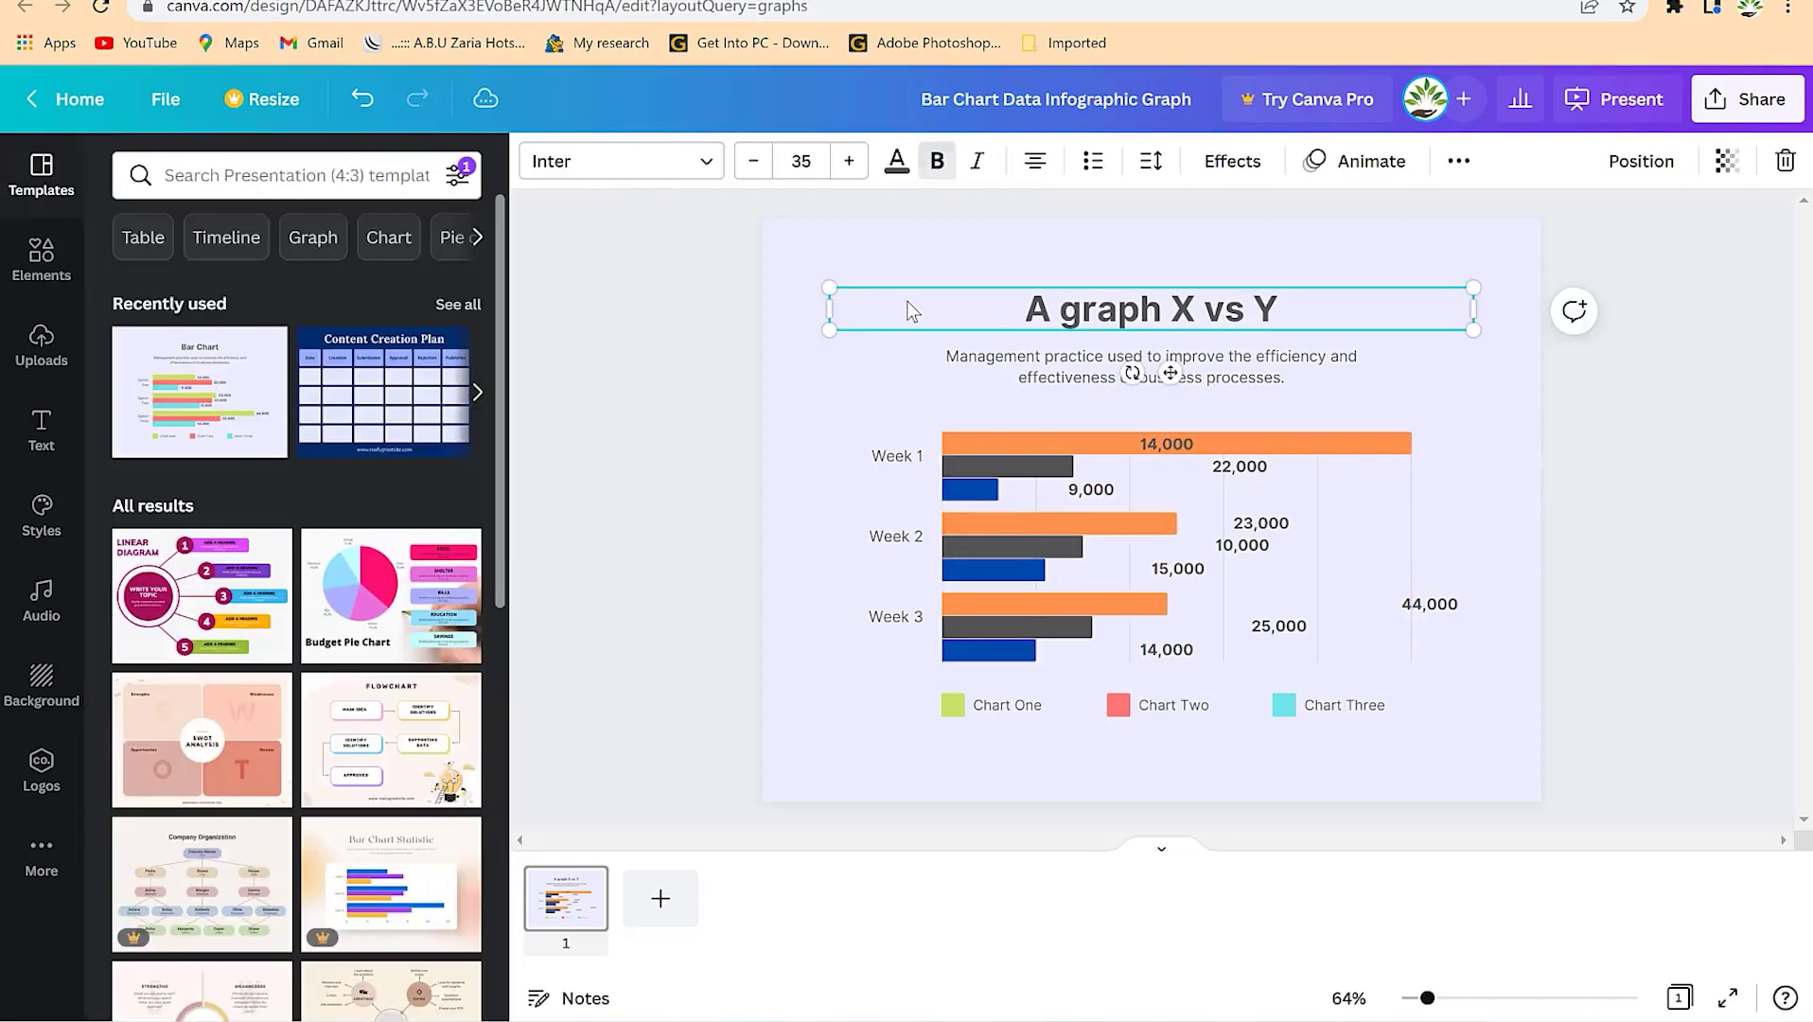
left_click(905, 417)
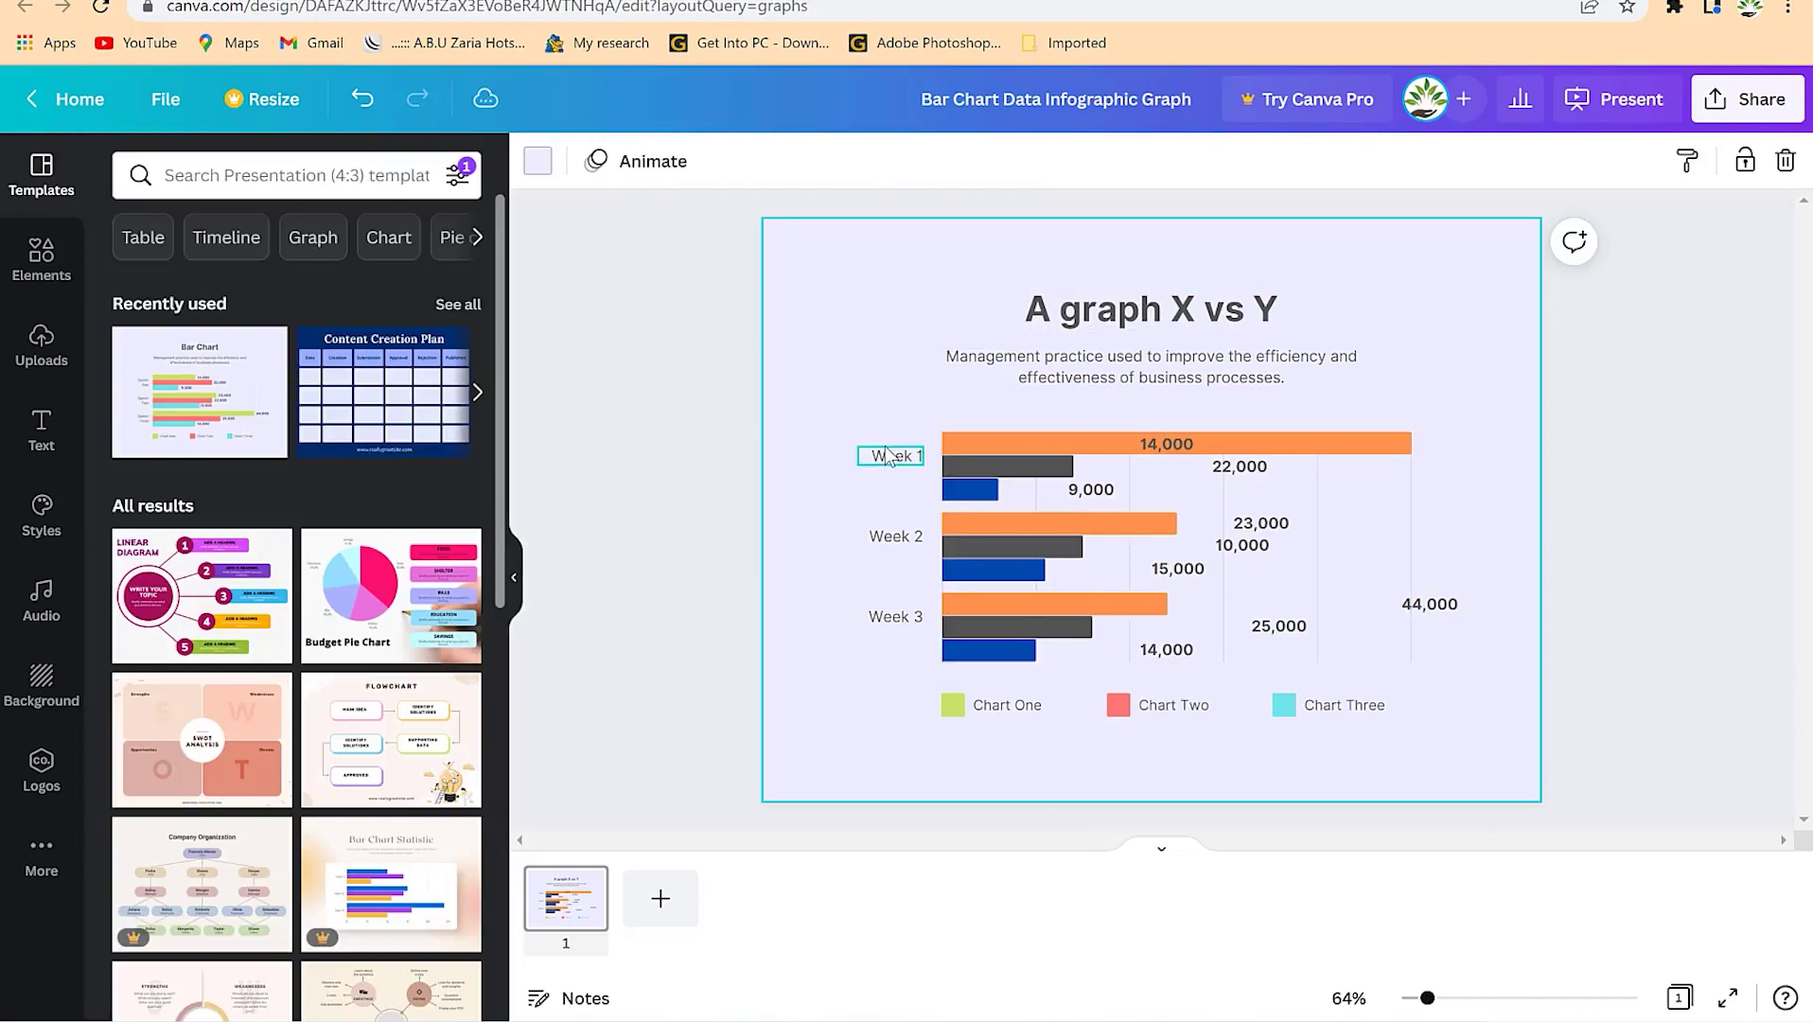
Turn on Show legend in the bar chart's settings.
left_click(887, 457)
left_click(840, 554)
left_click(1052, 491)
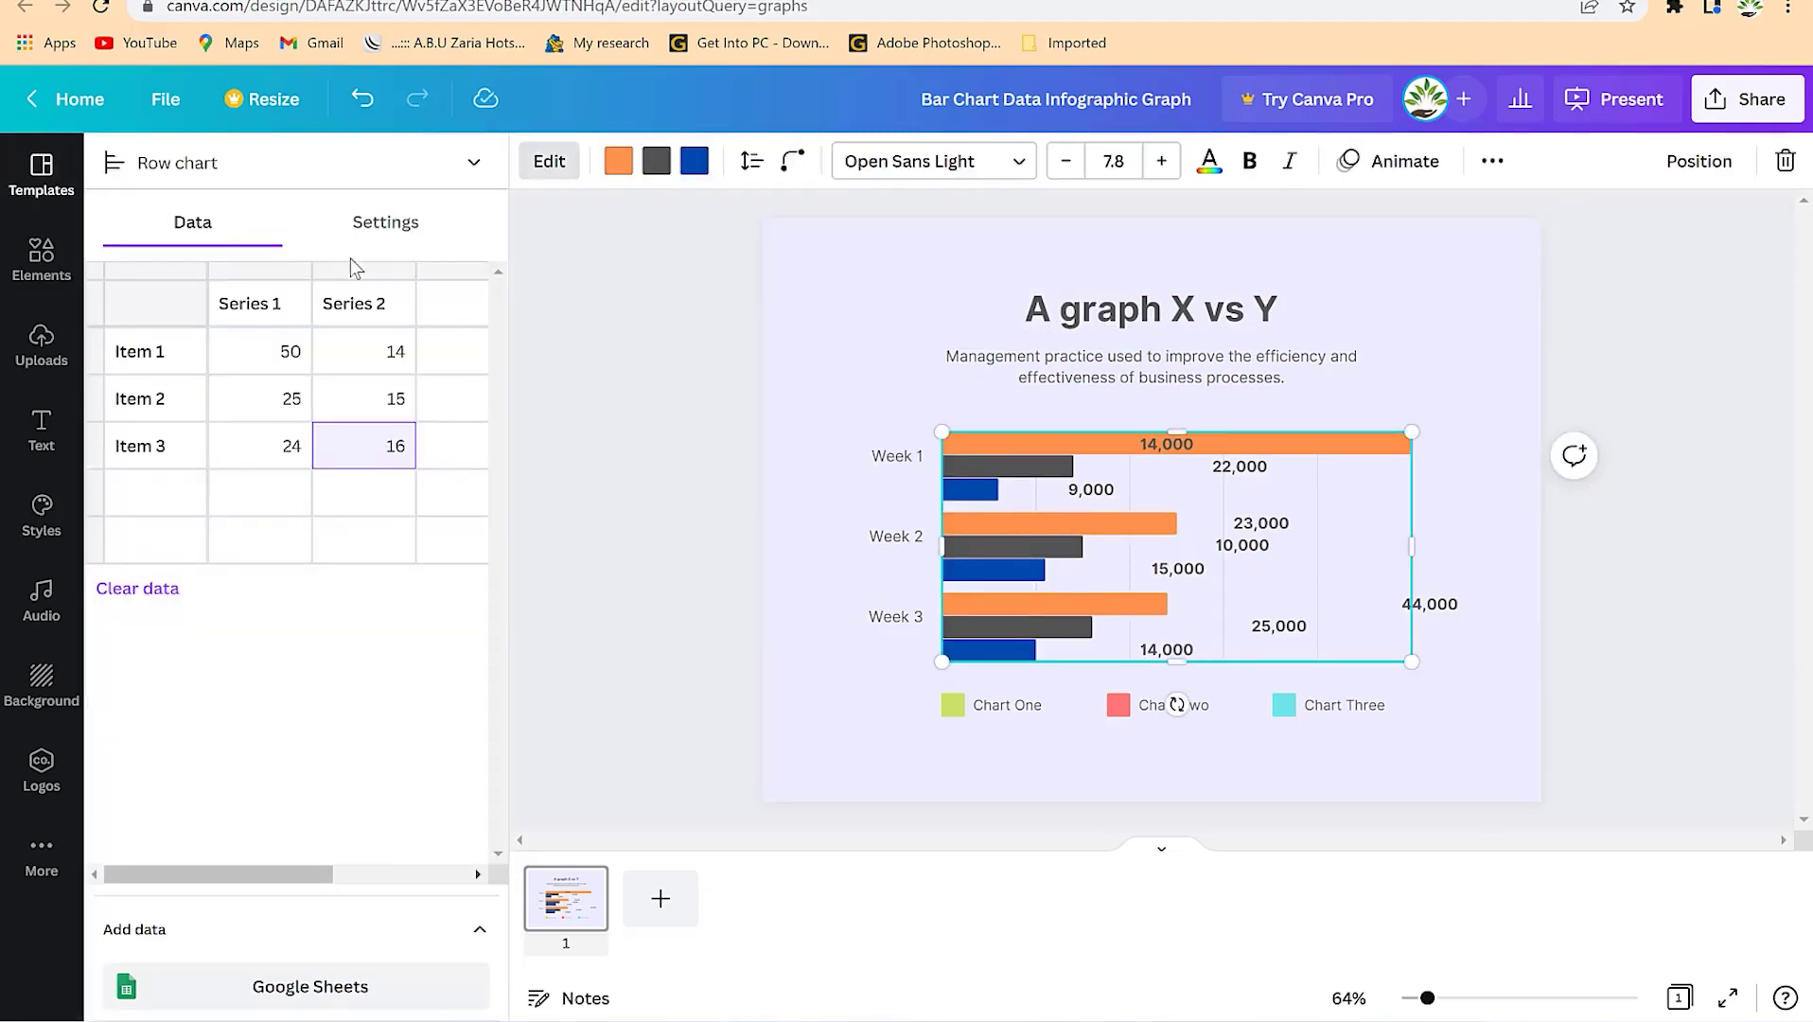
left_click(383, 228)
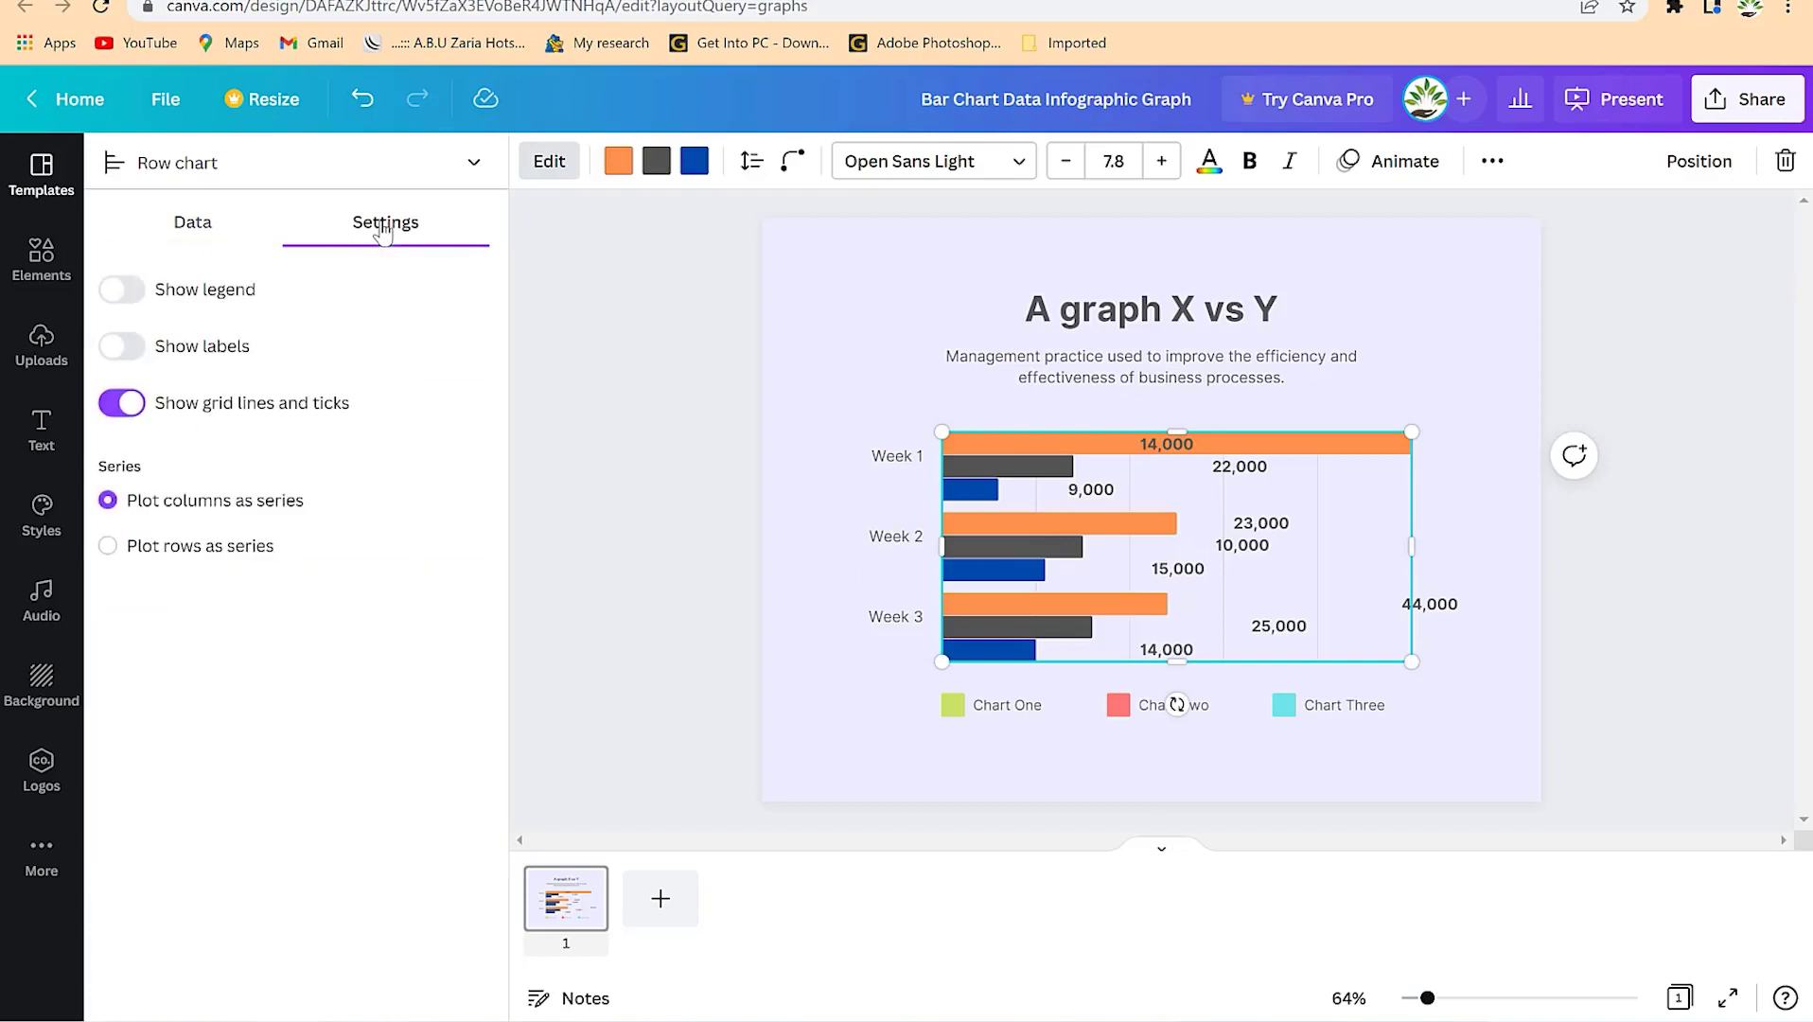
left_click(132, 291)
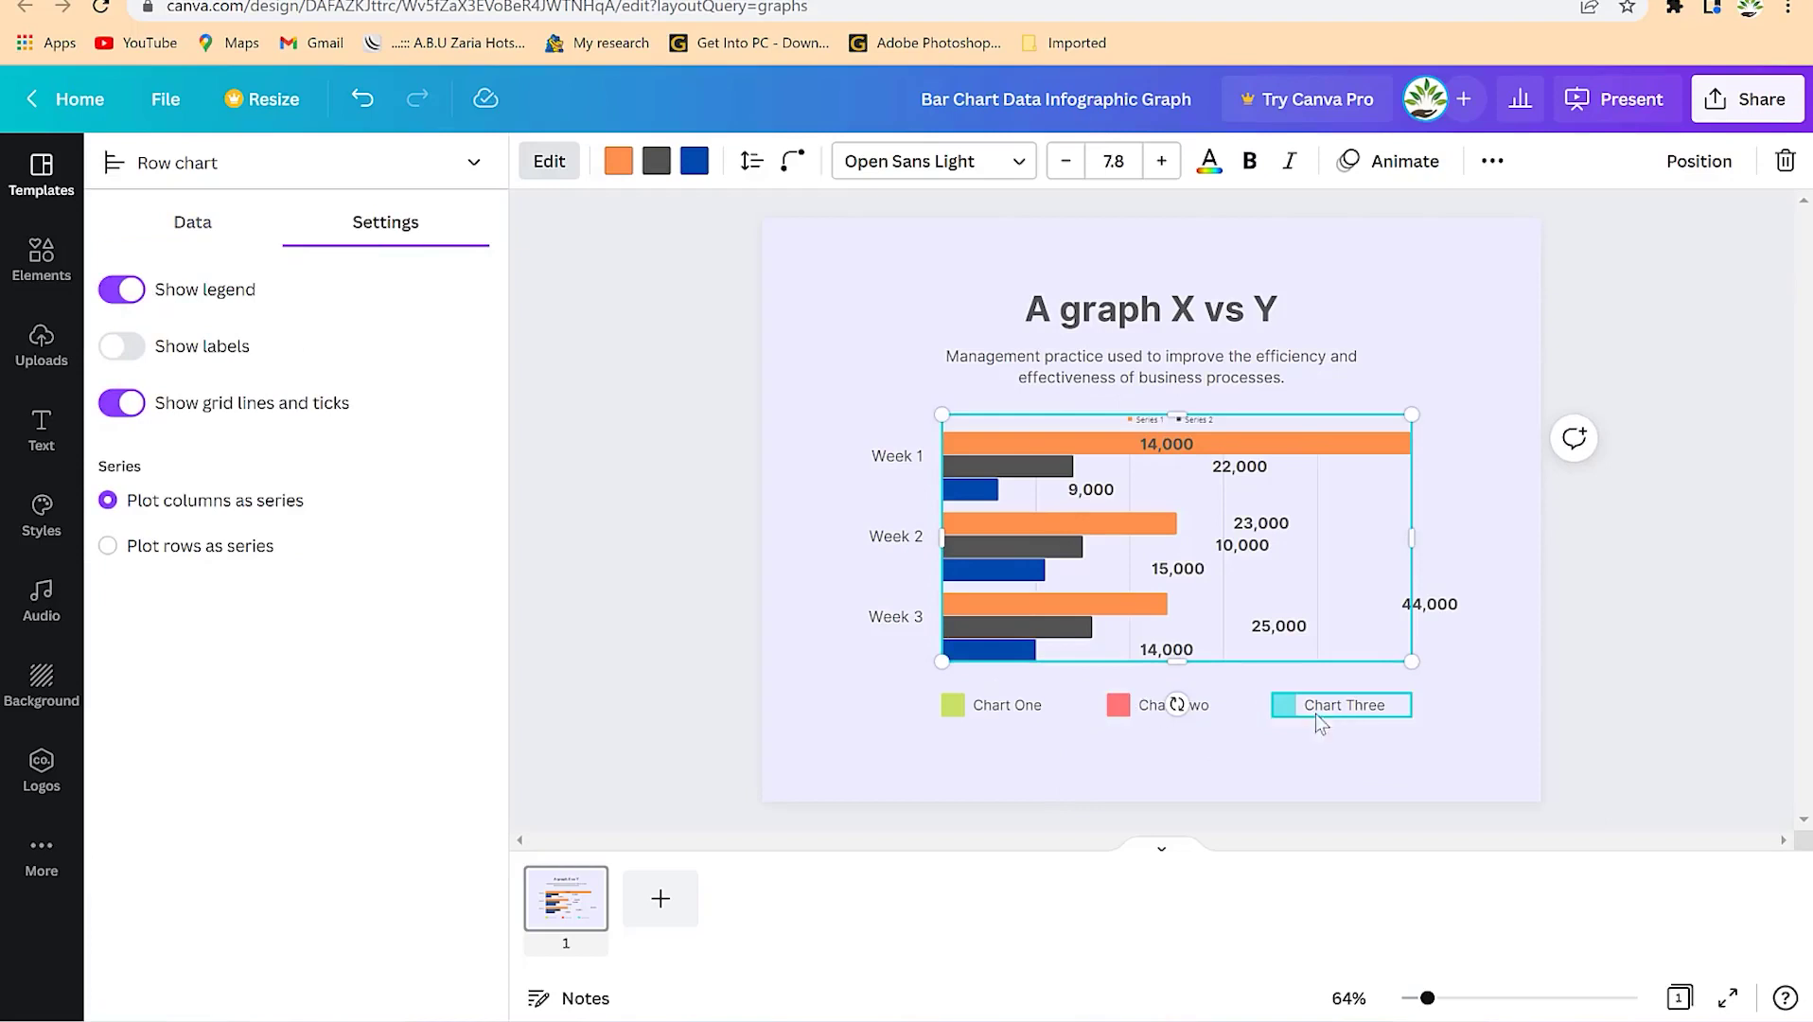
Hide grid lines and ticks, keeping item labels off and columns plotted as series.
left_click(1125, 710)
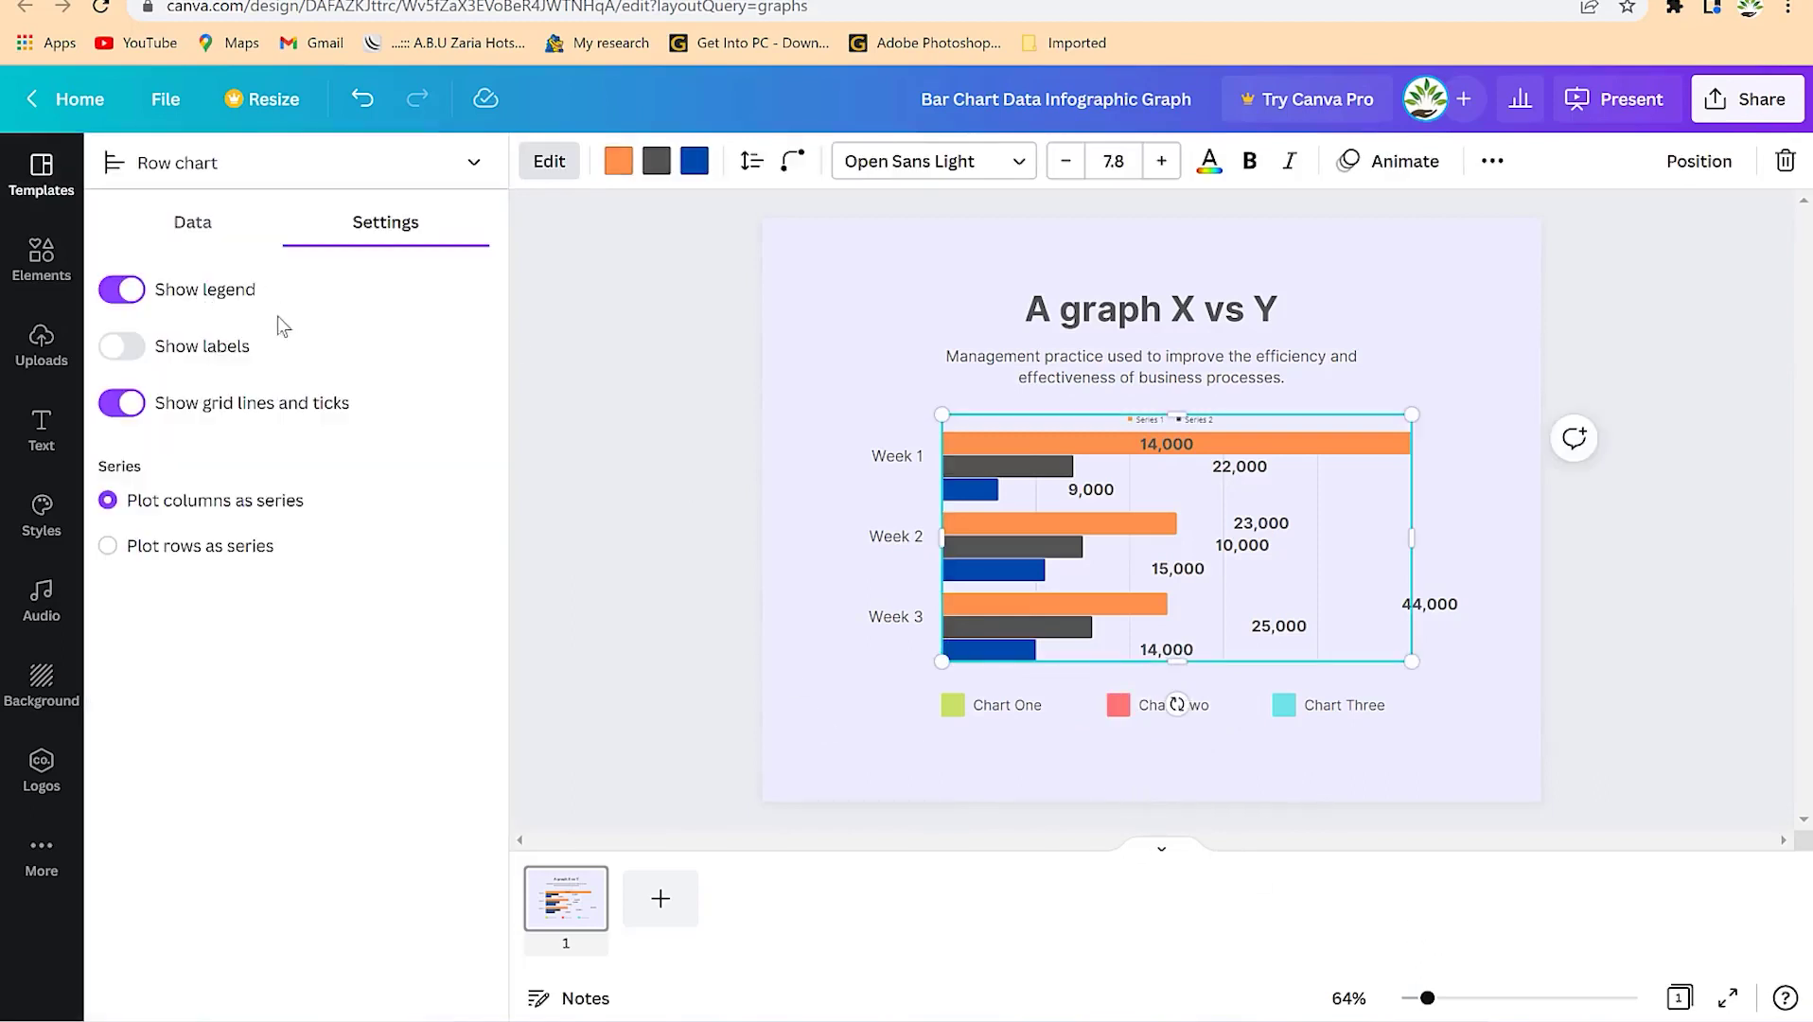
left_click(126, 348)
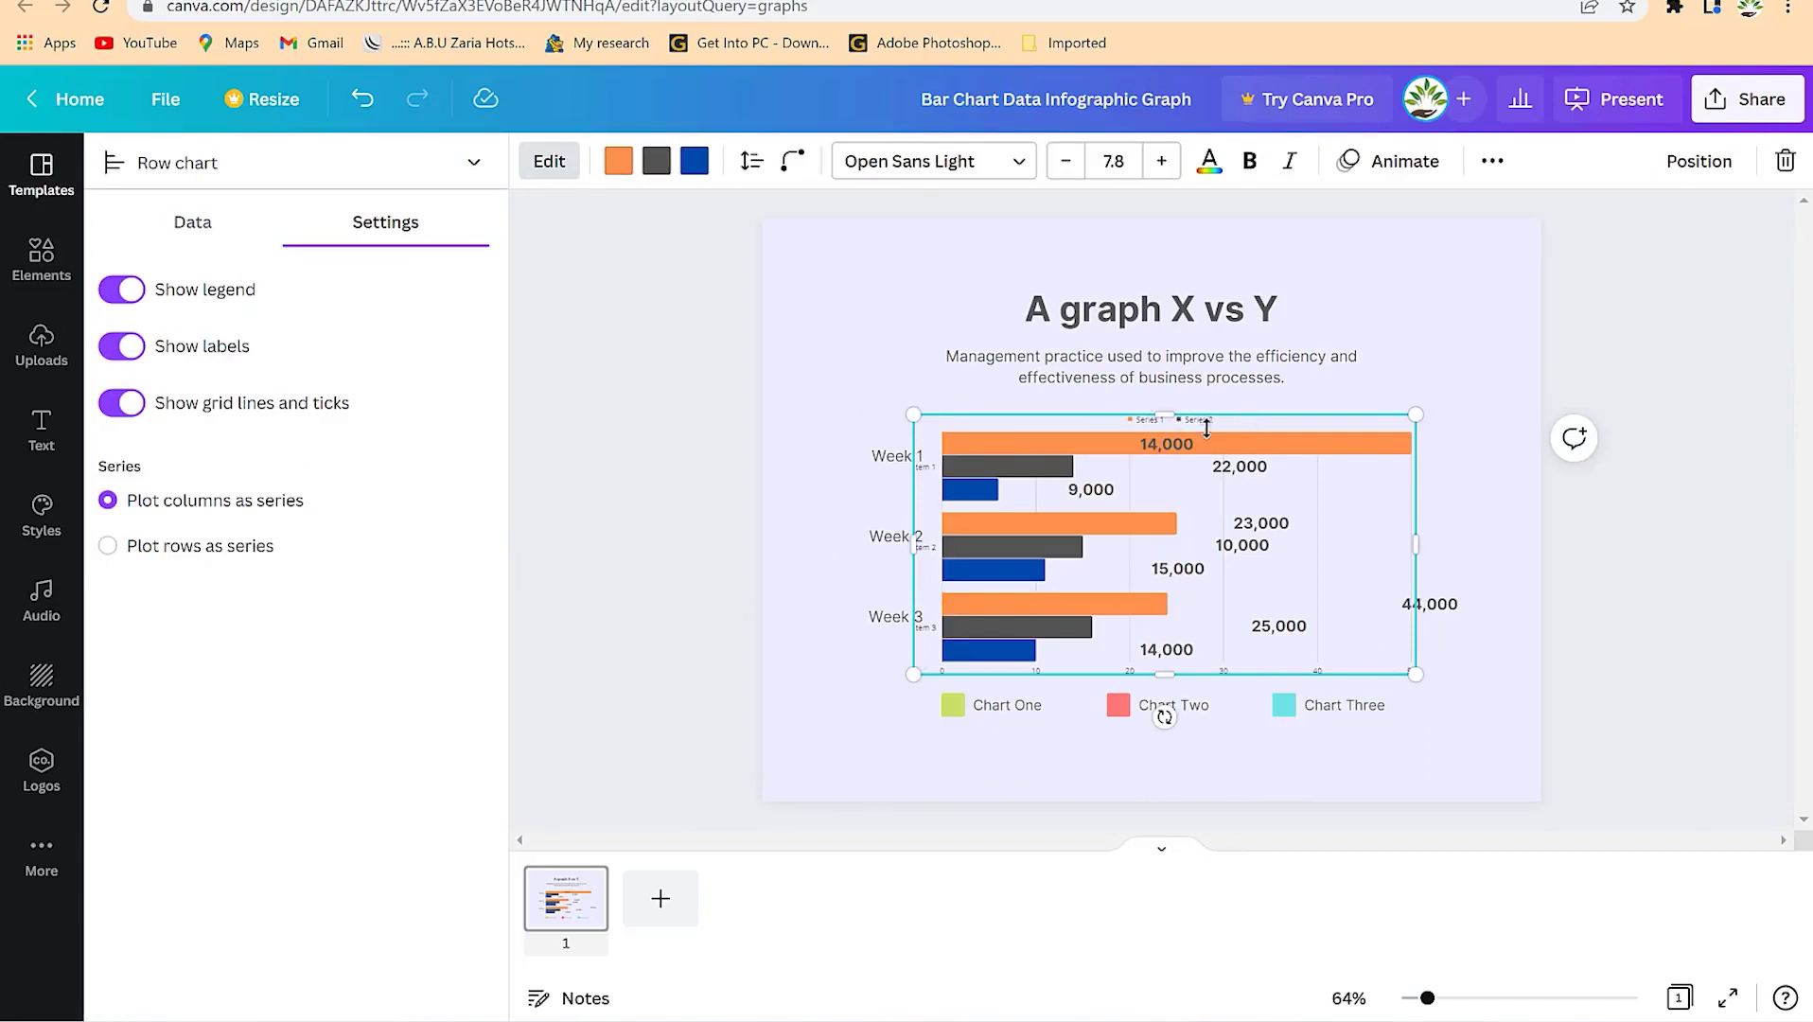
left_click(137, 356)
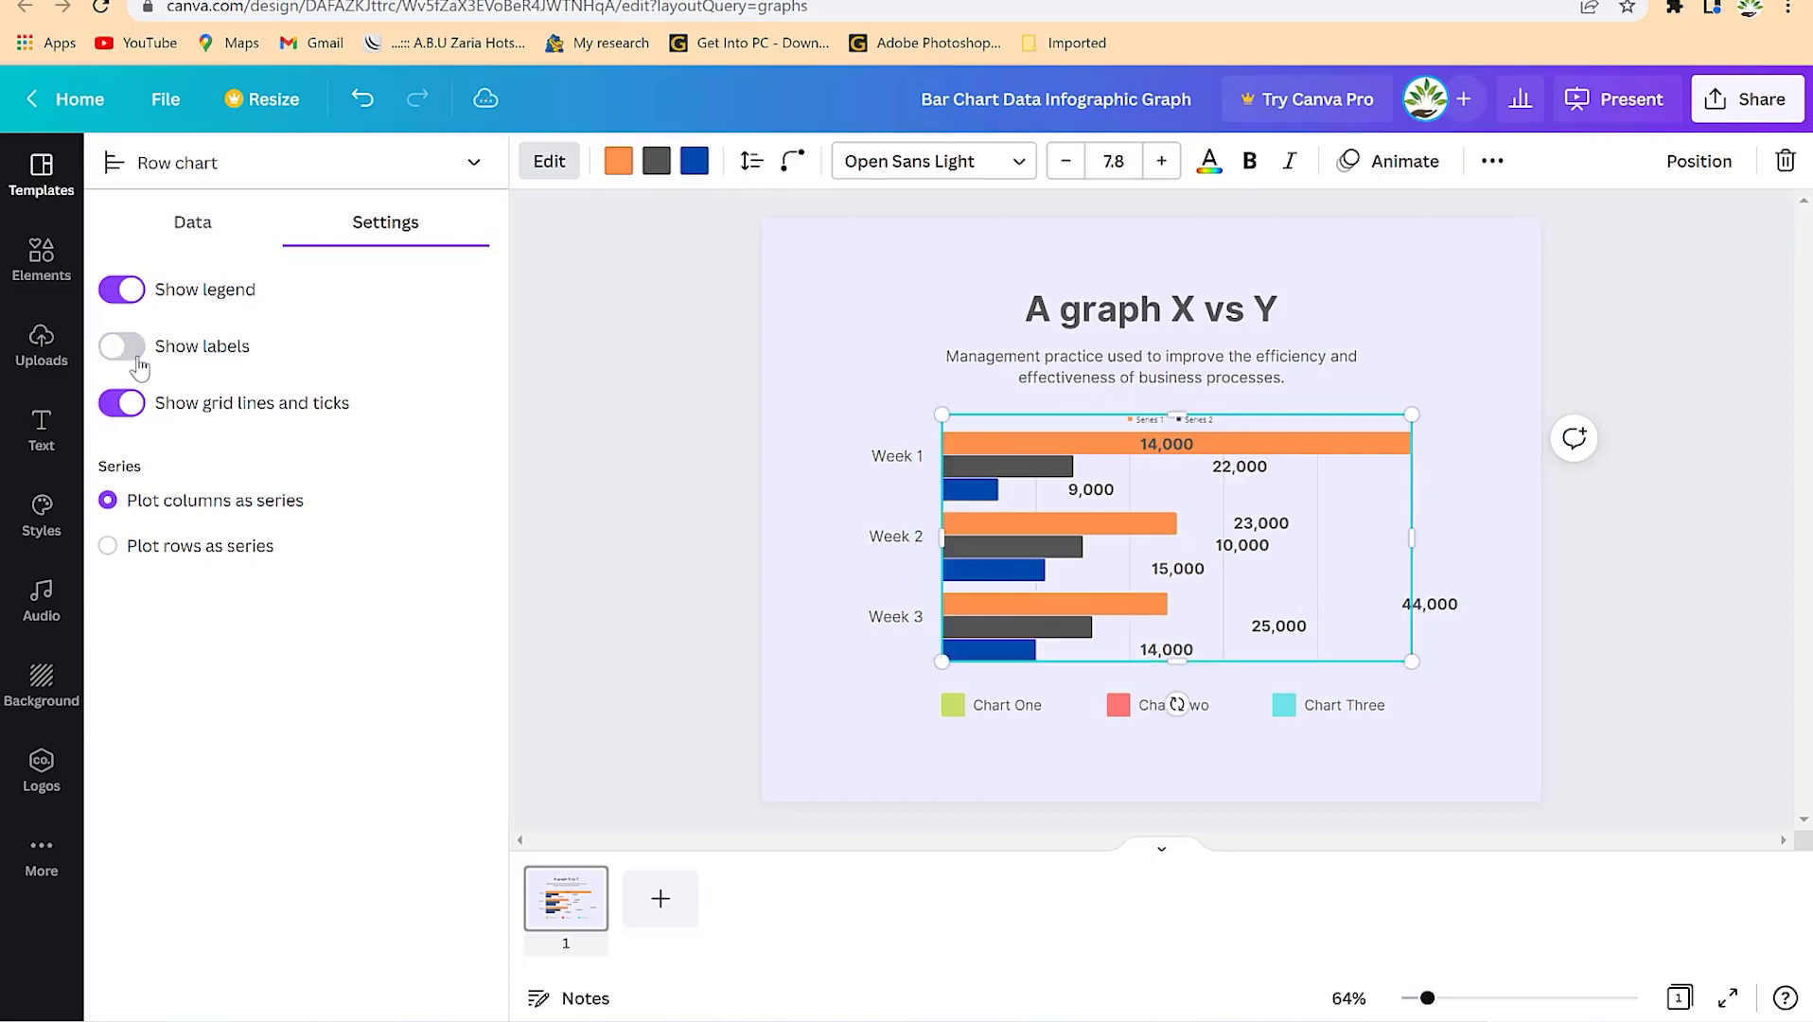
left_click(137, 413)
left_click(138, 414)
left_click(139, 415)
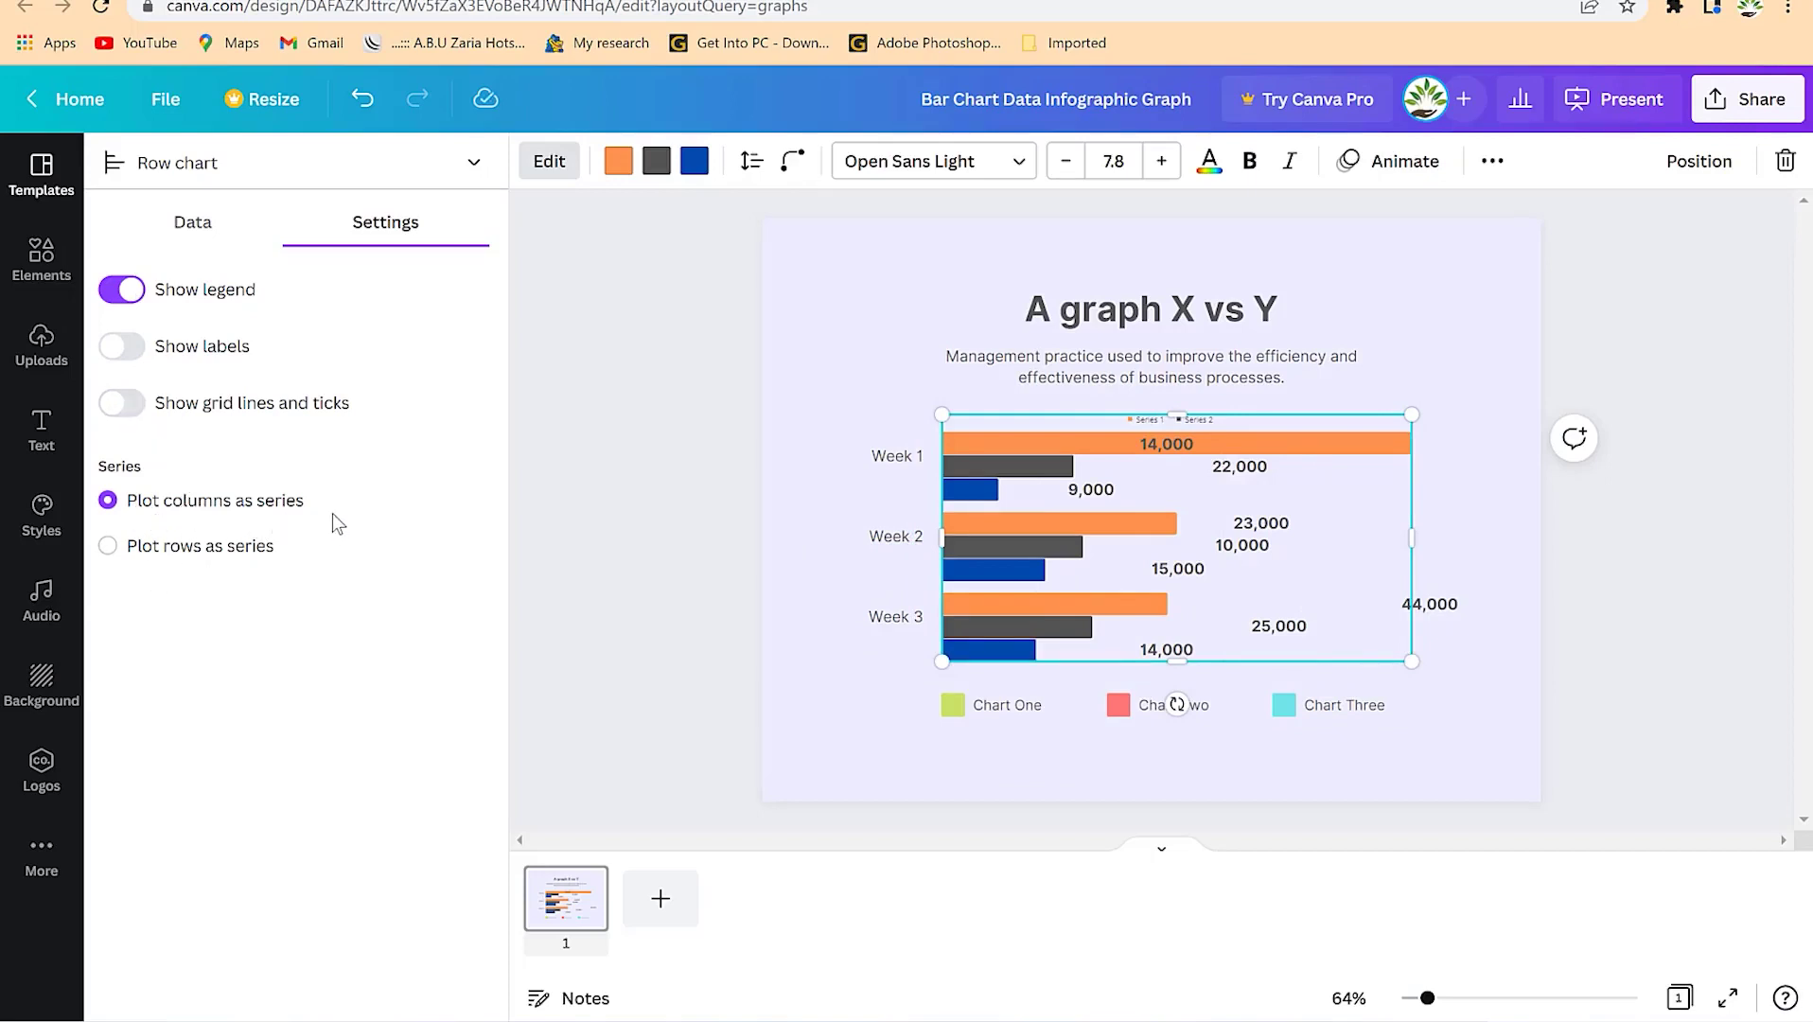
left_click(109, 547)
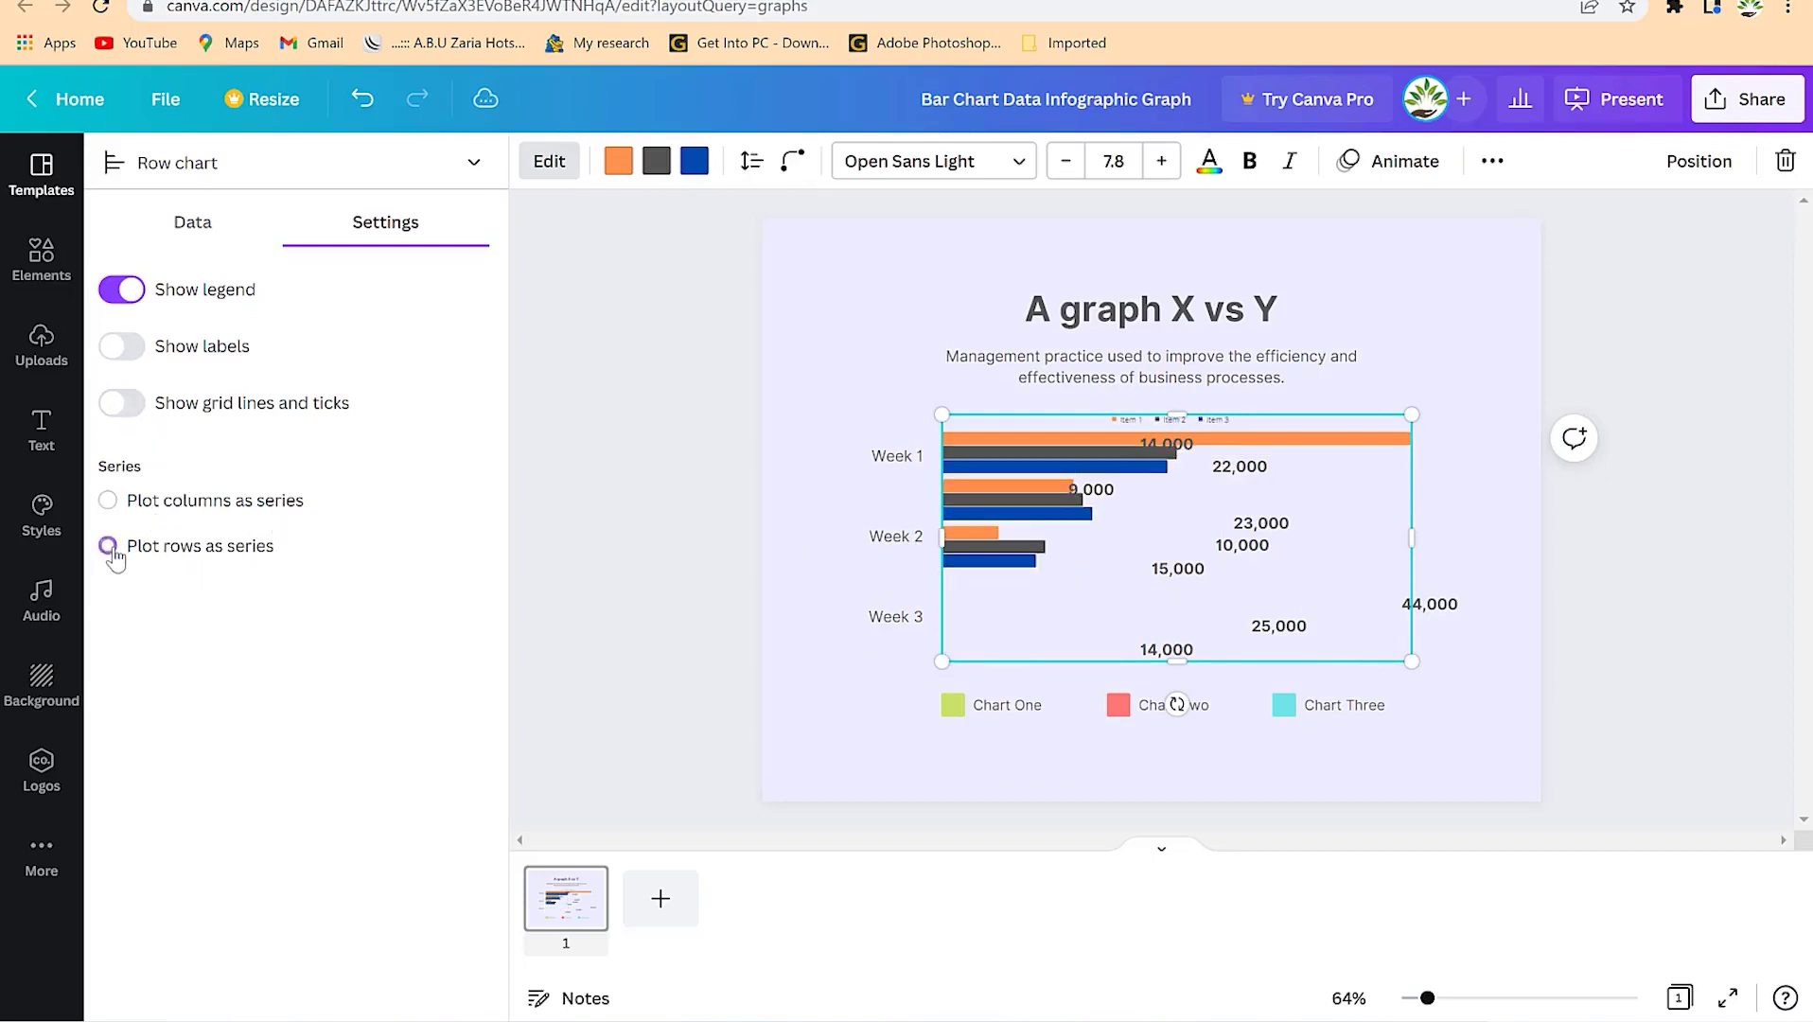
left_click(108, 501)
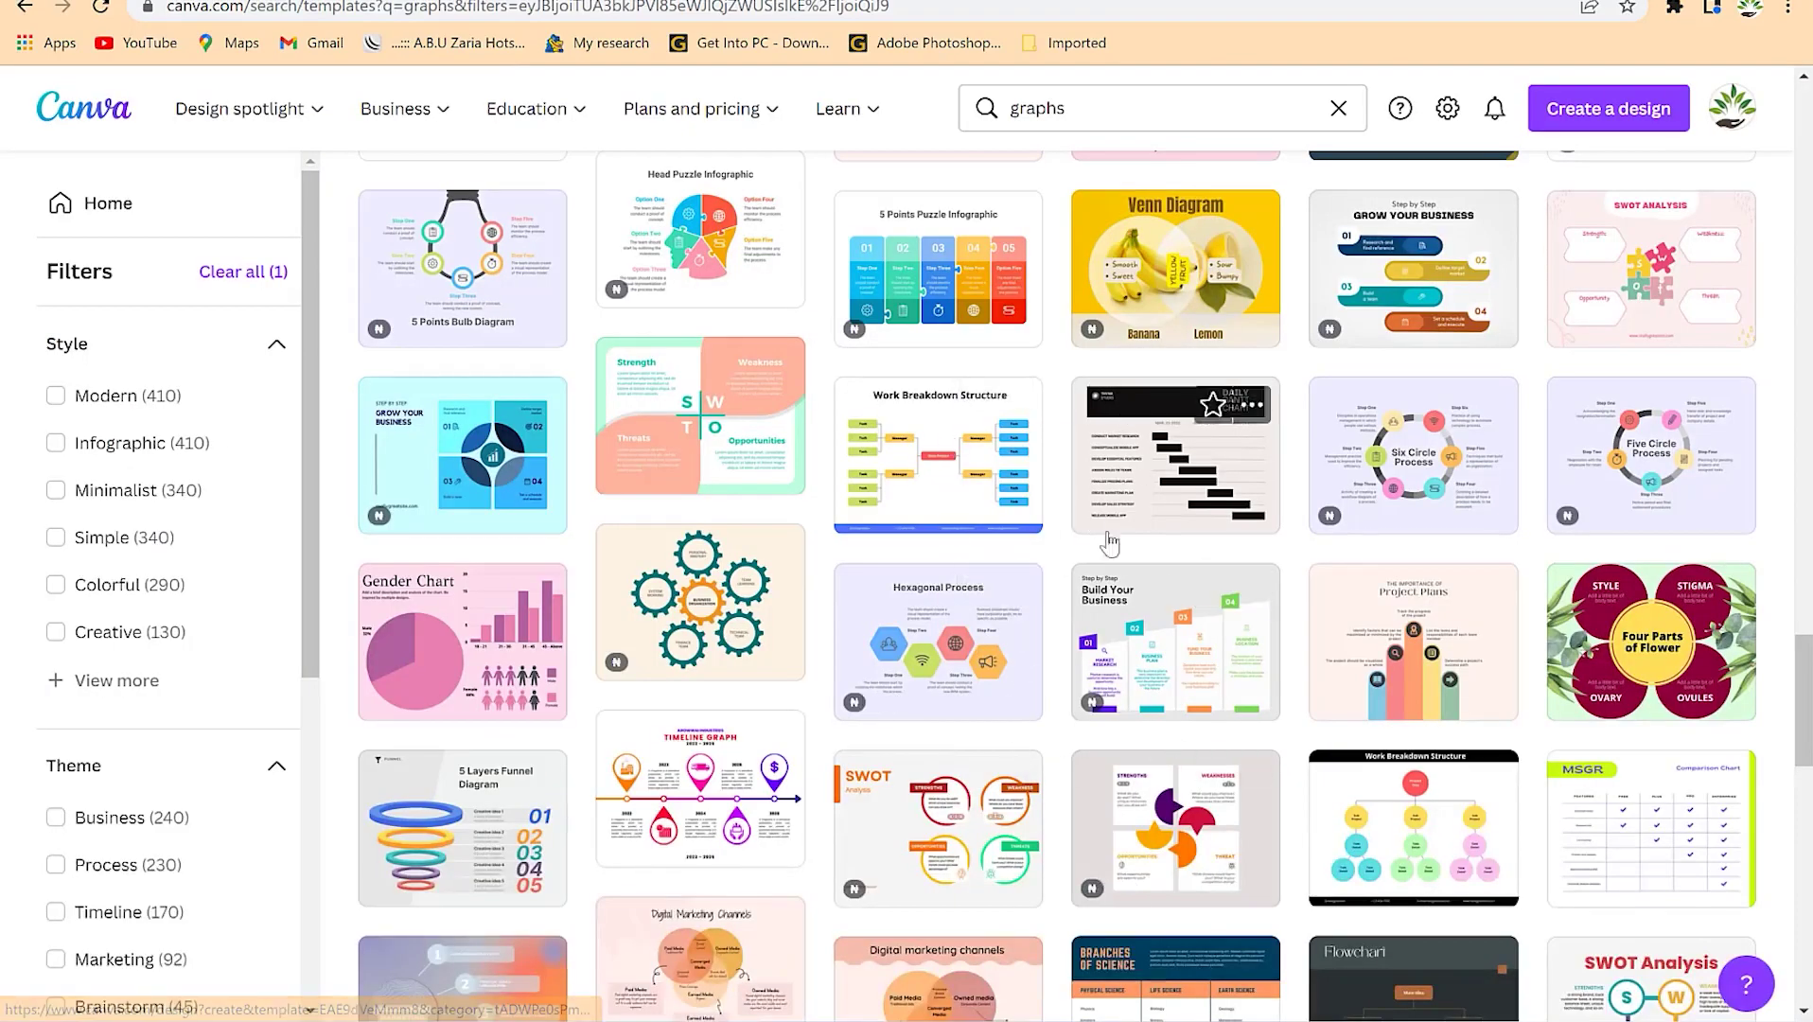
Open the Pink and Purple Gender Chart Infographic template from the graph results.
scroll(608, 632, "down", 1)
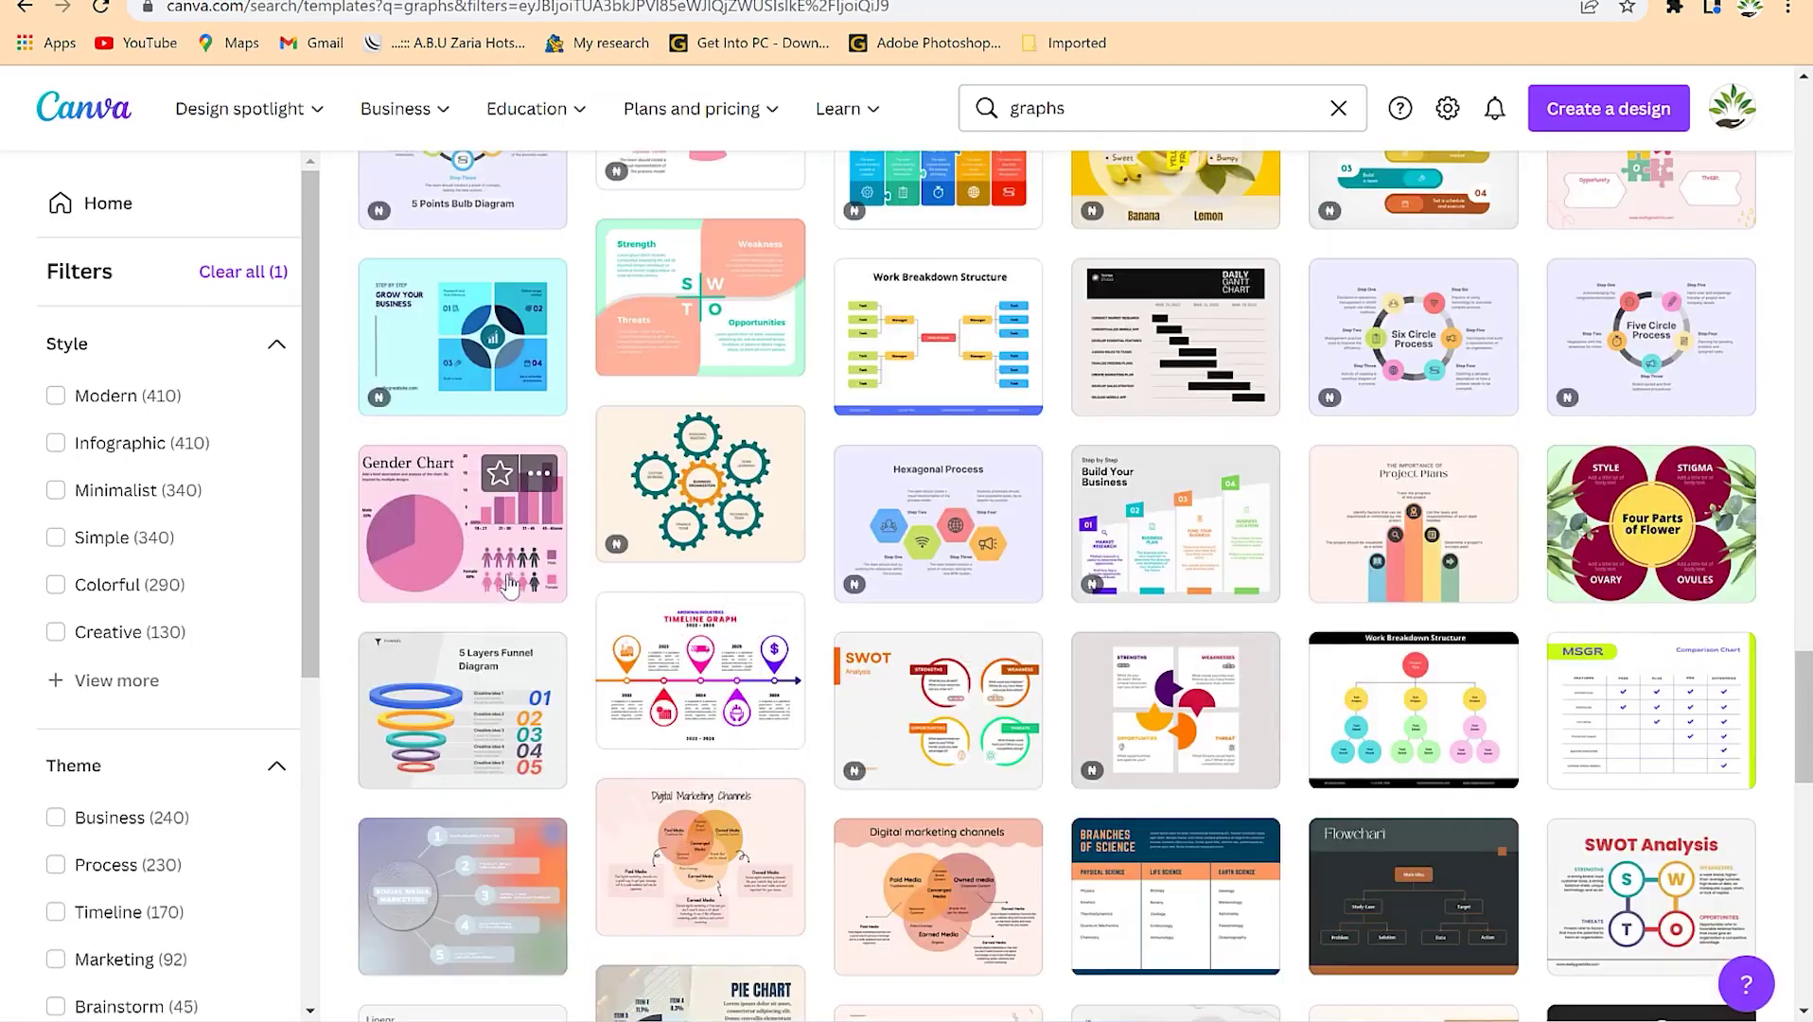
left_click(454, 549)
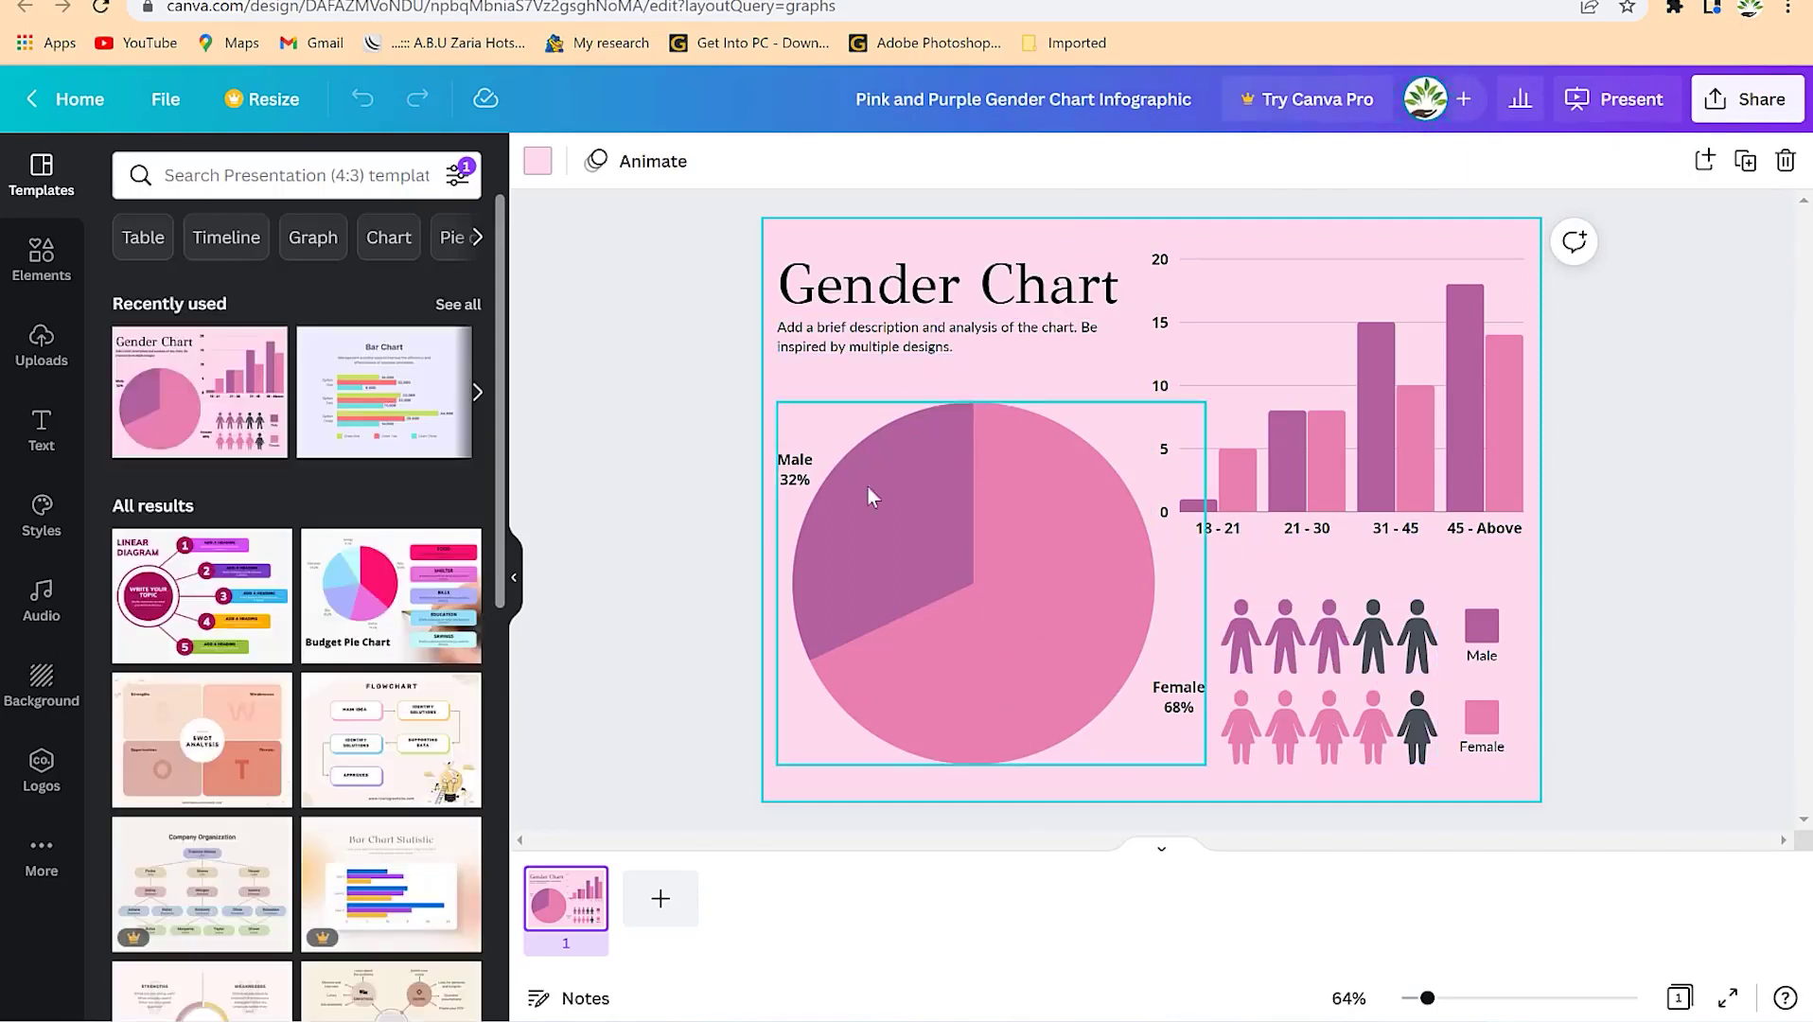
Set the gender bar chart's Female 21 - 30 value to 19 and Male 18 - 21 to 10.
left_click(1327, 464)
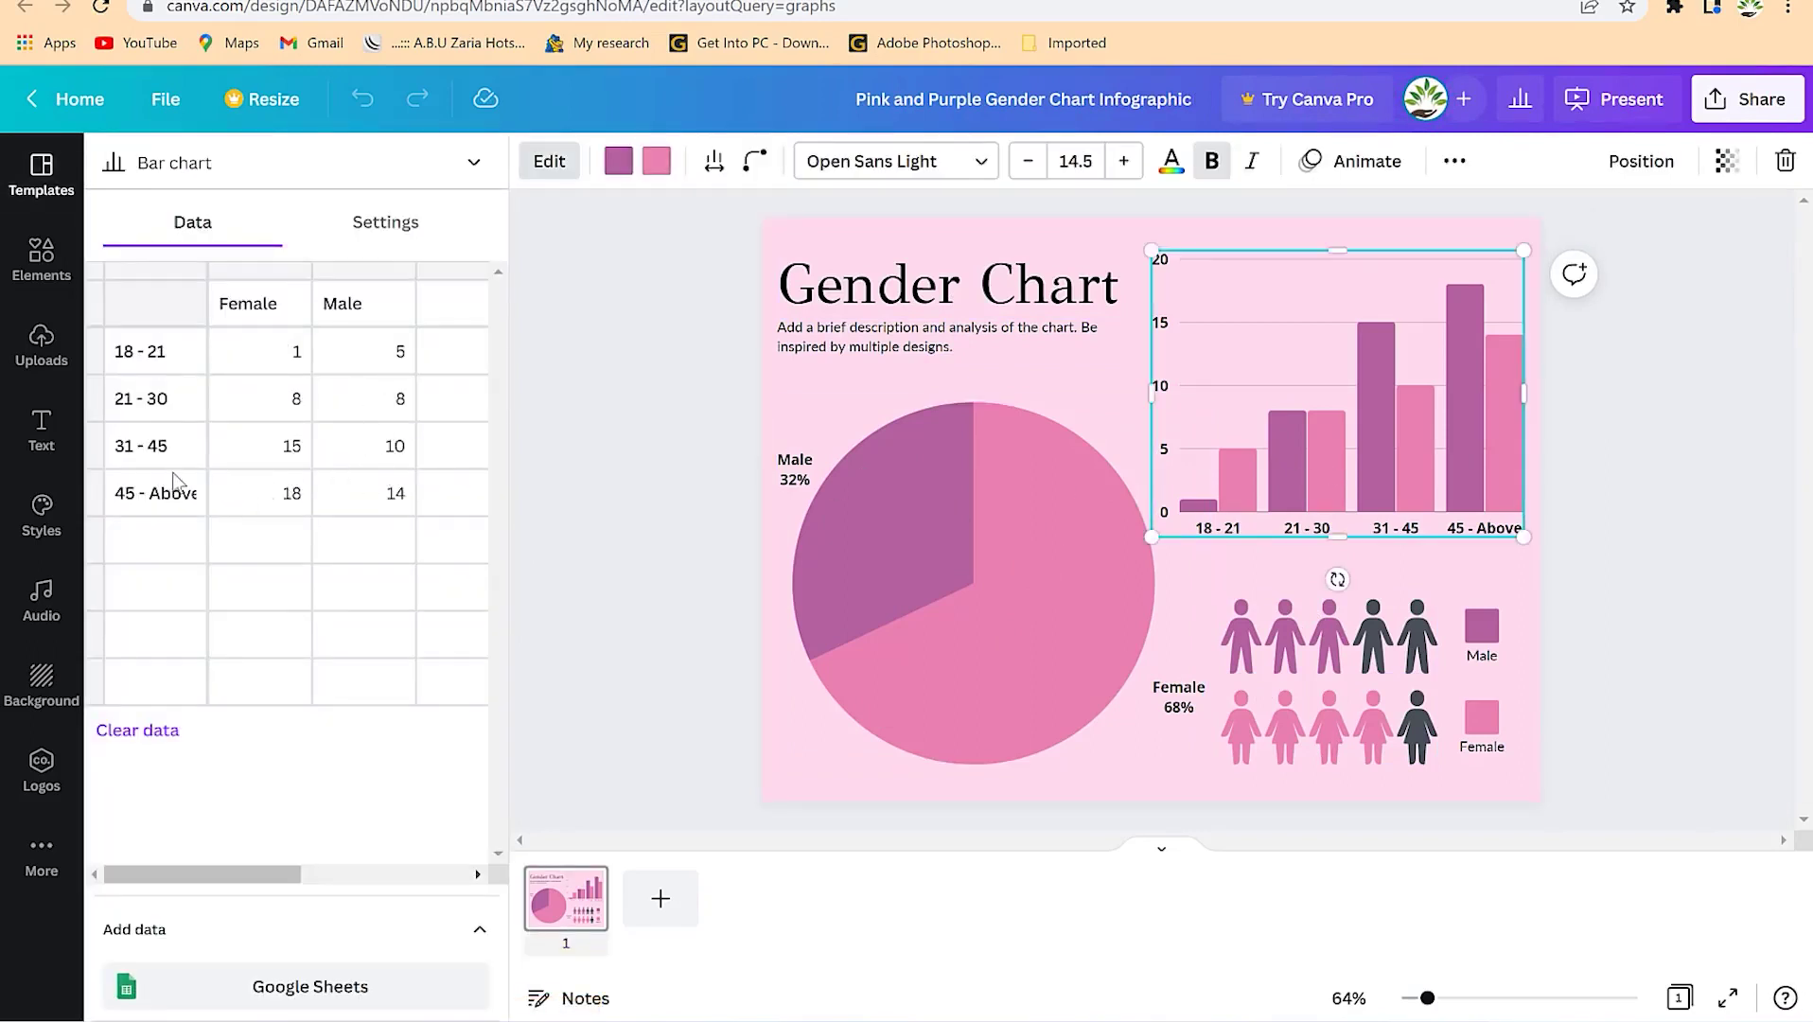
left_click(267, 400)
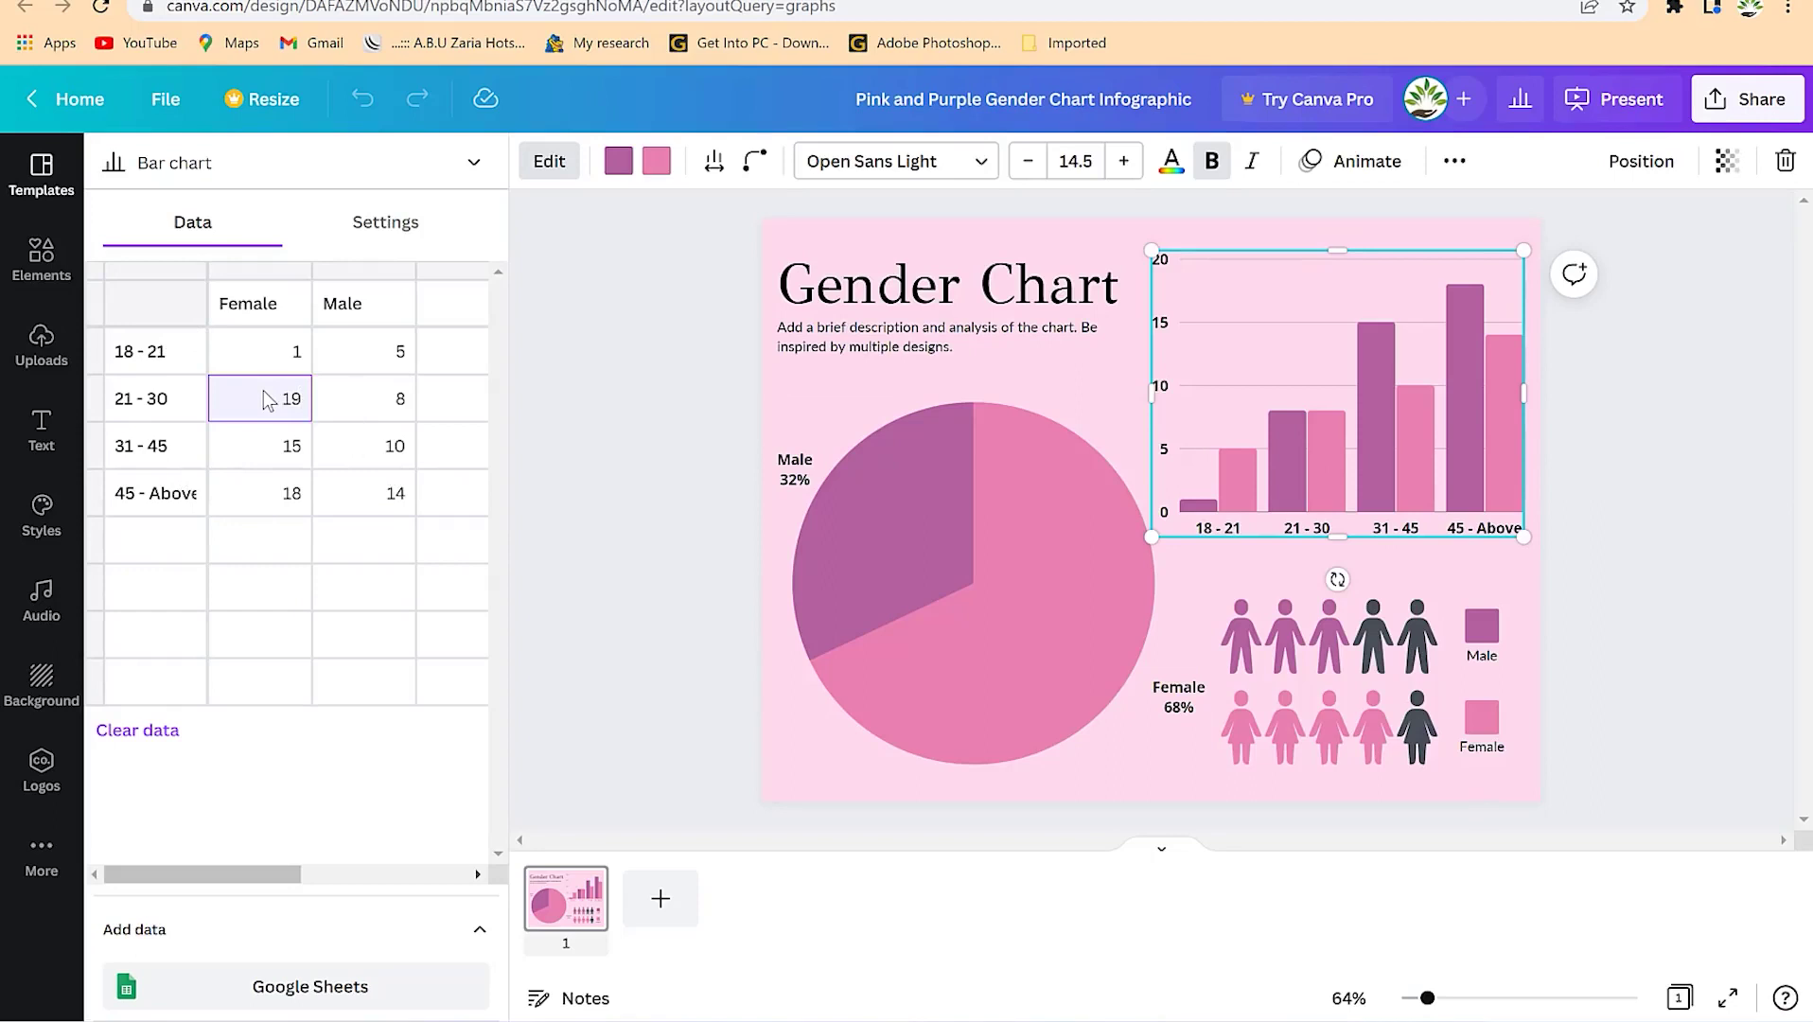
type("19")
key("Return")
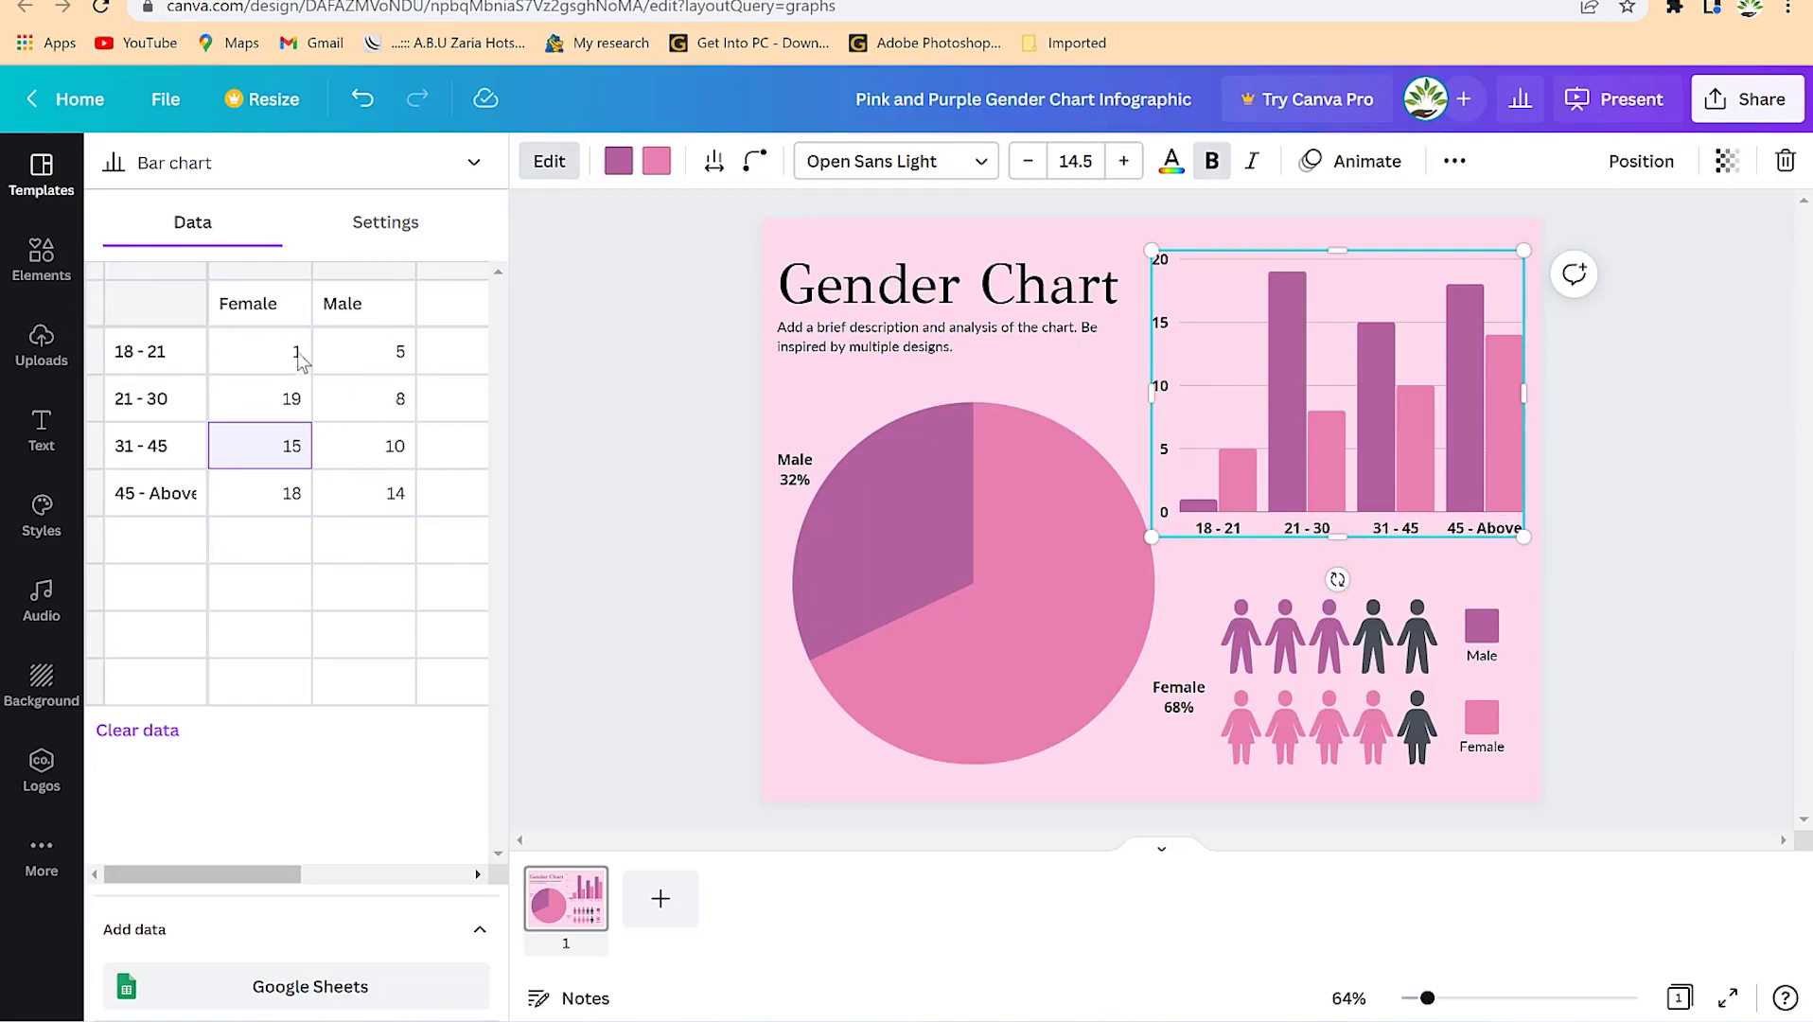
left_click(295, 506)
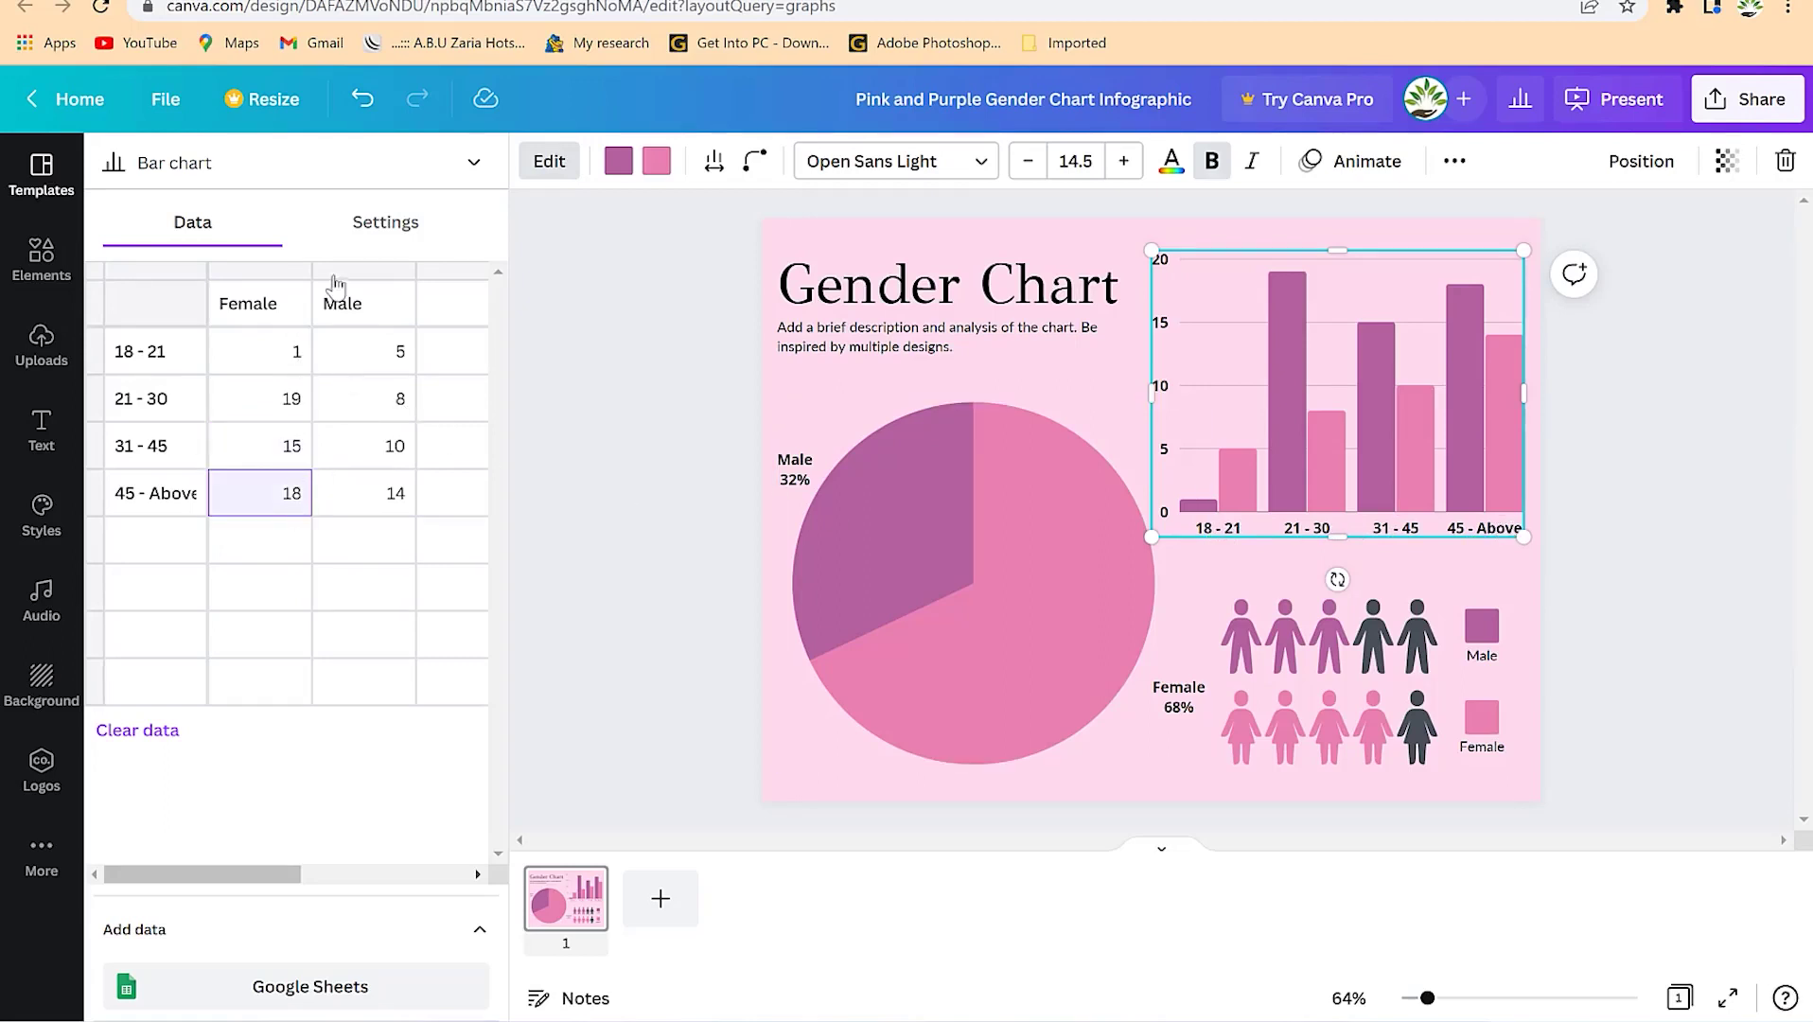
left_click(378, 359)
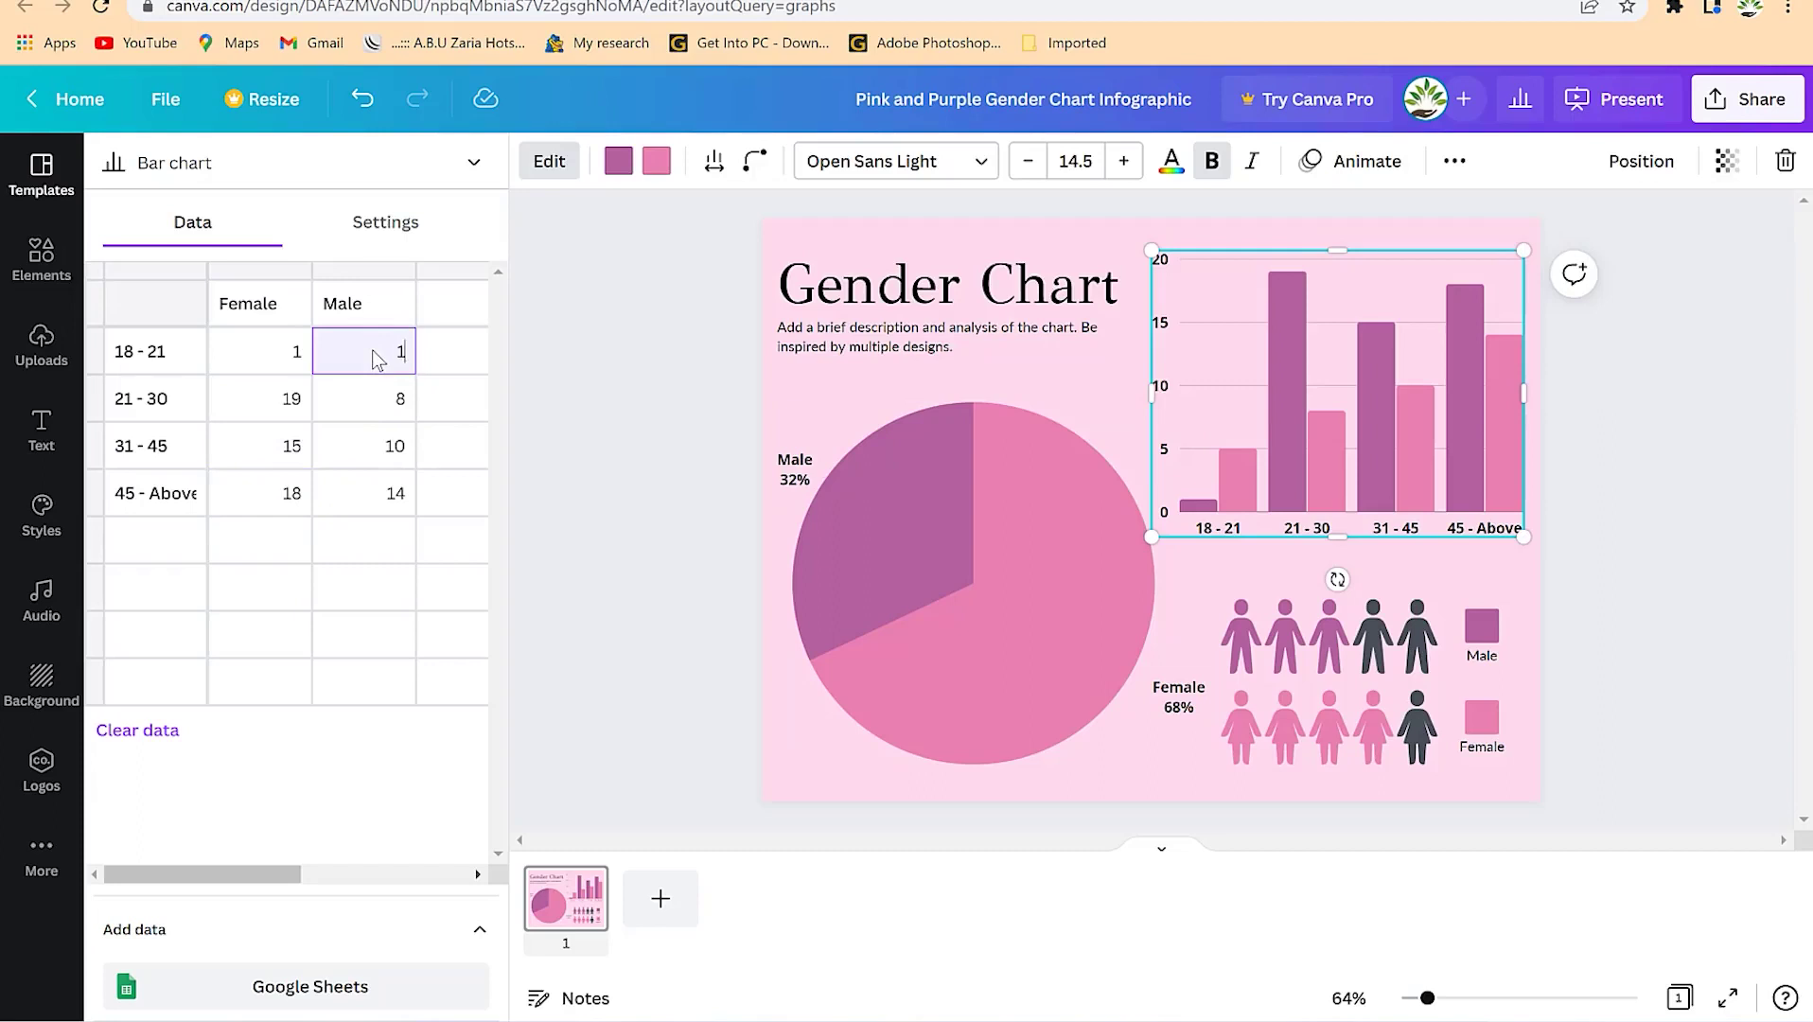
key("Return")
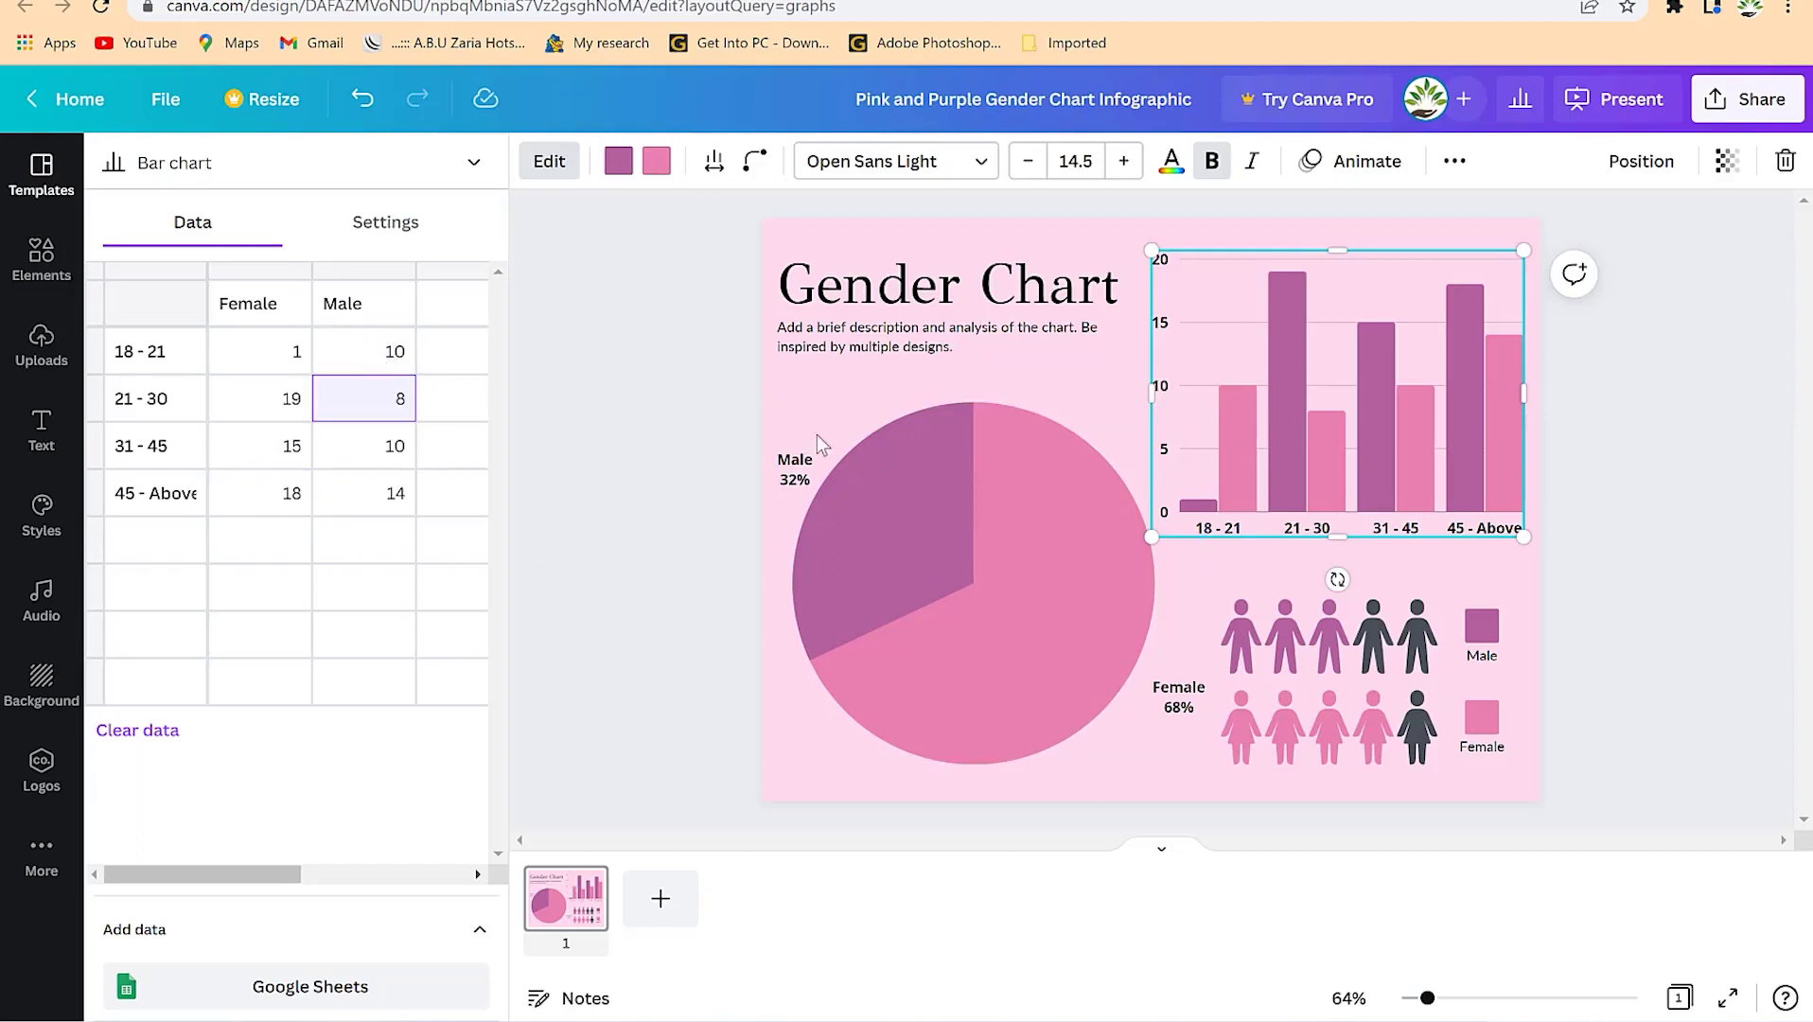
left_click(925, 443)
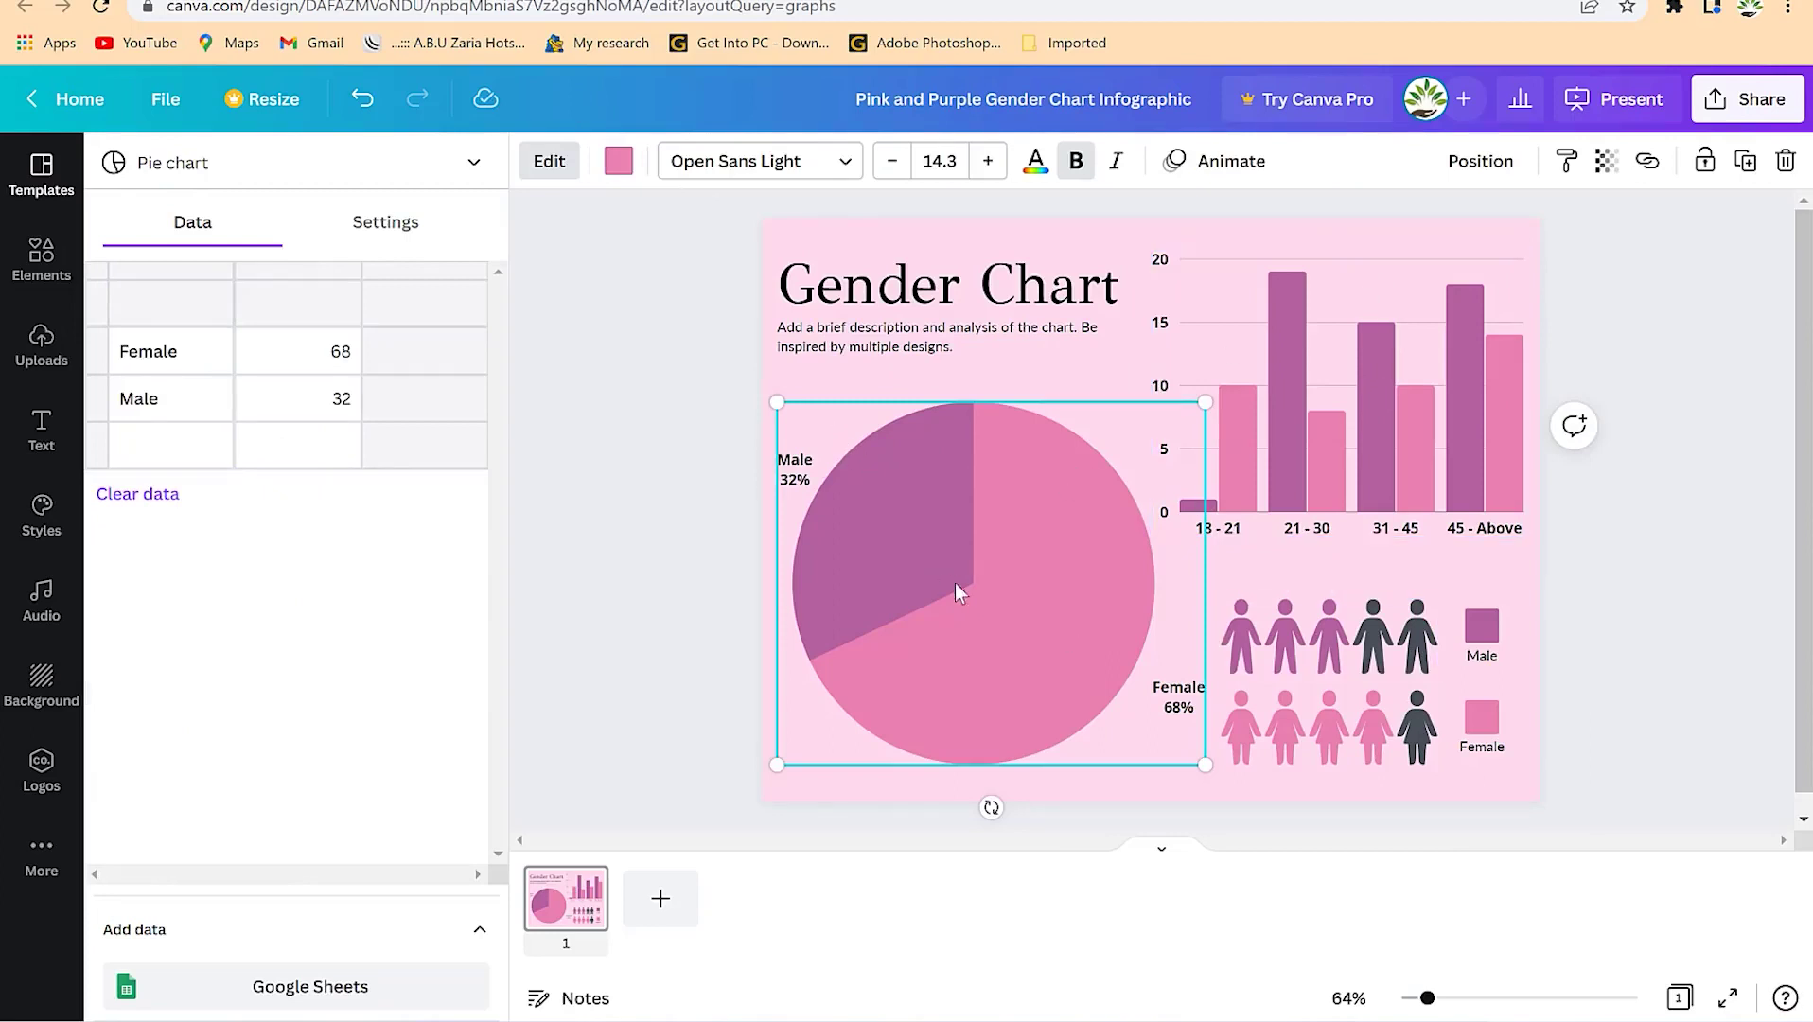
Make the gender bar chart's lighter pink bars dark blue.
left_click(618, 161)
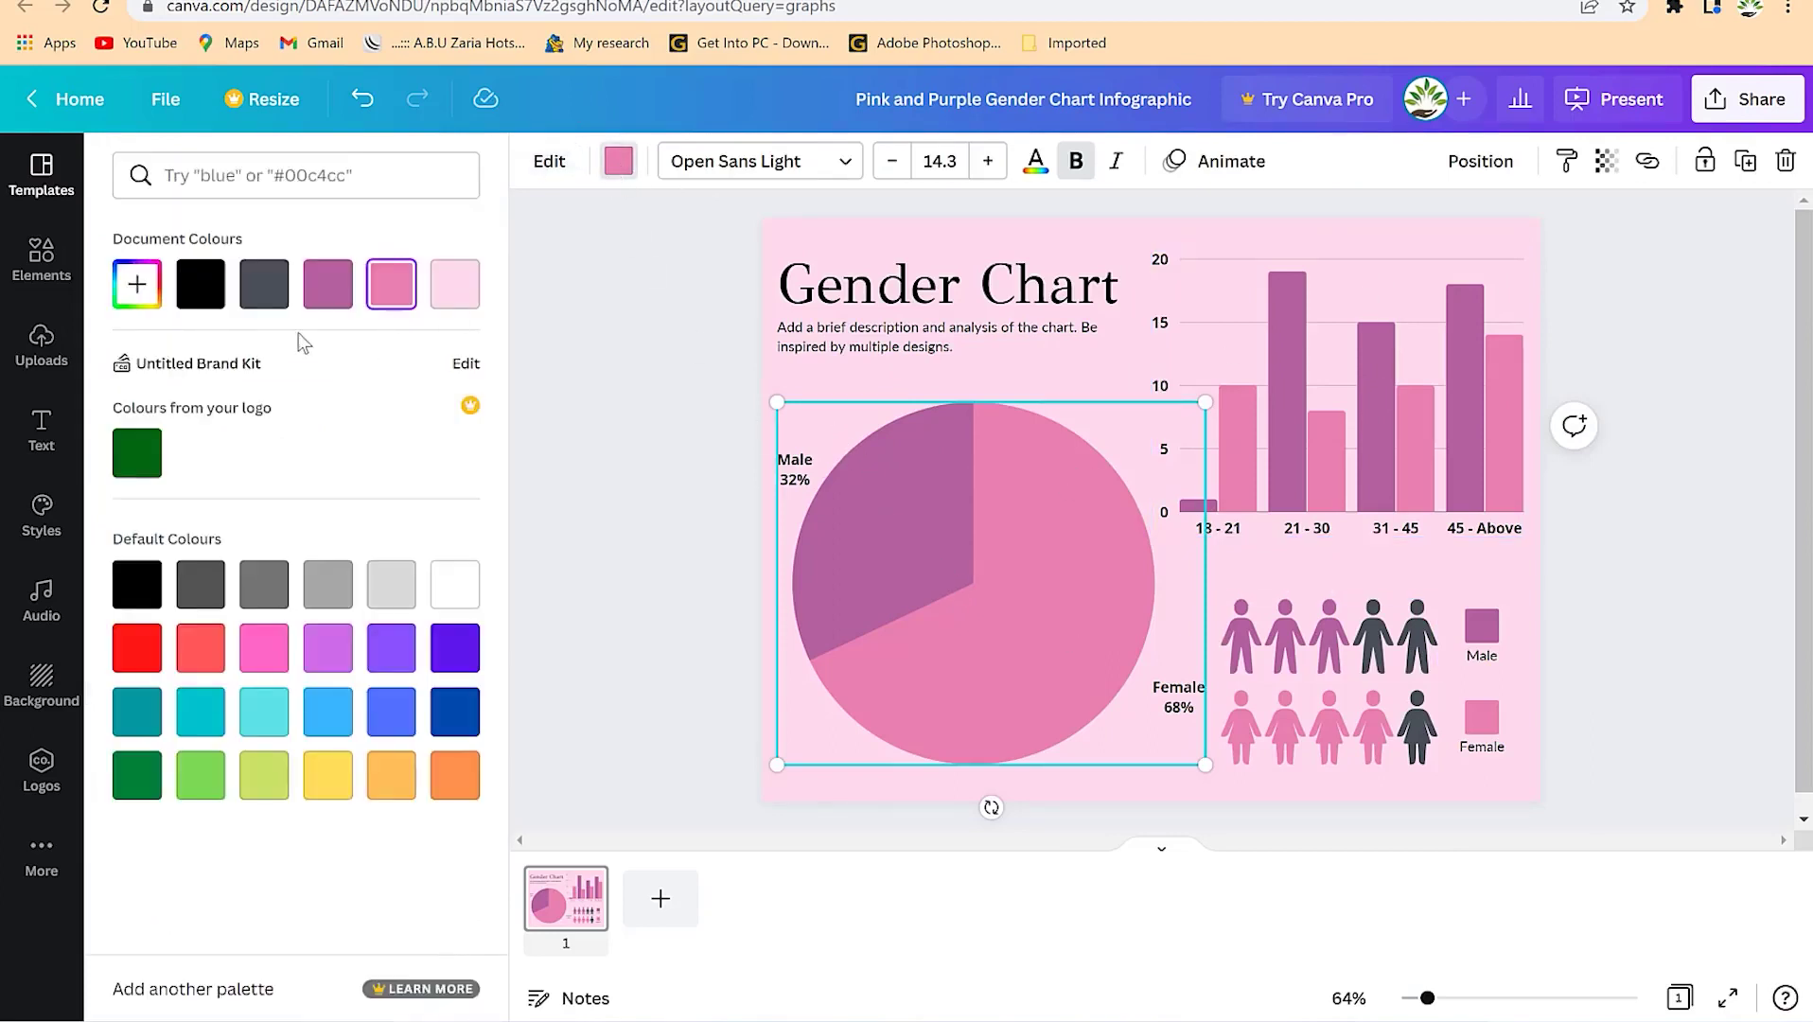
left_click(264, 284)
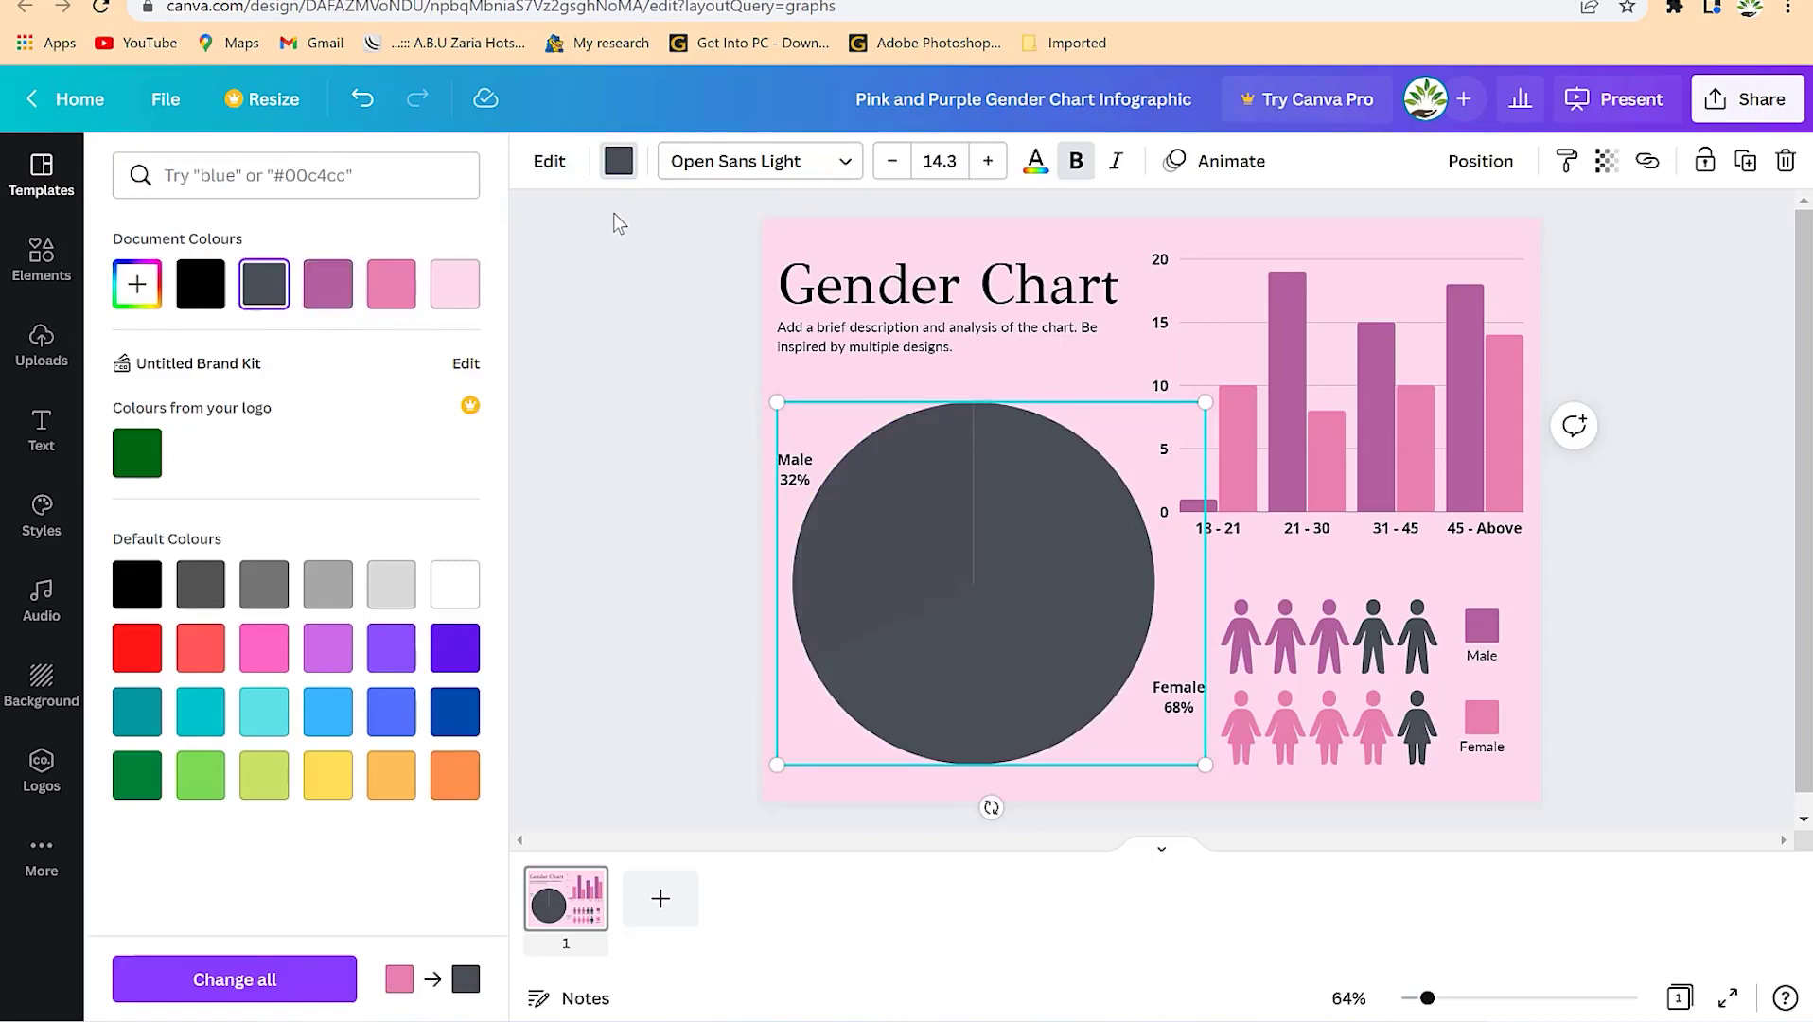
key("ctrl+z")
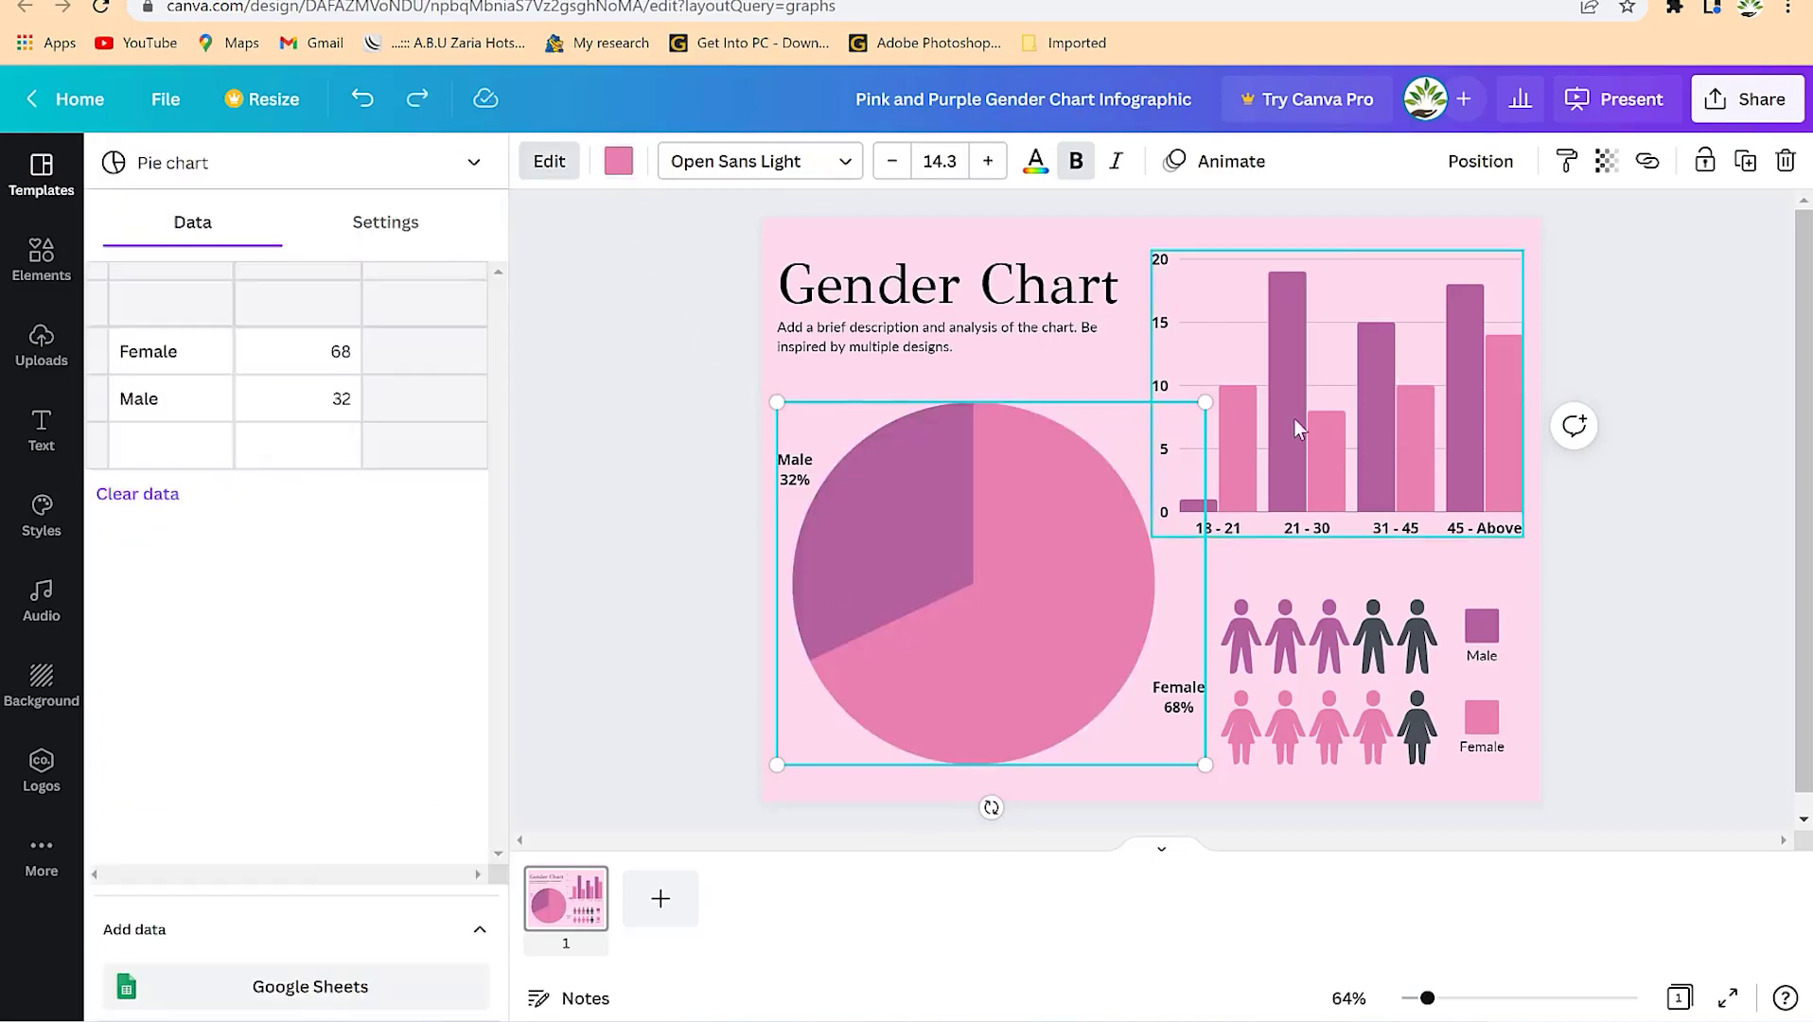
left_click(1290, 416)
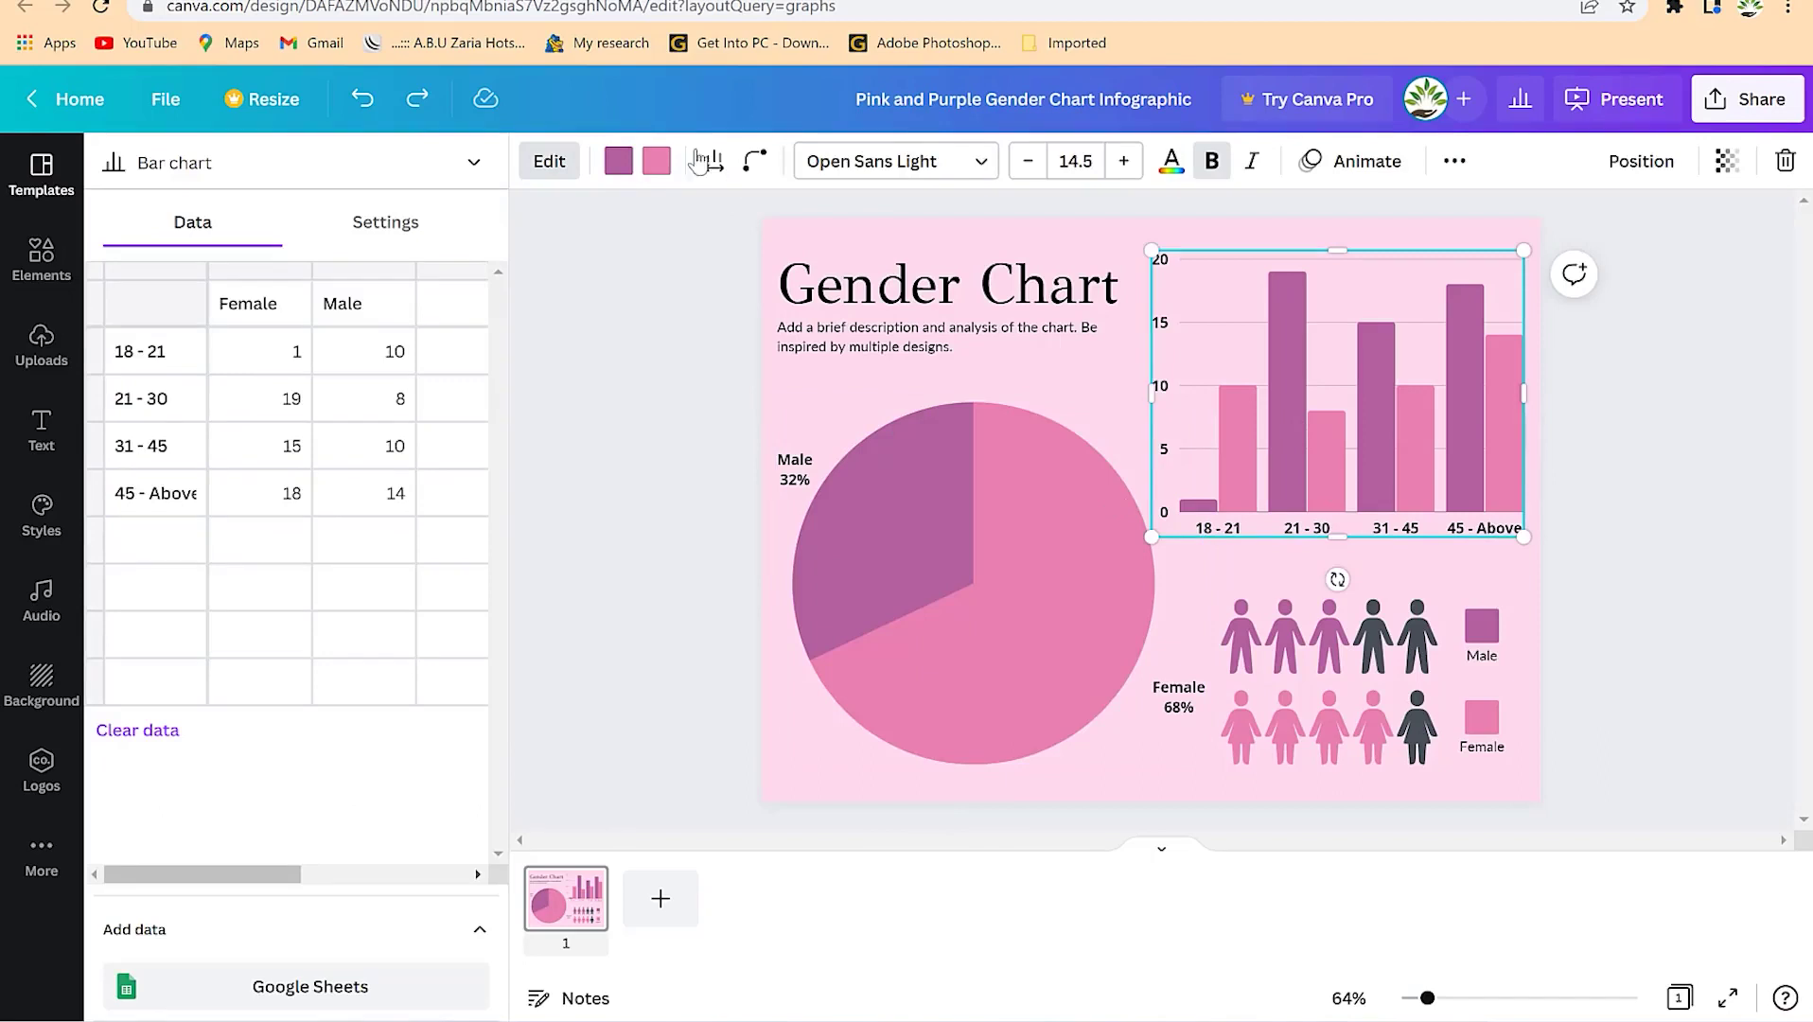
left_click(653, 164)
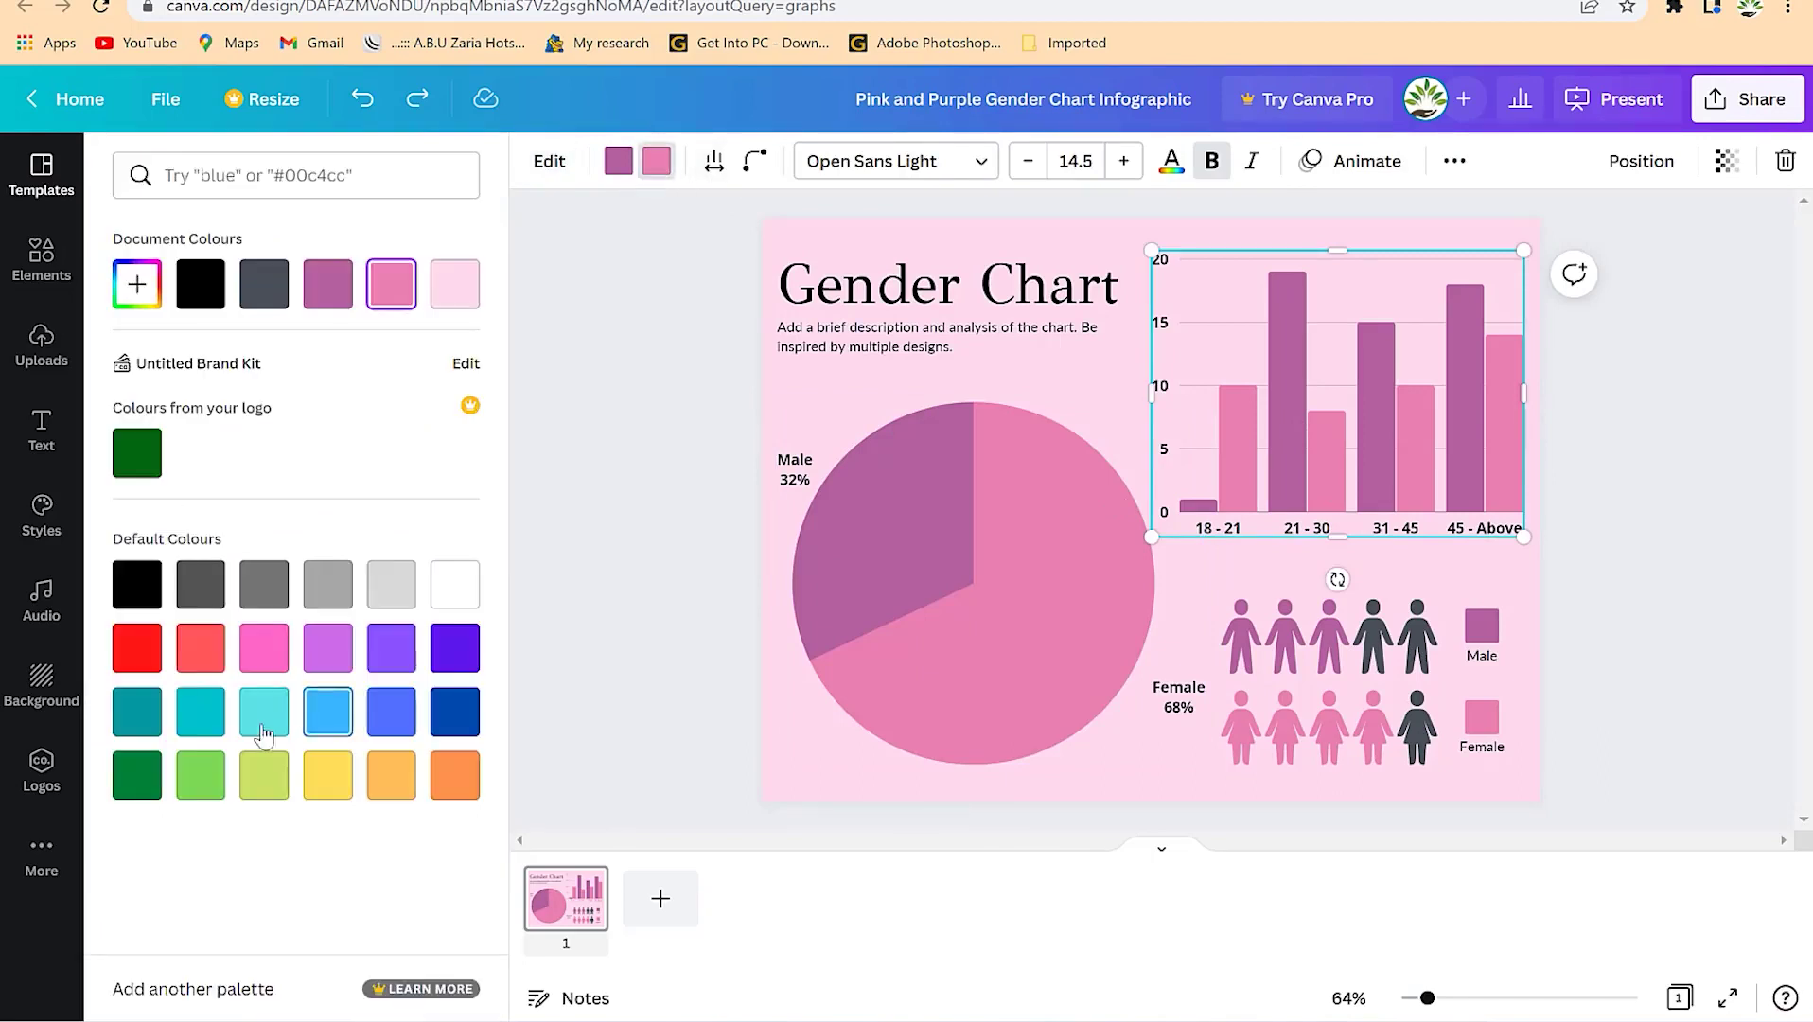
left_click(451, 727)
key("Escape")
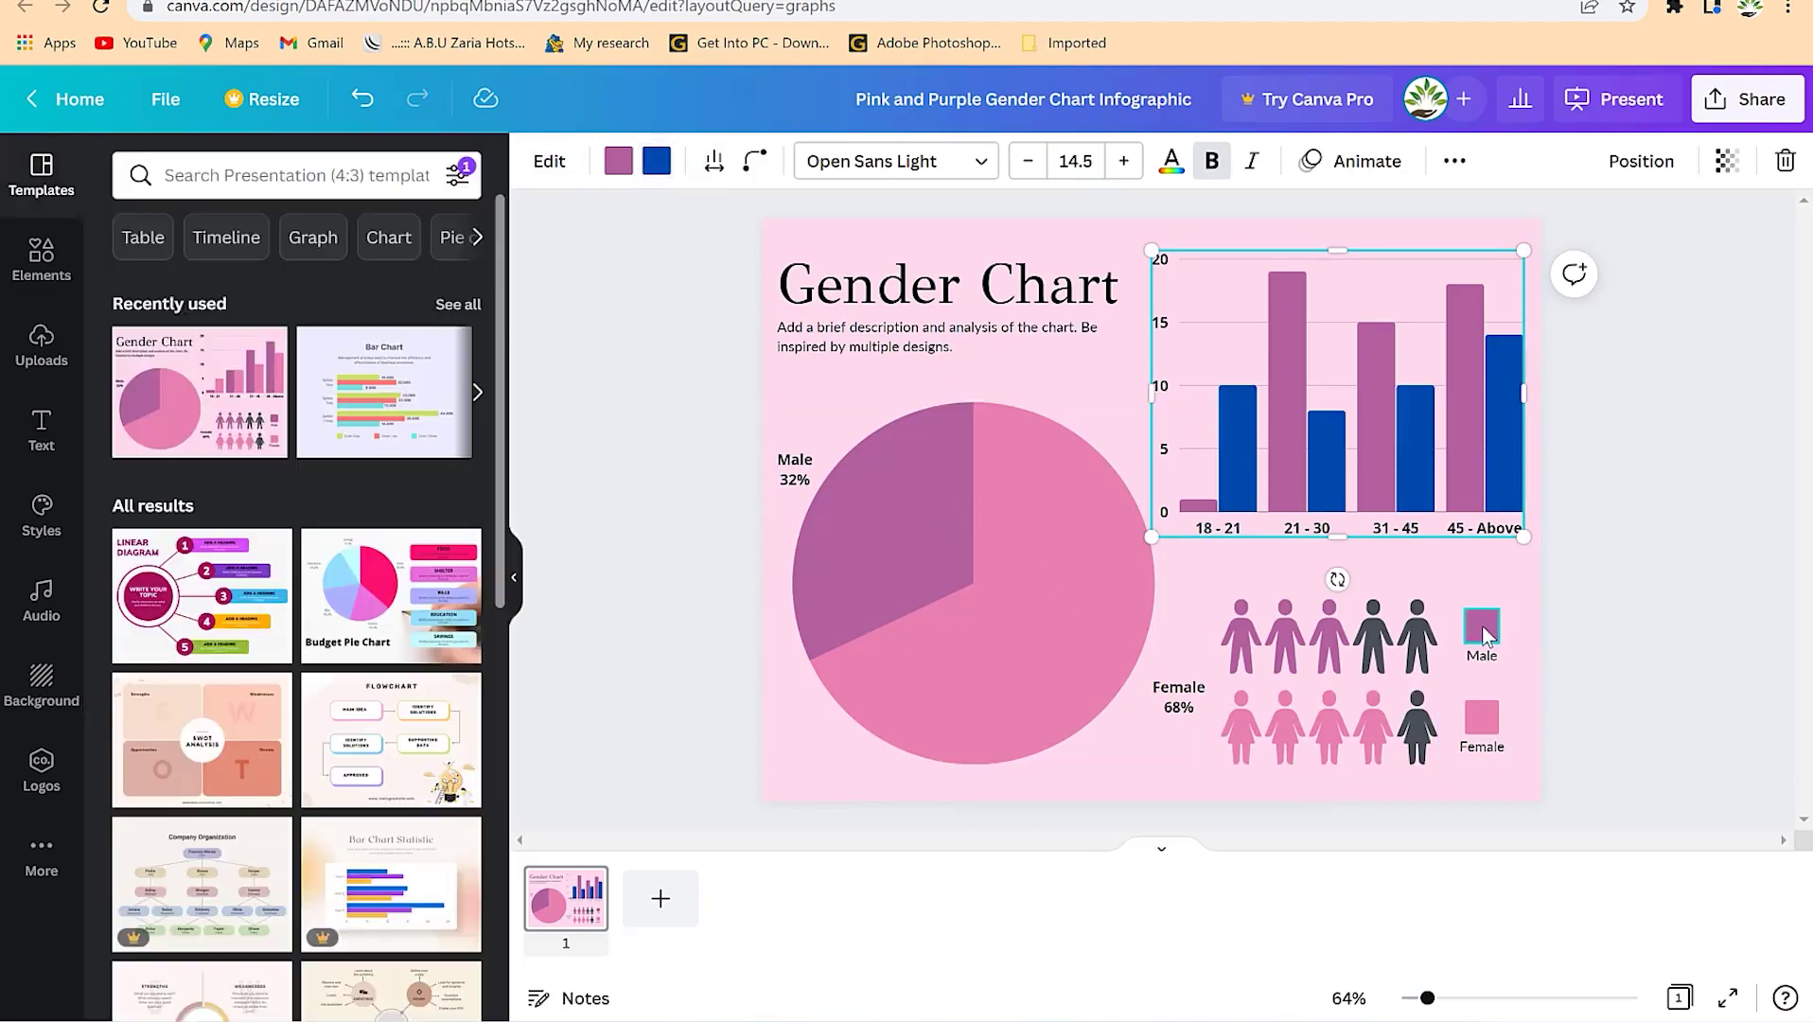
Recolour the pie chart's larger Female 68% slice dark blue.
left_click(975, 515)
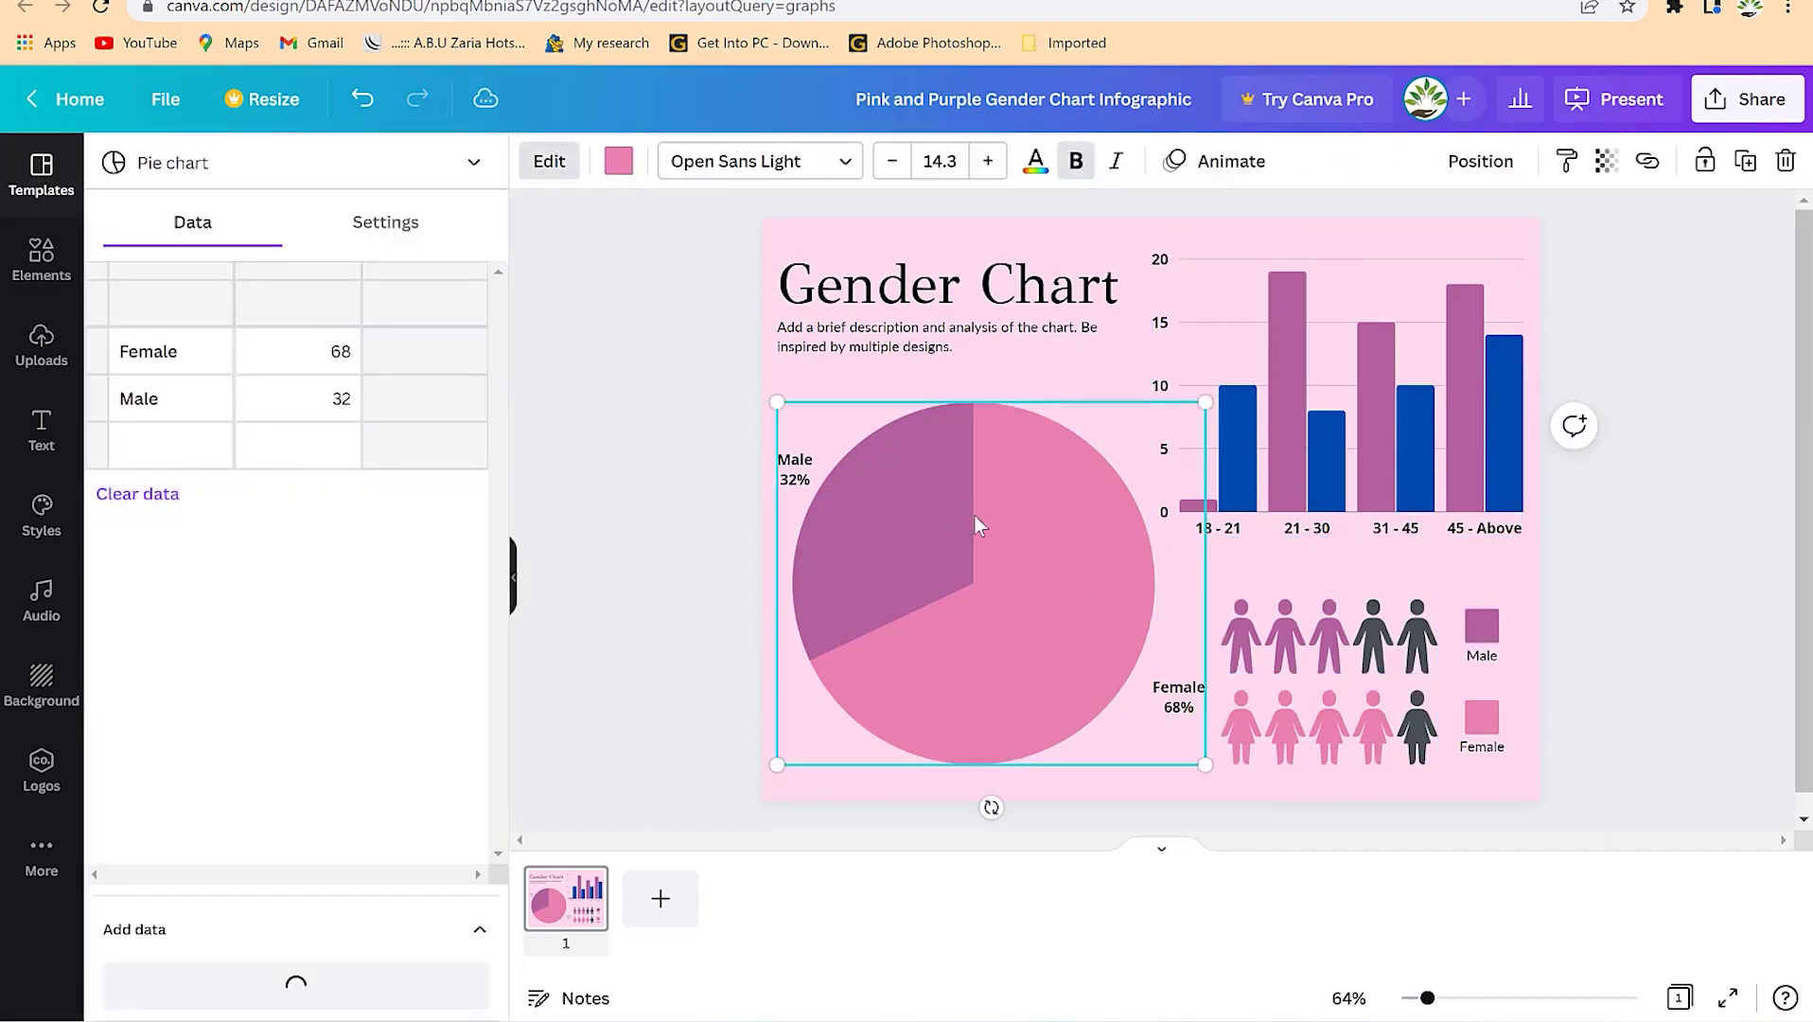
left_click(623, 165)
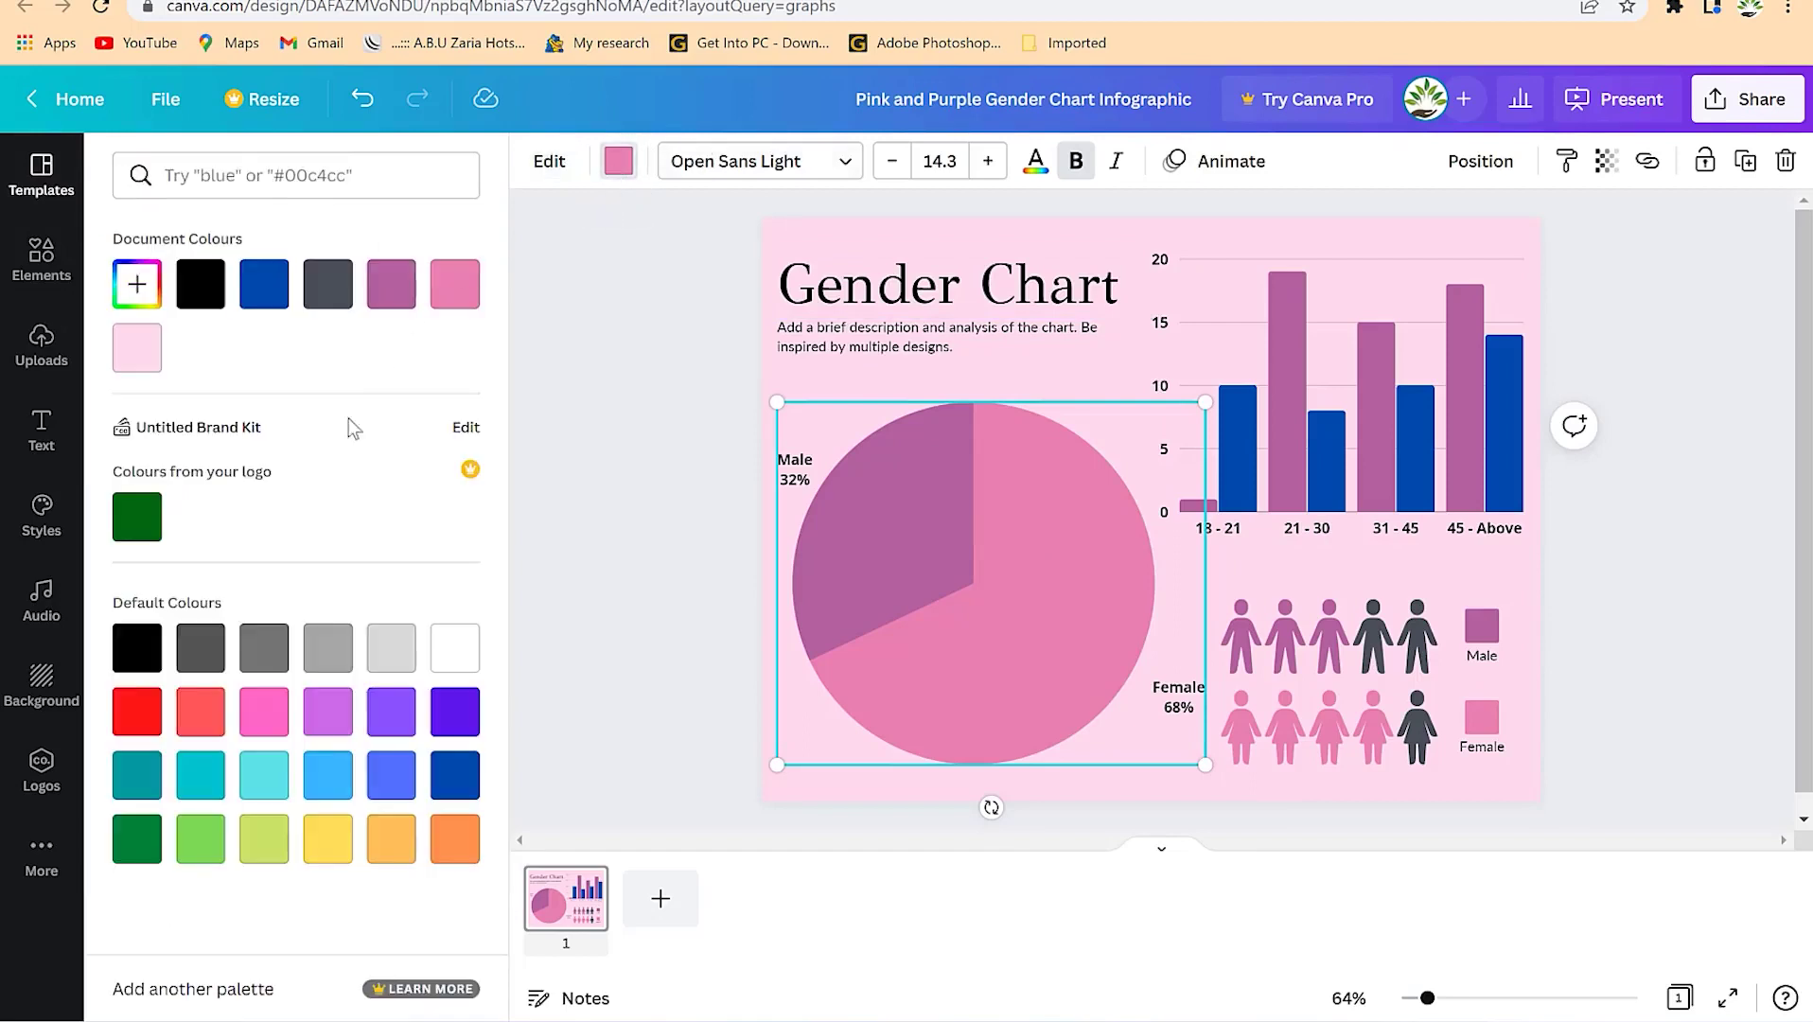
left_click(257, 299)
left_click(946, 530)
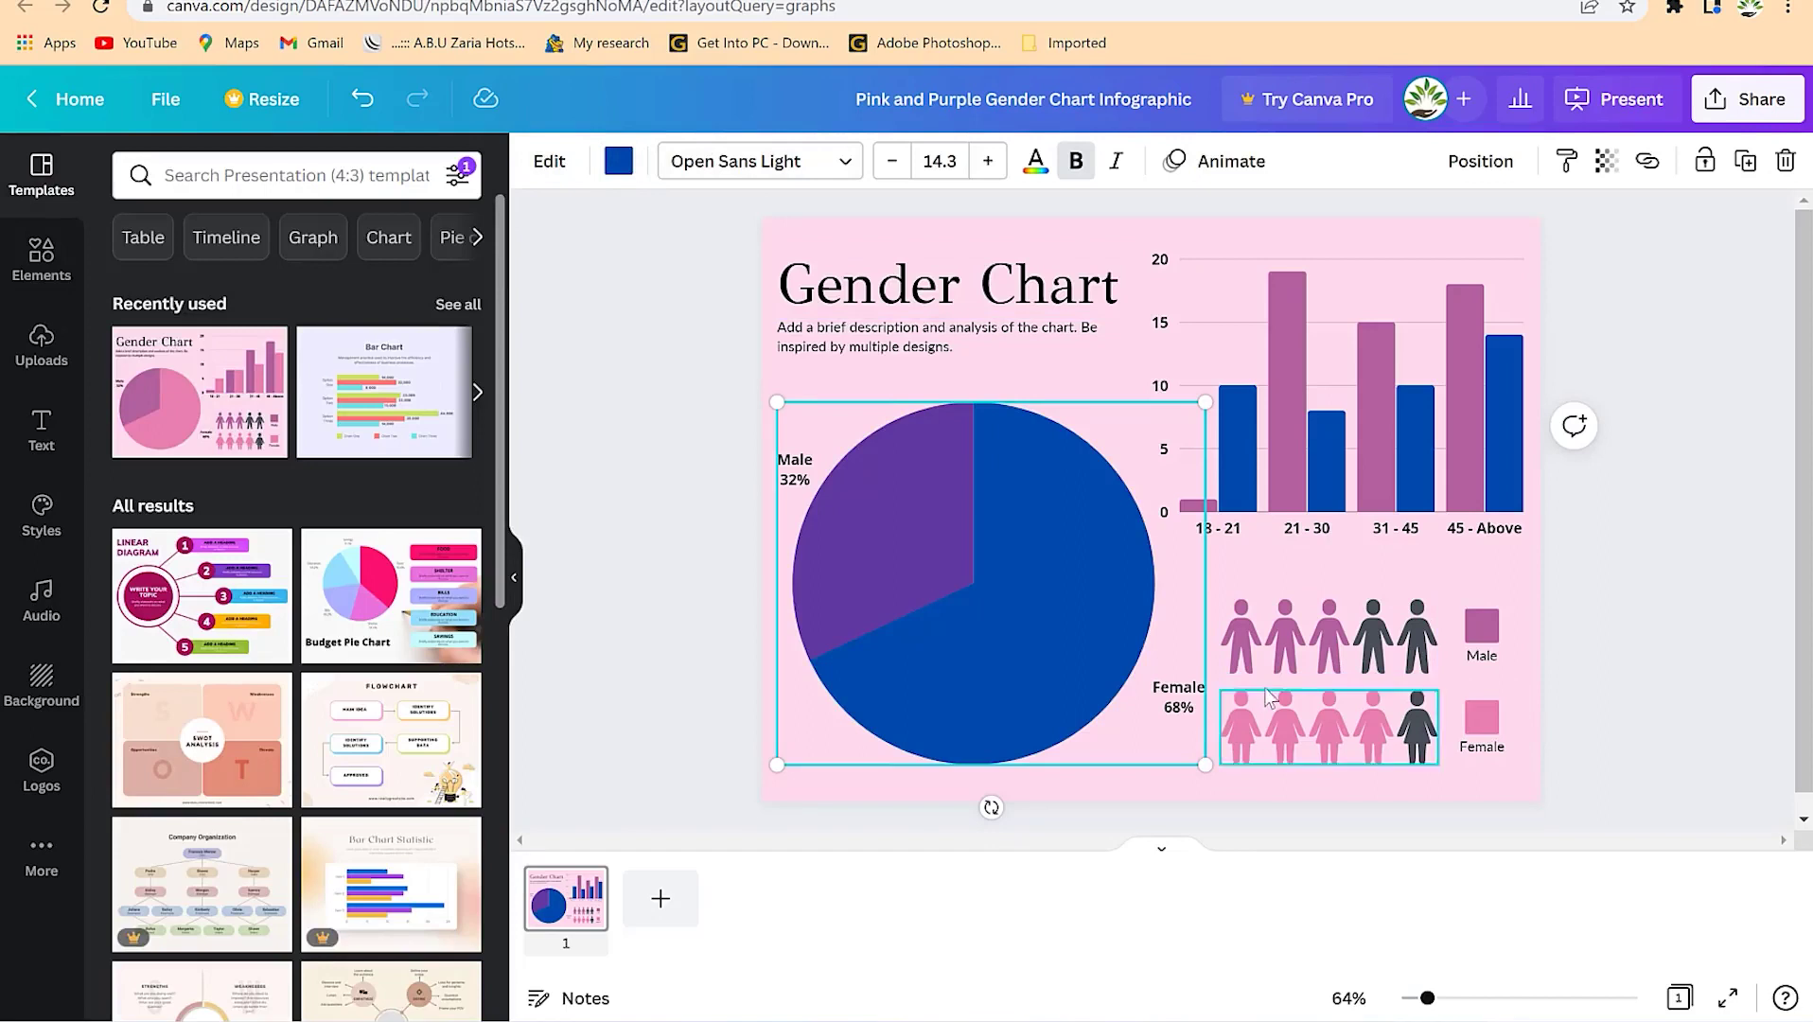
left_click(987, 305)
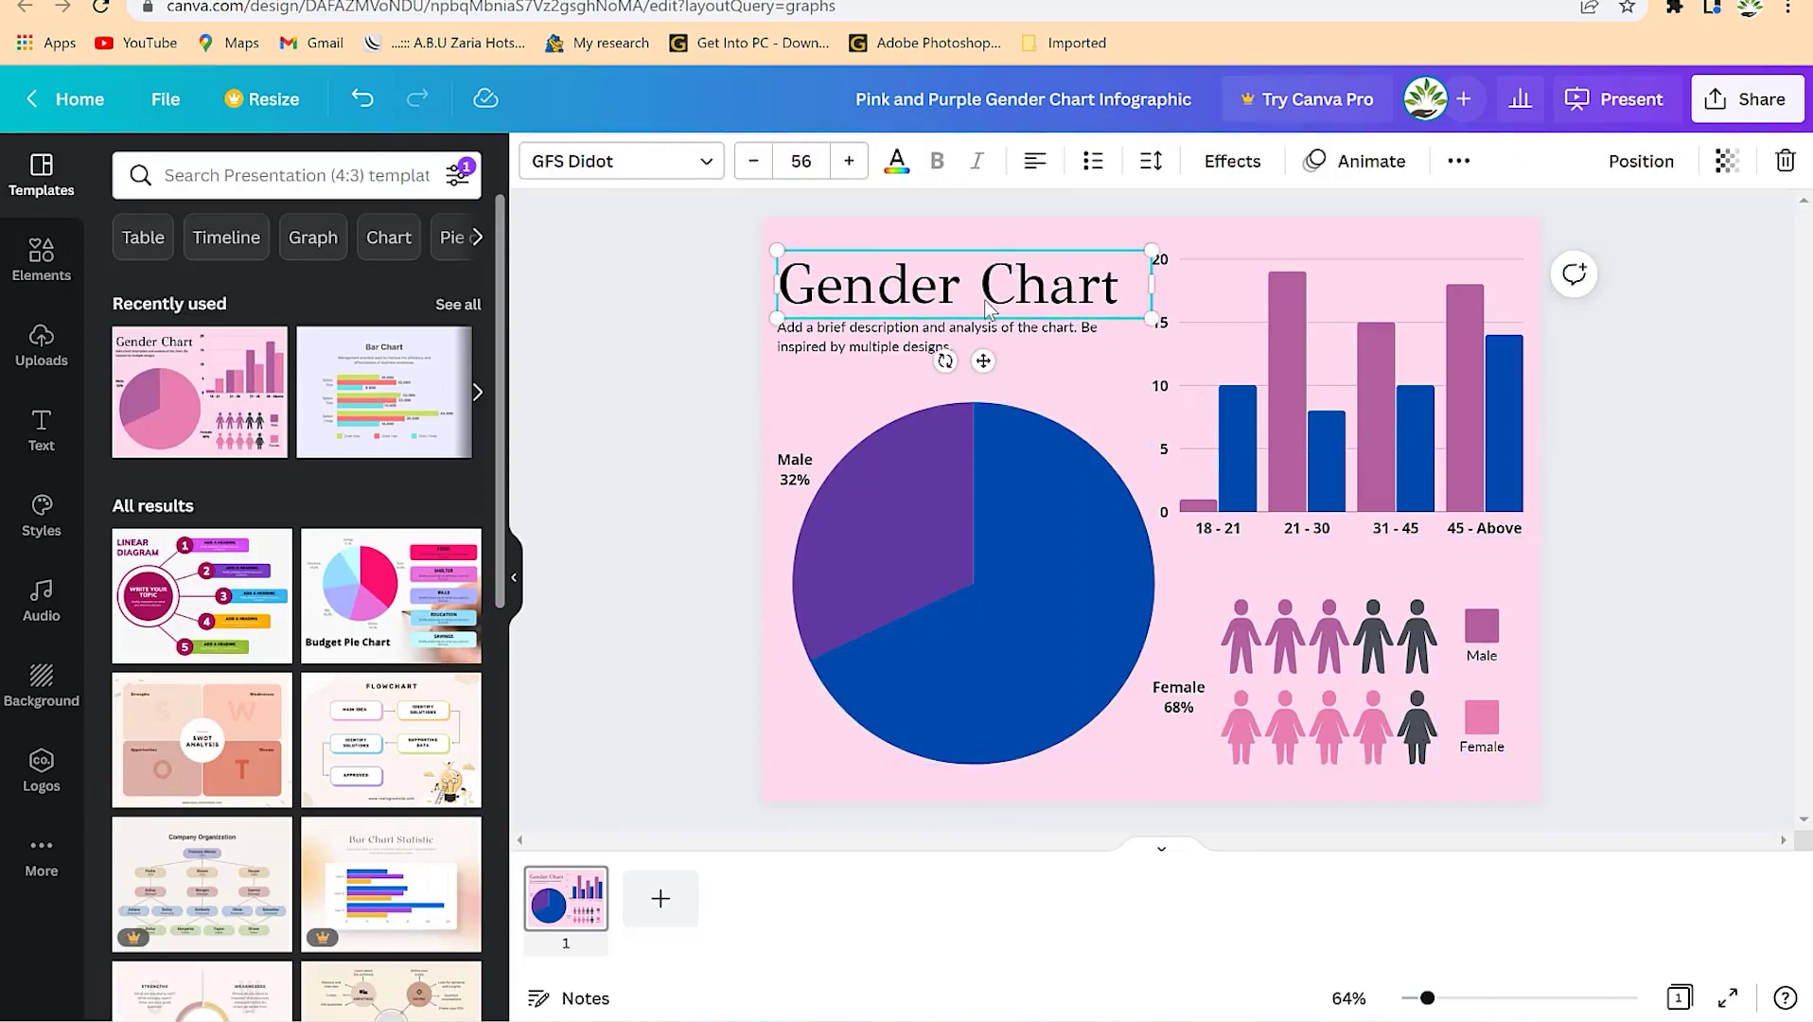
Retitle the chart 'Gender variation' and shrink its font size by four steps.
key("ctrl+a")
double_click(955, 287)
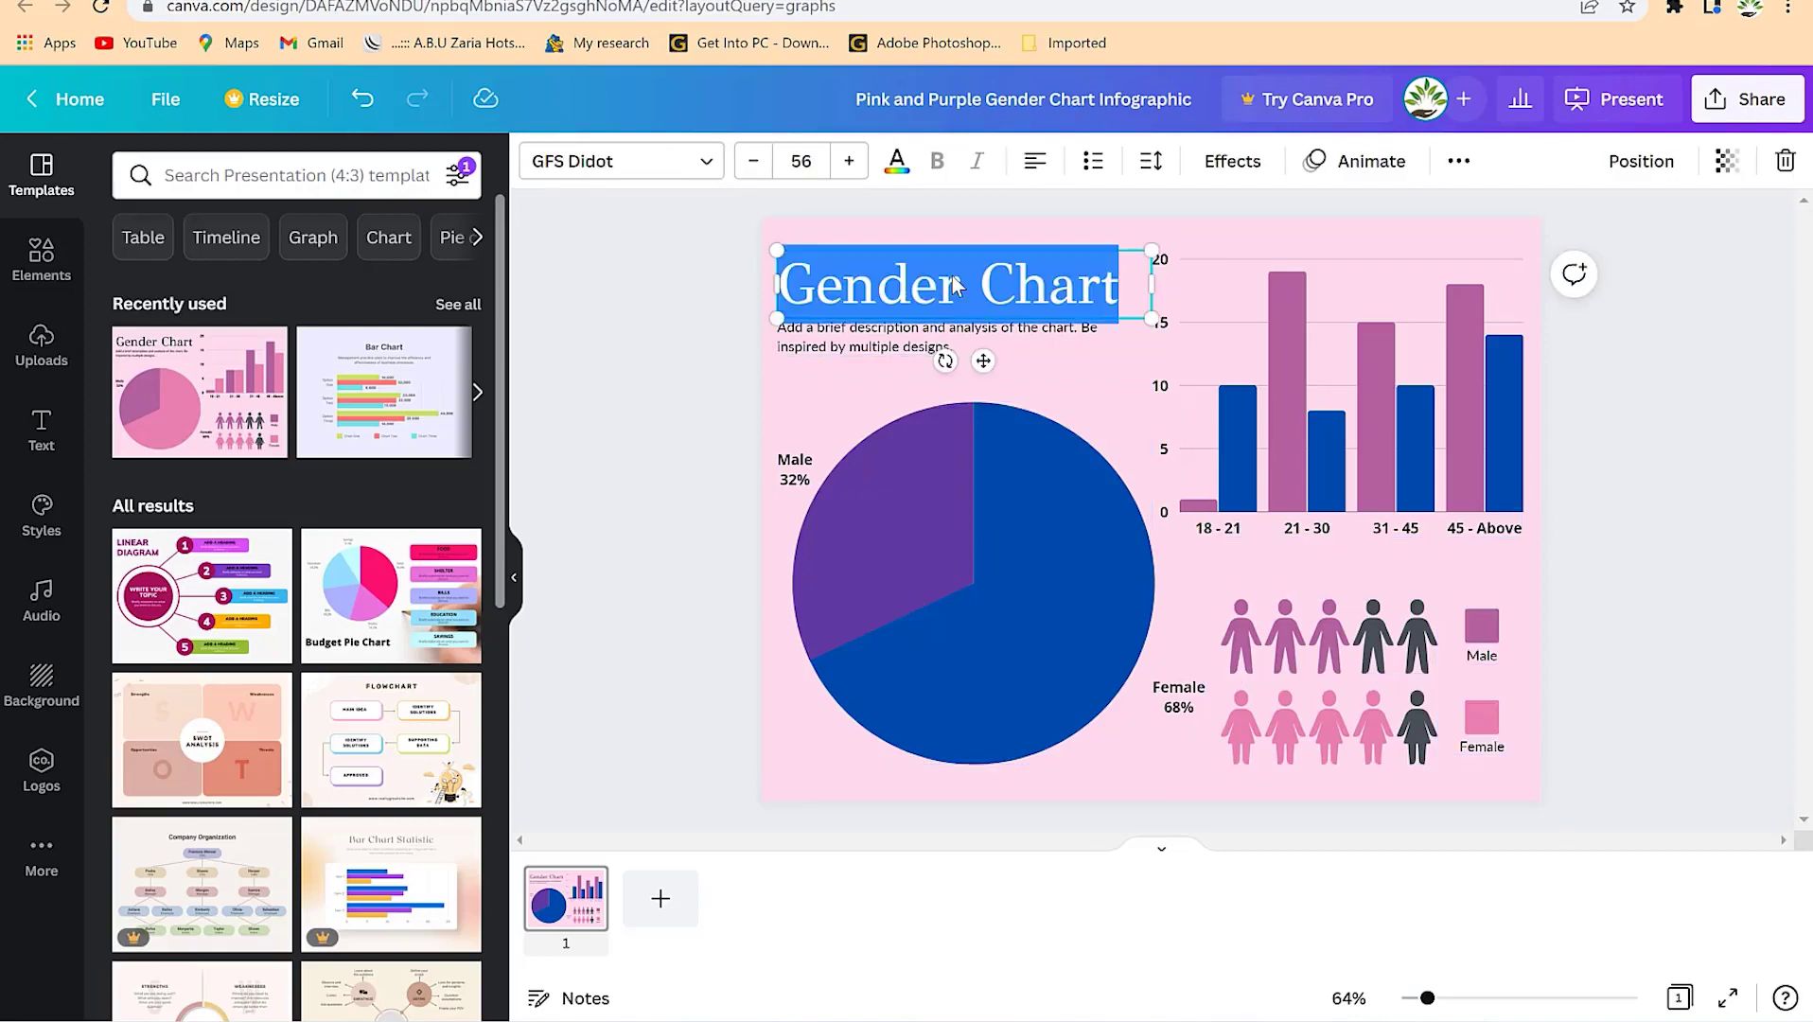
type("Gender variation")
key("ctrl+a")
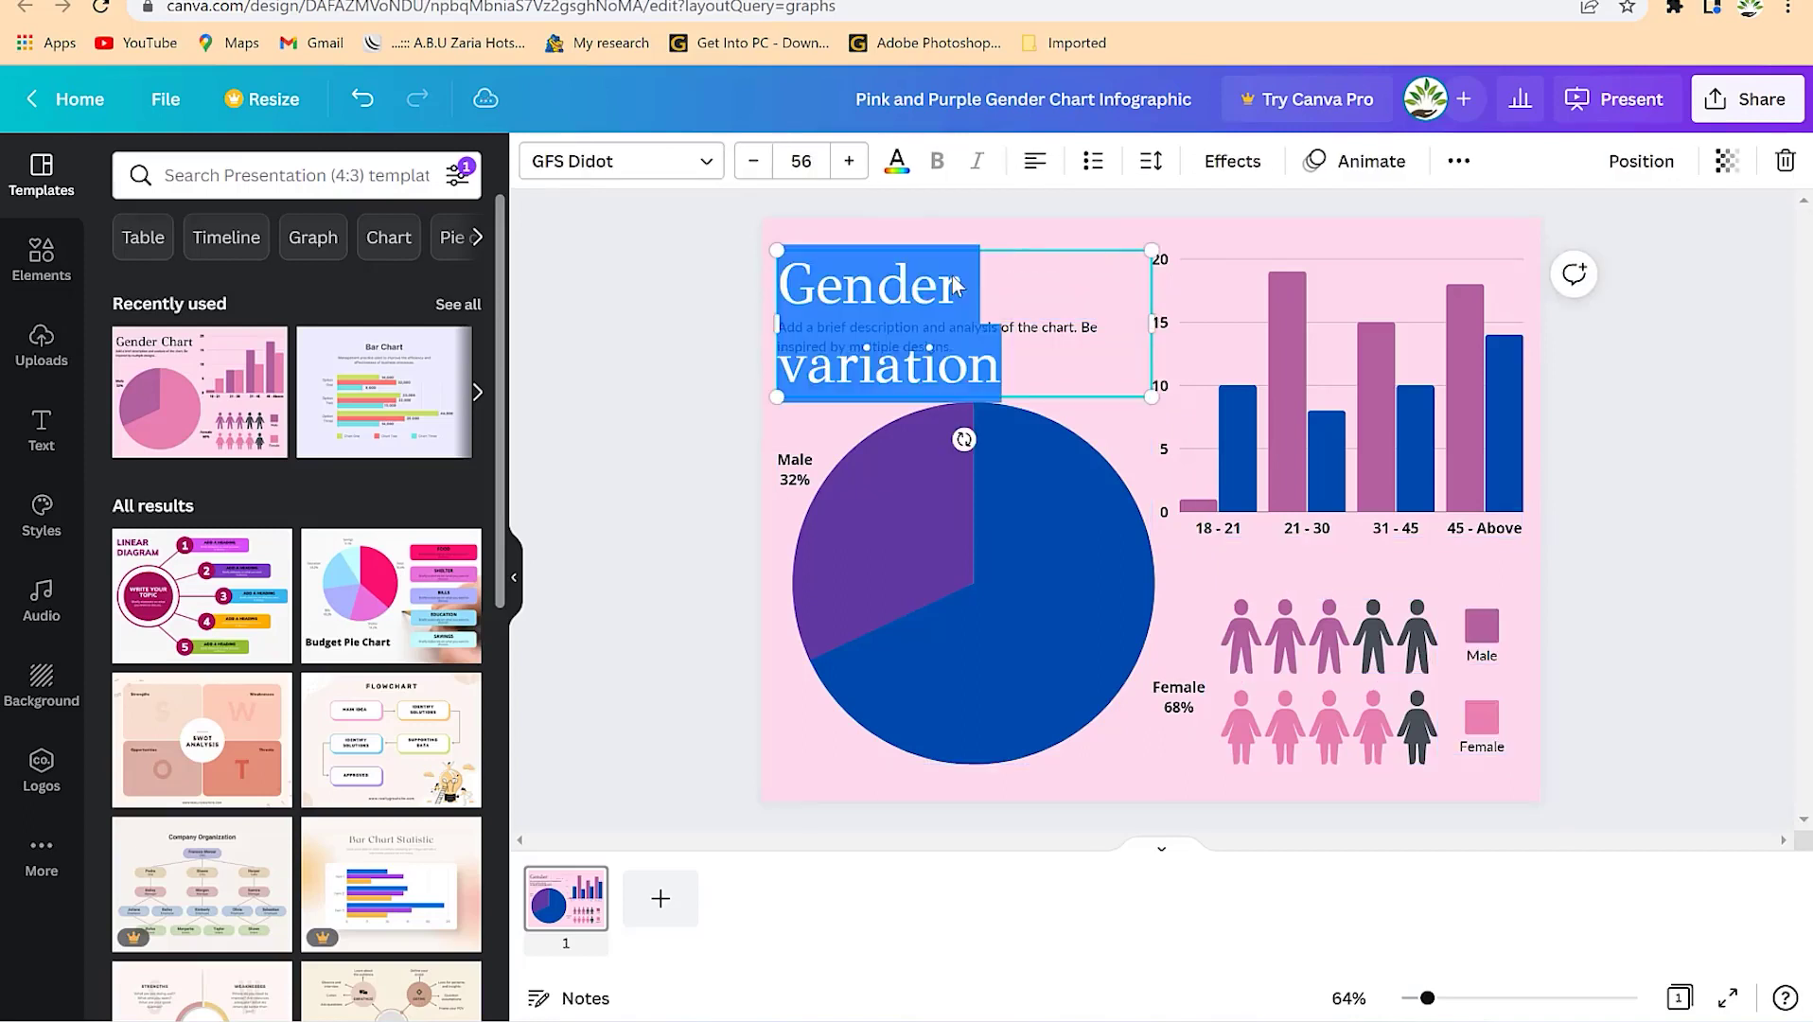
left_click(747, 162)
left_click(747, 163)
left_click(747, 163)
left_click(748, 163)
left_click(748, 163)
left_click(748, 163)
left_click(747, 163)
Change the page background from pink to white.
left_click(1372, 426)
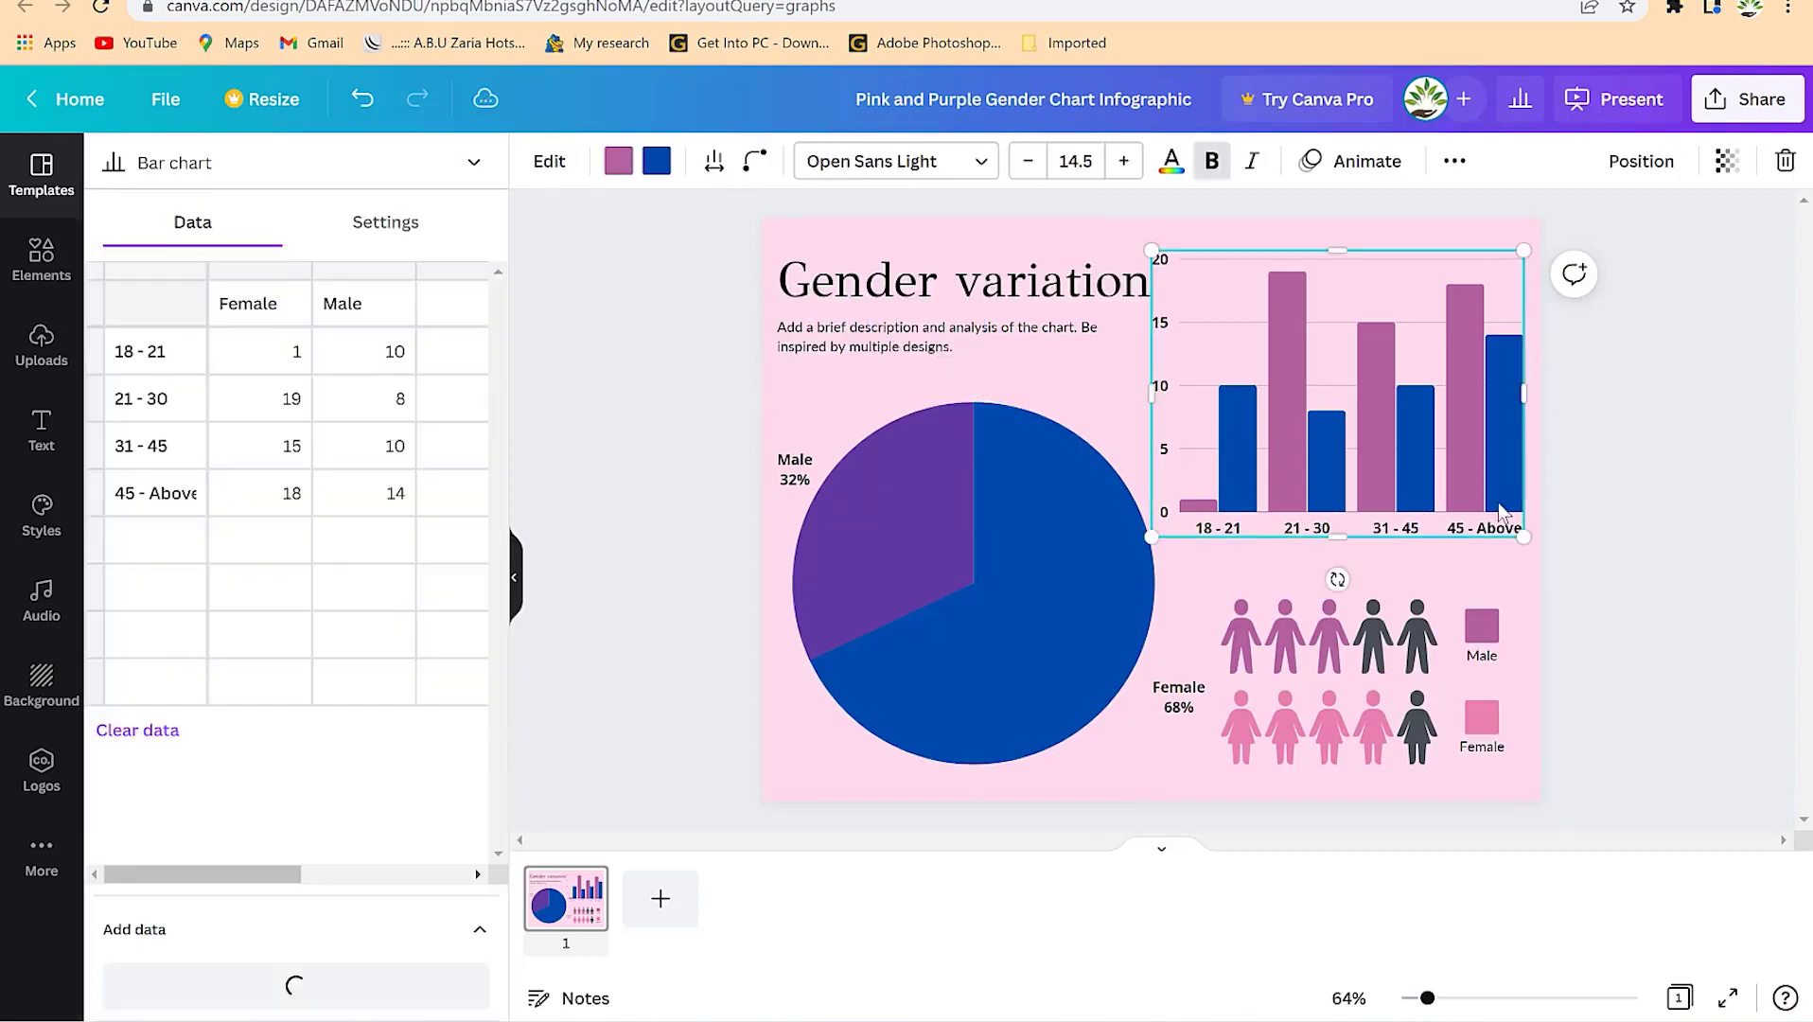
left_click(793, 398)
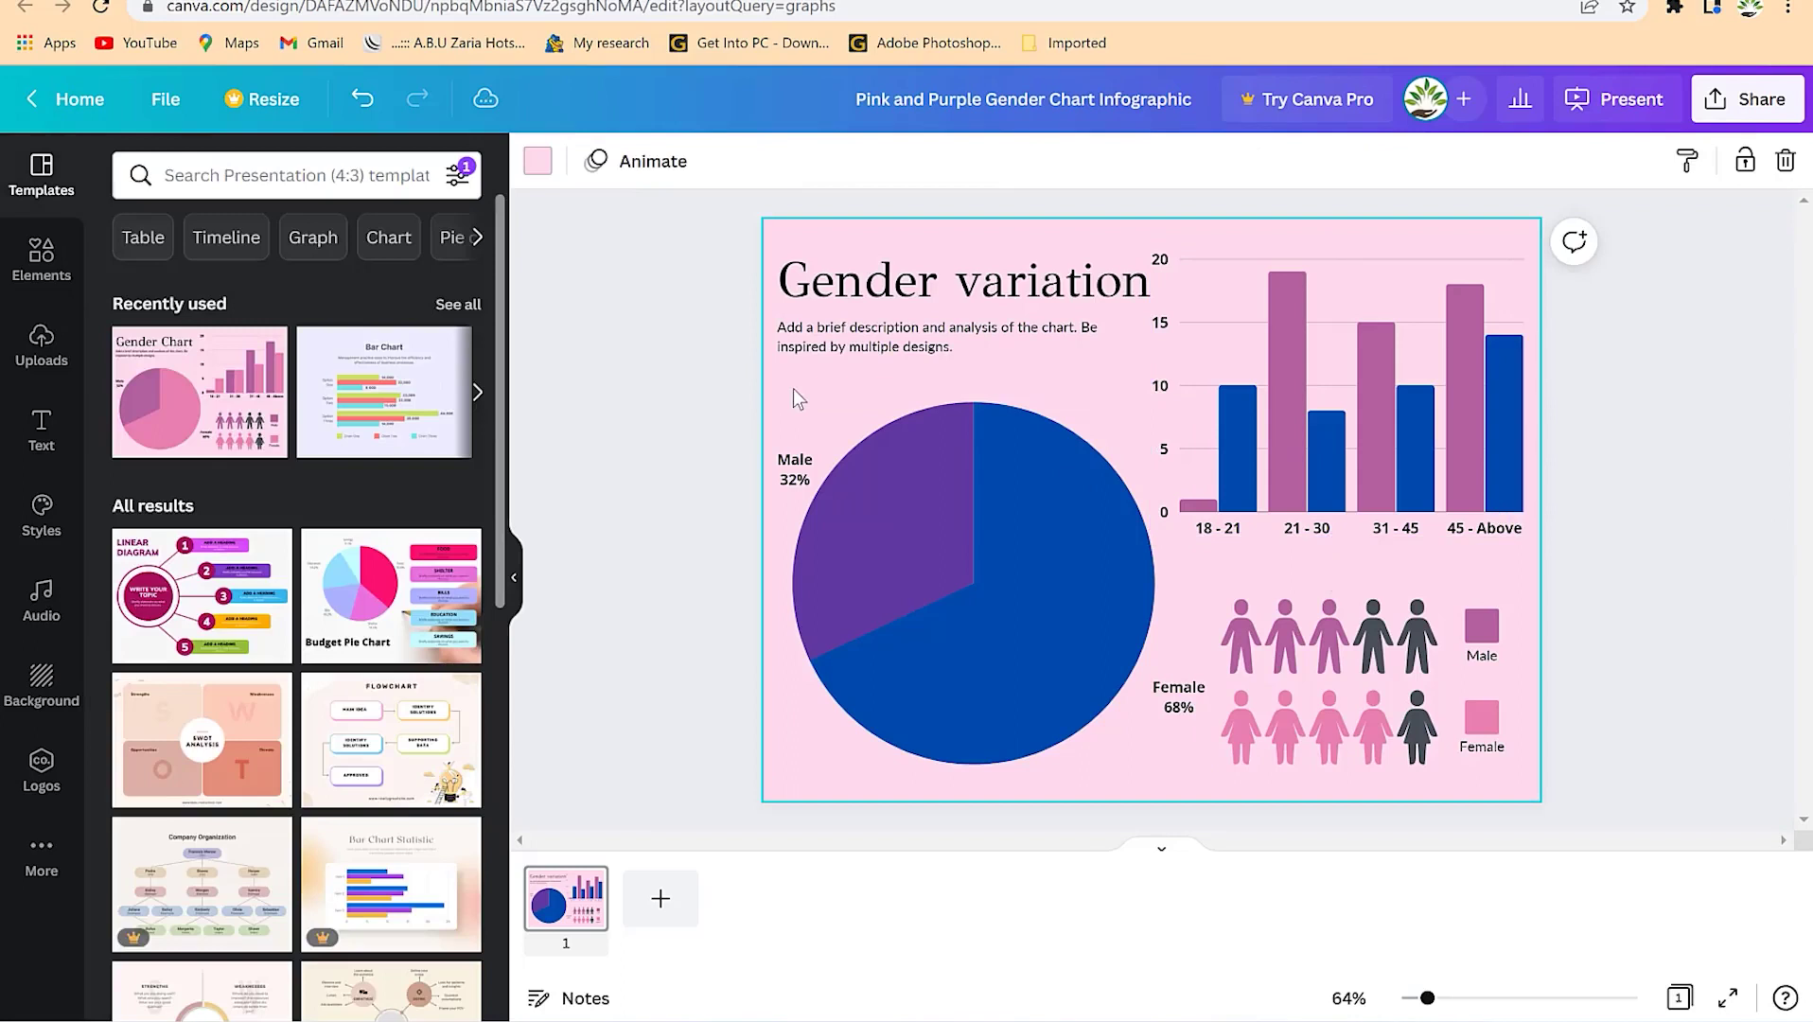
left_click(538, 161)
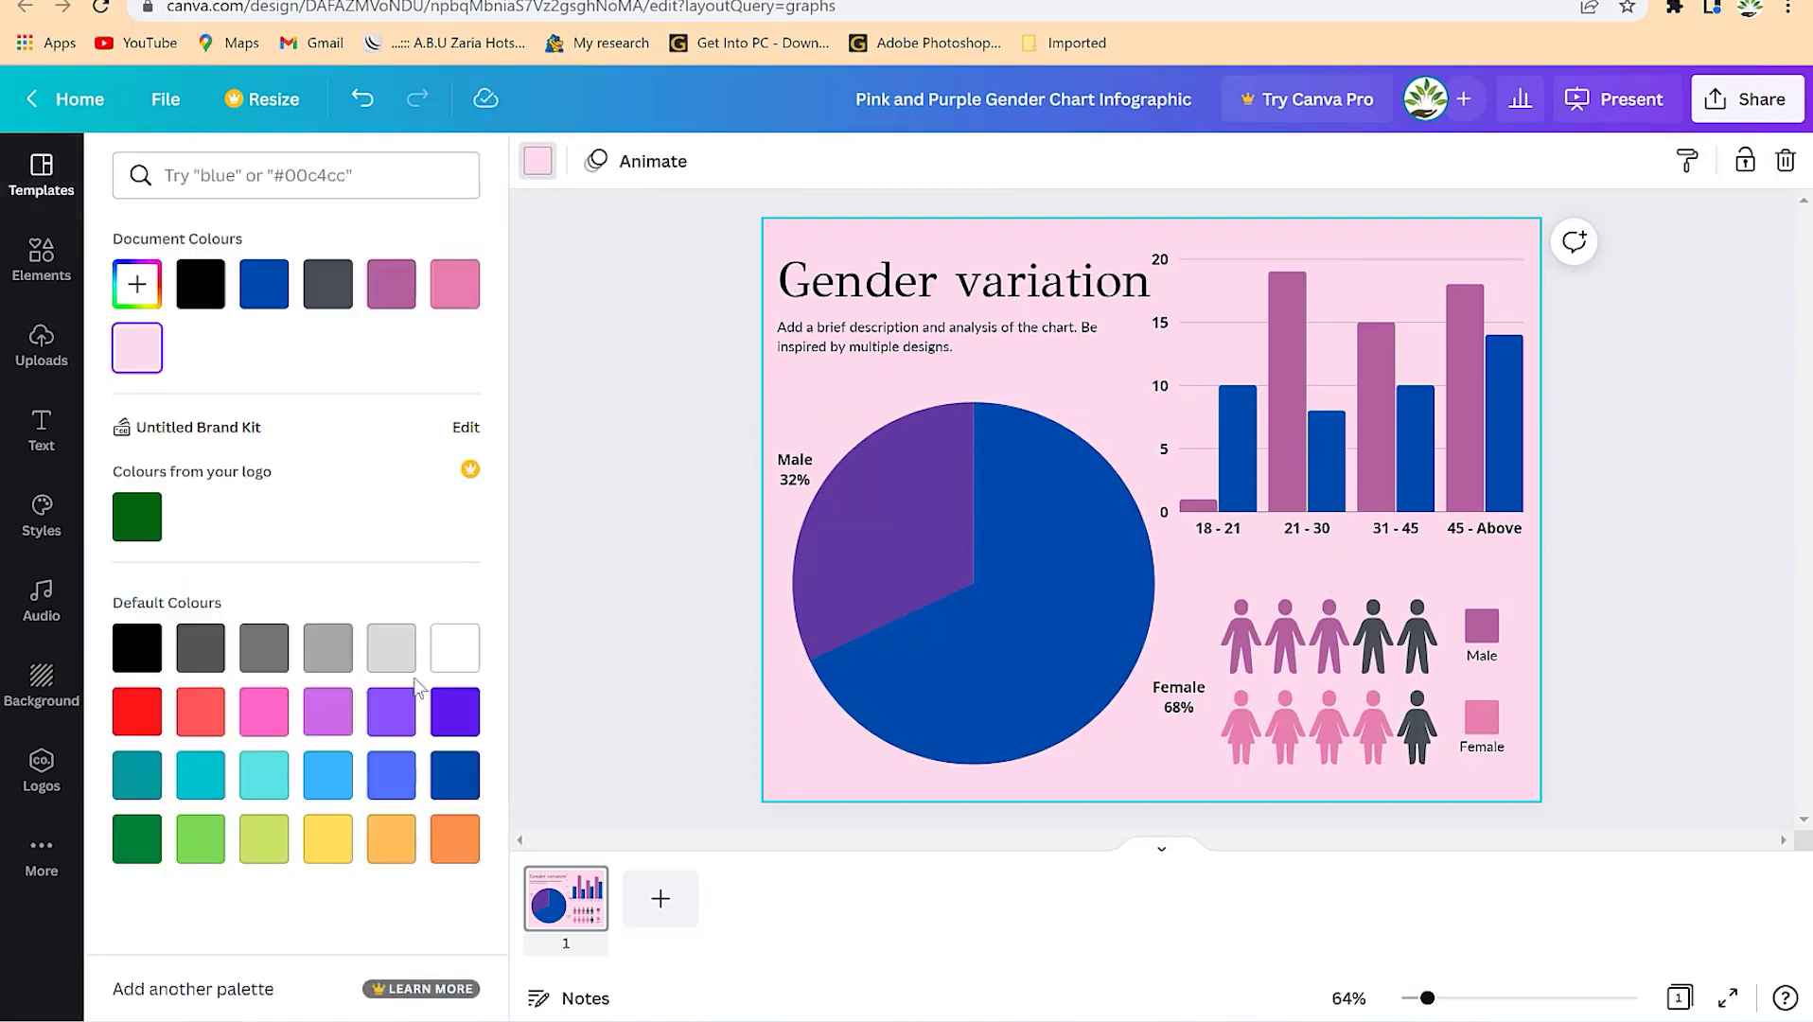
left_click(454, 648)
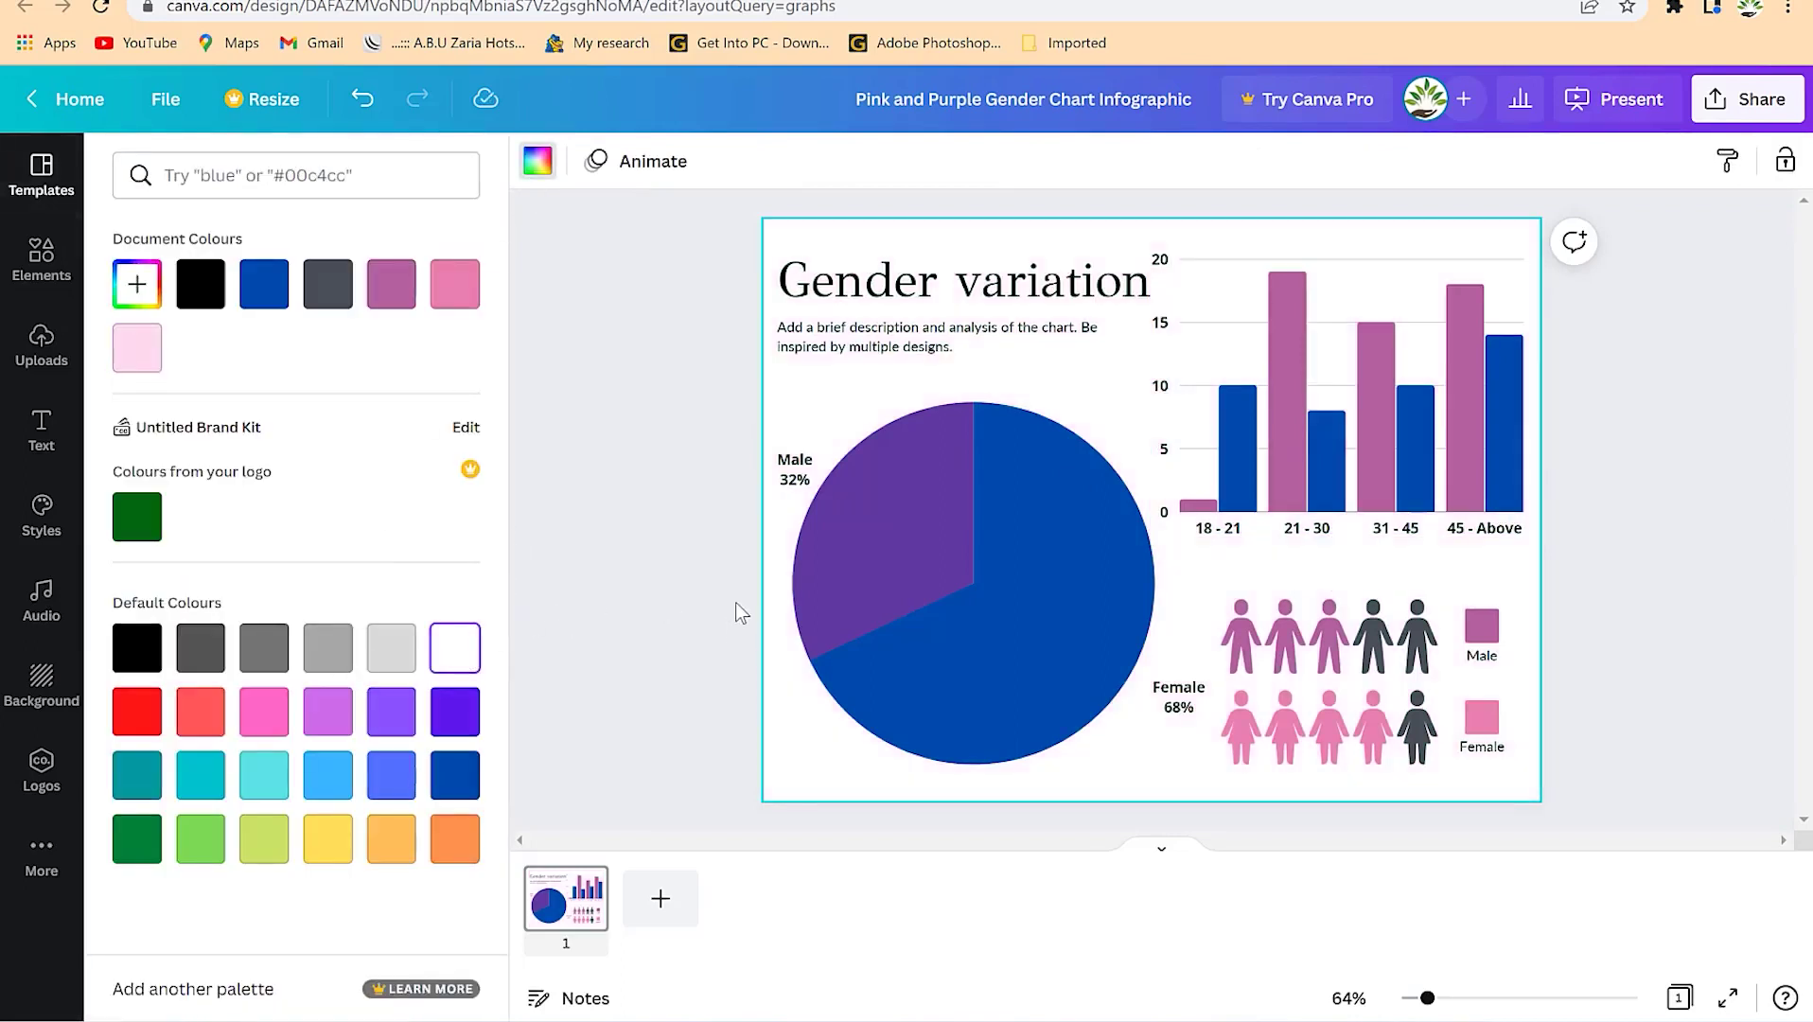
left_click(735, 602)
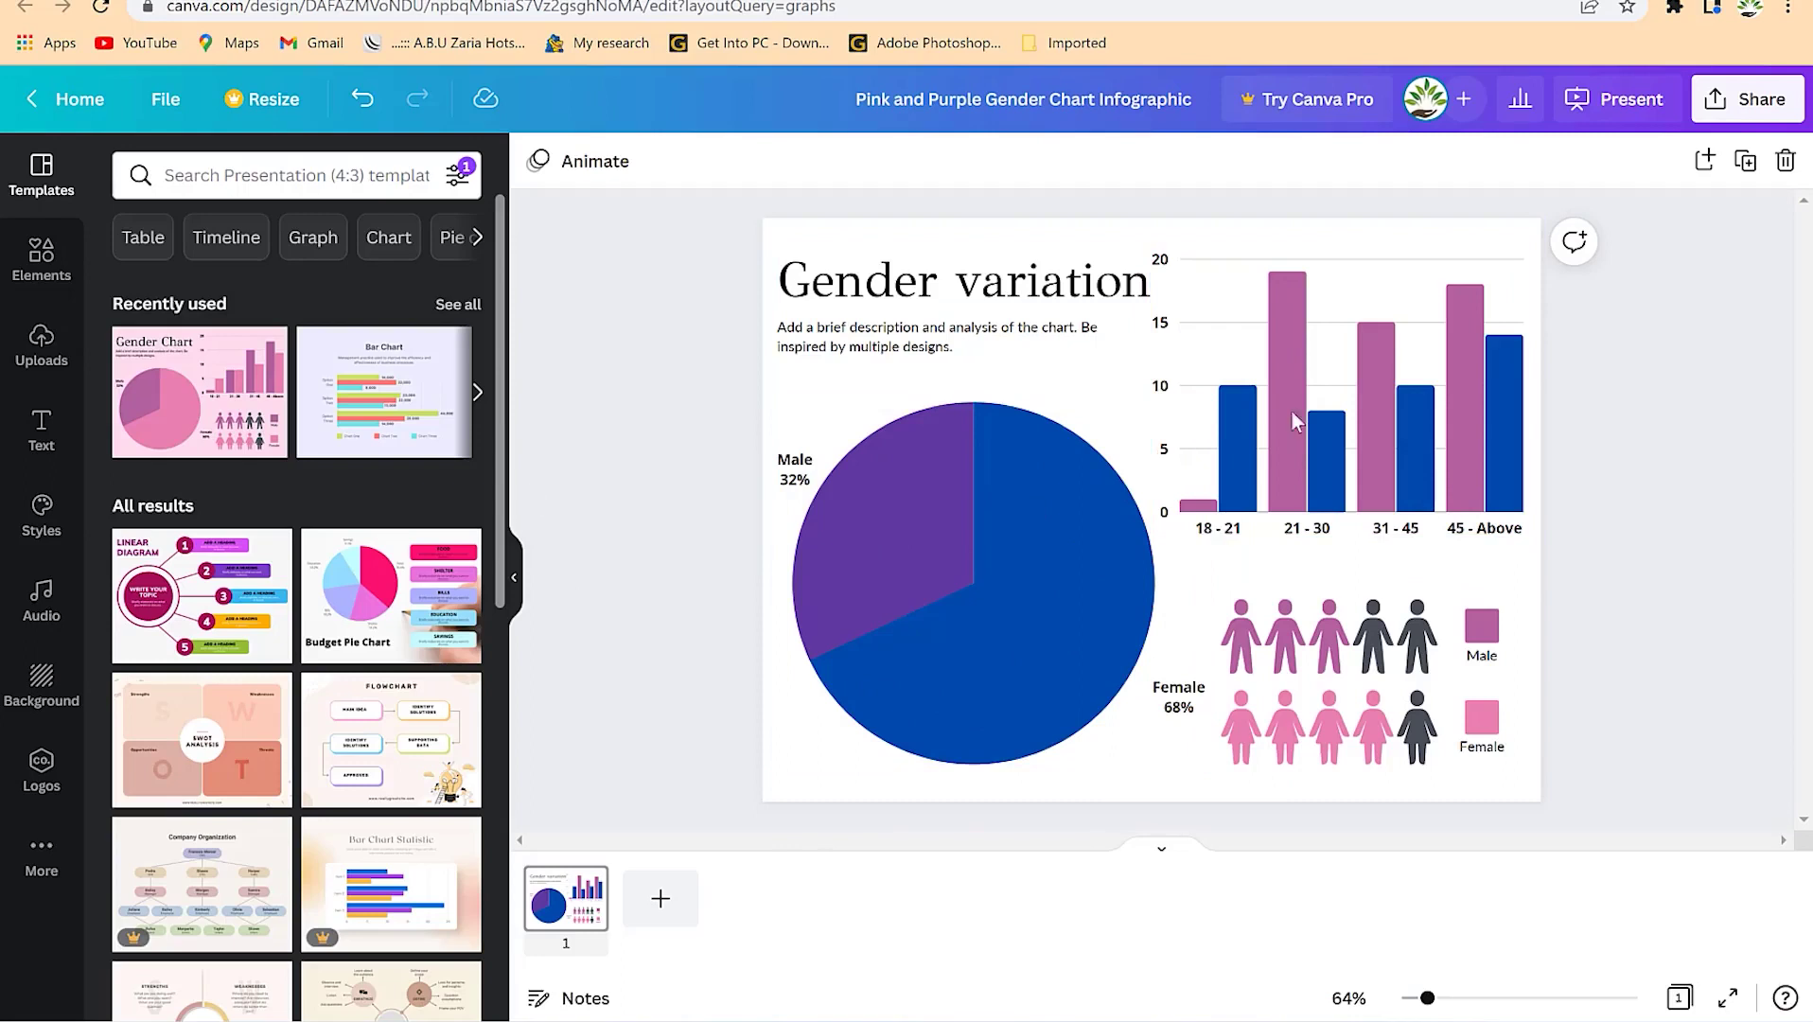
left_click(1271, 477)
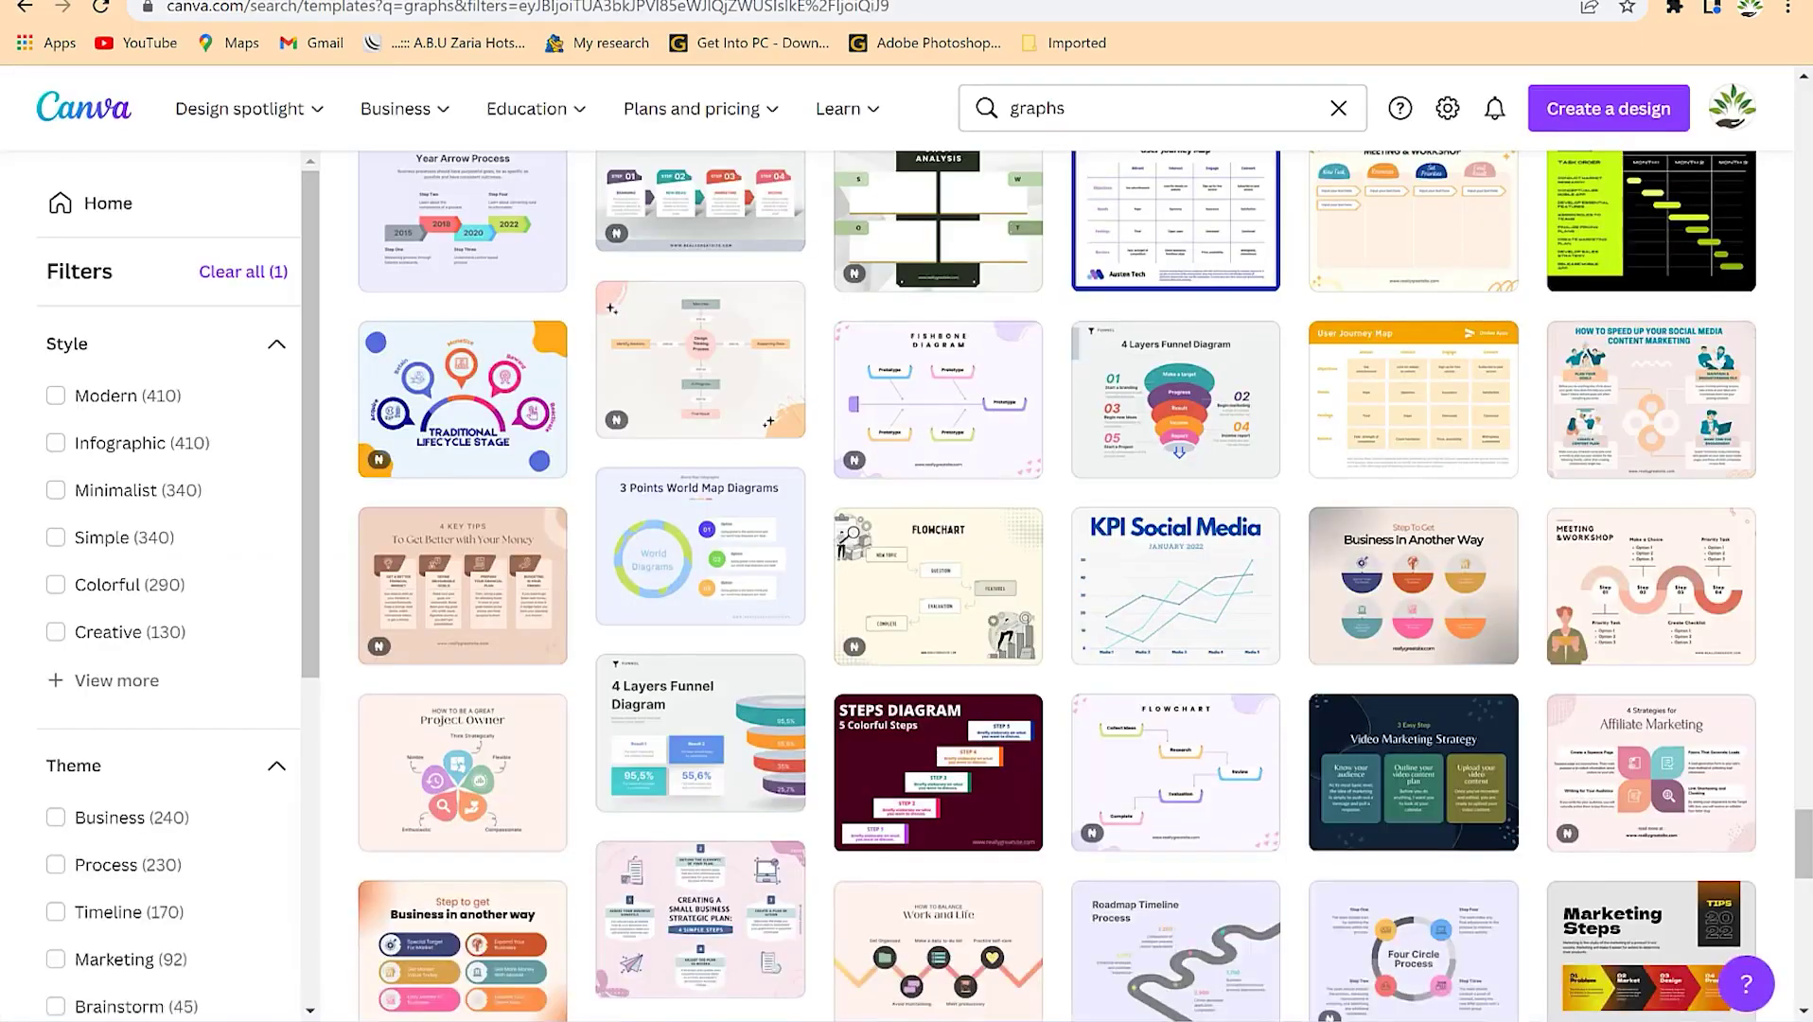
Open the KPI Social Media template from the graphs search results.
scroll(946, 517, "down", 3)
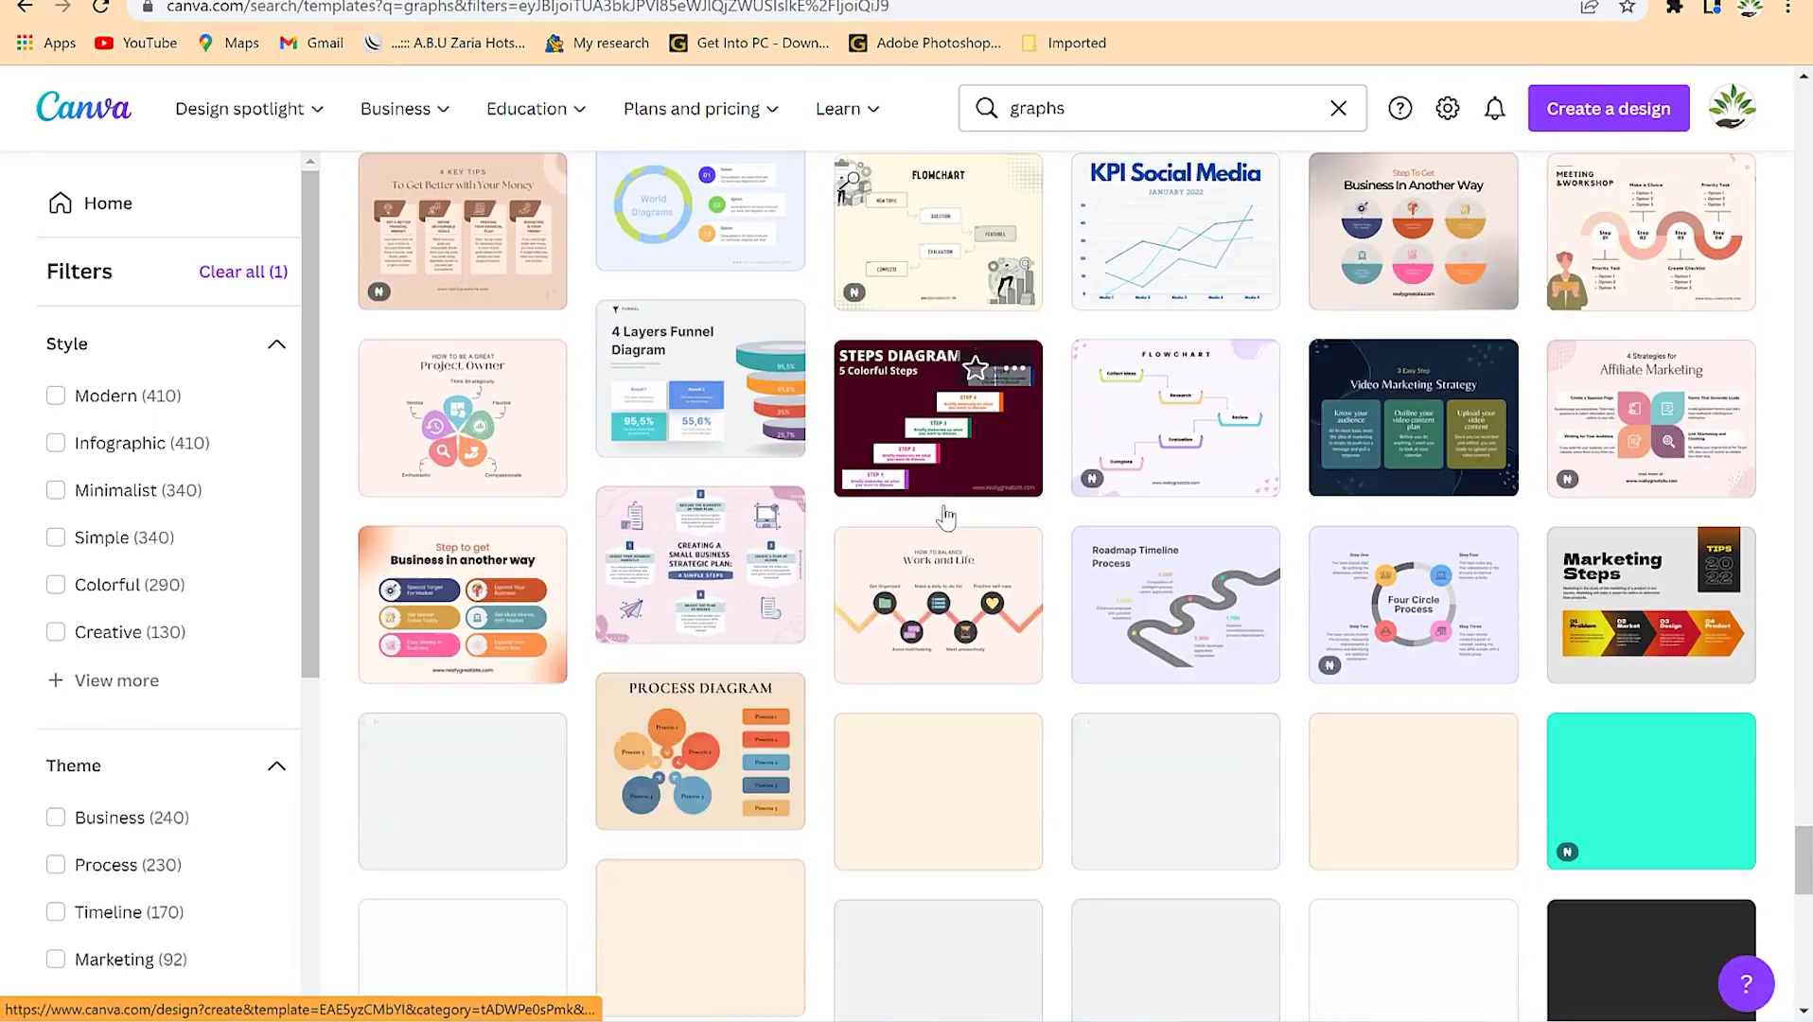
scroll(944, 516, "up", 3)
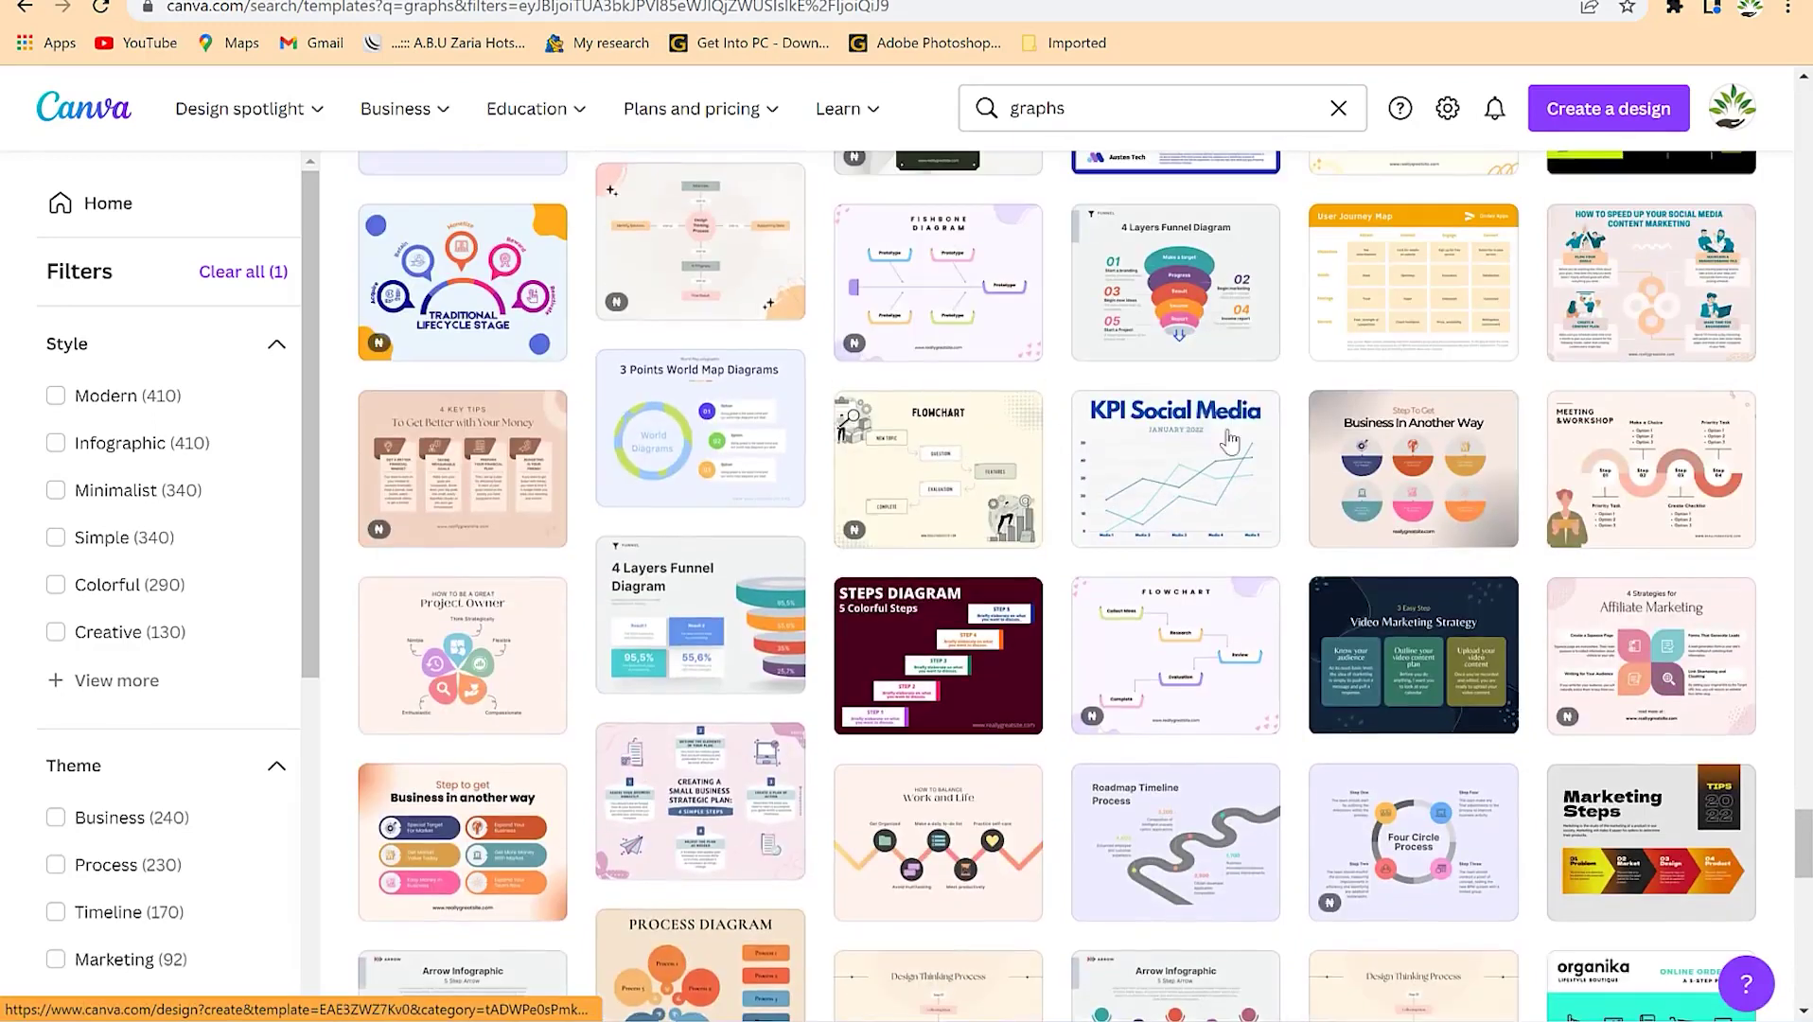
left_click(1170, 494)
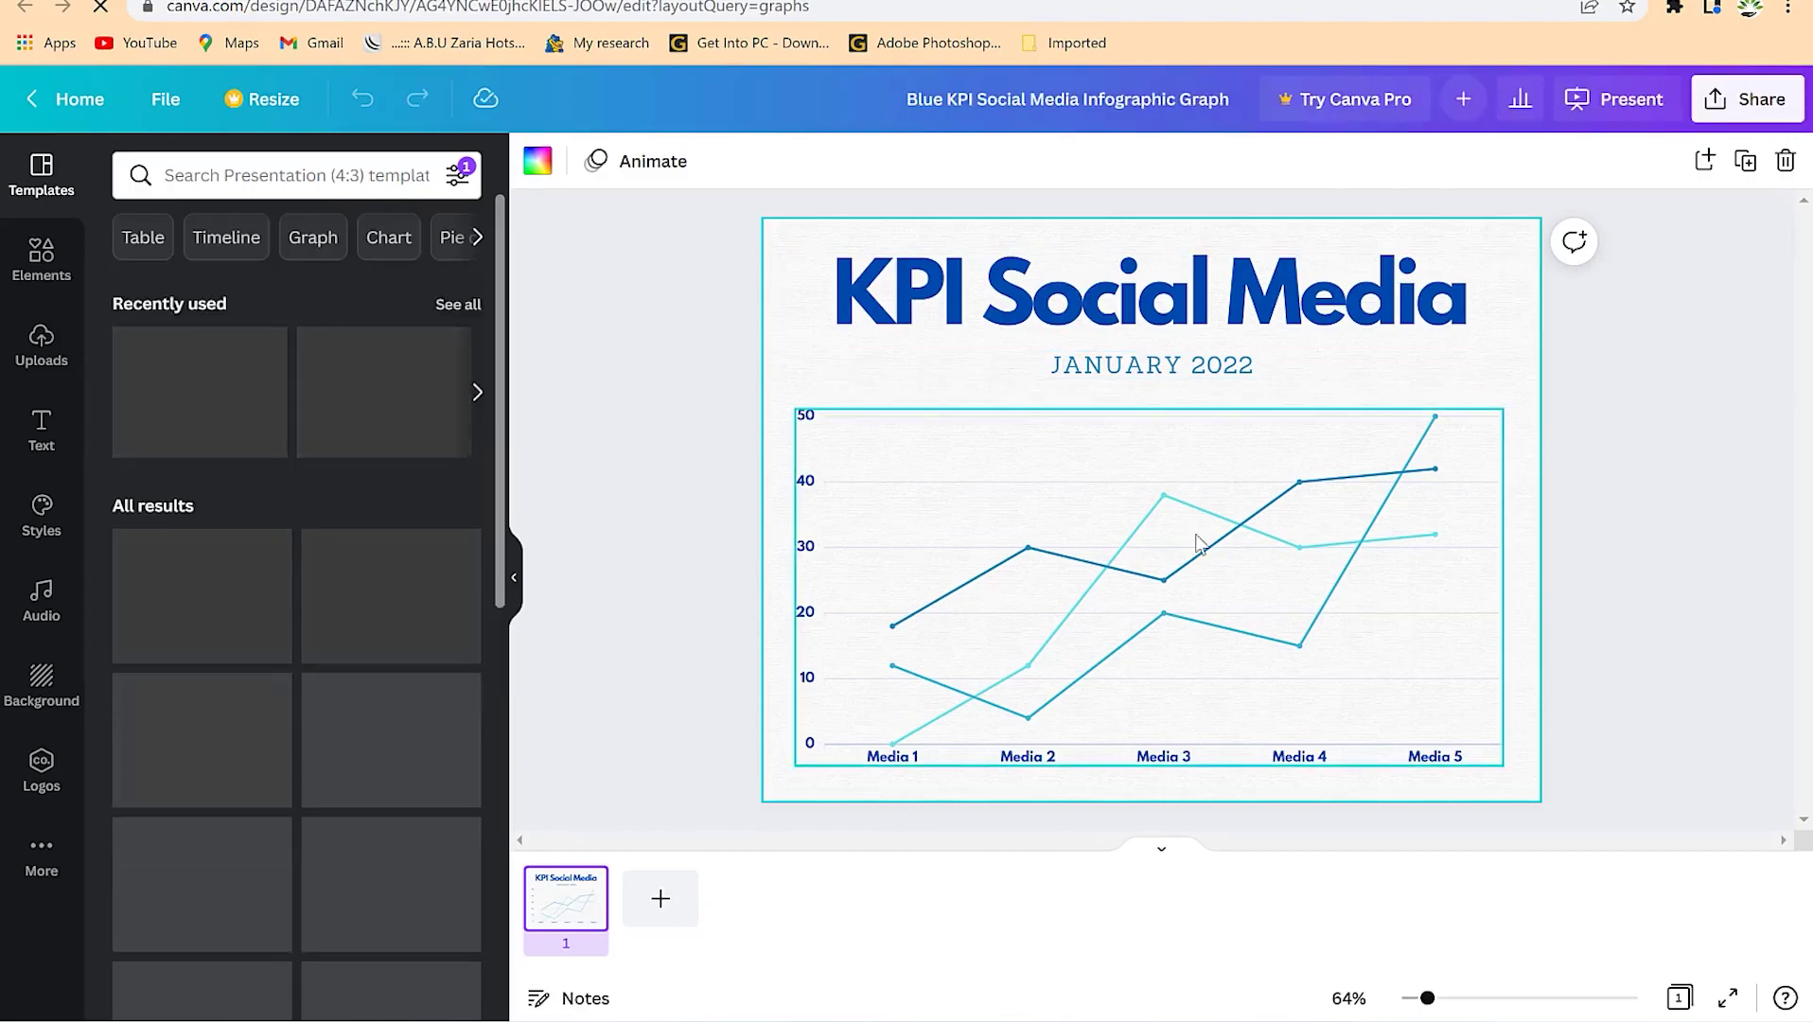
Retitle the chart 'Marketing report' and change Series 1's Media 3 value from 38 to 50.
double_click(1105, 301)
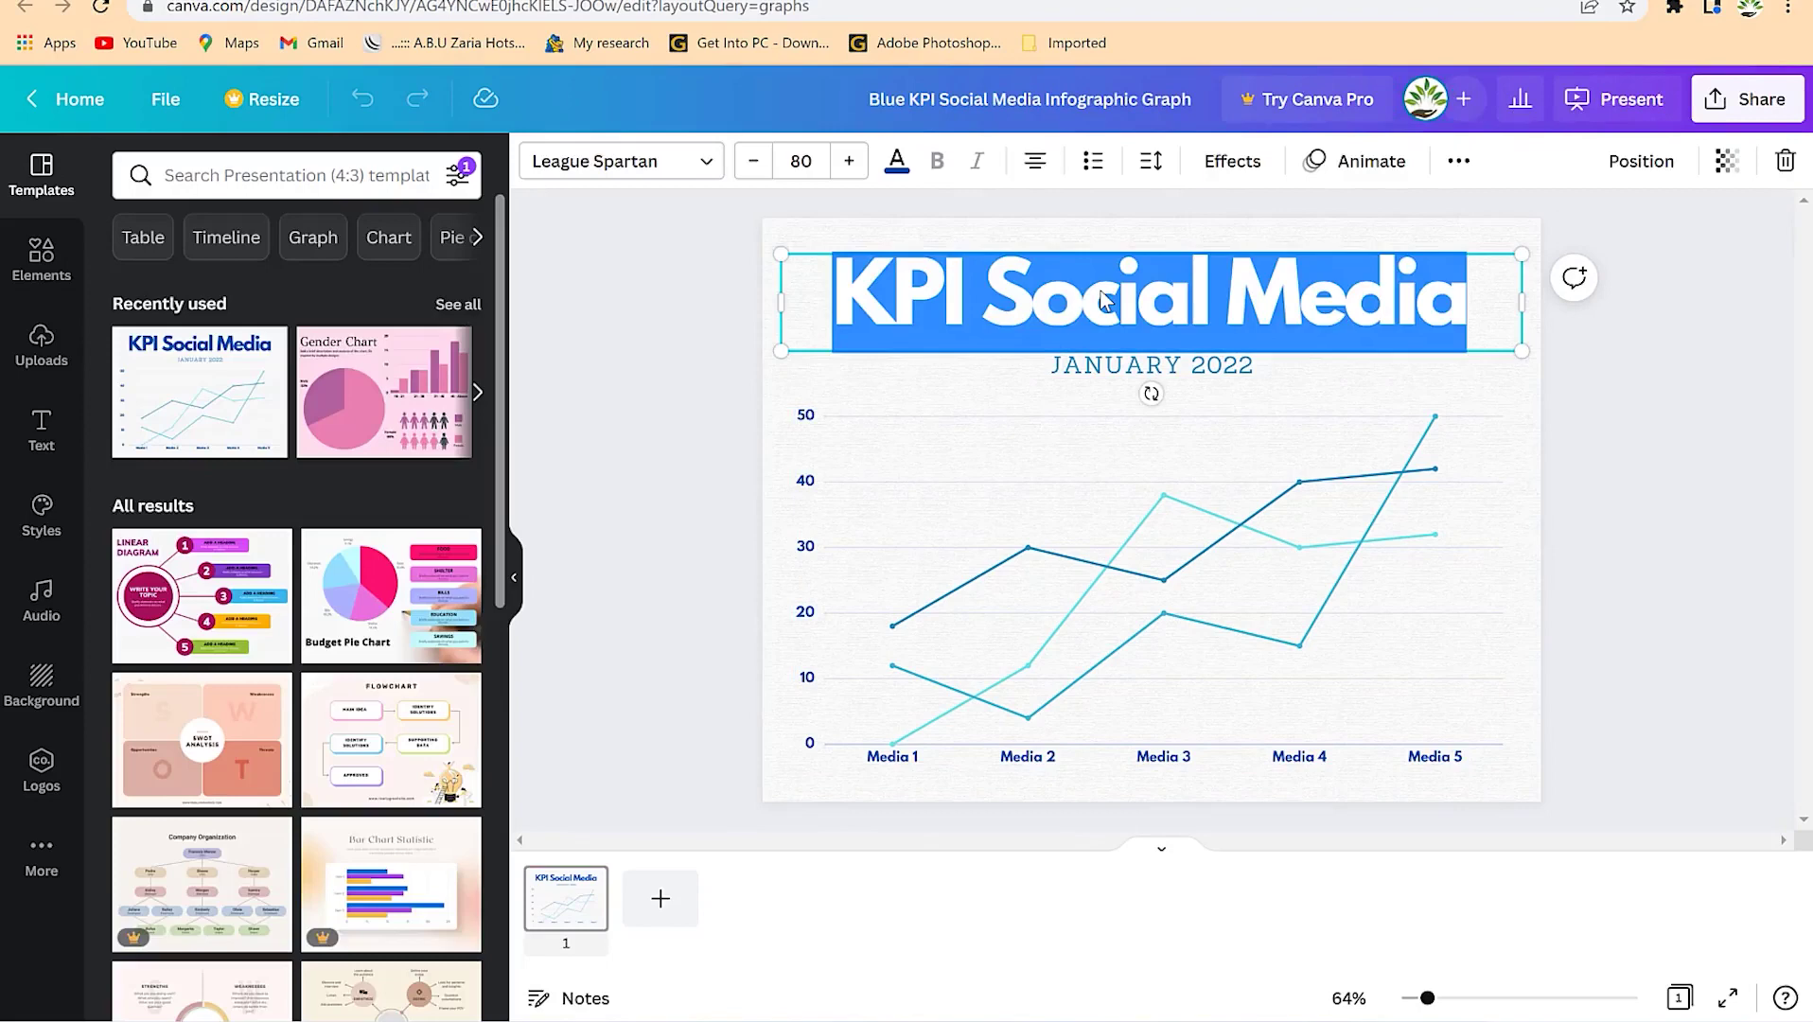
type("Marketing report")
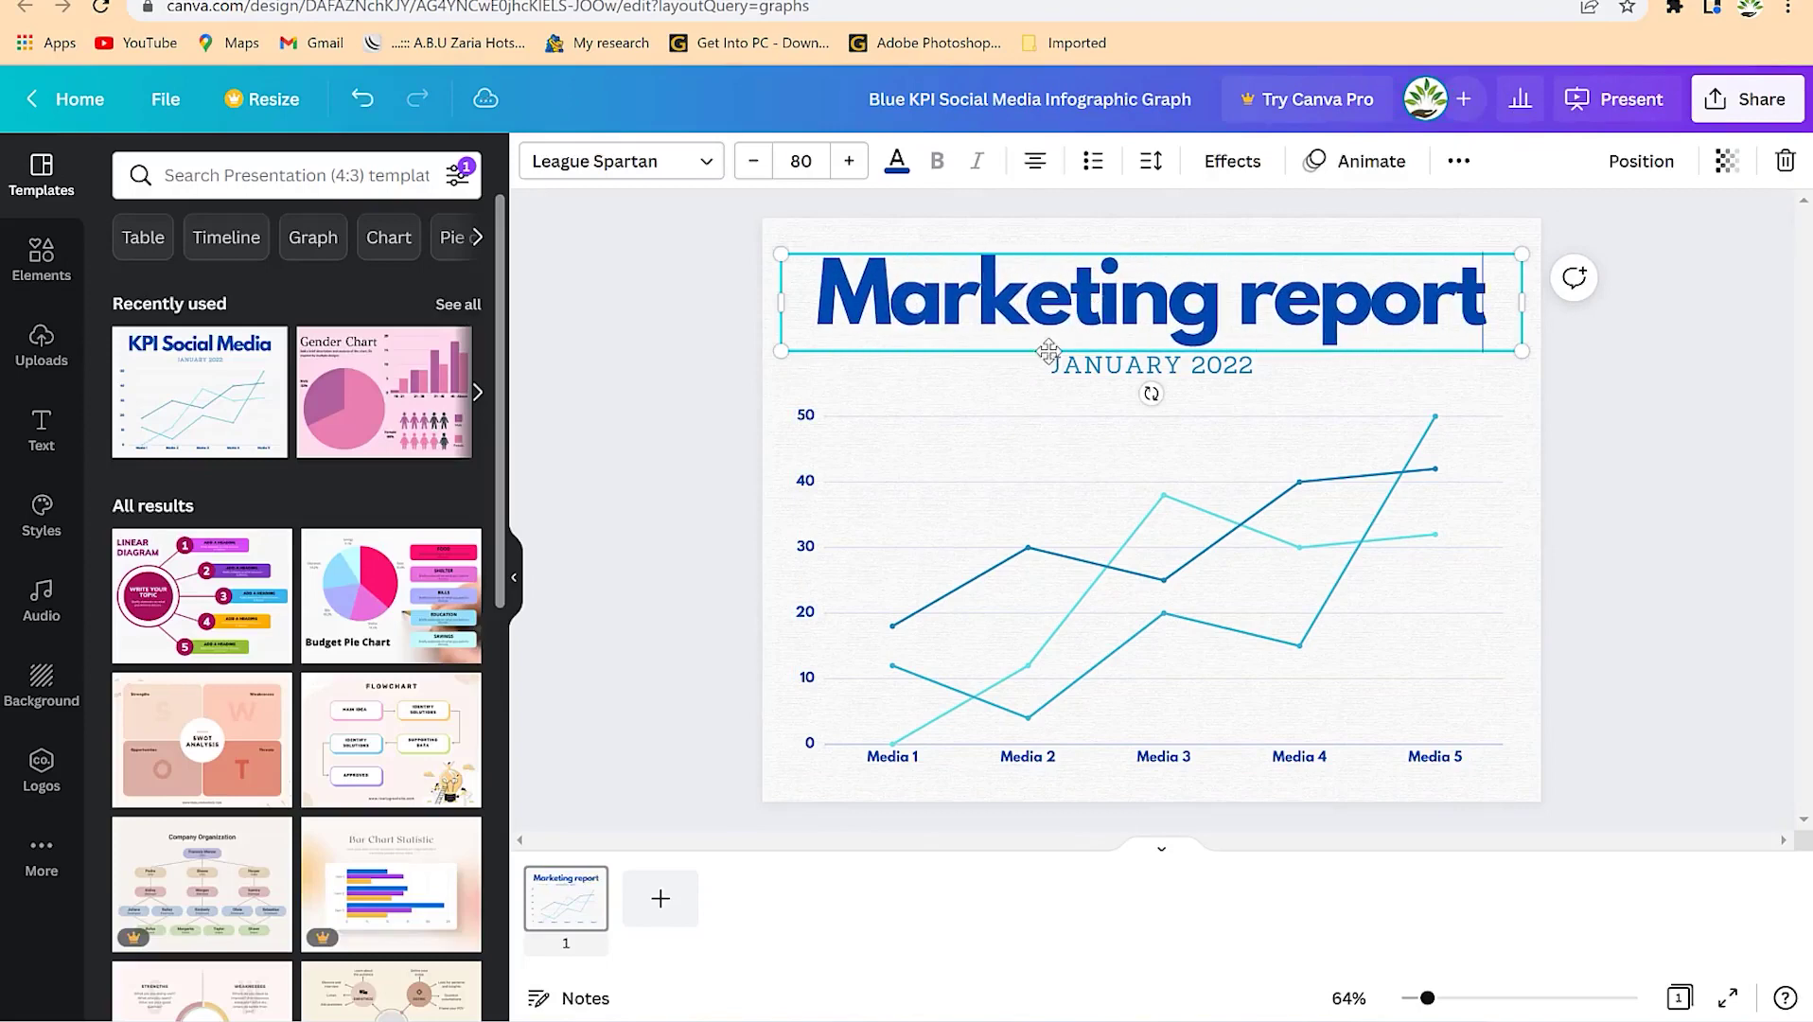
left_click(1268, 535)
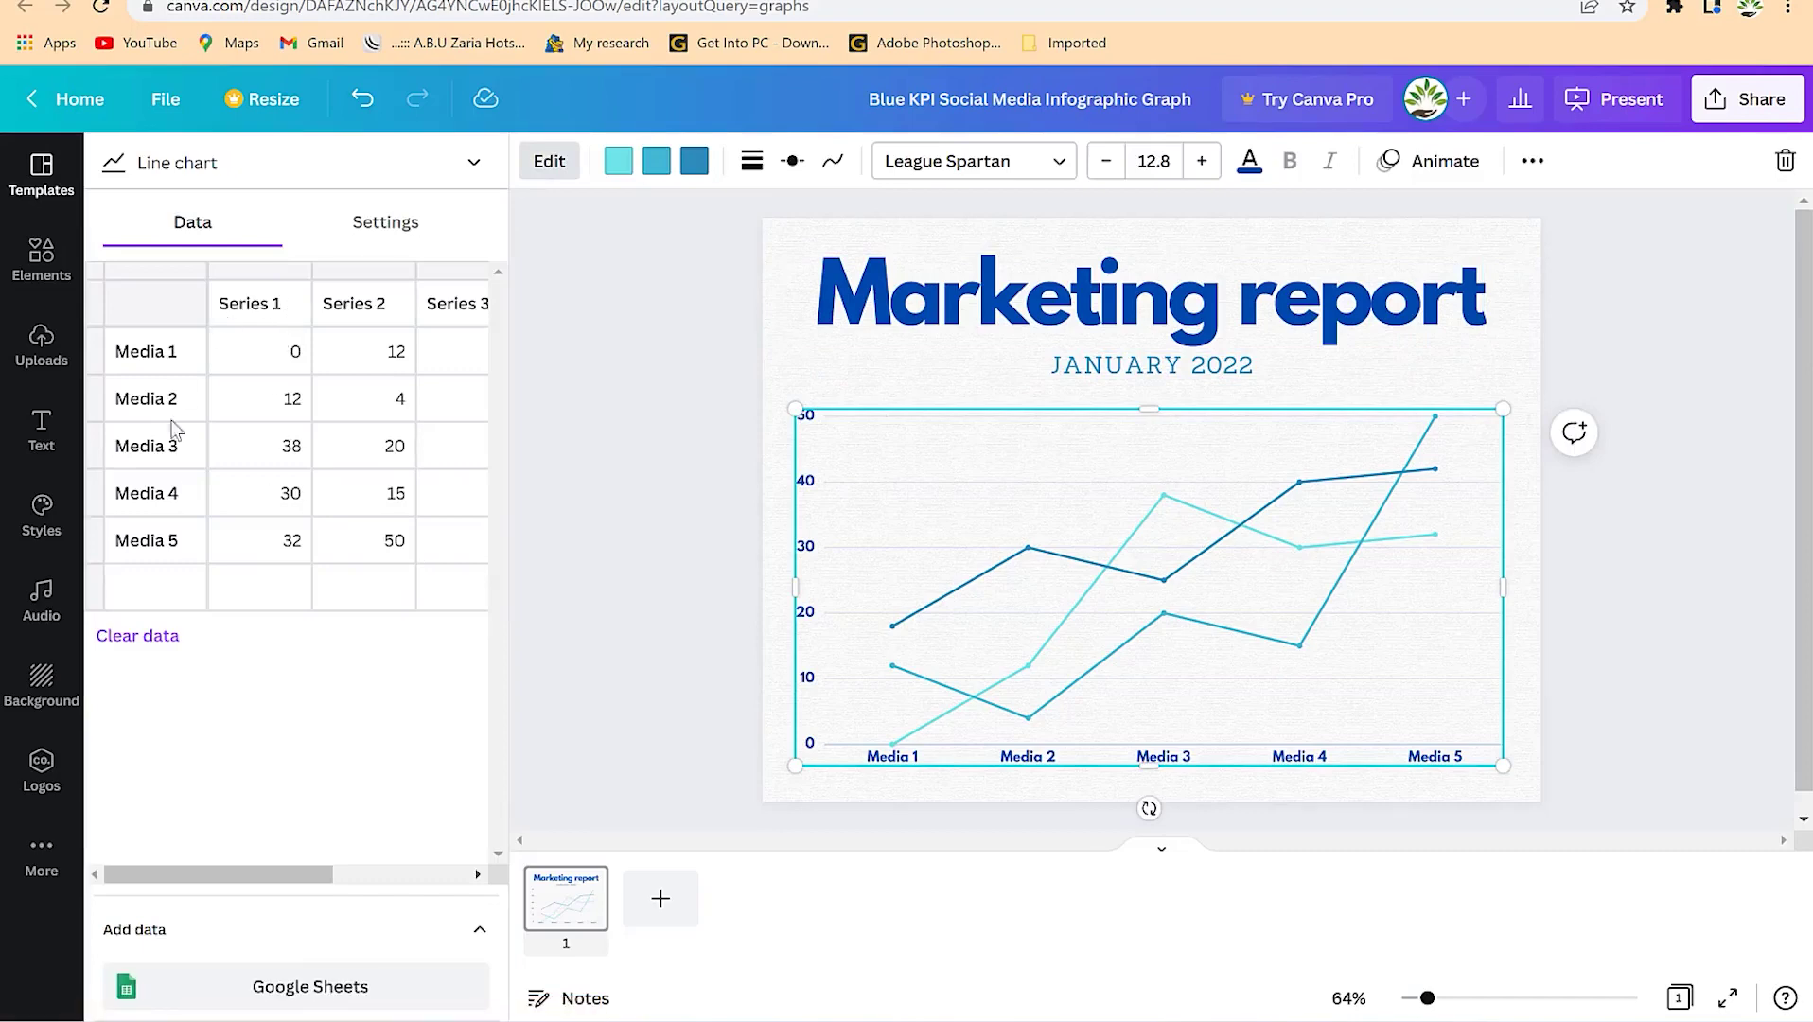
left_click(255, 320)
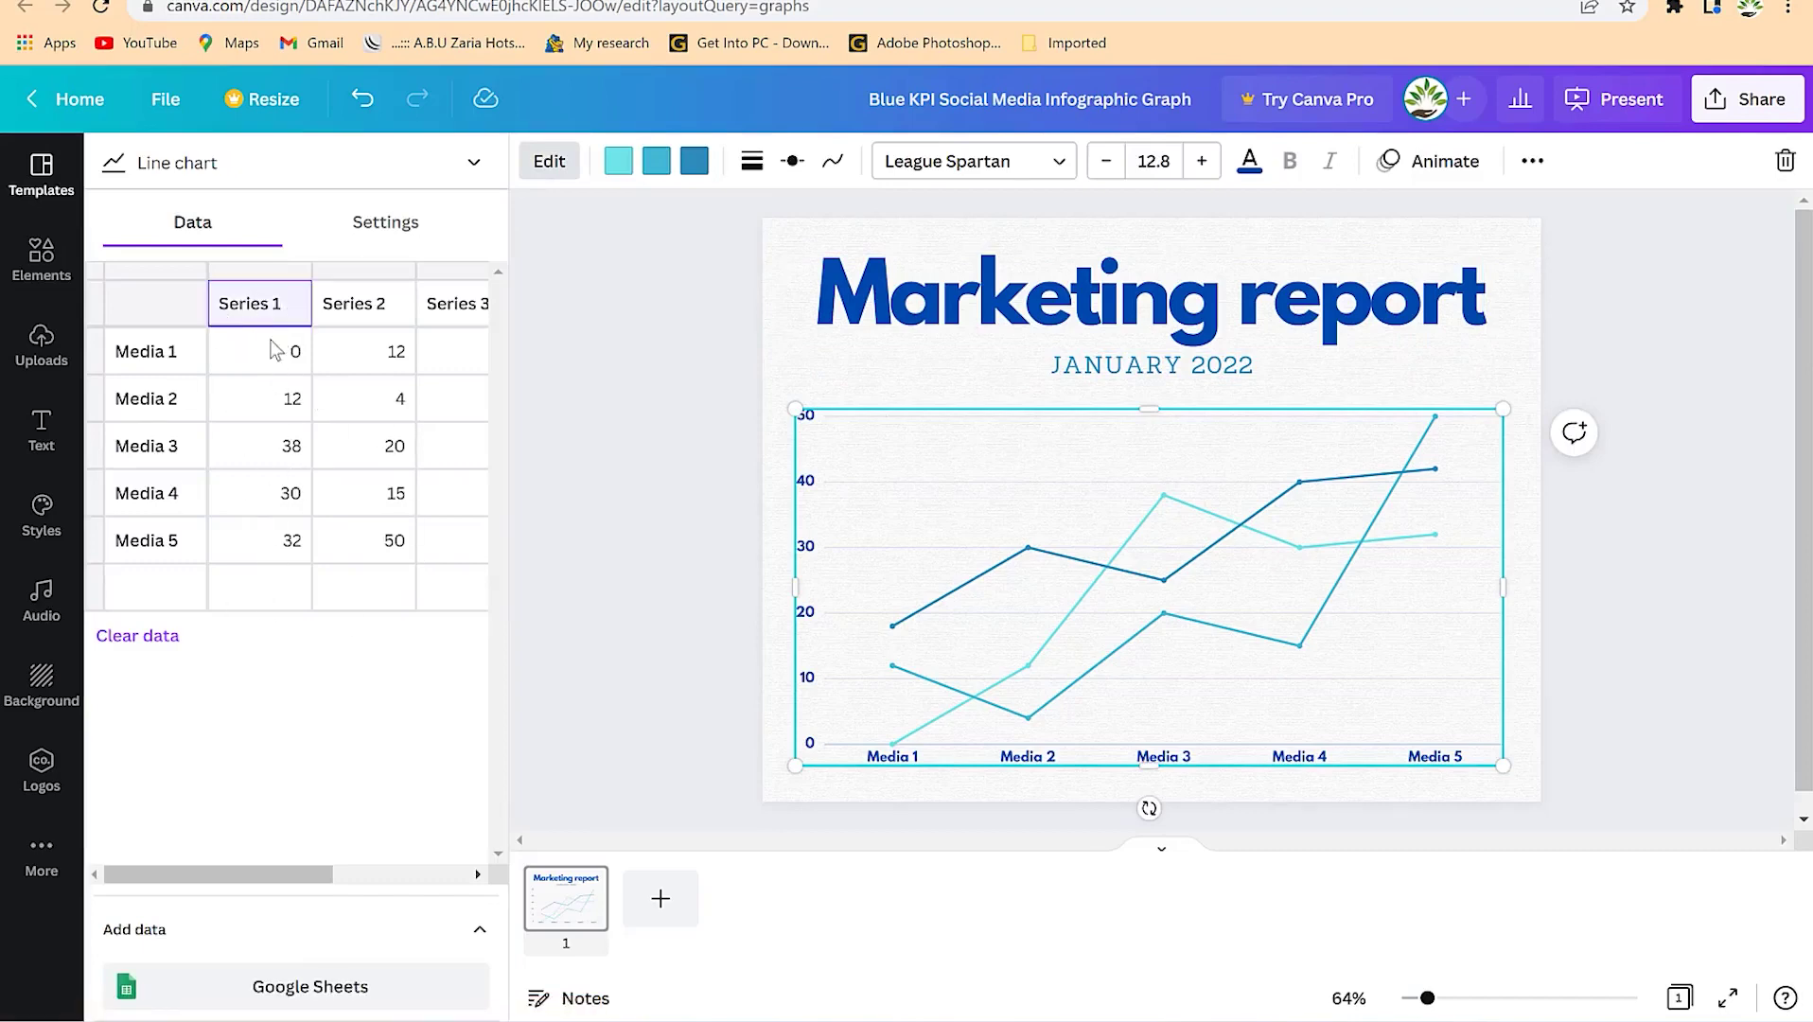
left_click(267, 499)
left_click(180, 358)
left_click(331, 352)
left_click(299, 452)
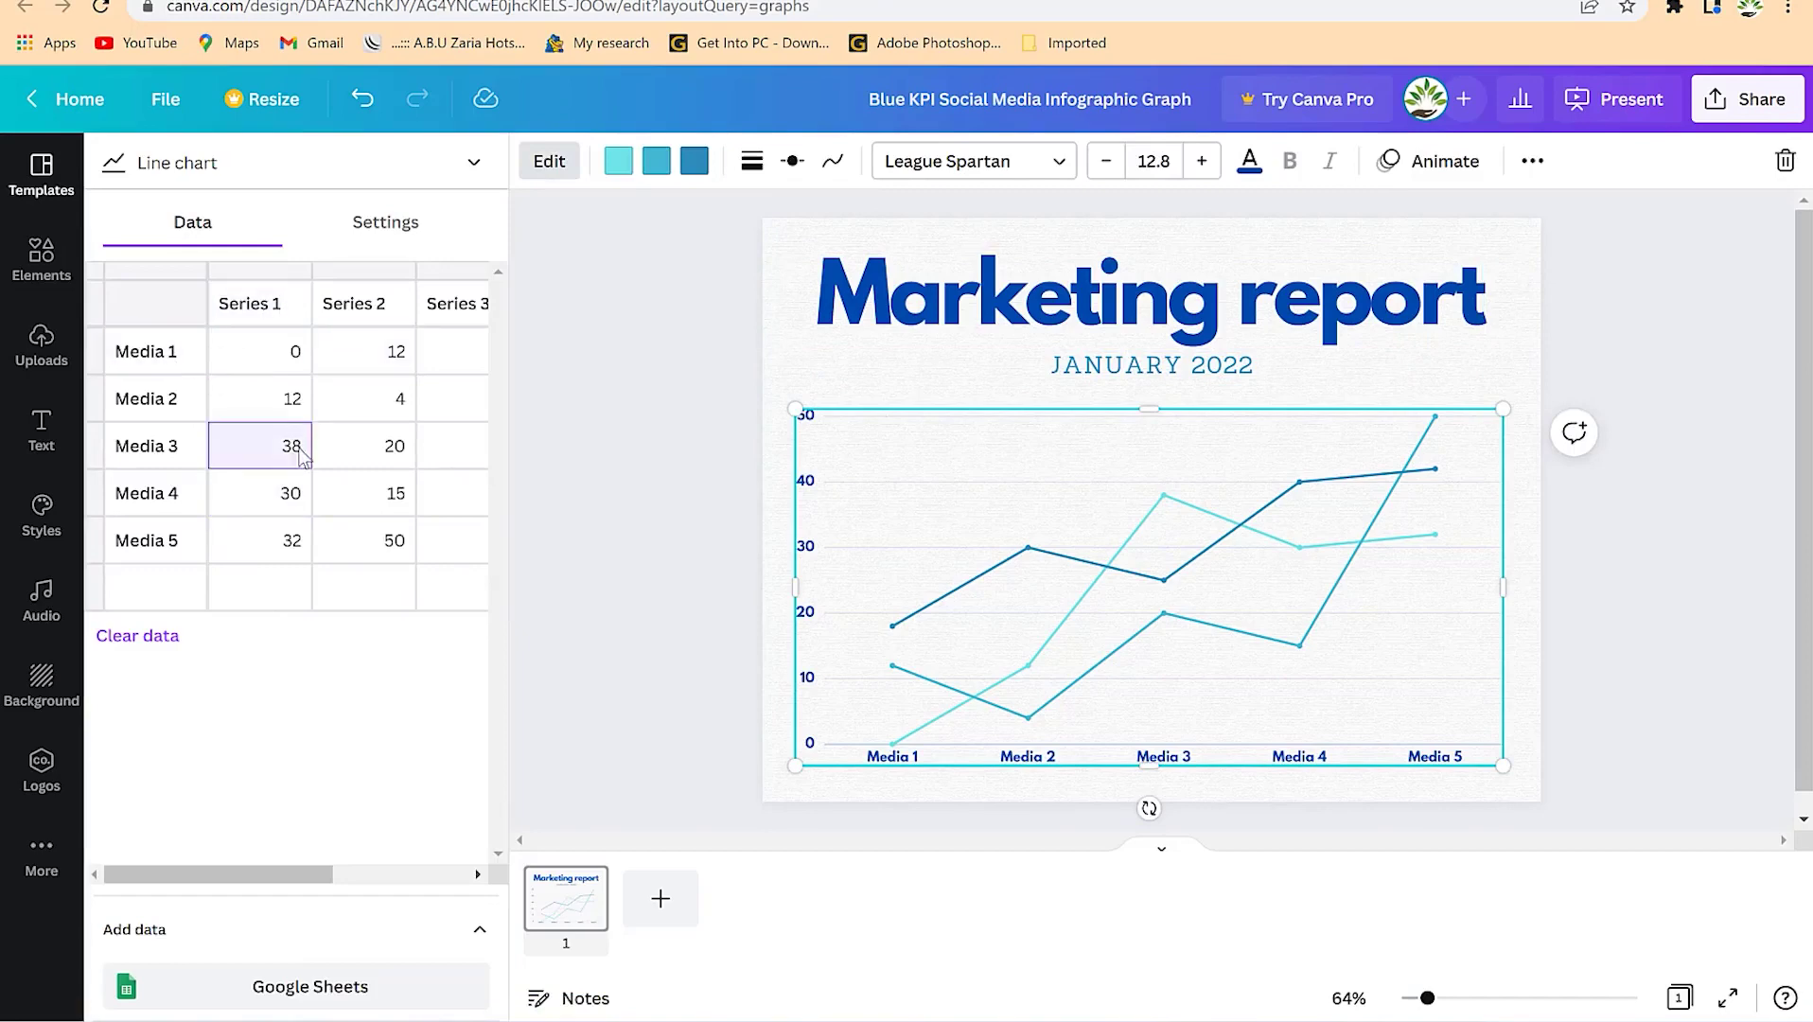
type("50")
key("Return")
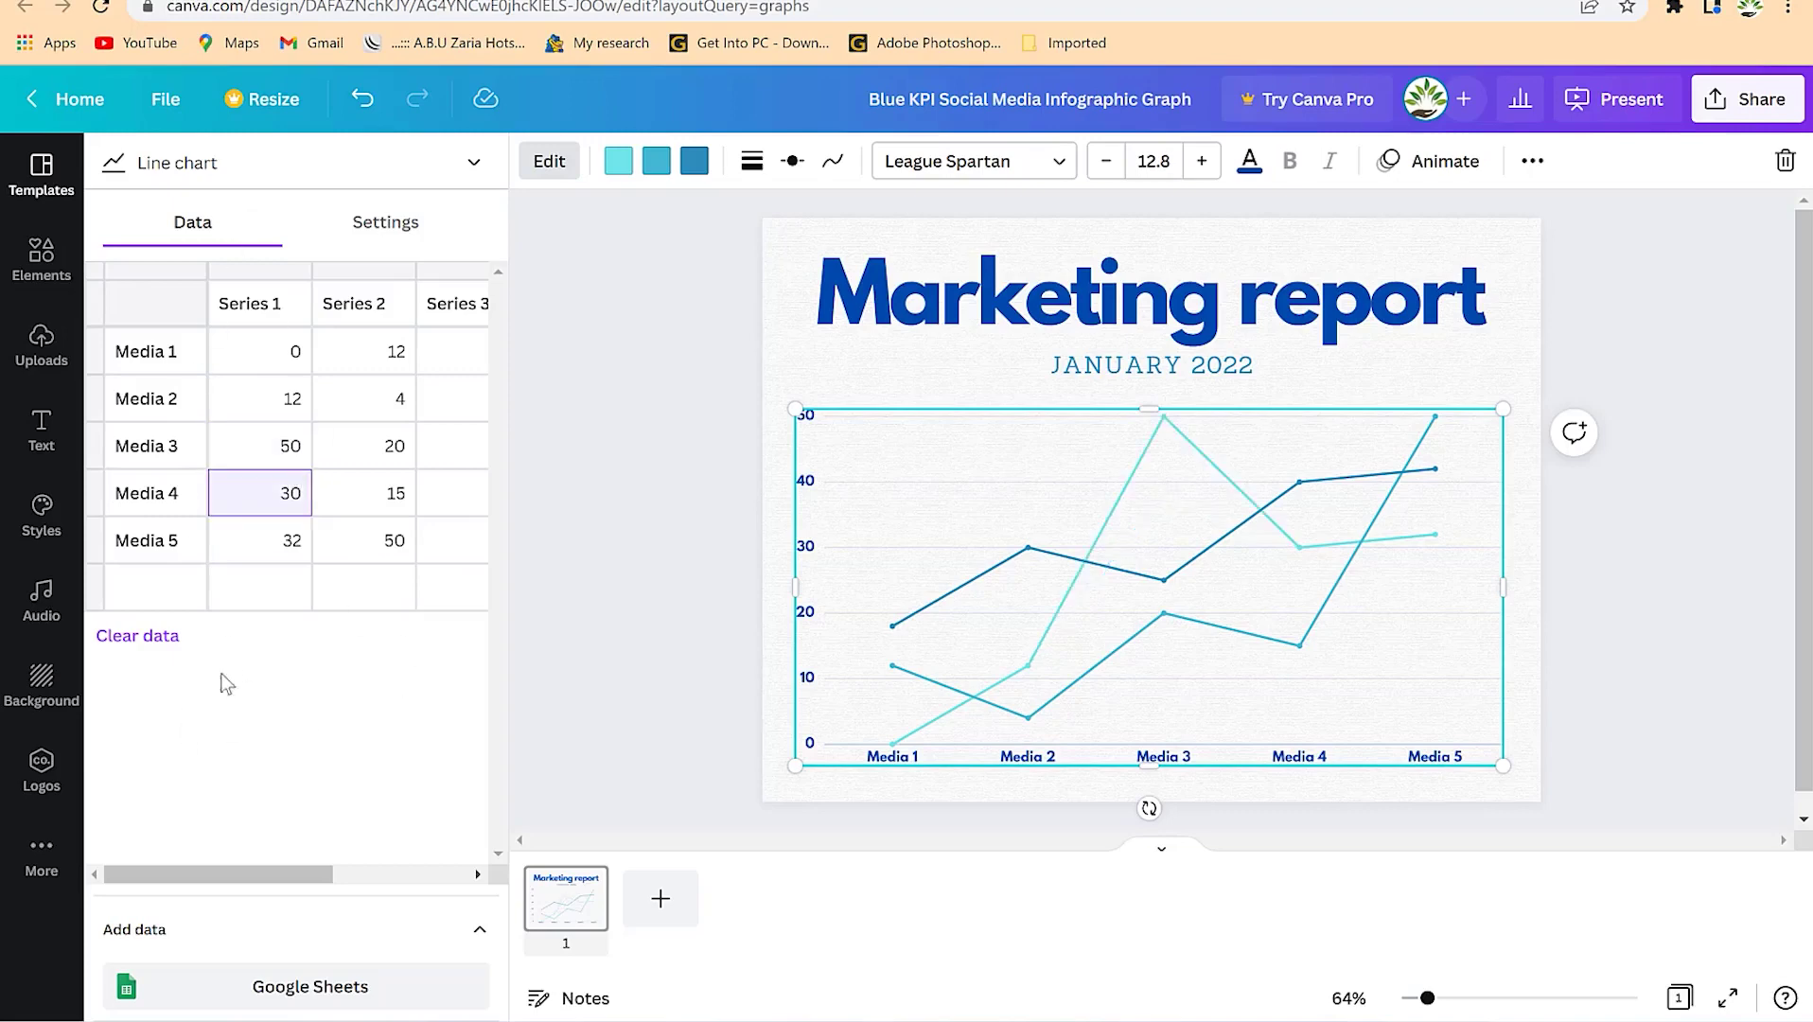
left_click(378, 230)
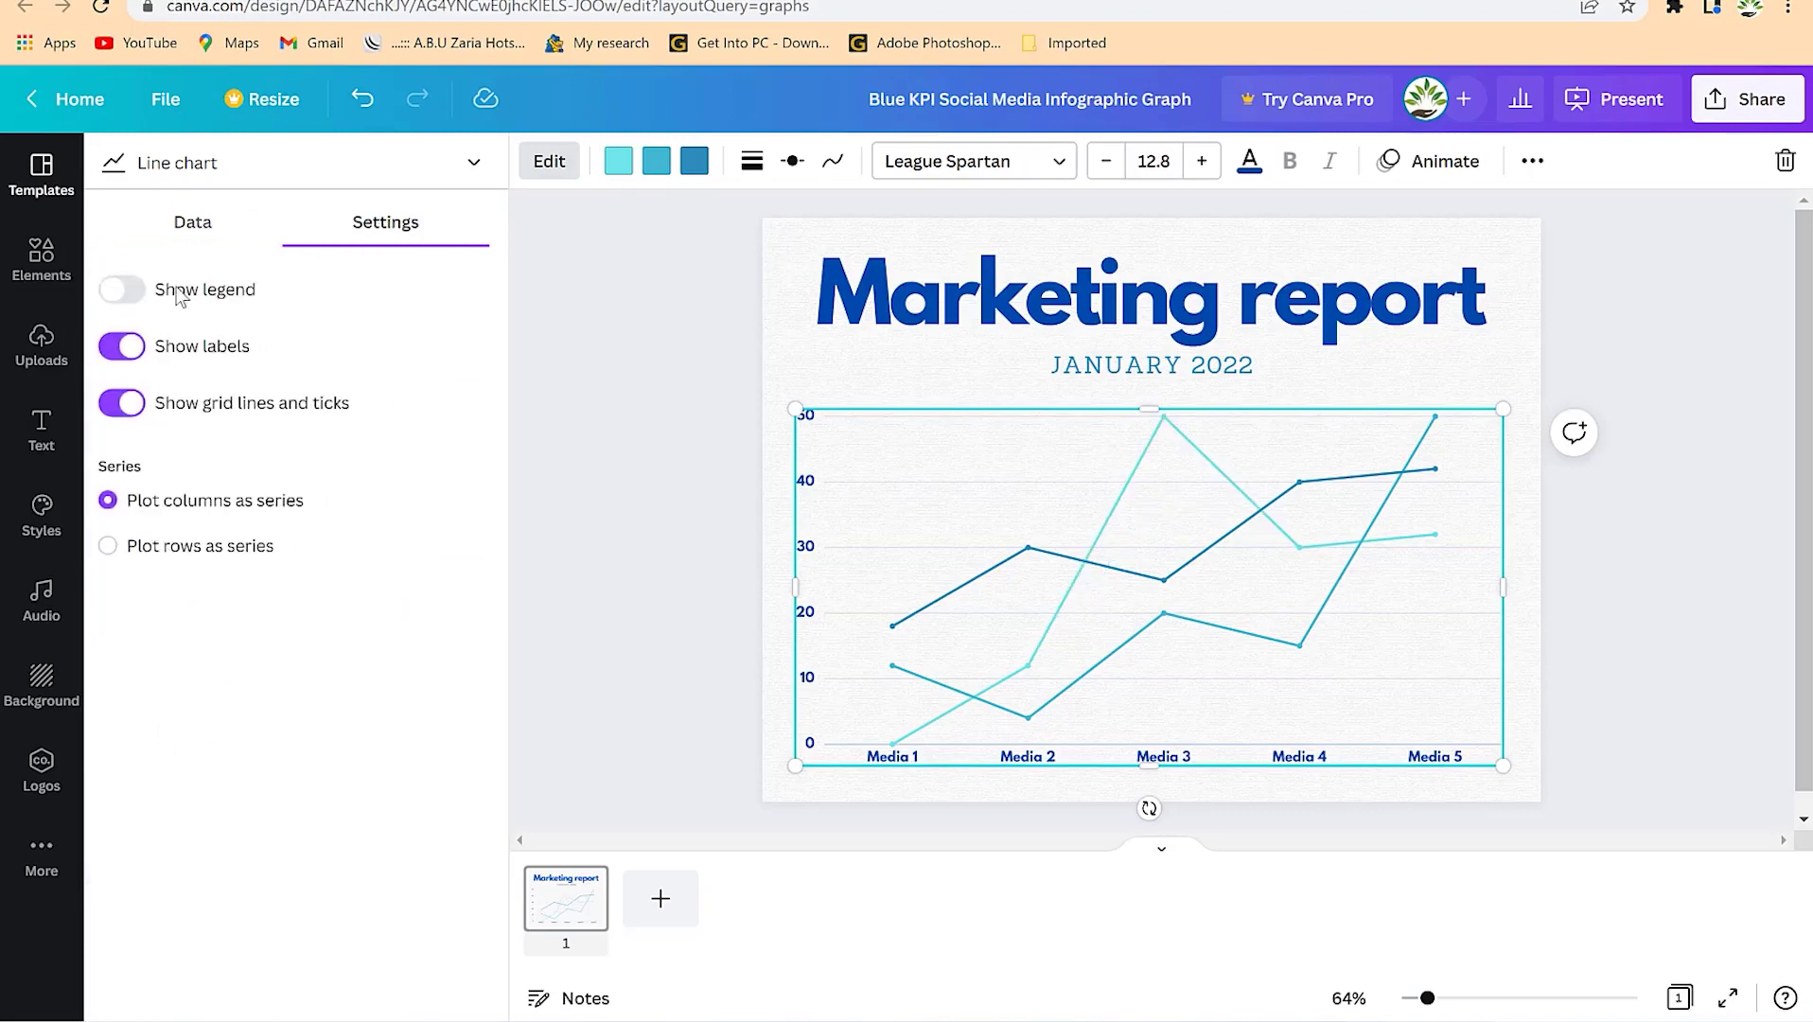
Show the chart legend, keeping columns plotted as series.
left_click(123, 289)
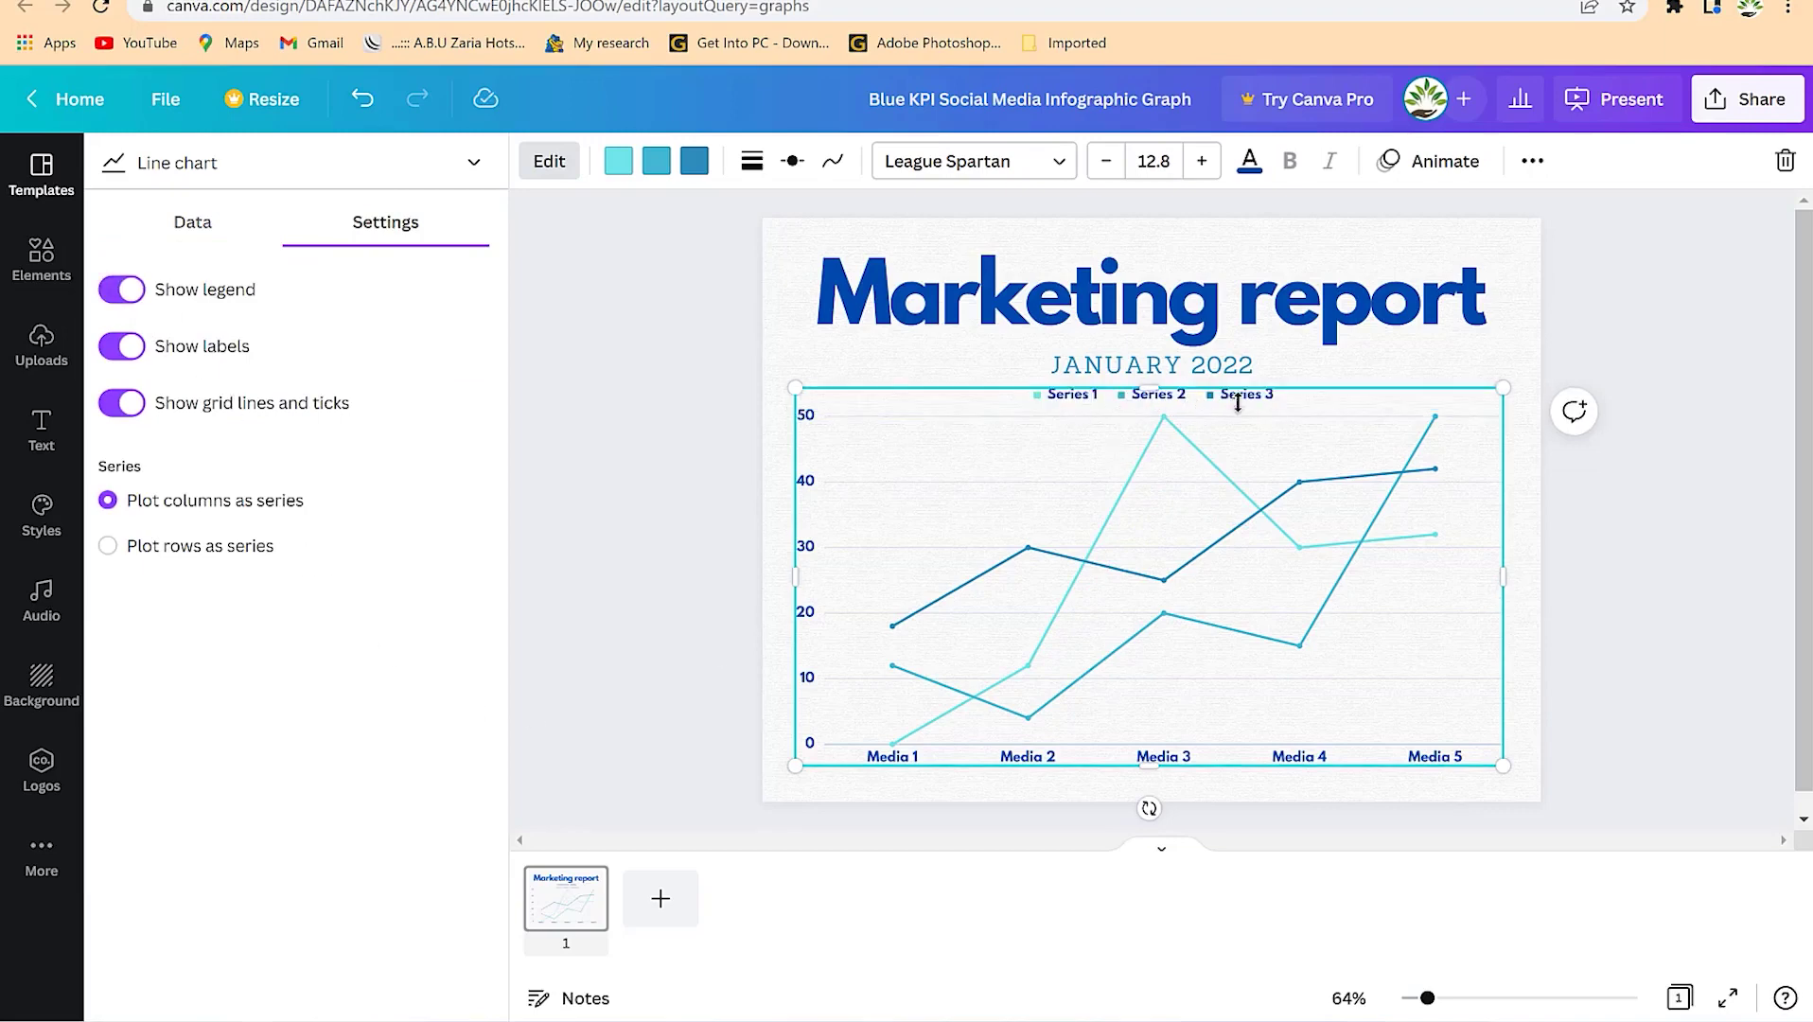
left_click(161, 549)
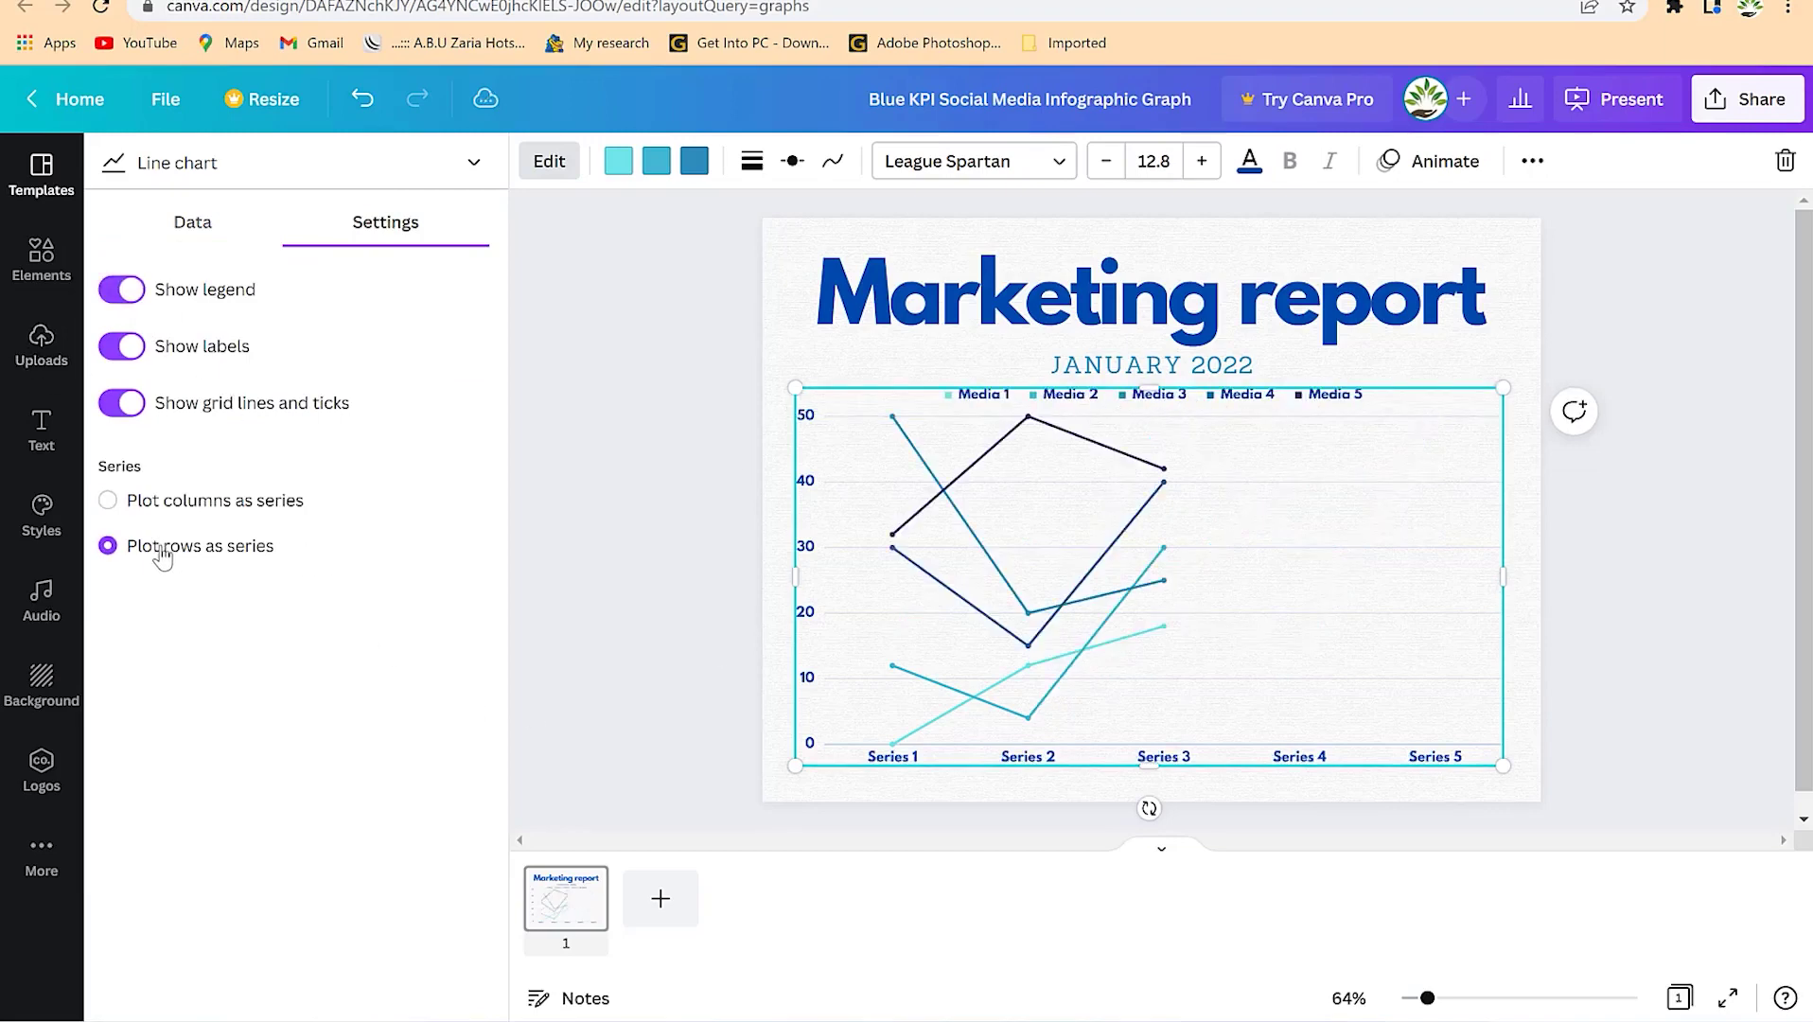
left_click(156, 506)
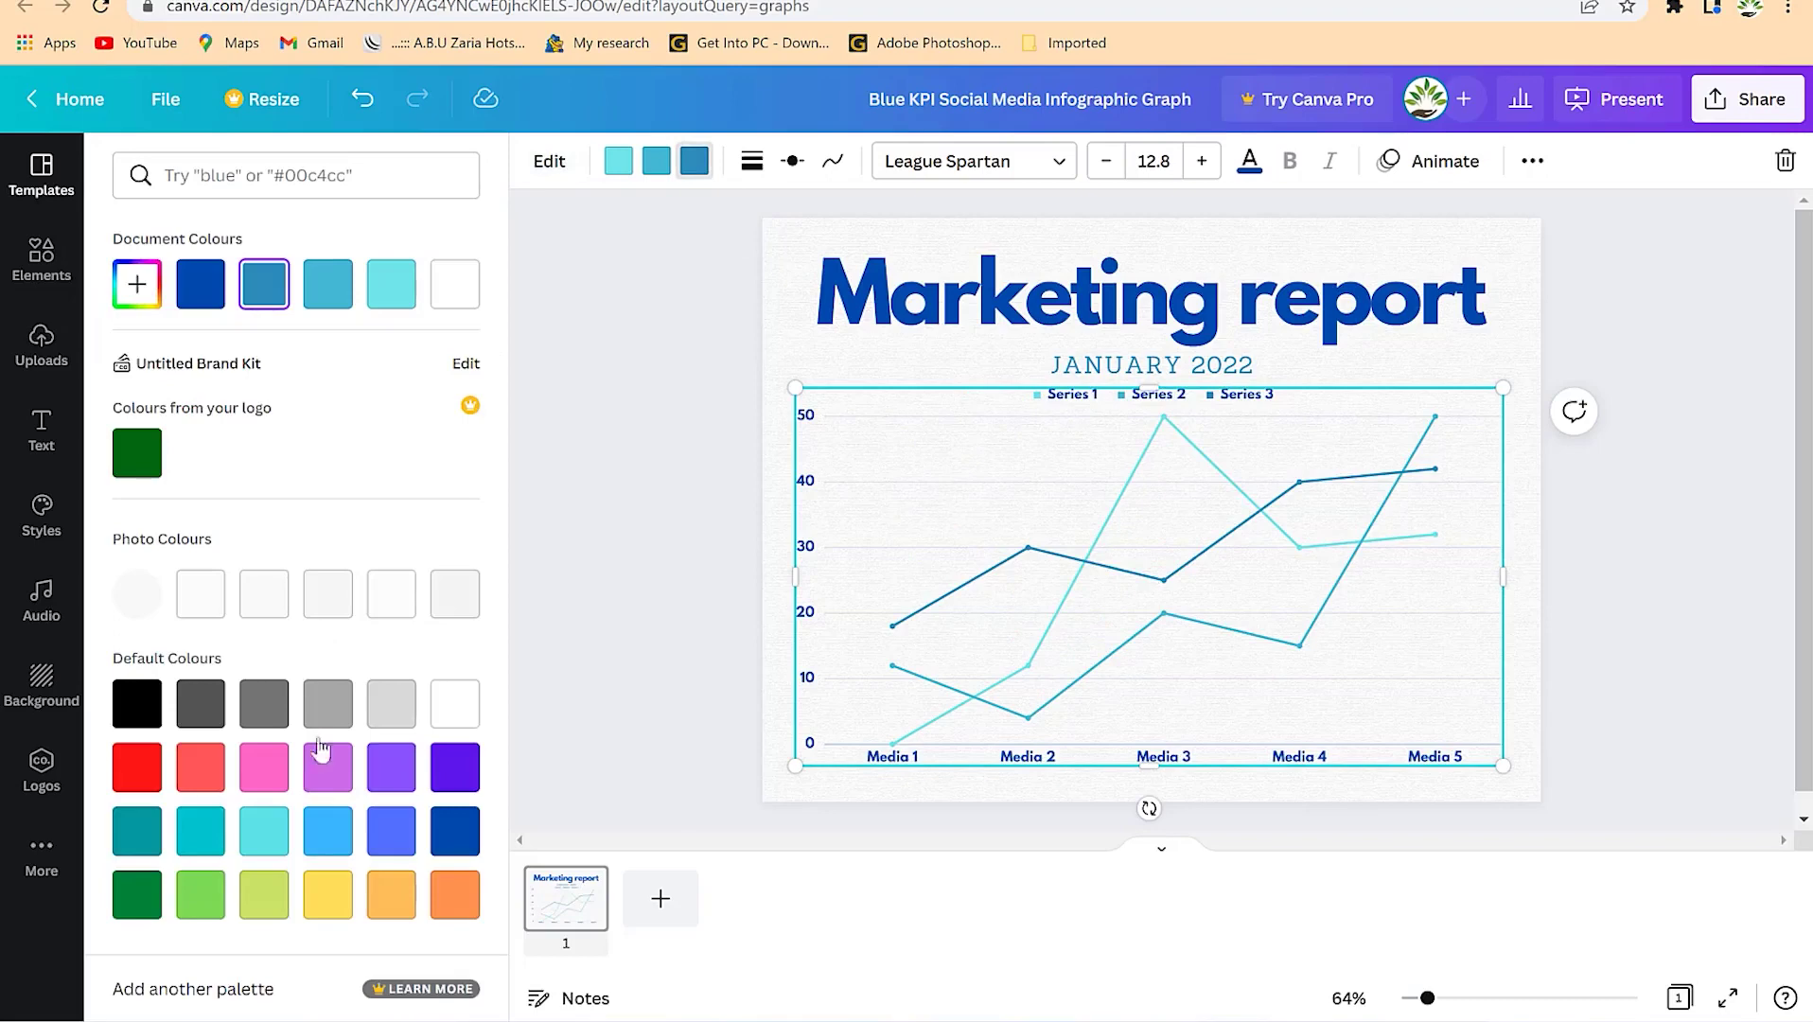
Recolor the Series 3 line orange and the Series 2 line purple.
left_click(457, 908)
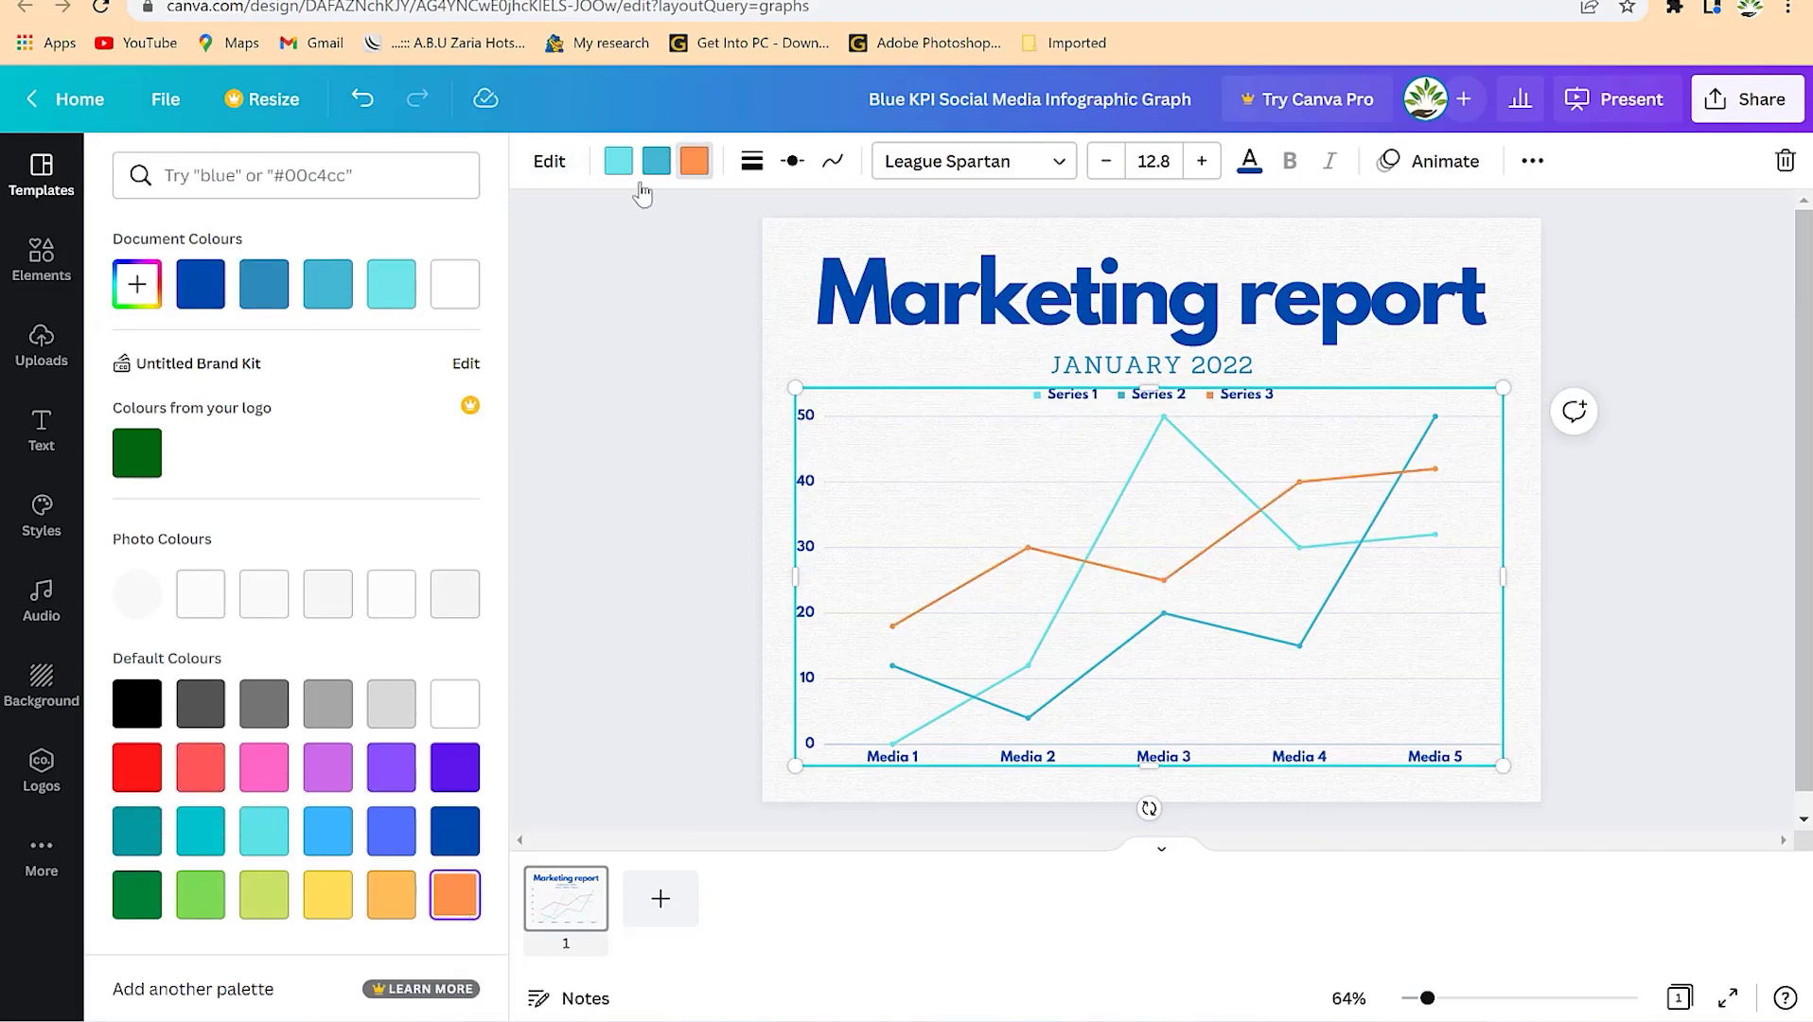
left_click(655, 162)
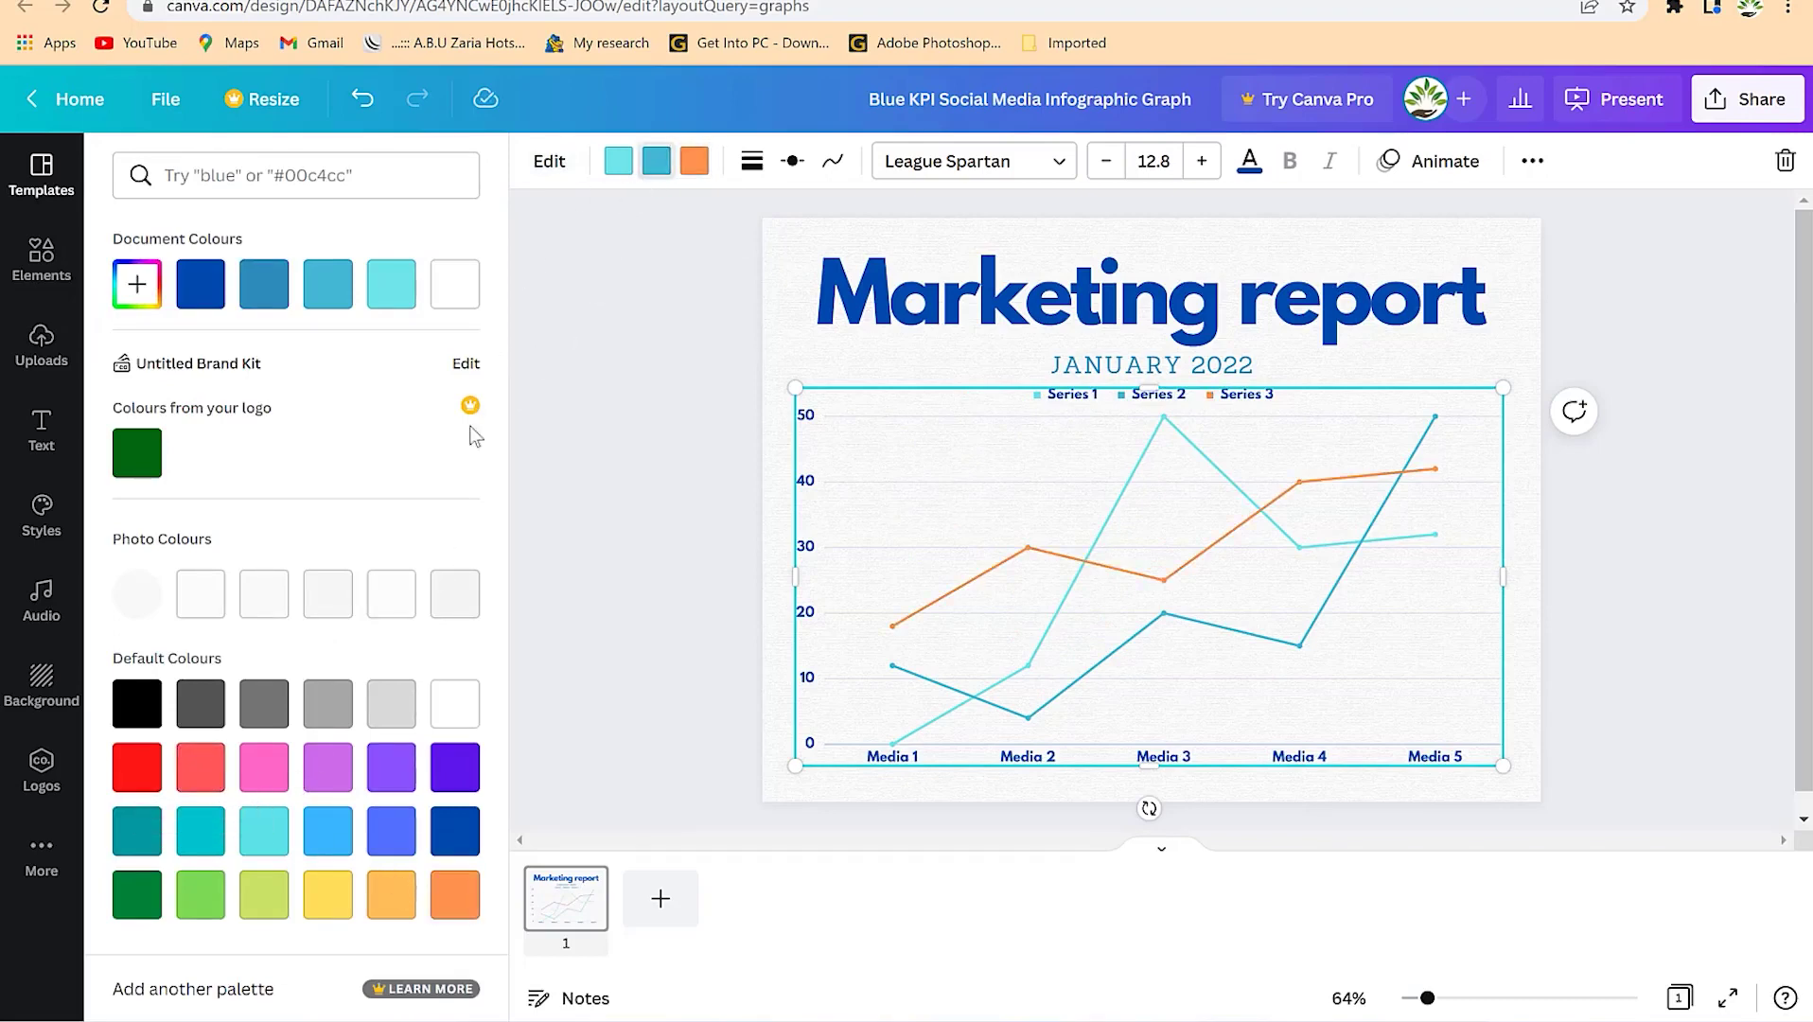
left_click(394, 770)
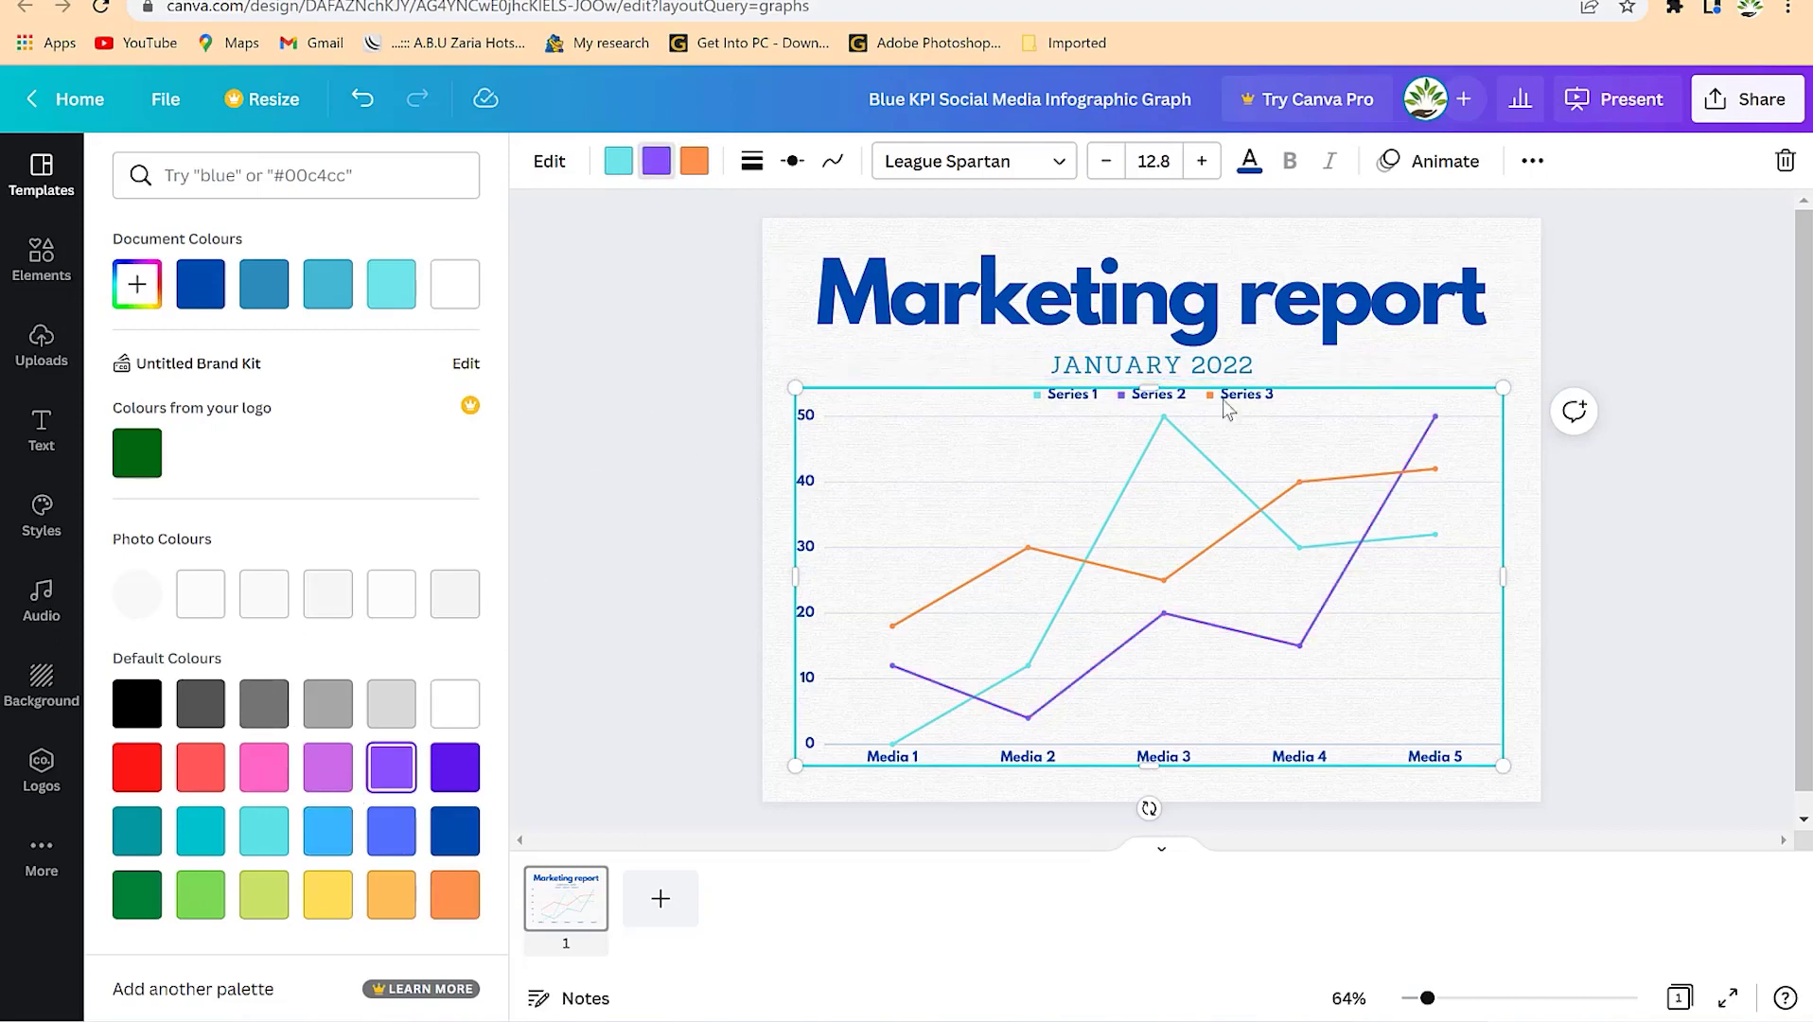
Make the report page background yellow.
left_click(779, 234)
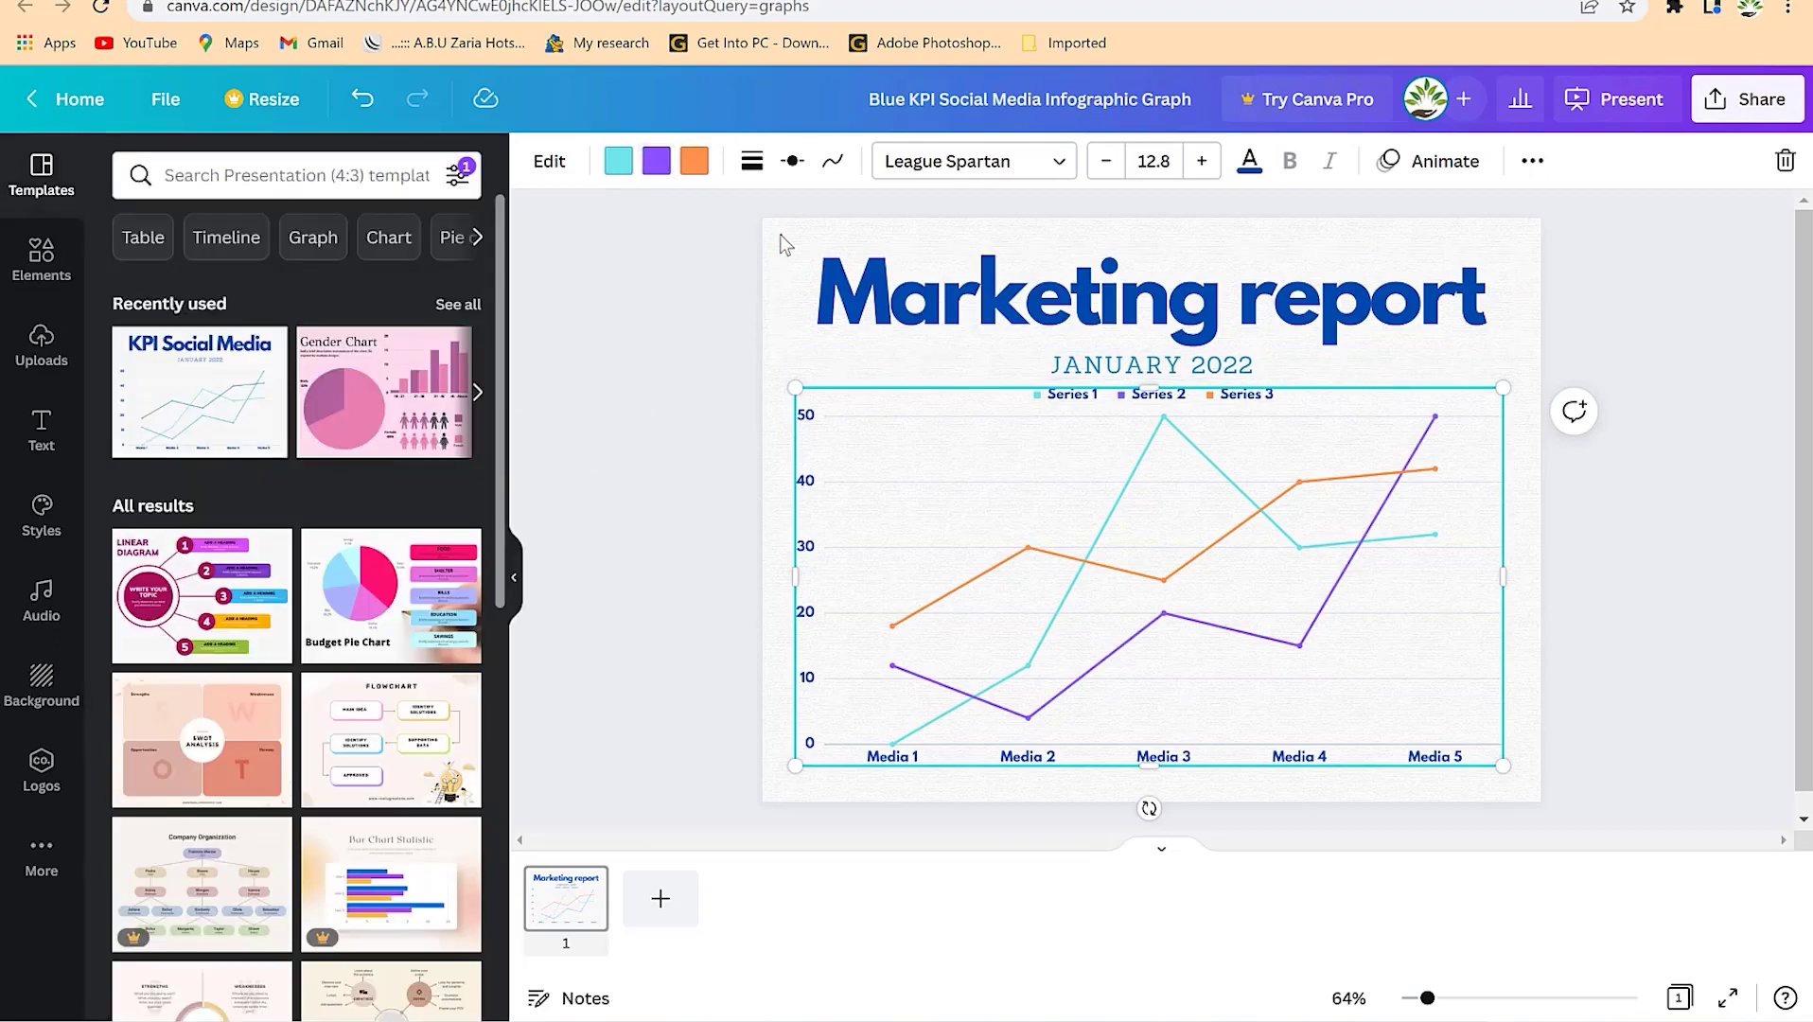
left_click(537, 162)
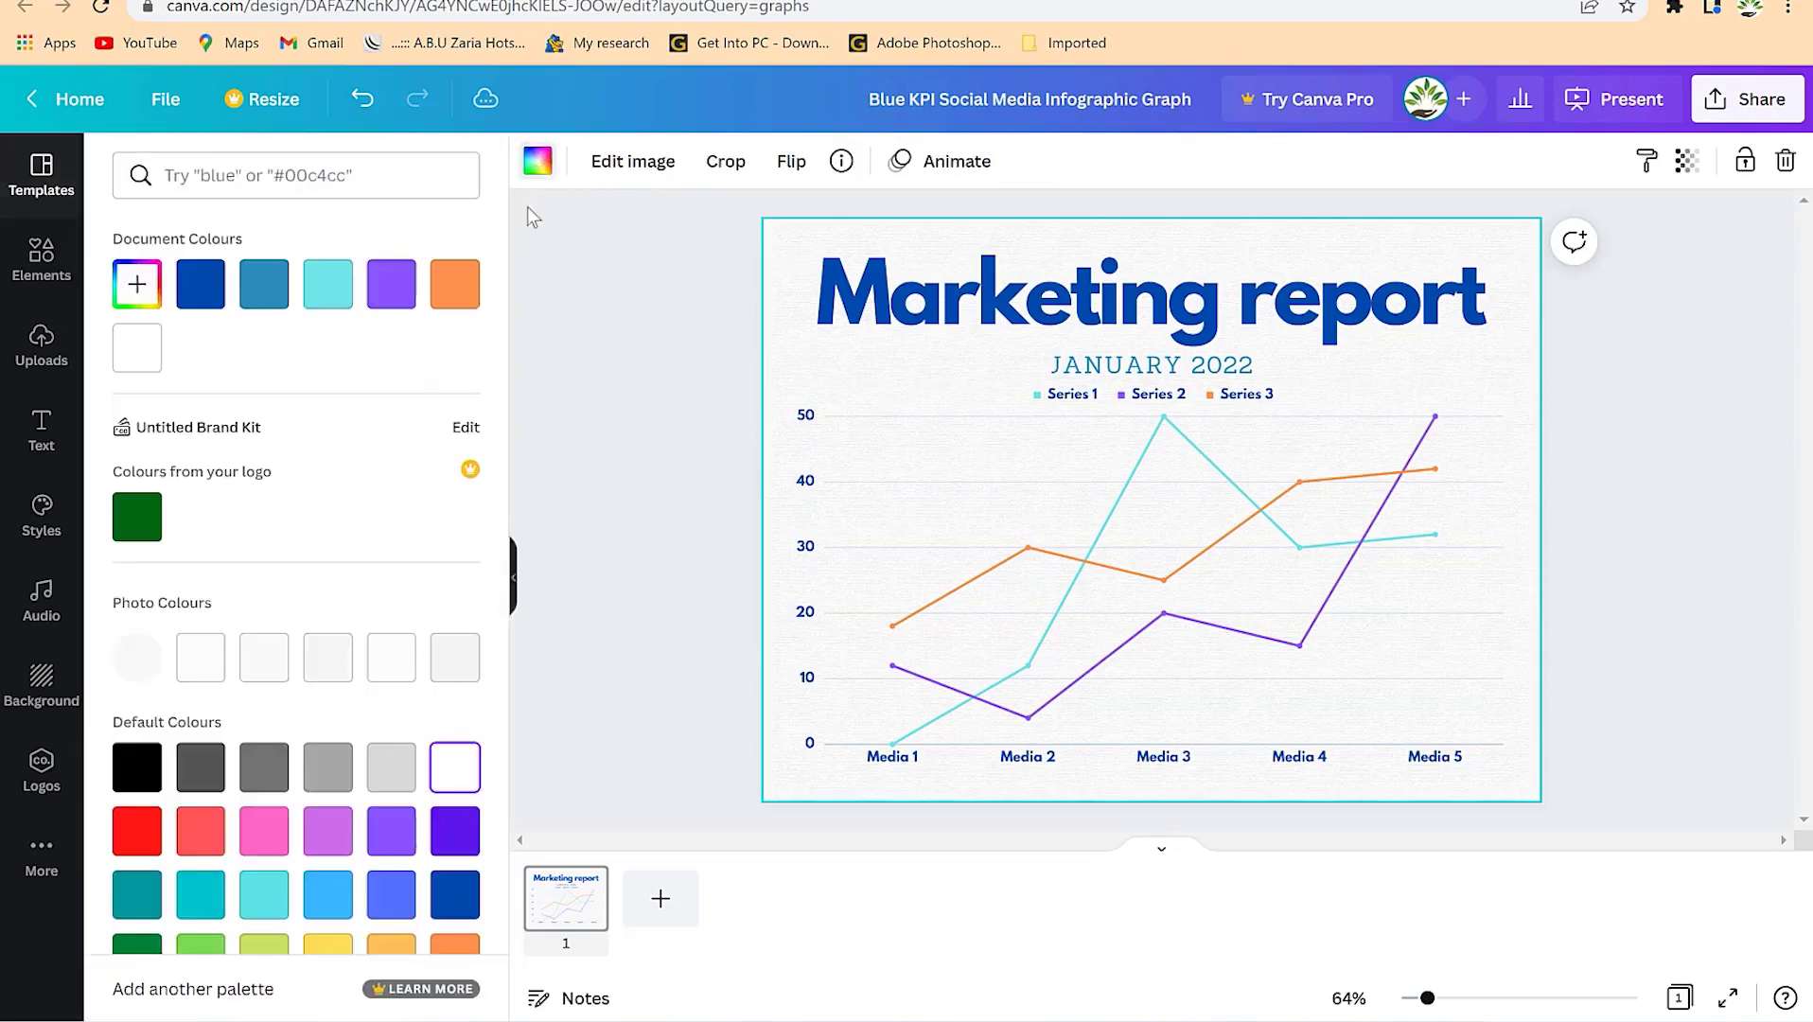
left_click(387, 786)
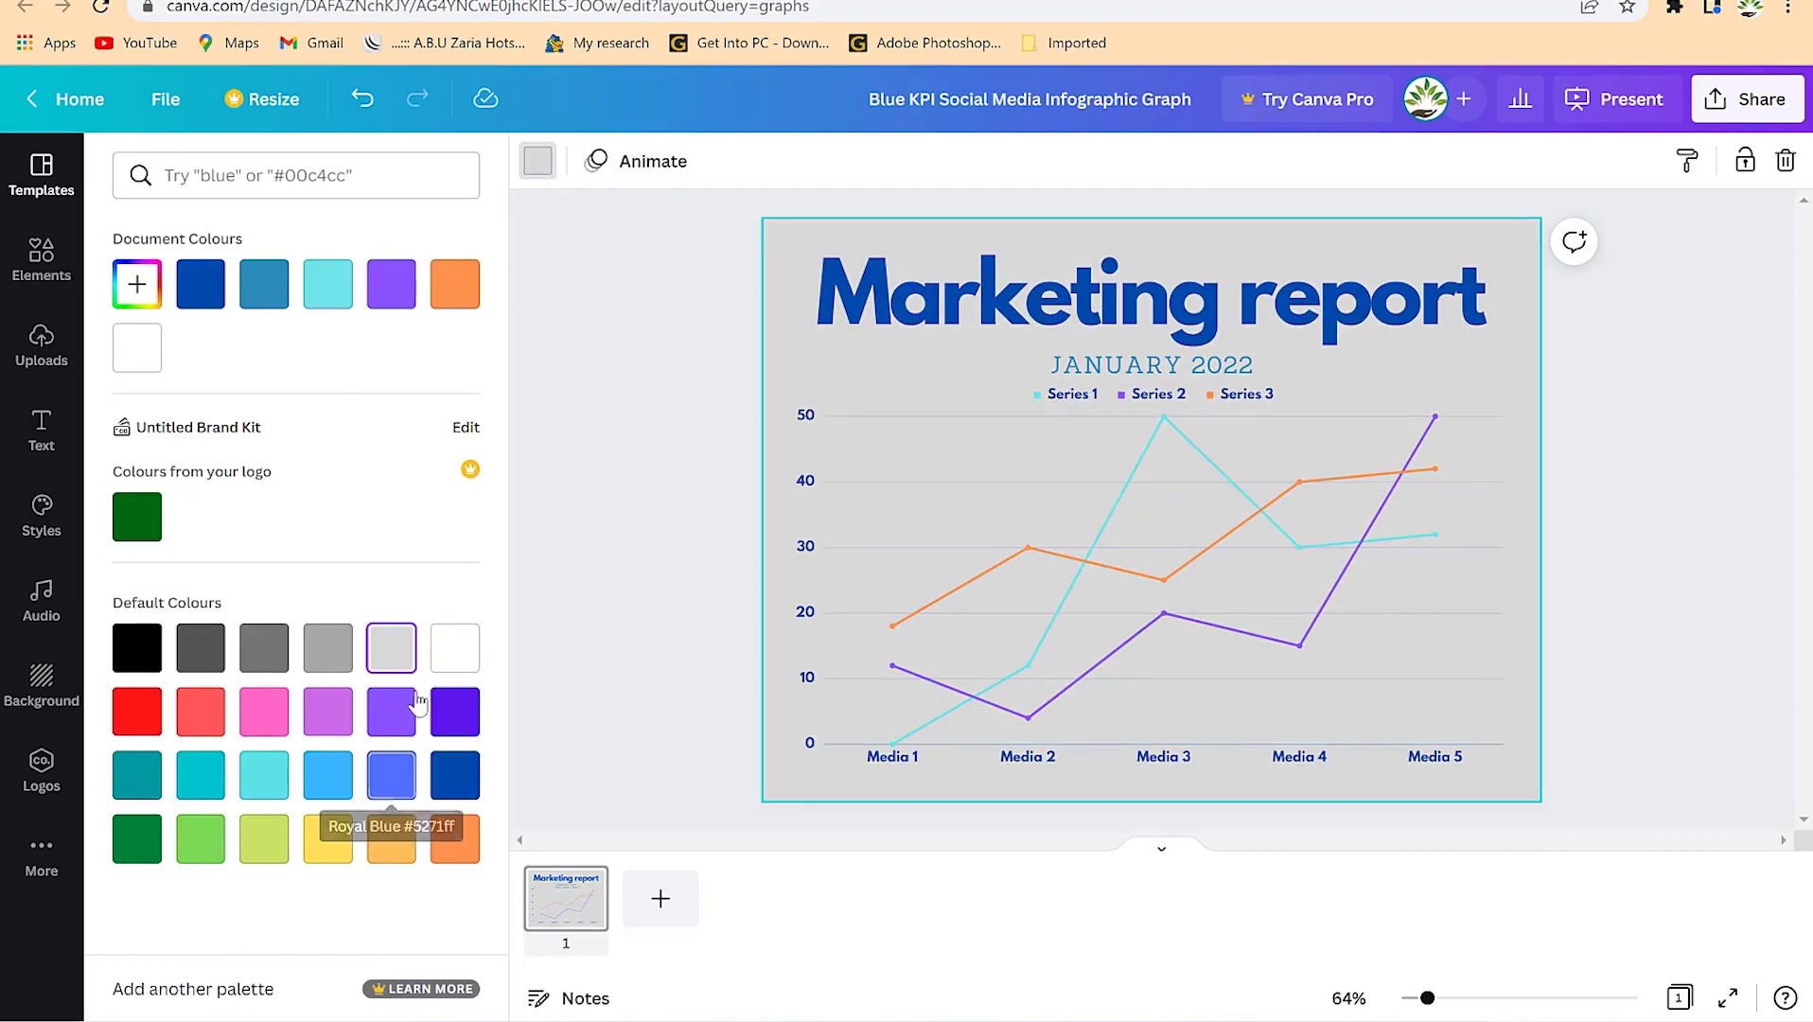
left_click(339, 844)
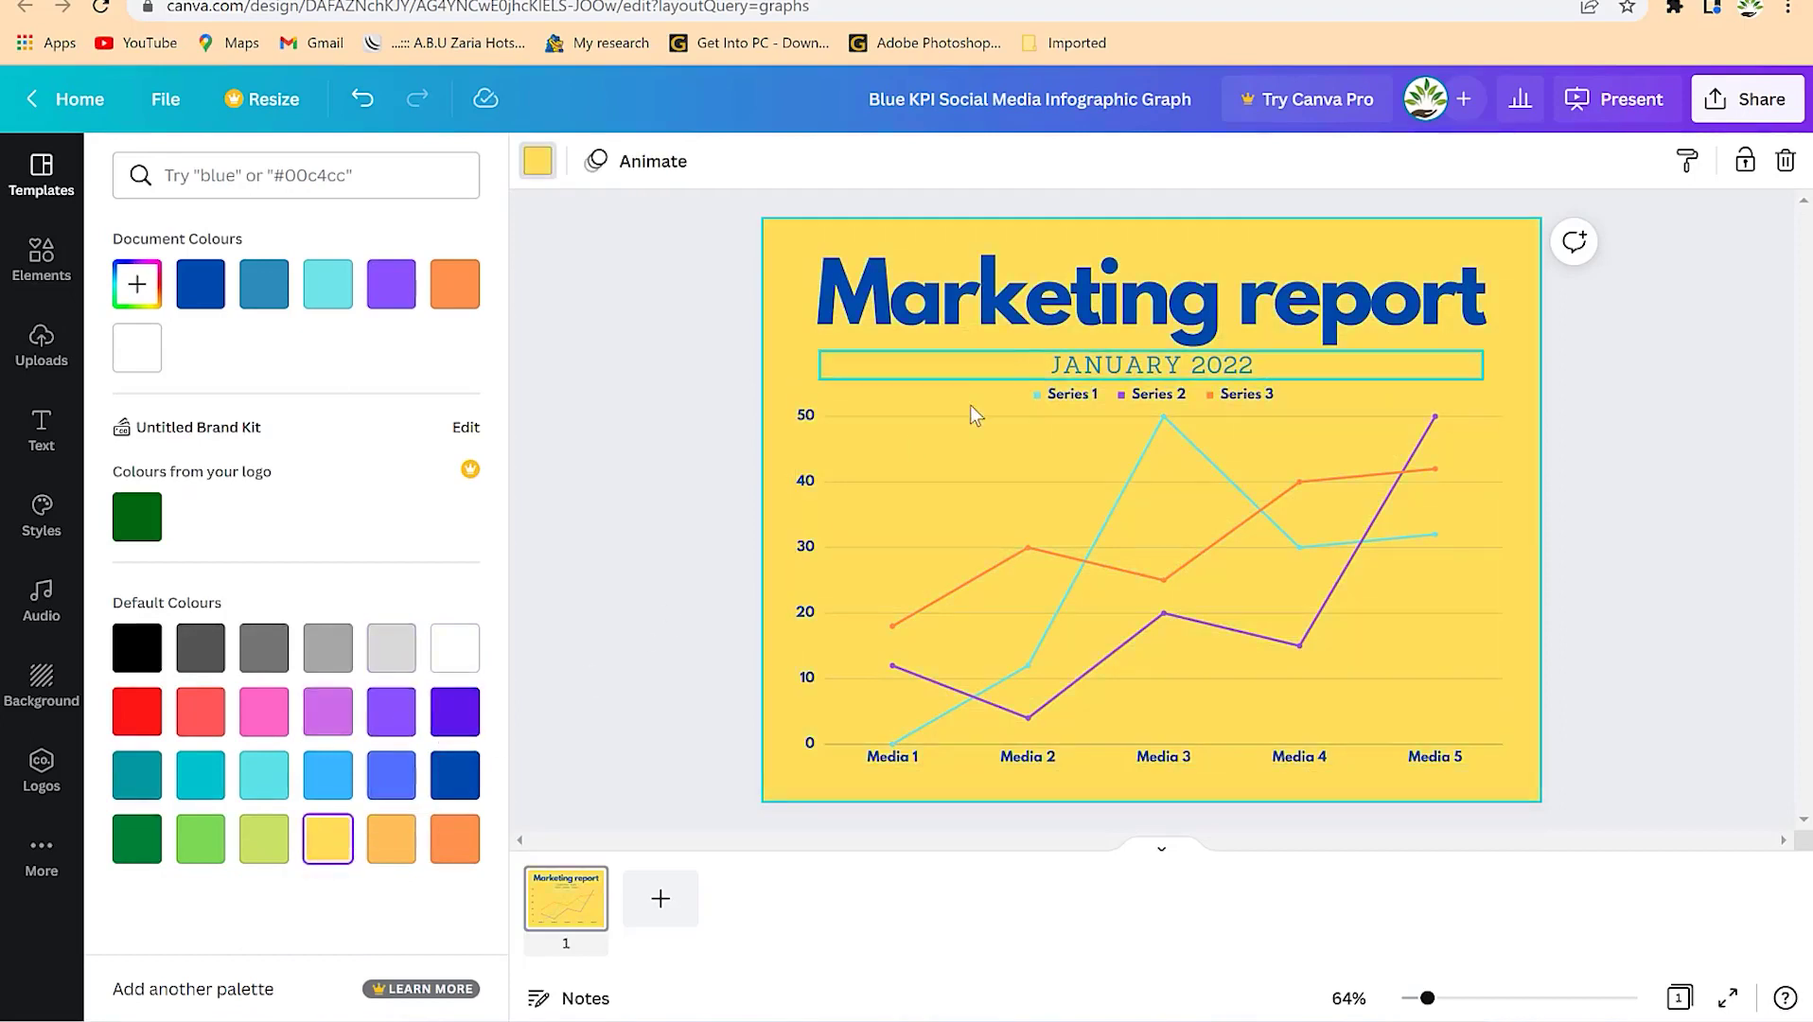
Download the Marketing report as a PDF.
left_click(1750, 99)
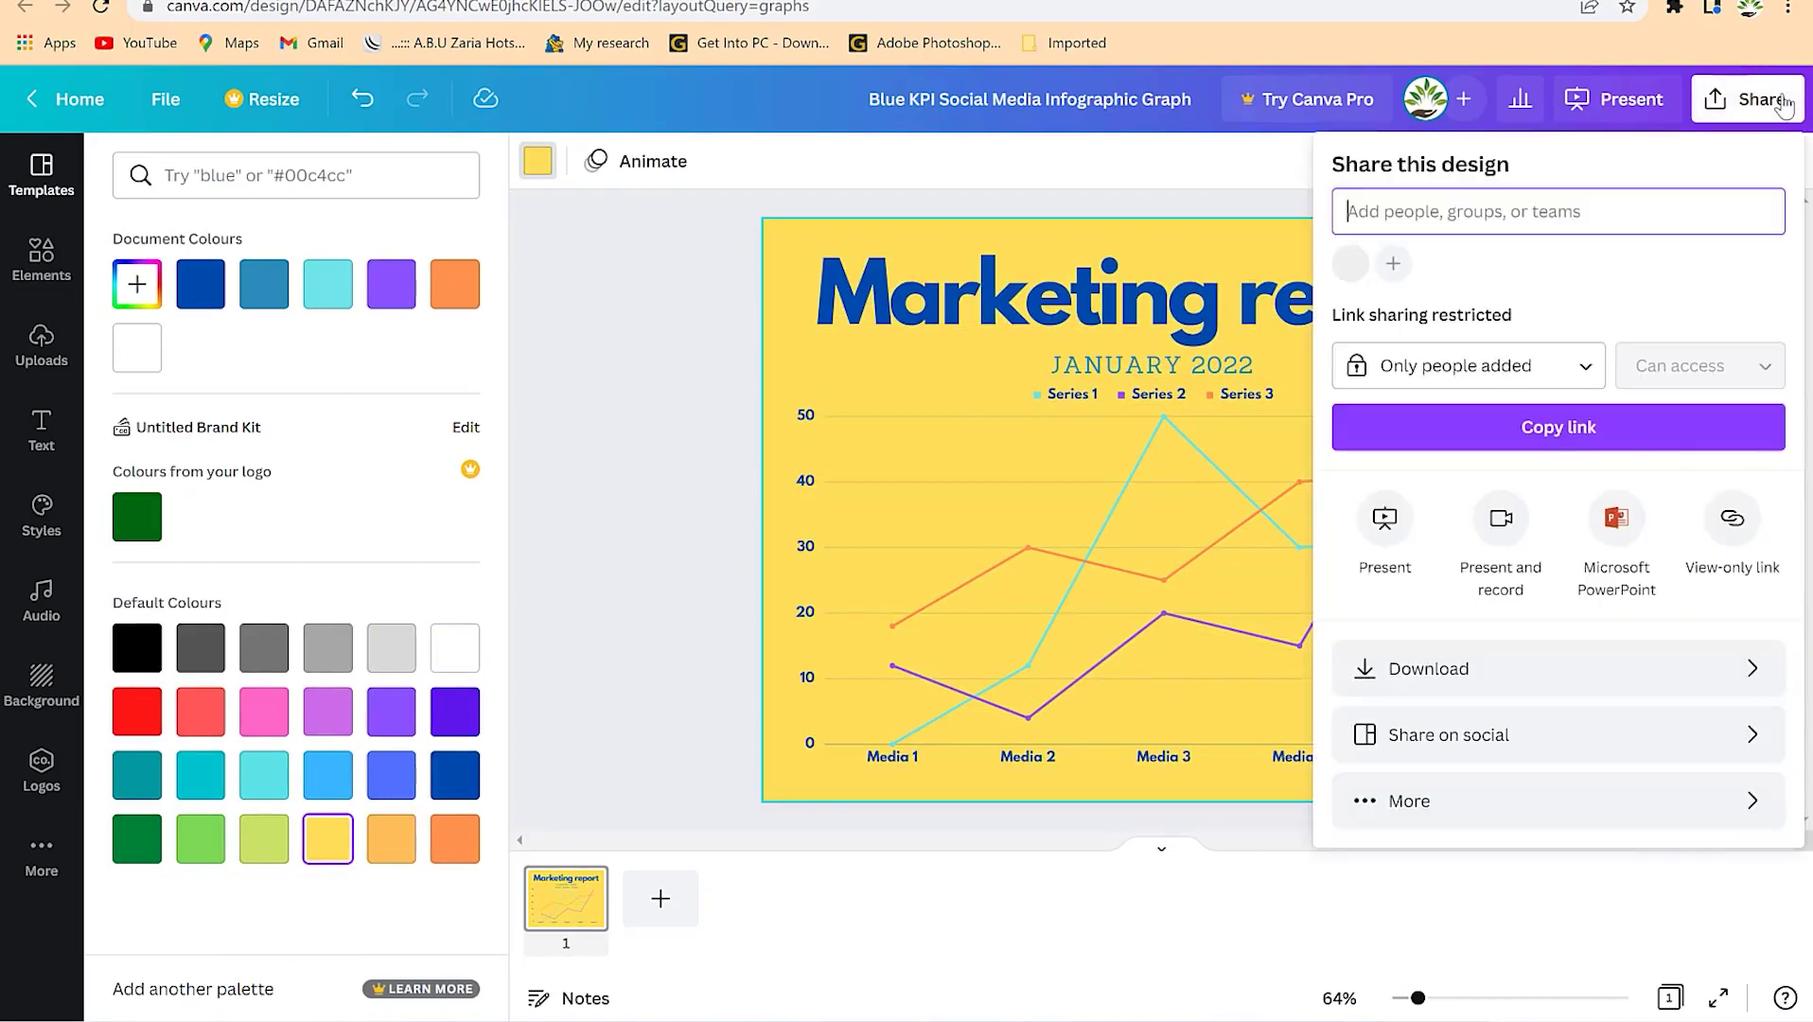
left_click(1603, 681)
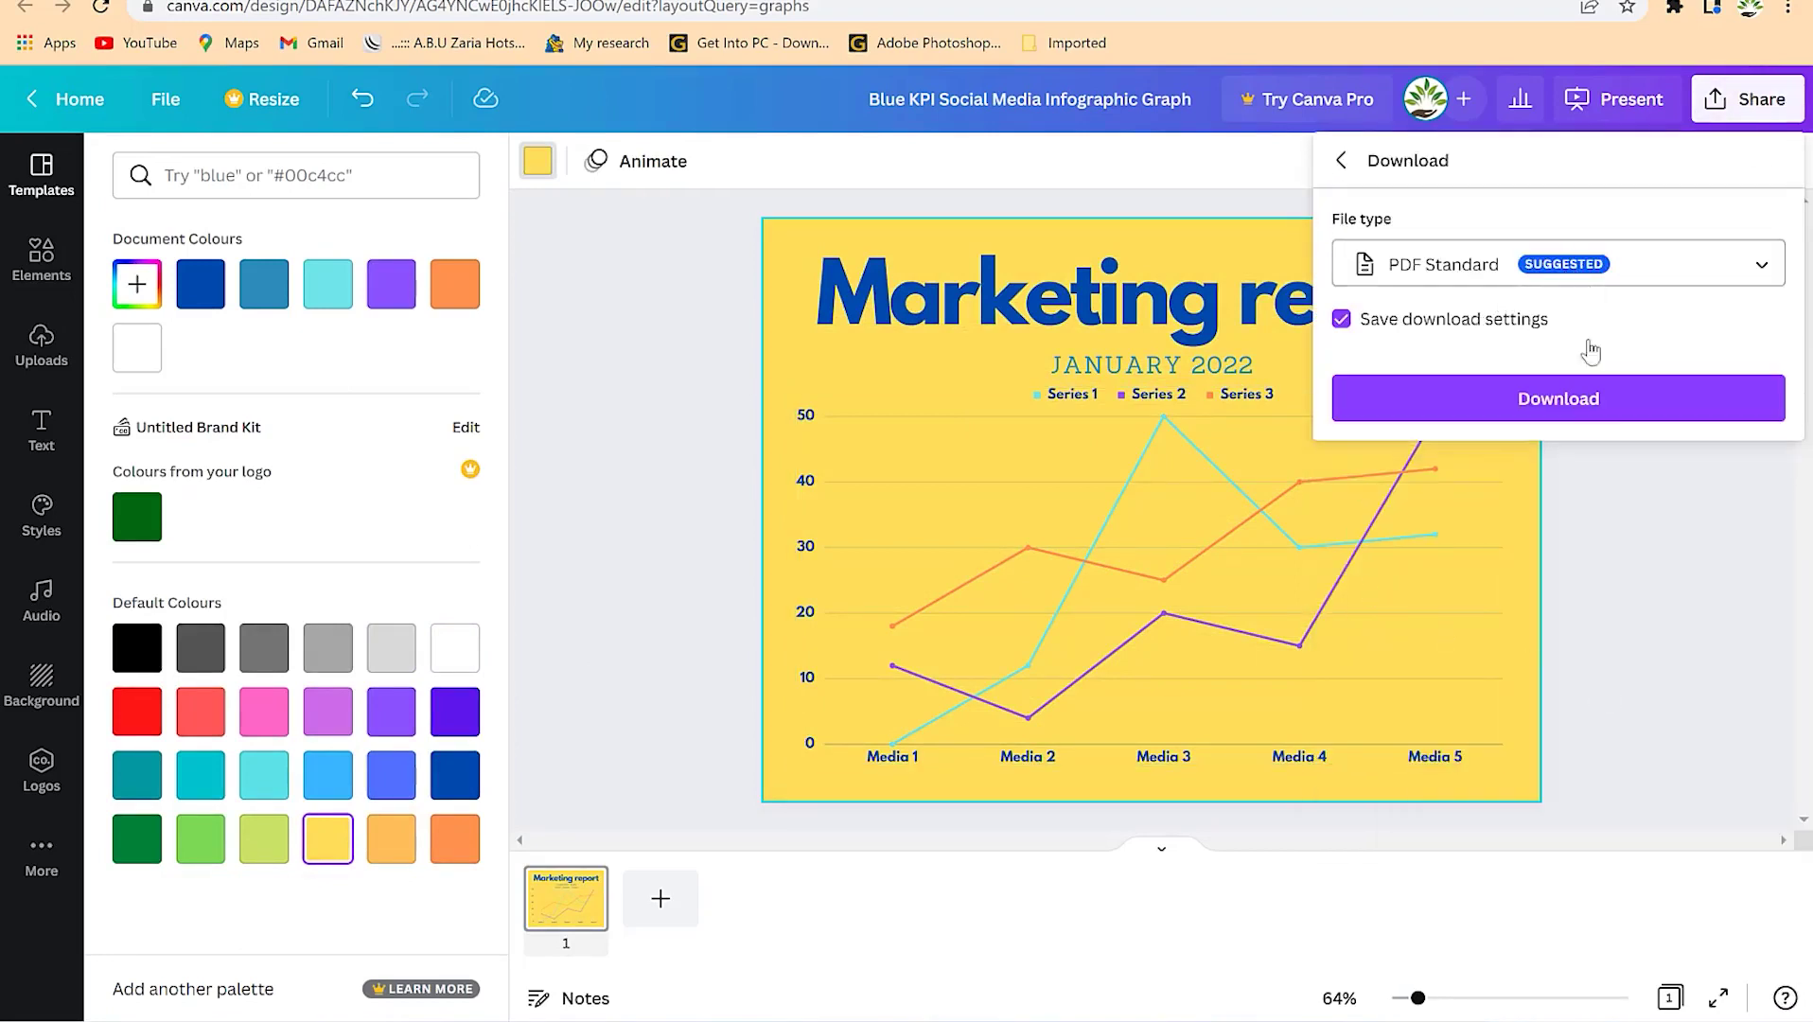
left_click(1586, 402)
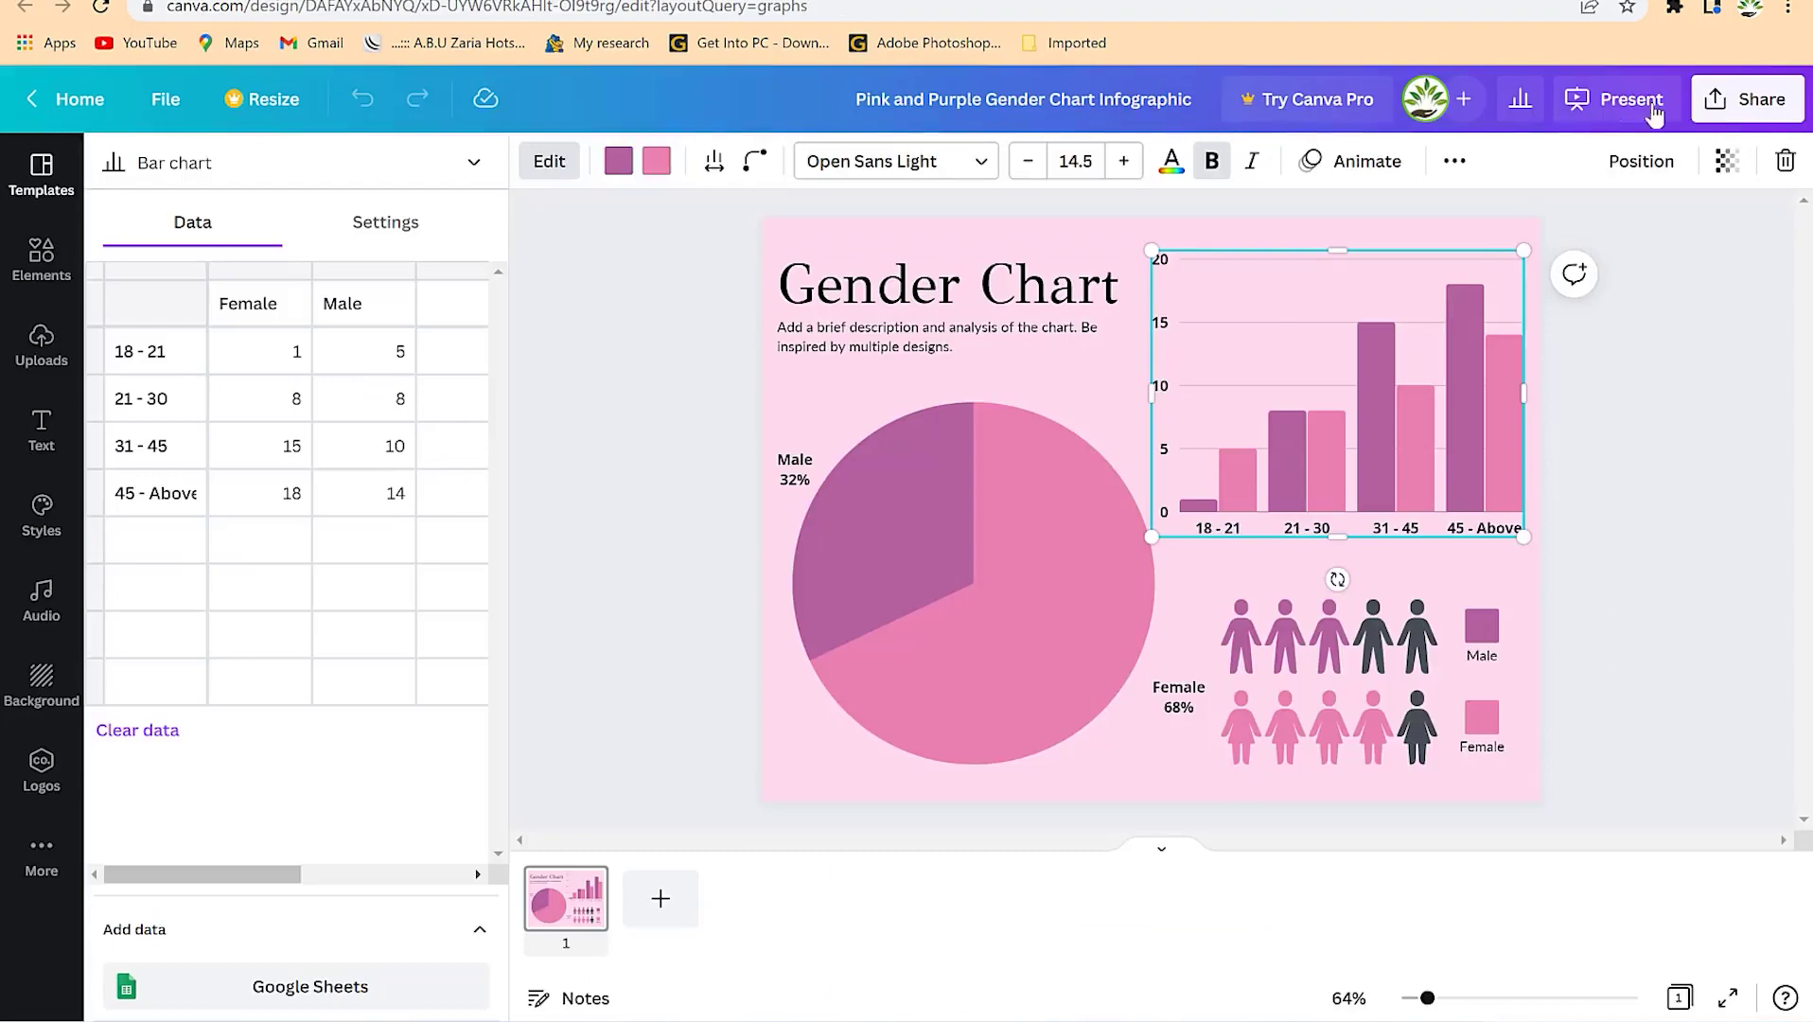
Download the Gender Chart design as a PNG.
left_click(1739, 99)
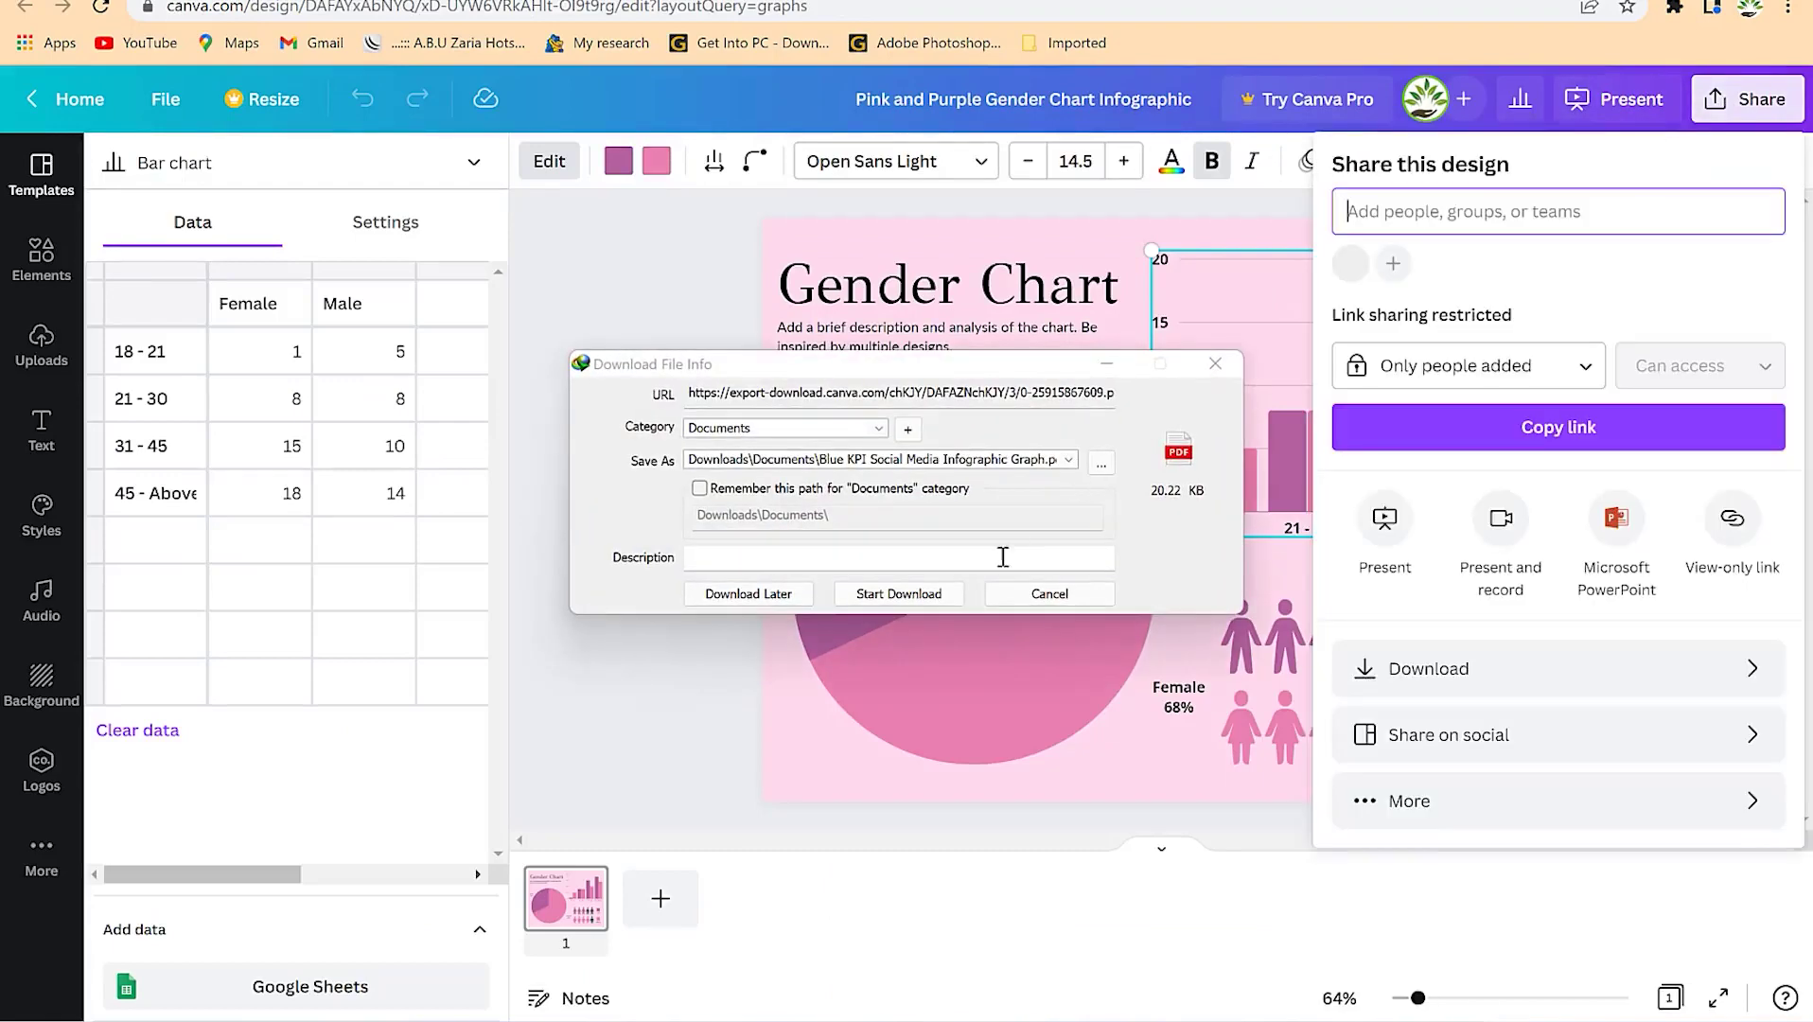
left_click(1578, 170)
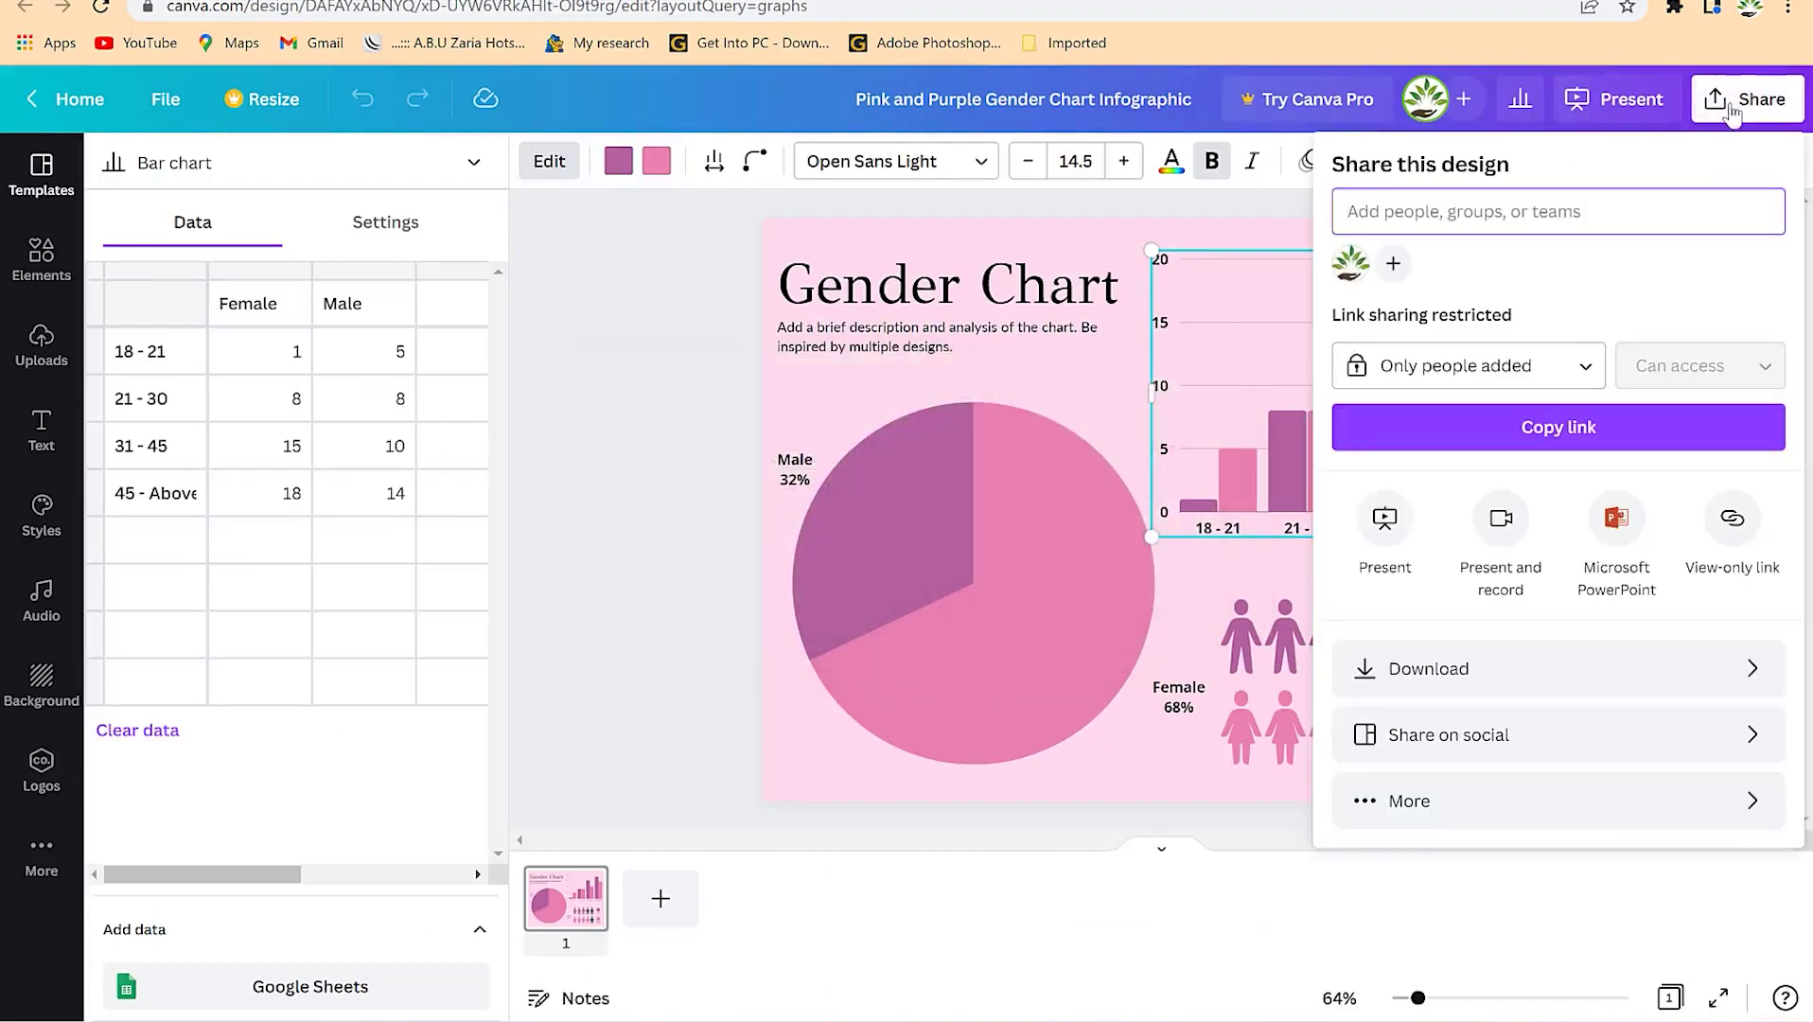
left_click(1731, 112)
left_click(1760, 100)
left_click(1509, 668)
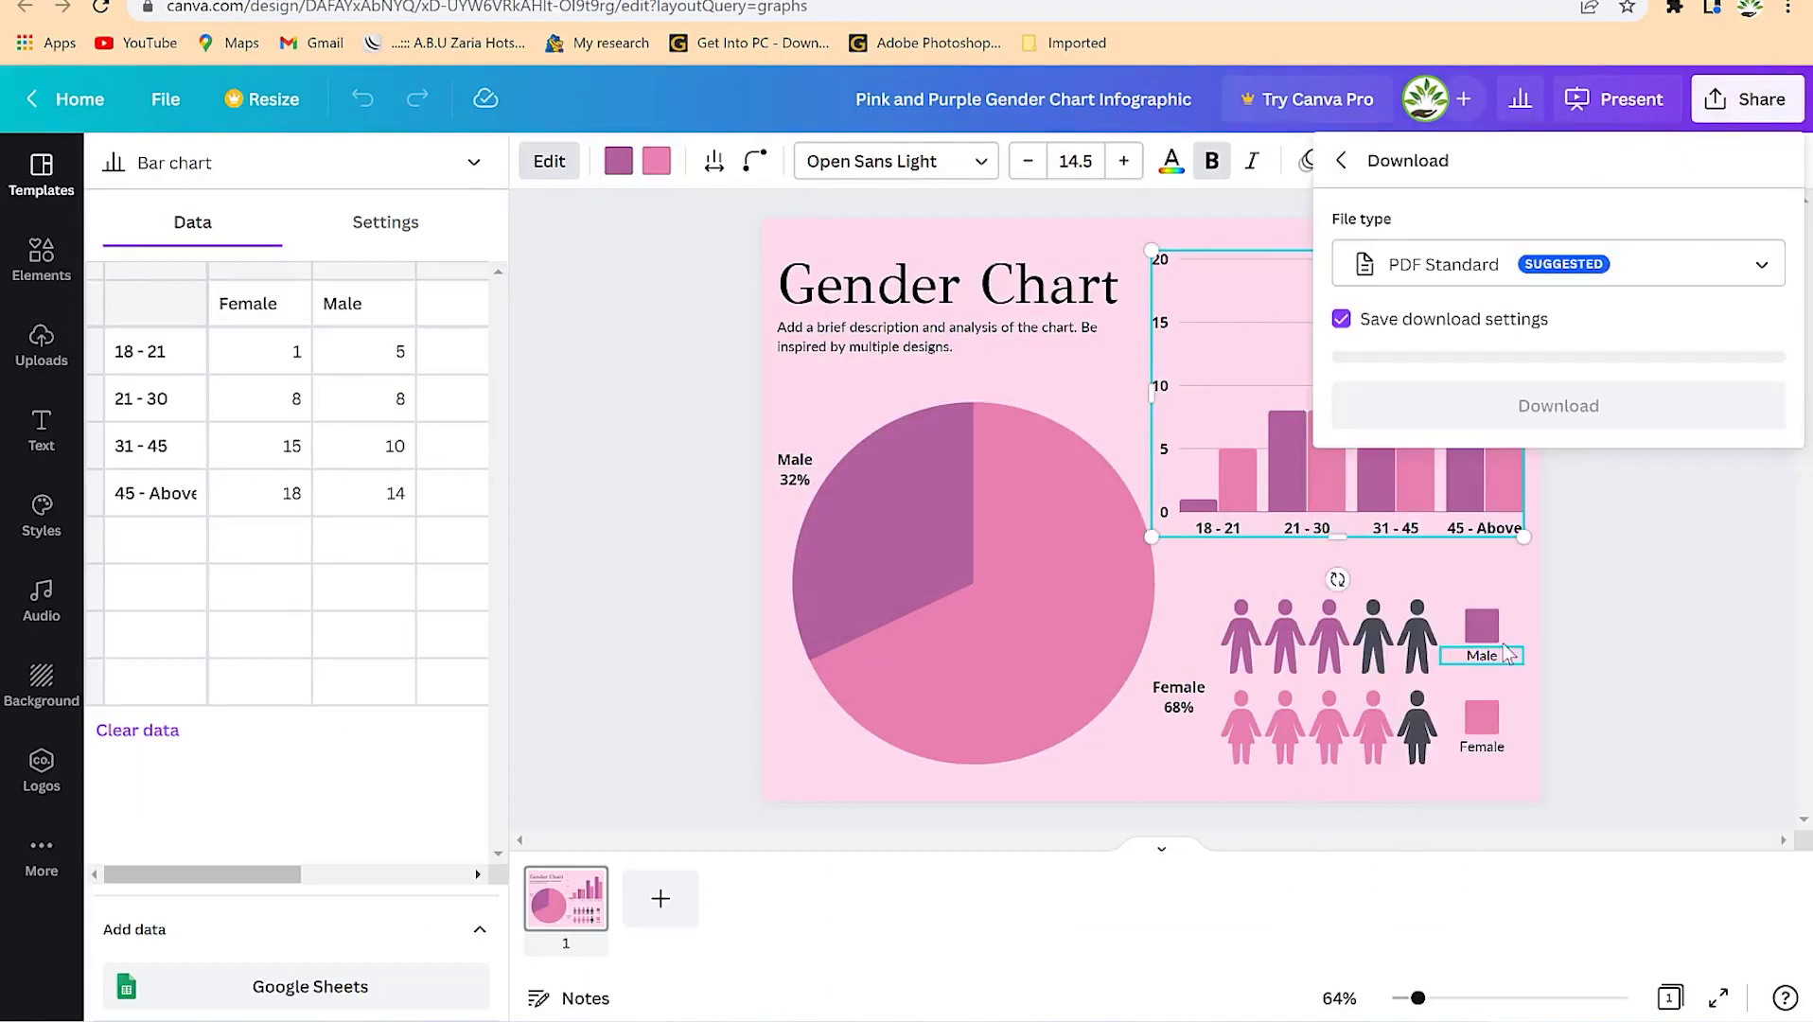
left_click(1462, 269)
left_click(1443, 203)
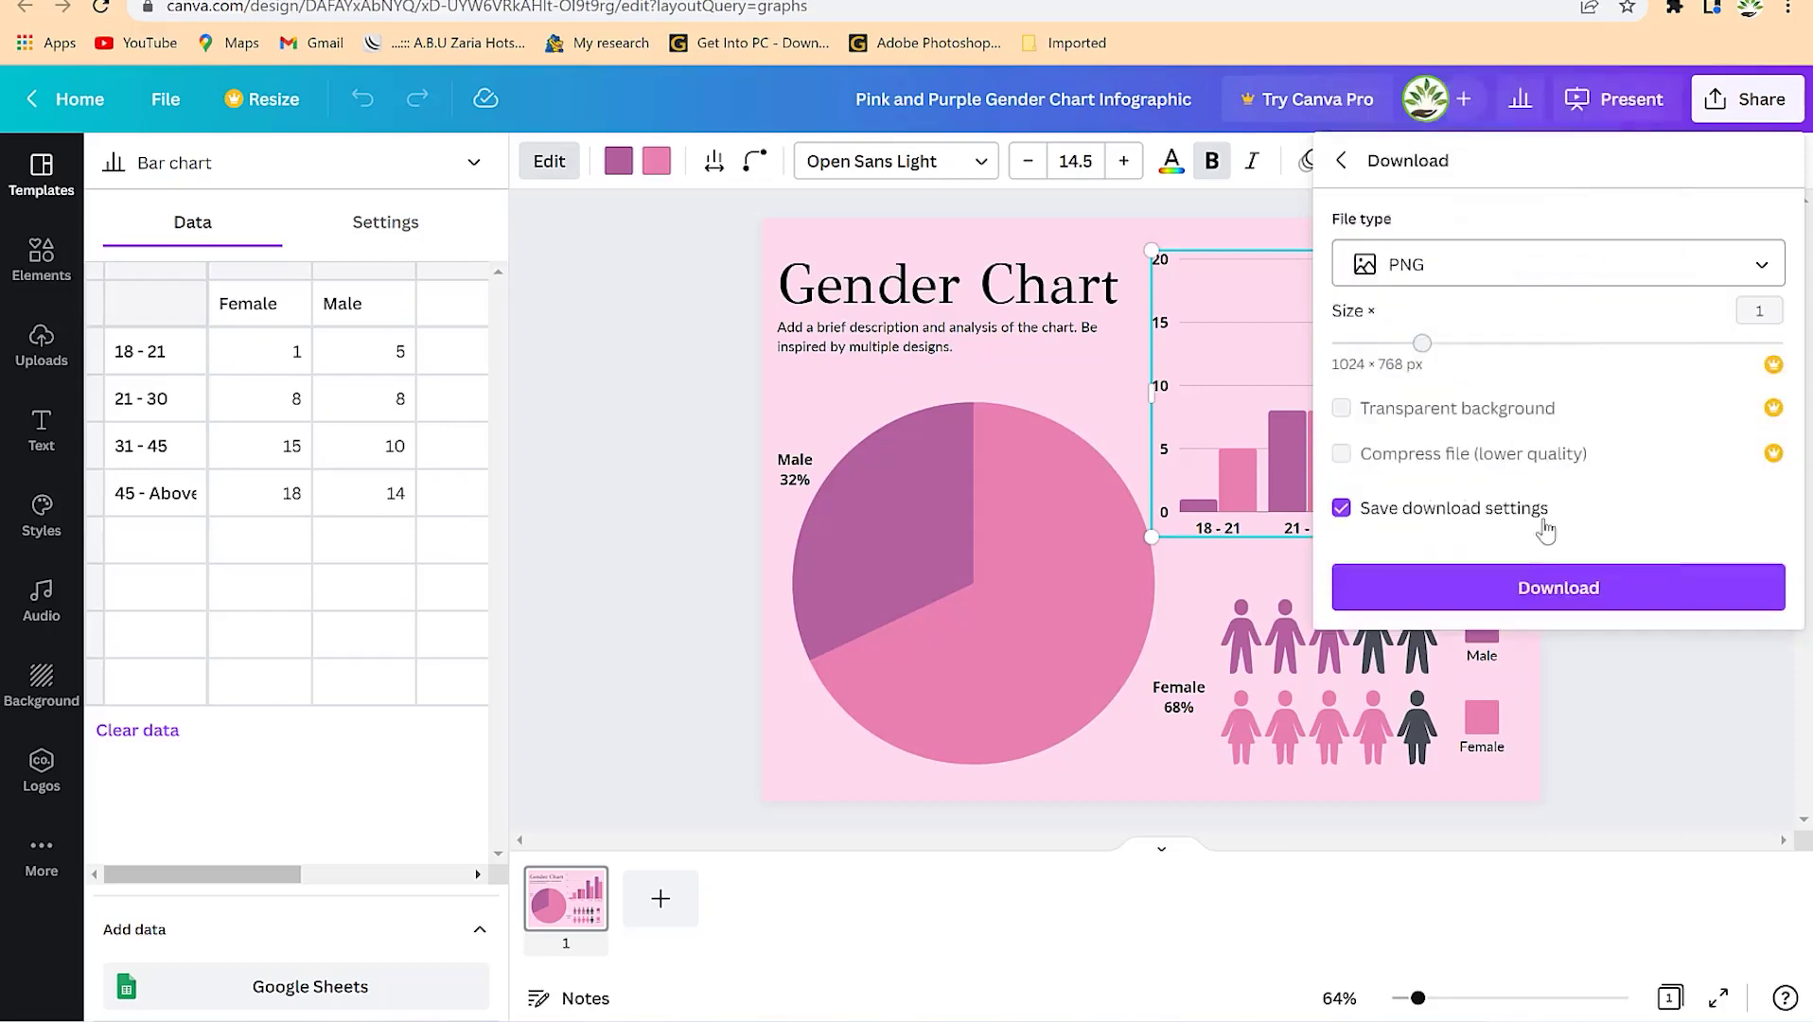
left_click(1517, 588)
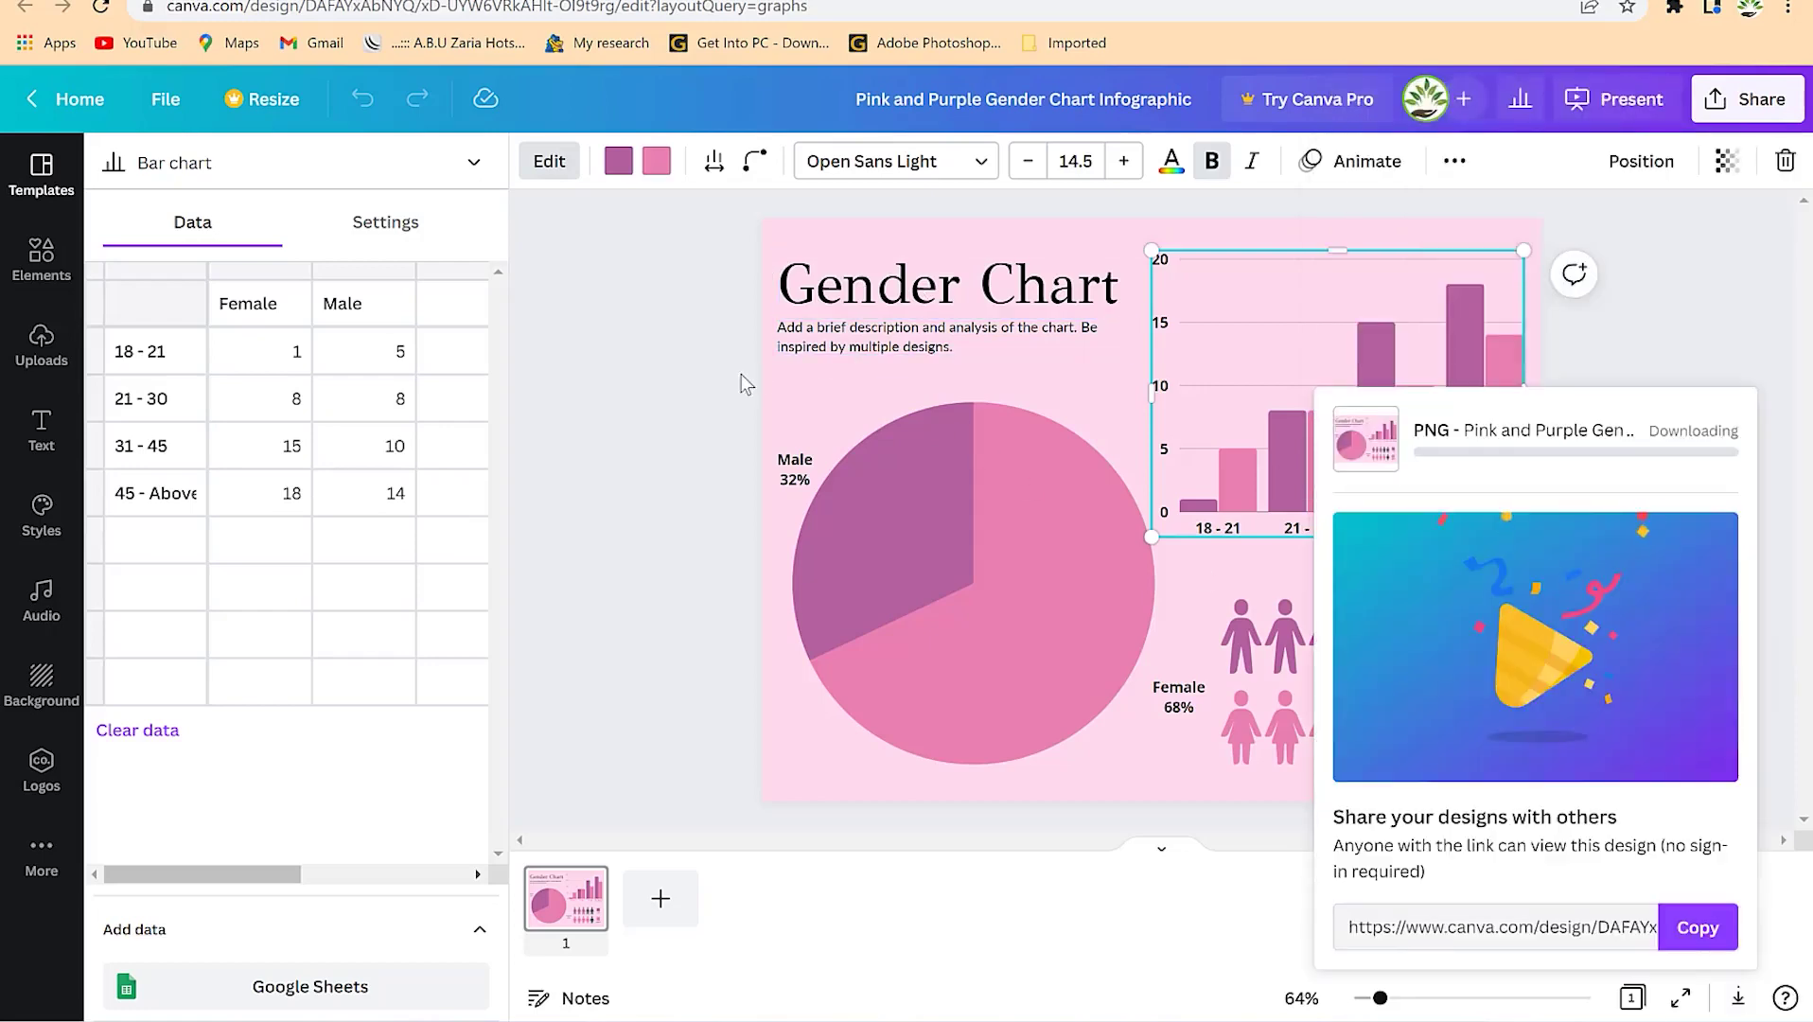
key("ctrl+Tab")
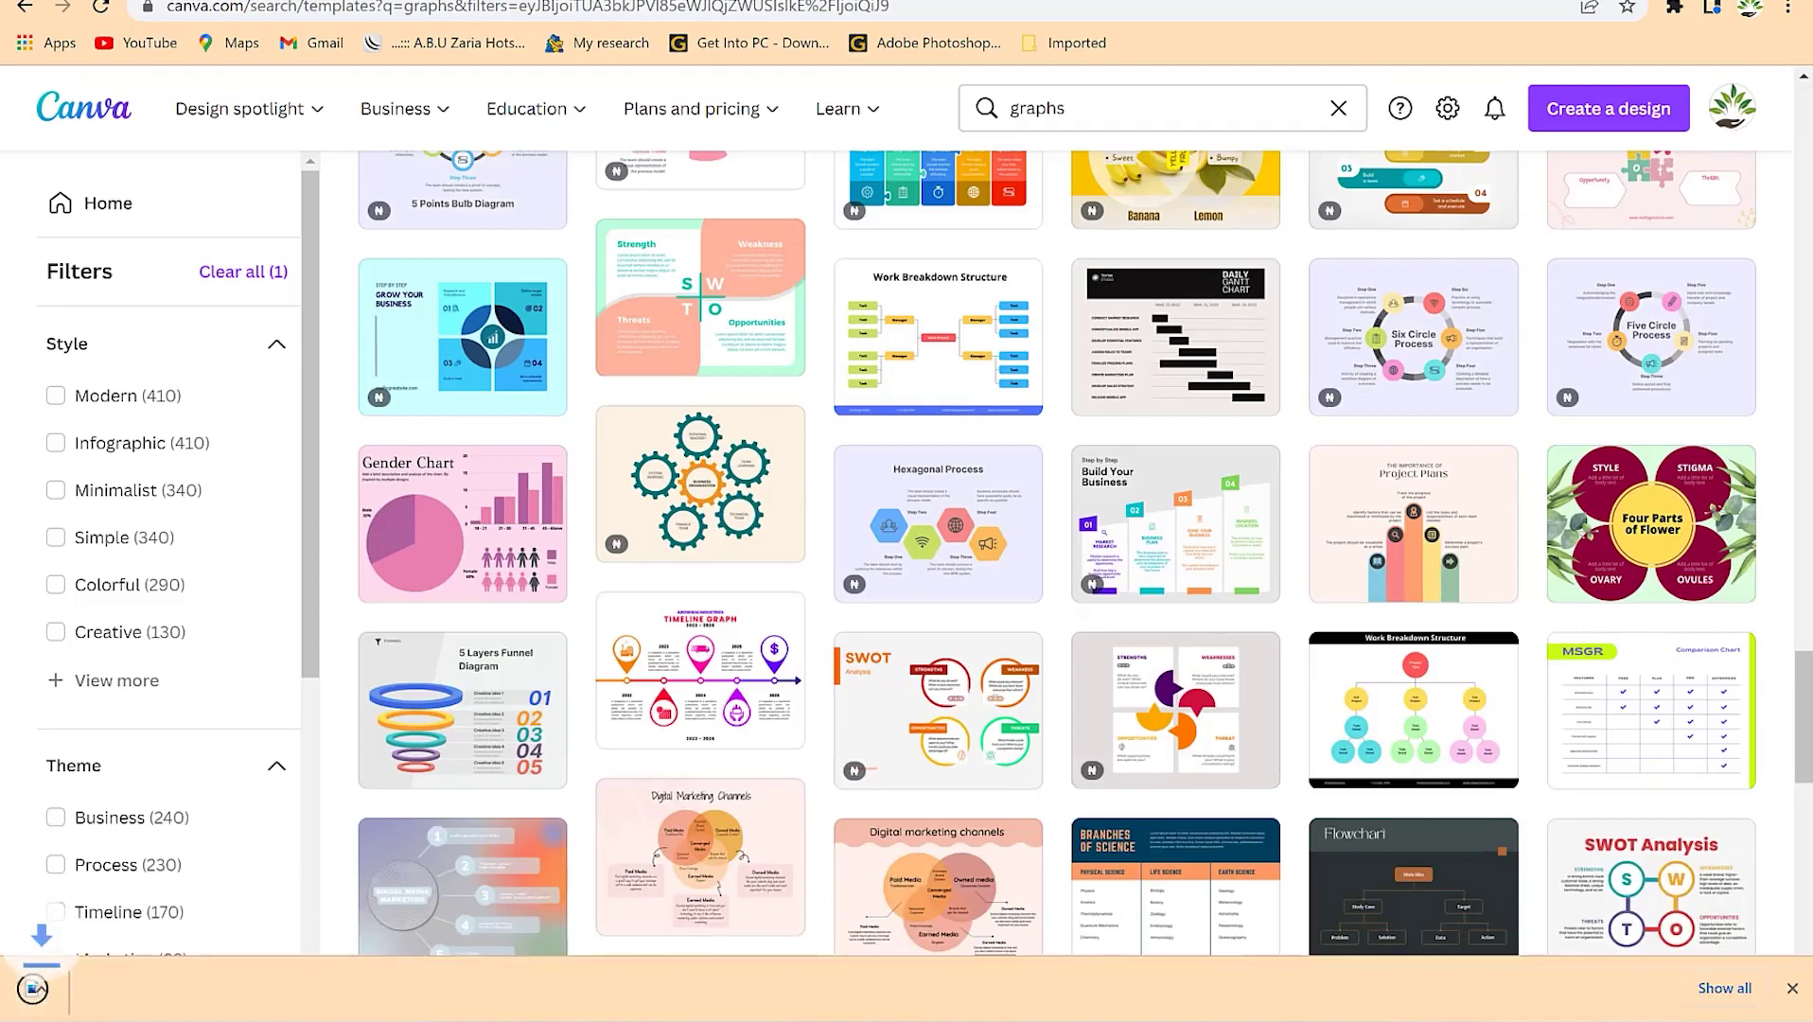
Download the Bar Chart design as a JPG.
key("ctrl+shift+Tab")
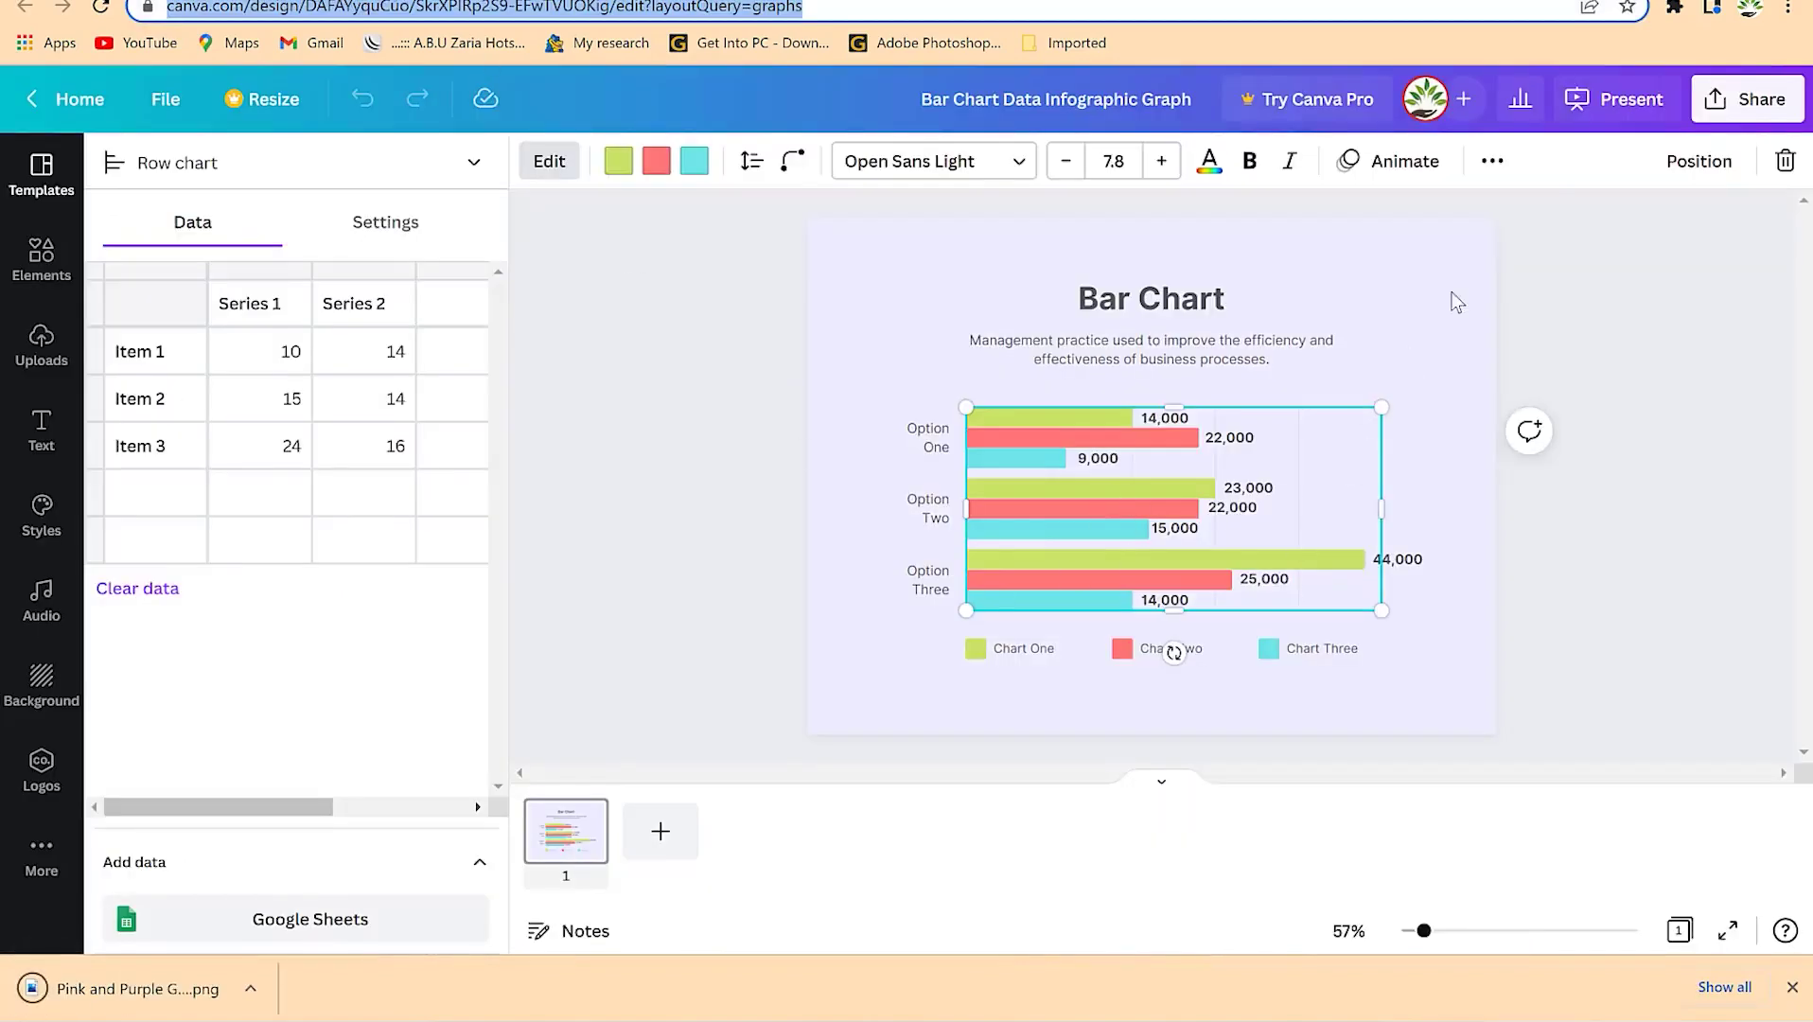
left_click(1745, 98)
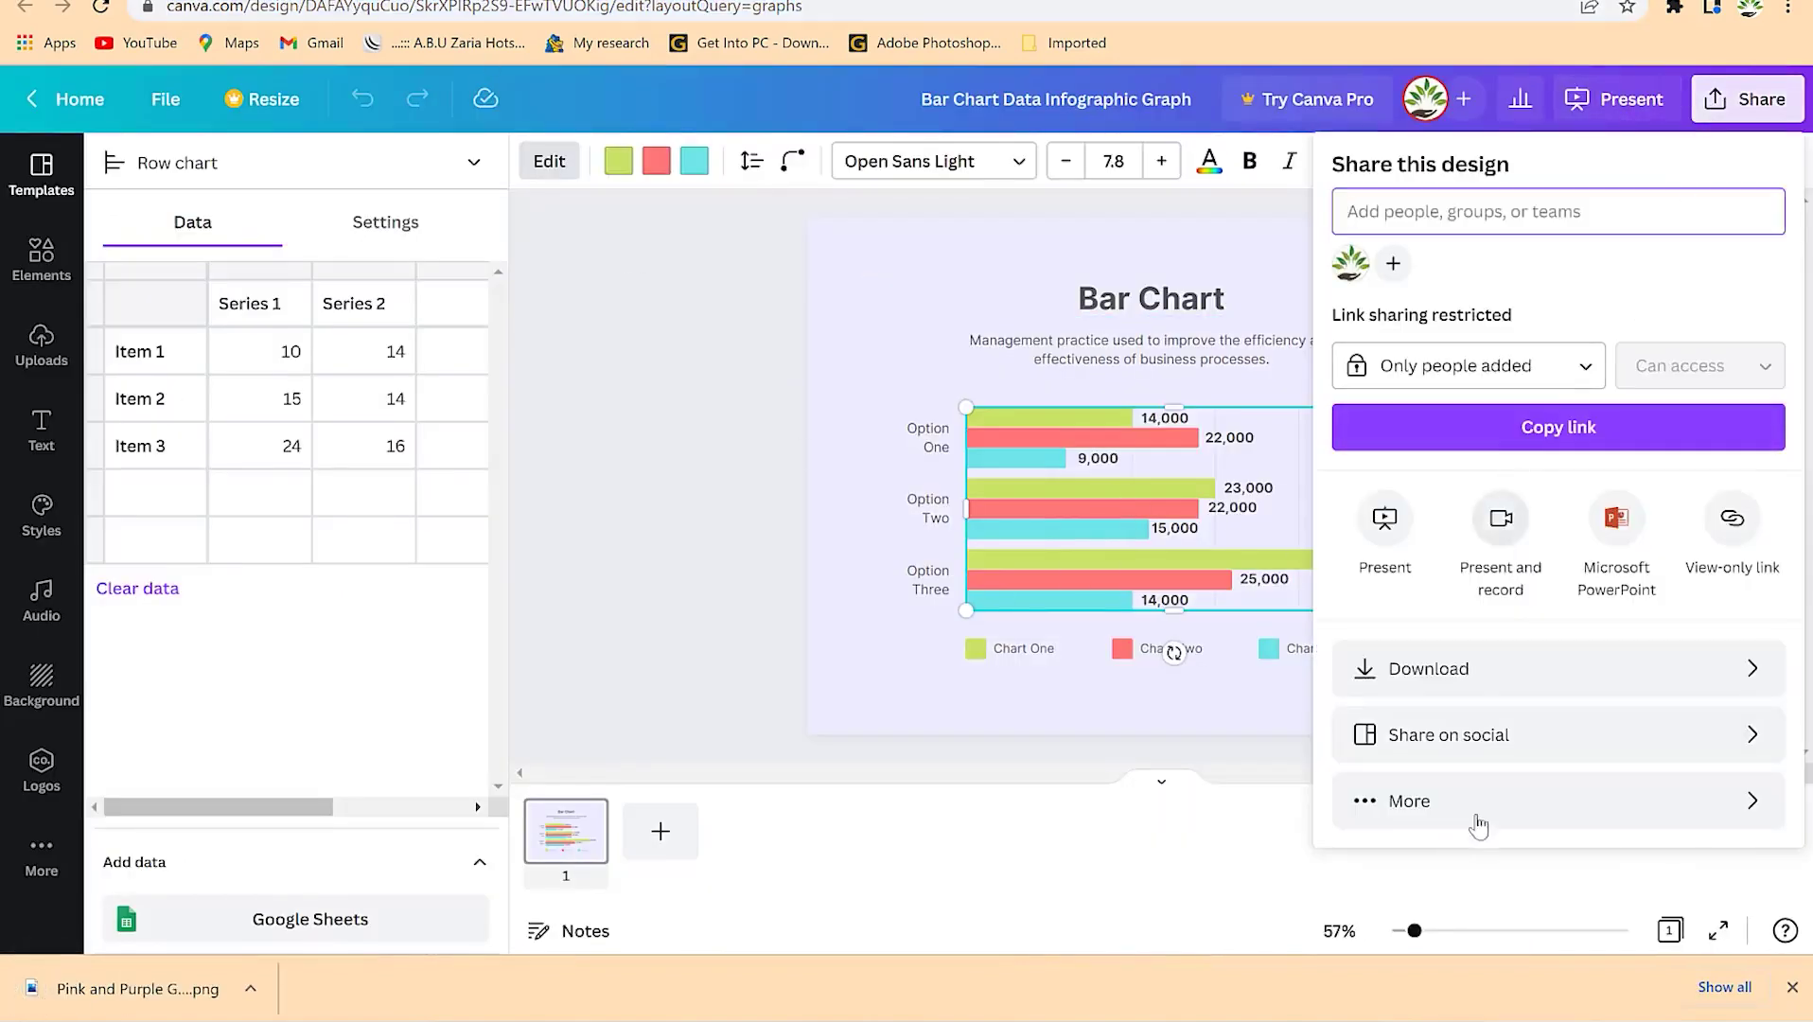
left_click(1483, 672)
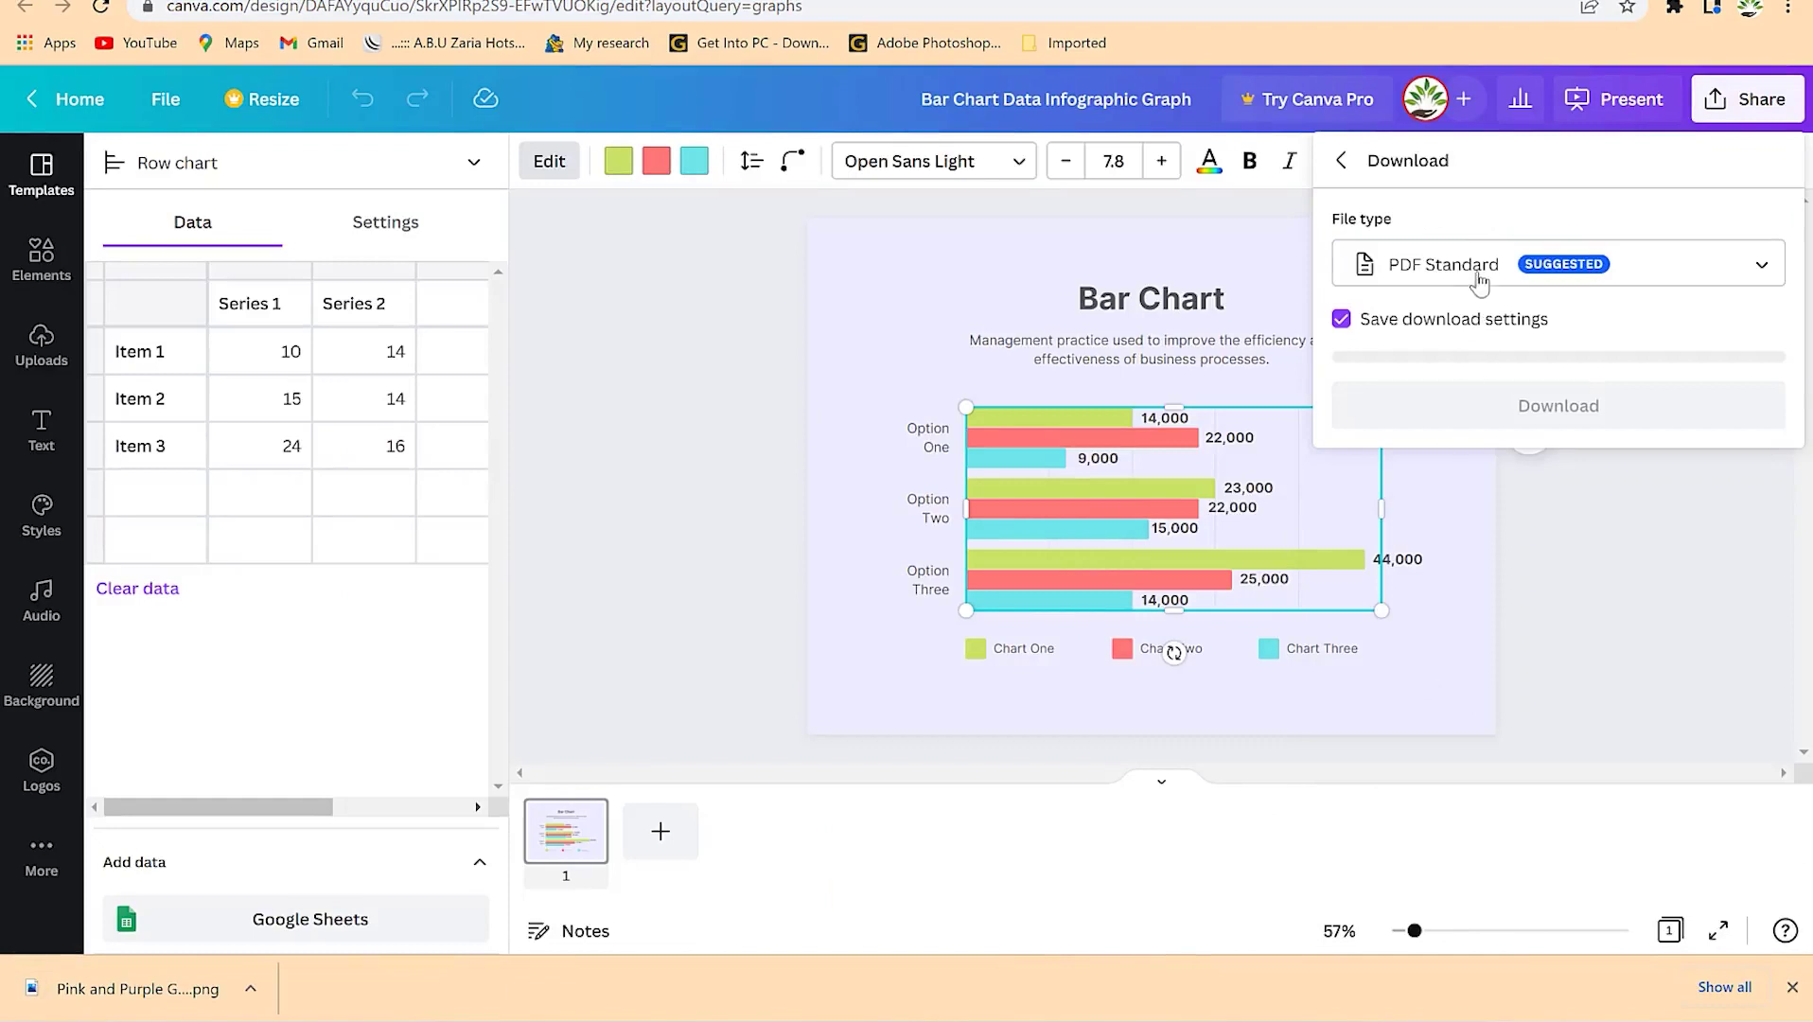
left_click(1472, 284)
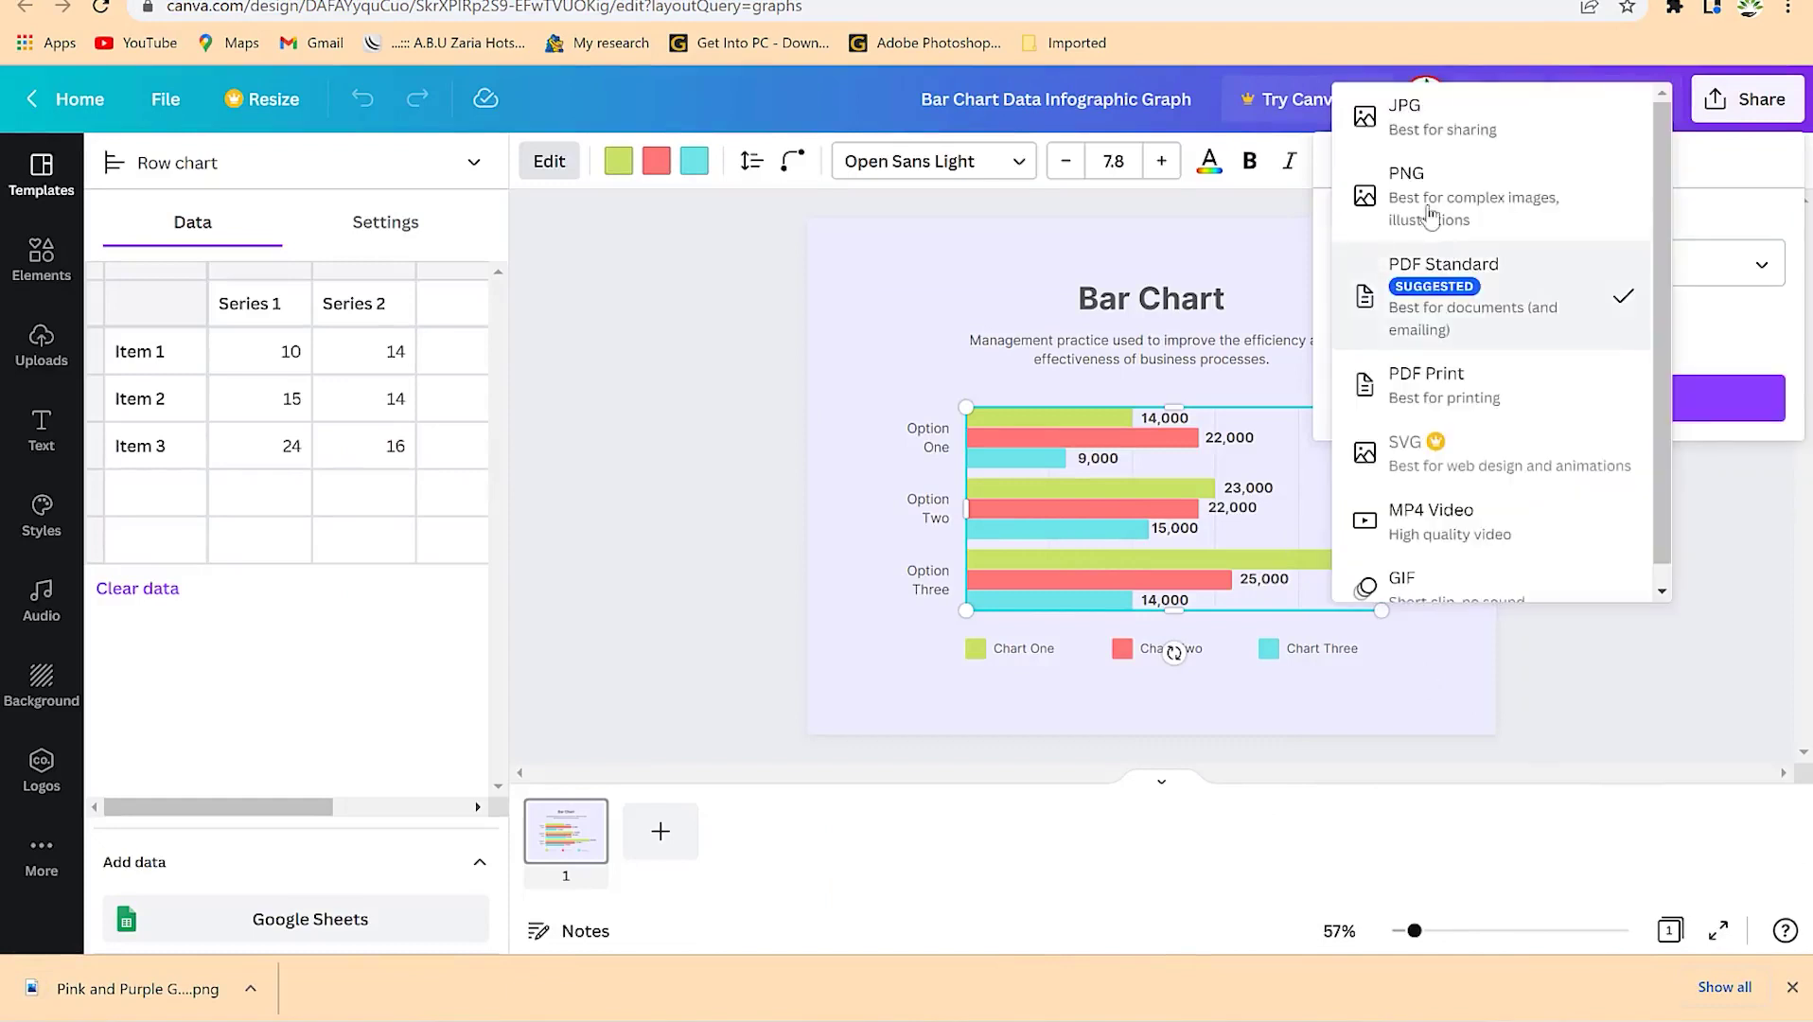
left_click(1447, 112)
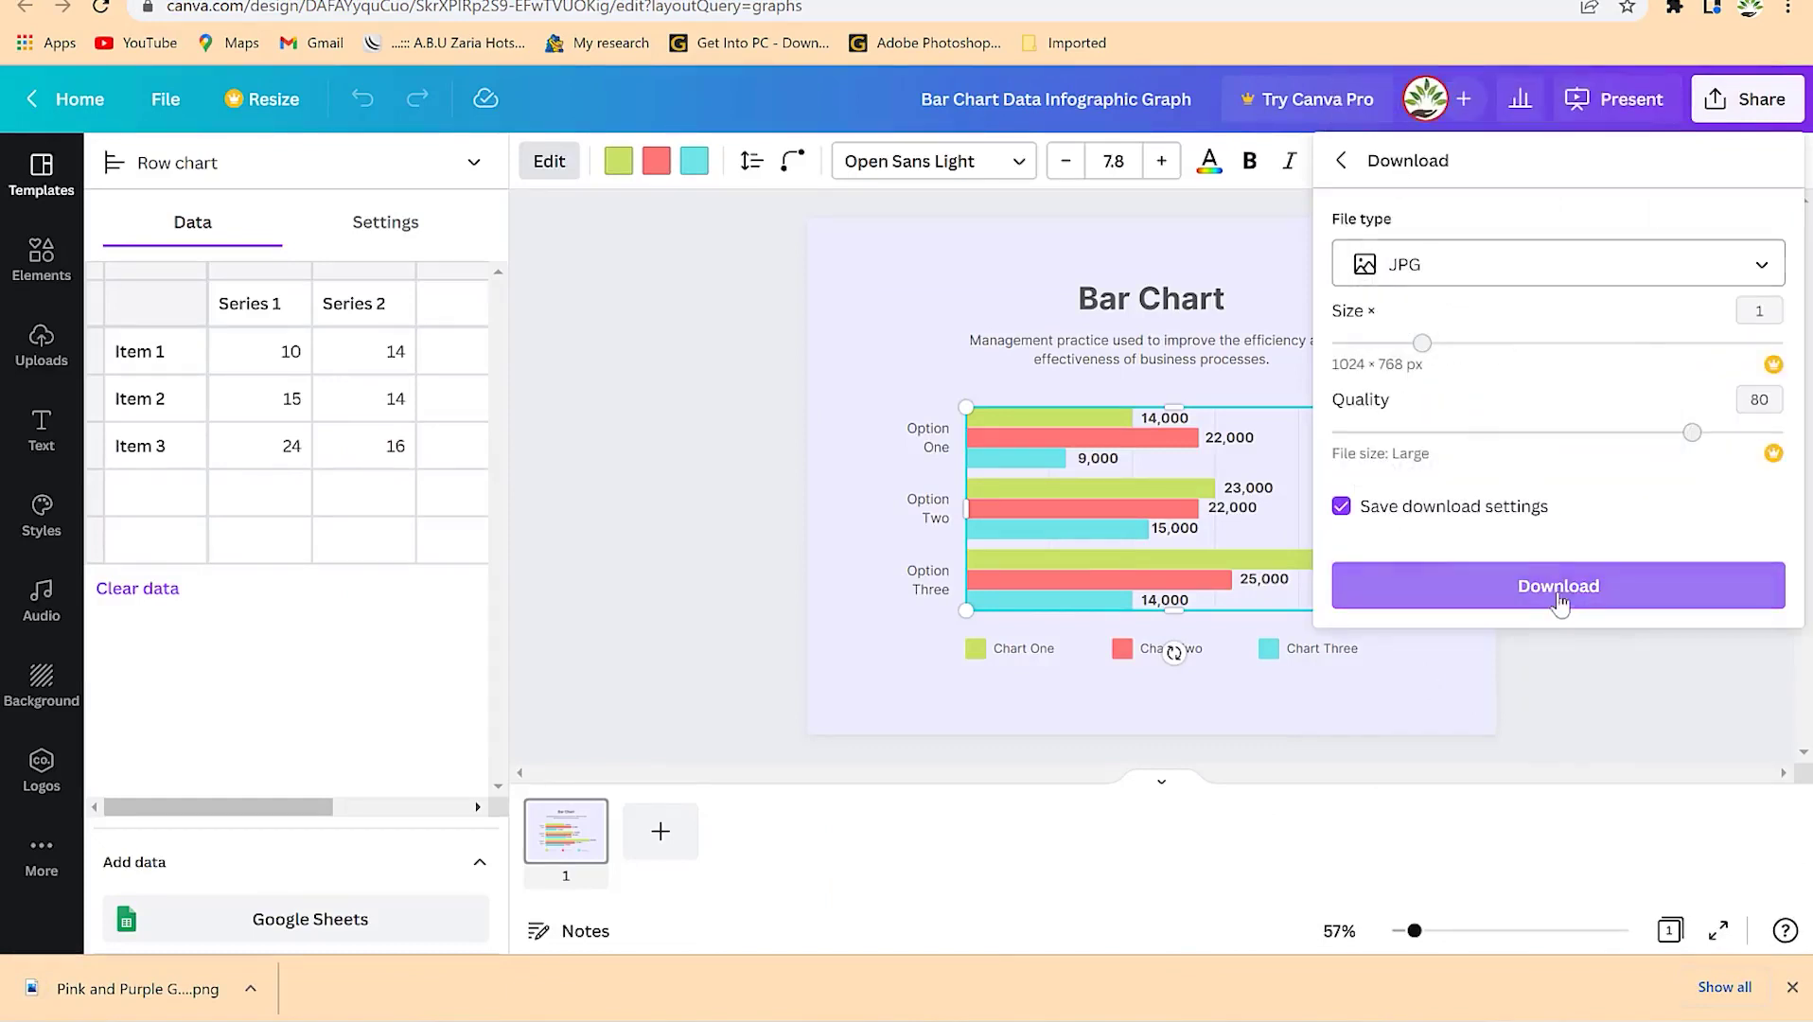
left_click(1558, 594)
left_click(142, 988)
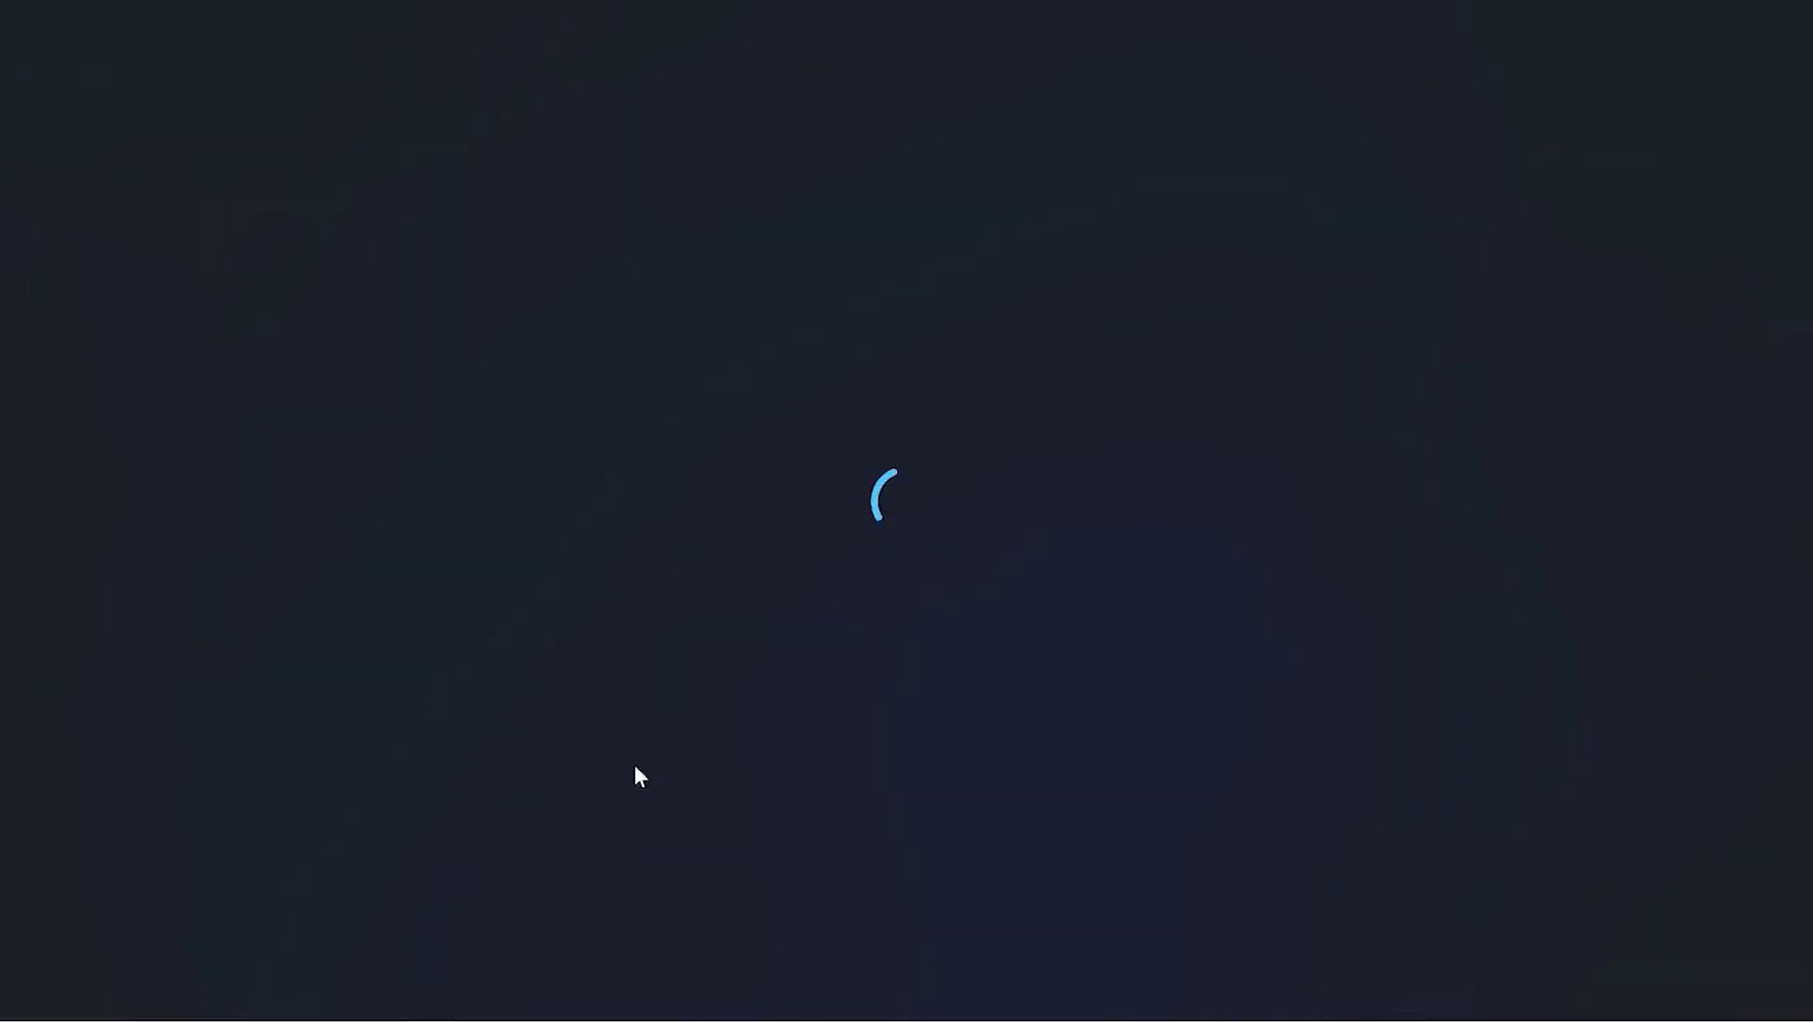
scroll(1003, 494, "up", 5)
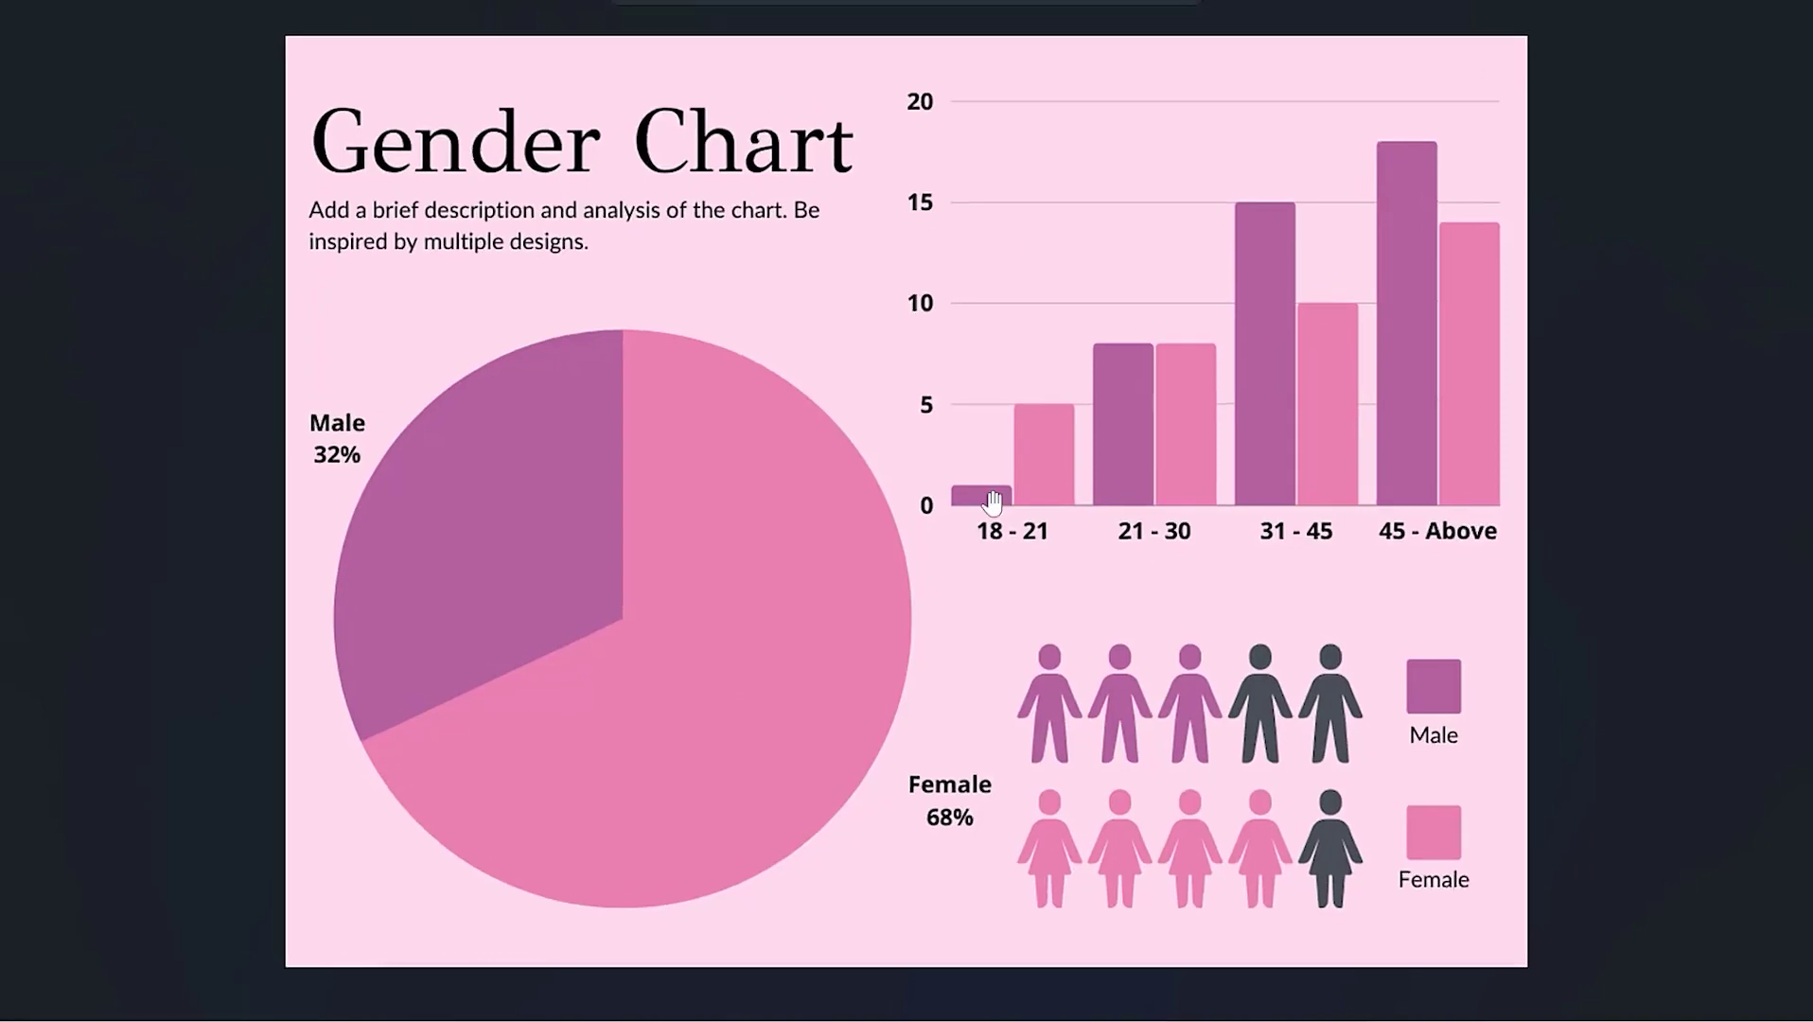
scroll(1003, 493, "down", 5)
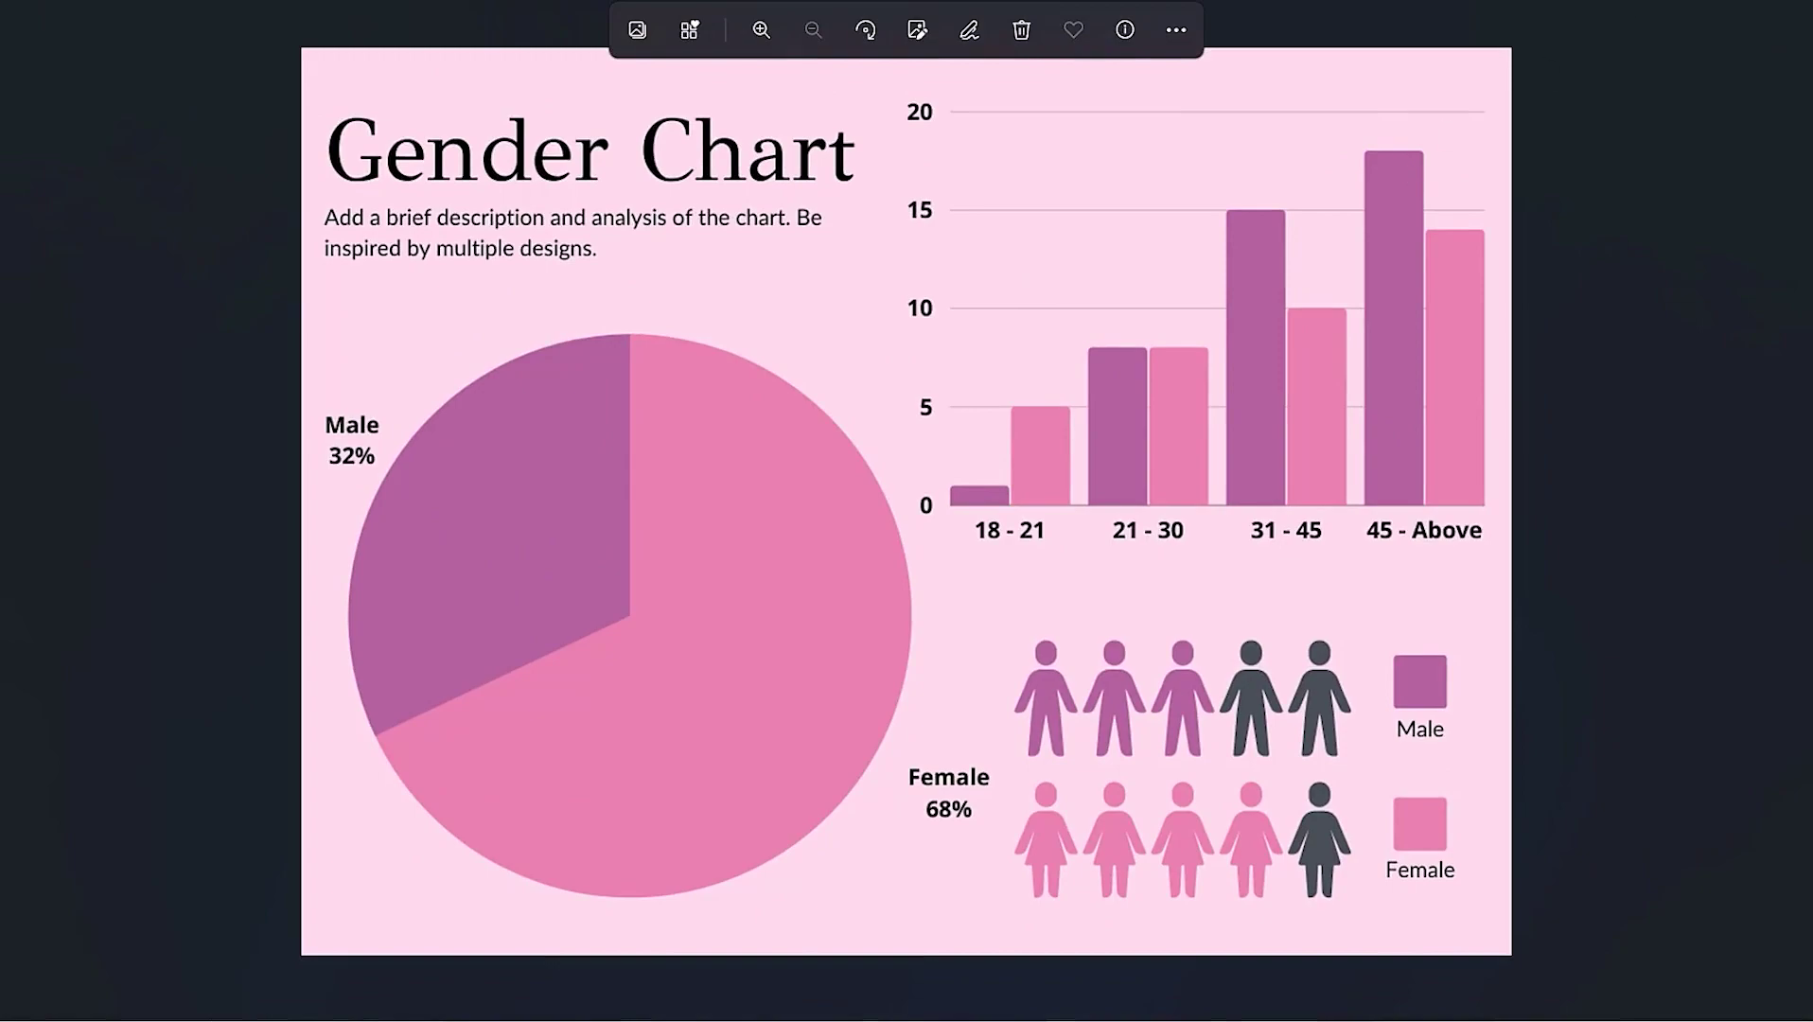
key("alt+Tab")
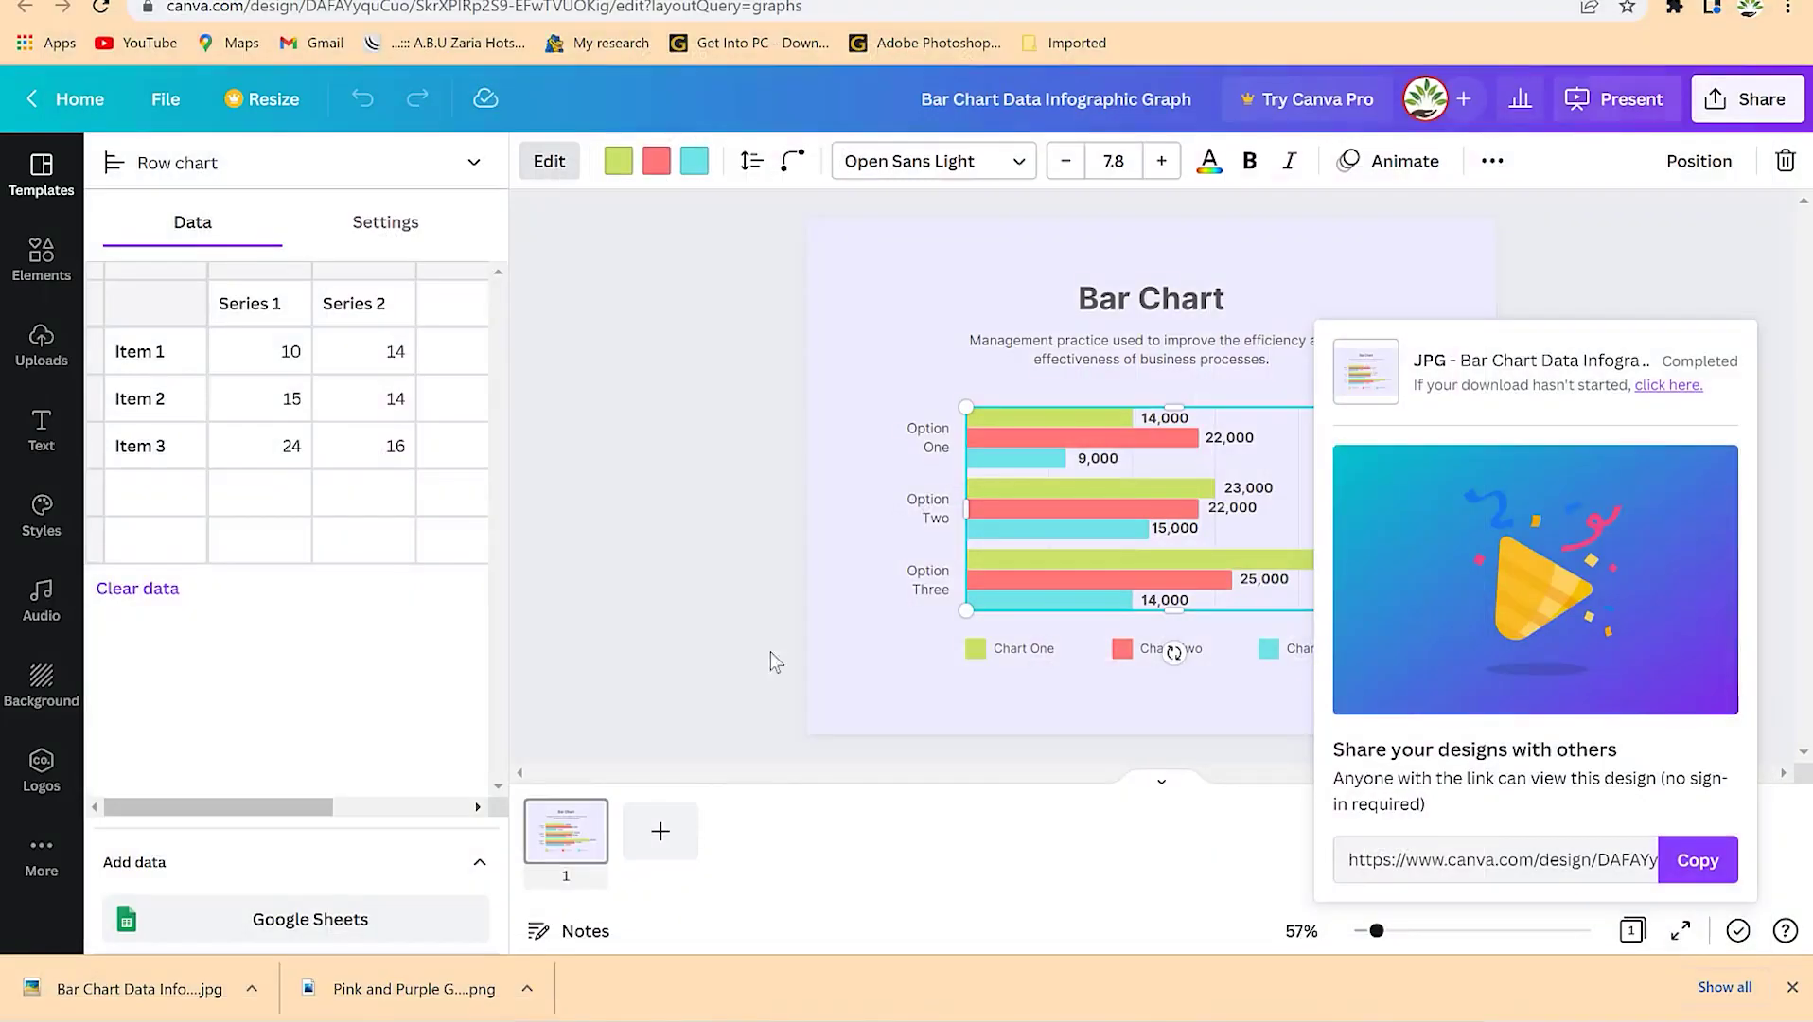
left_click(170, 988)
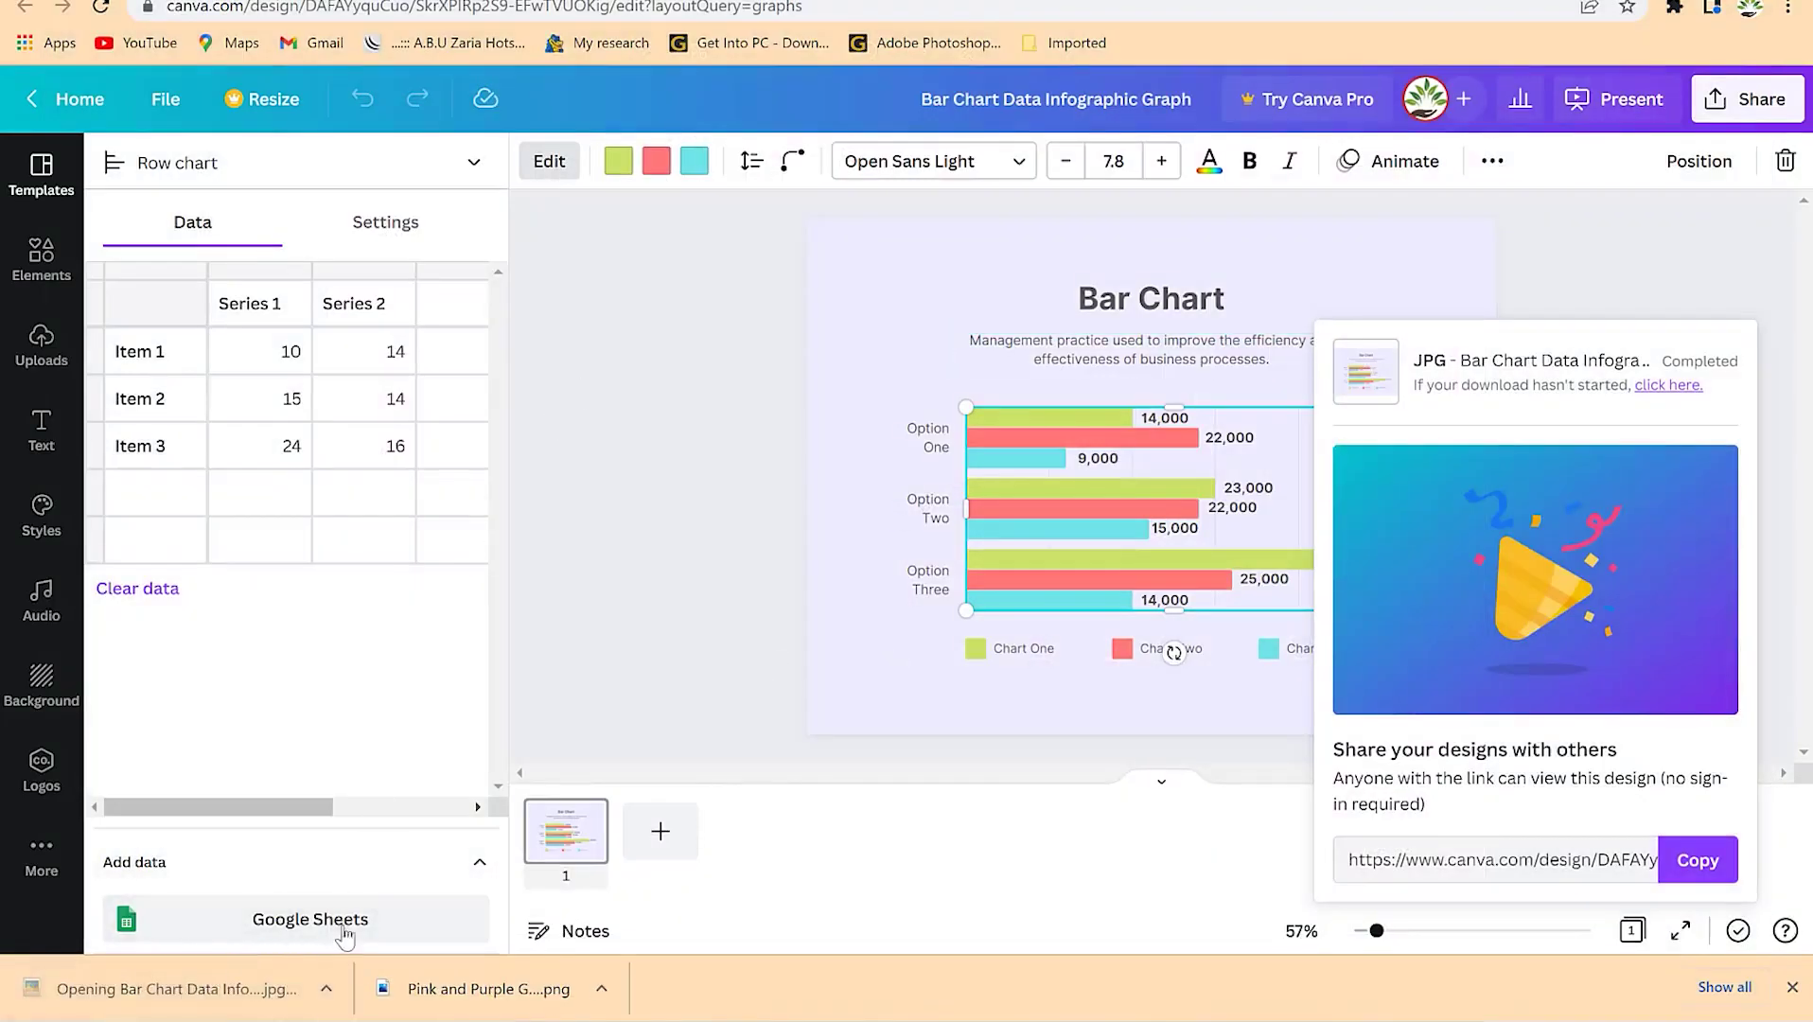
scroll(898, 513, "up", 3)
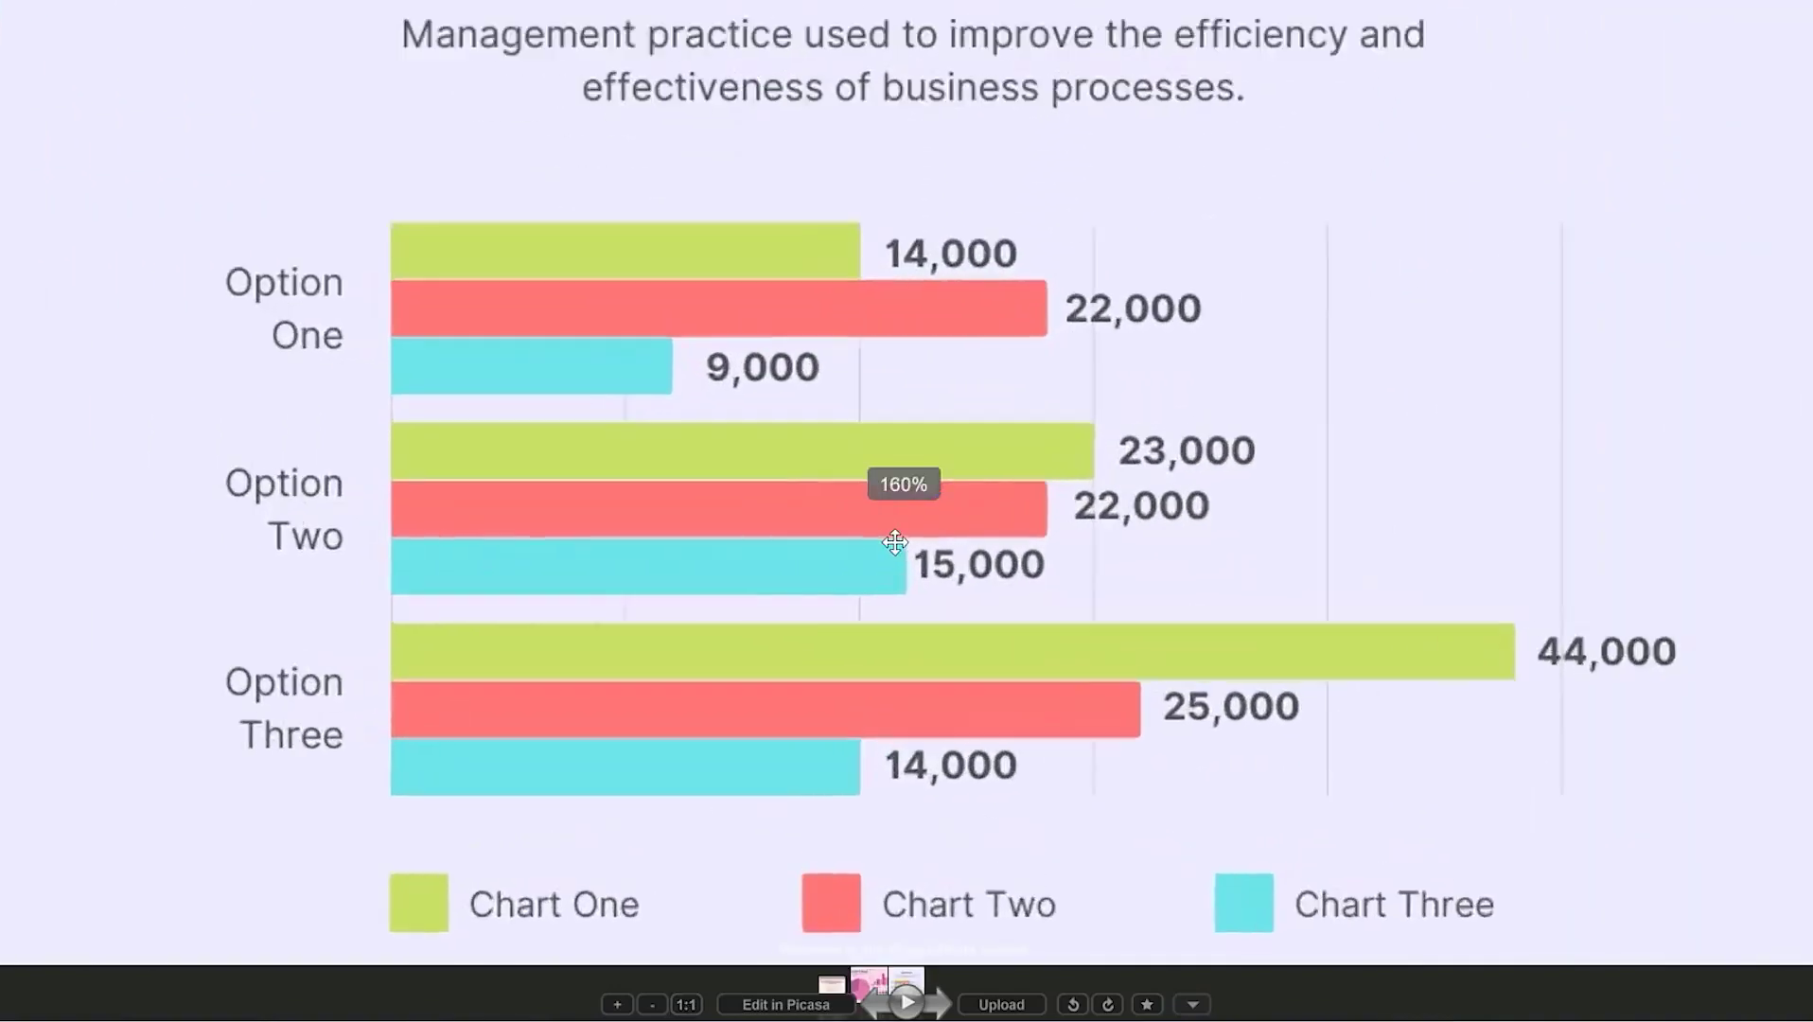
scroll(892, 544, "down", 4)
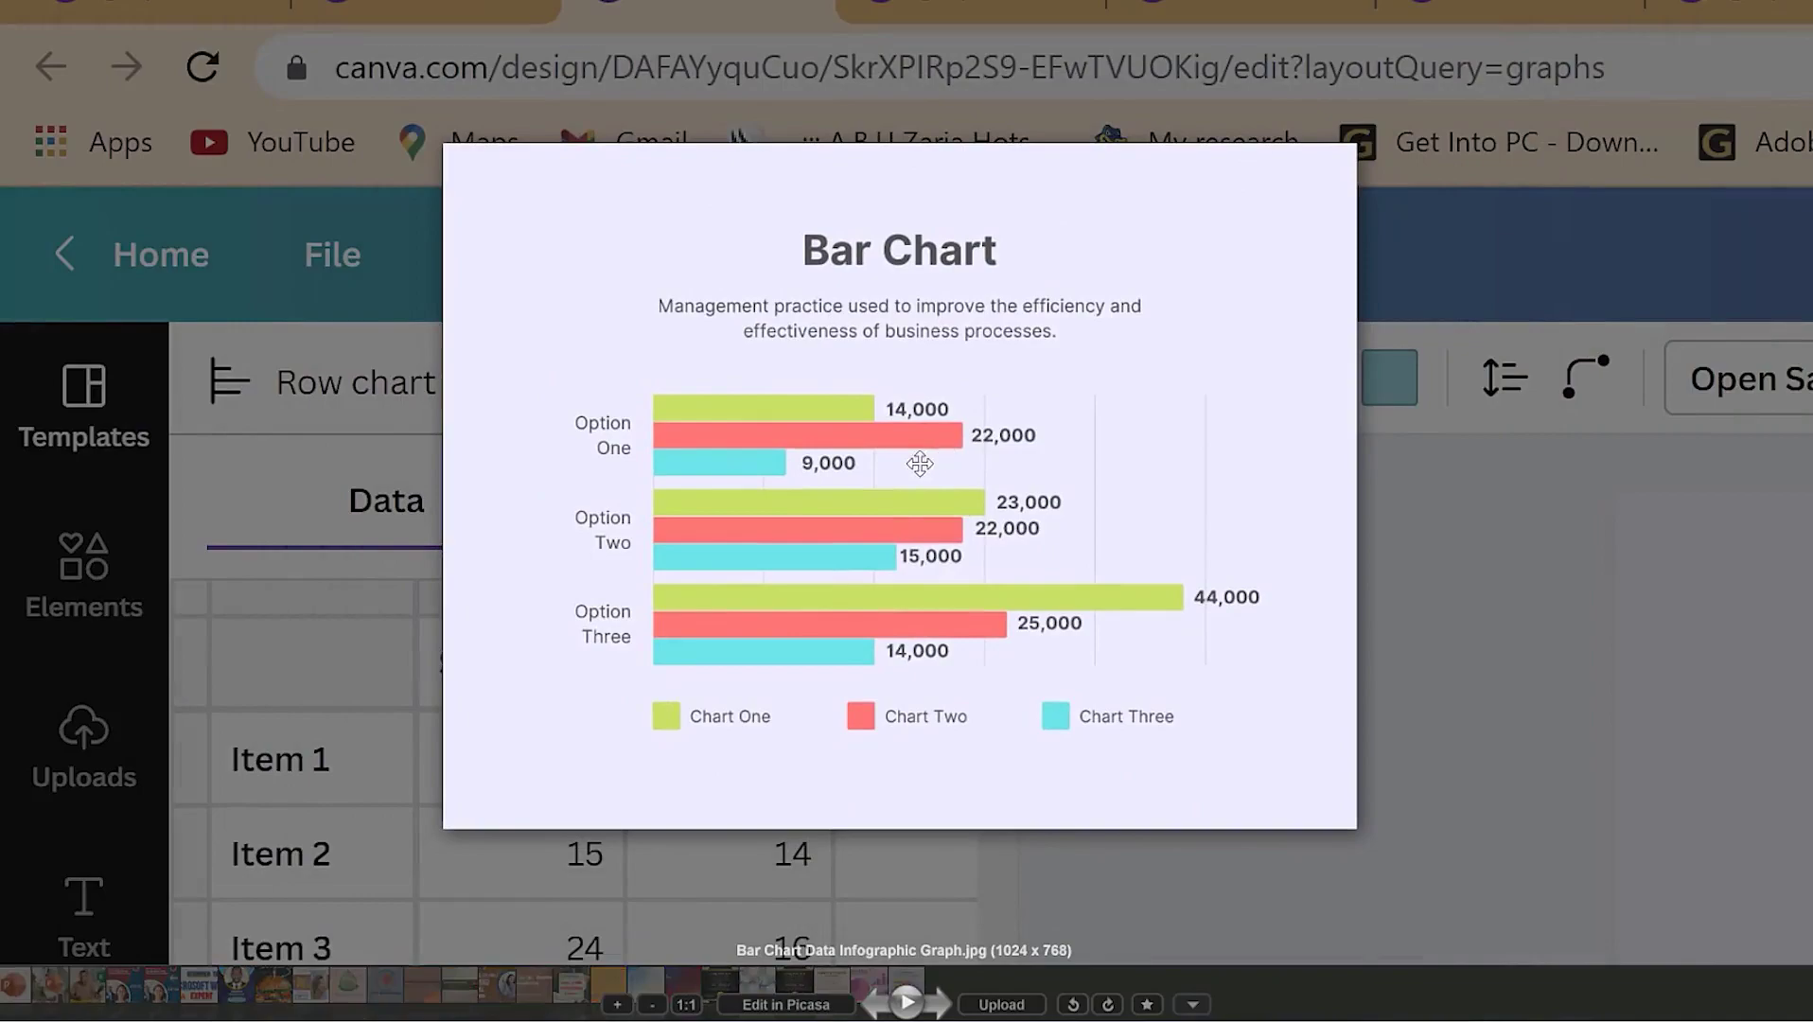
key("Escape")
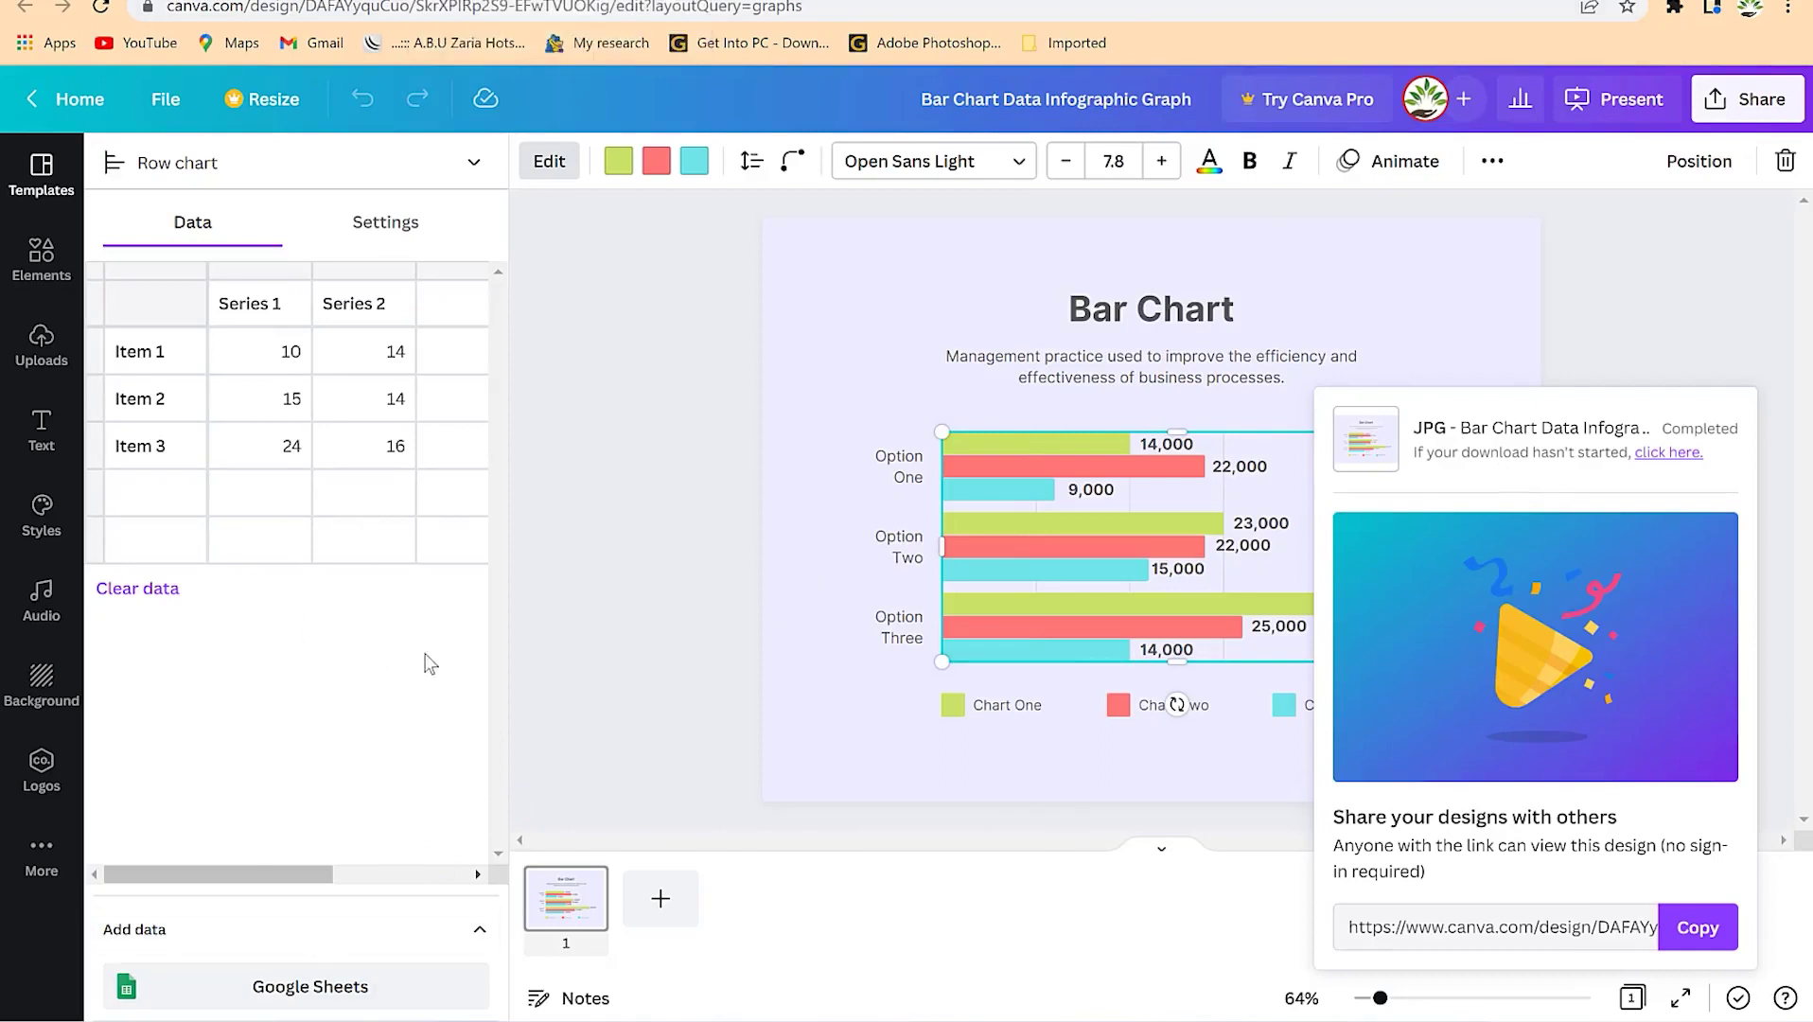
Close the download-complete popup so the Bar Chart design is fully visible.
left_click(319, 661)
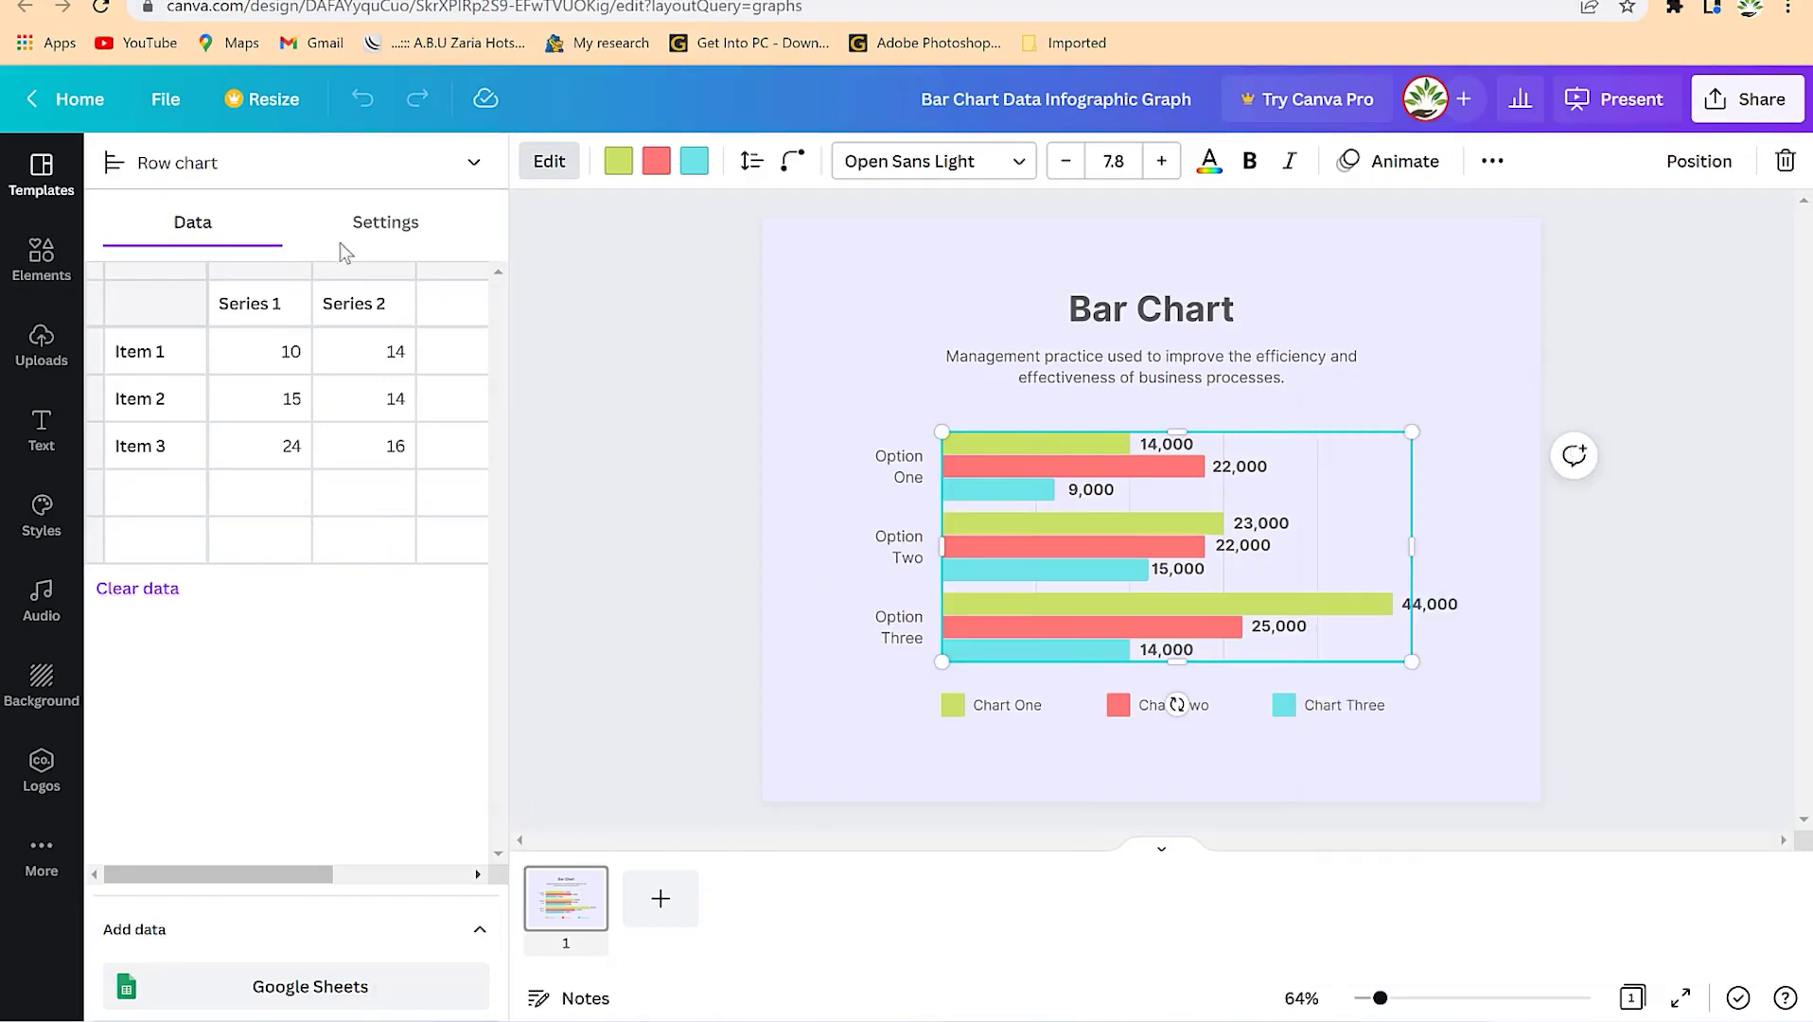